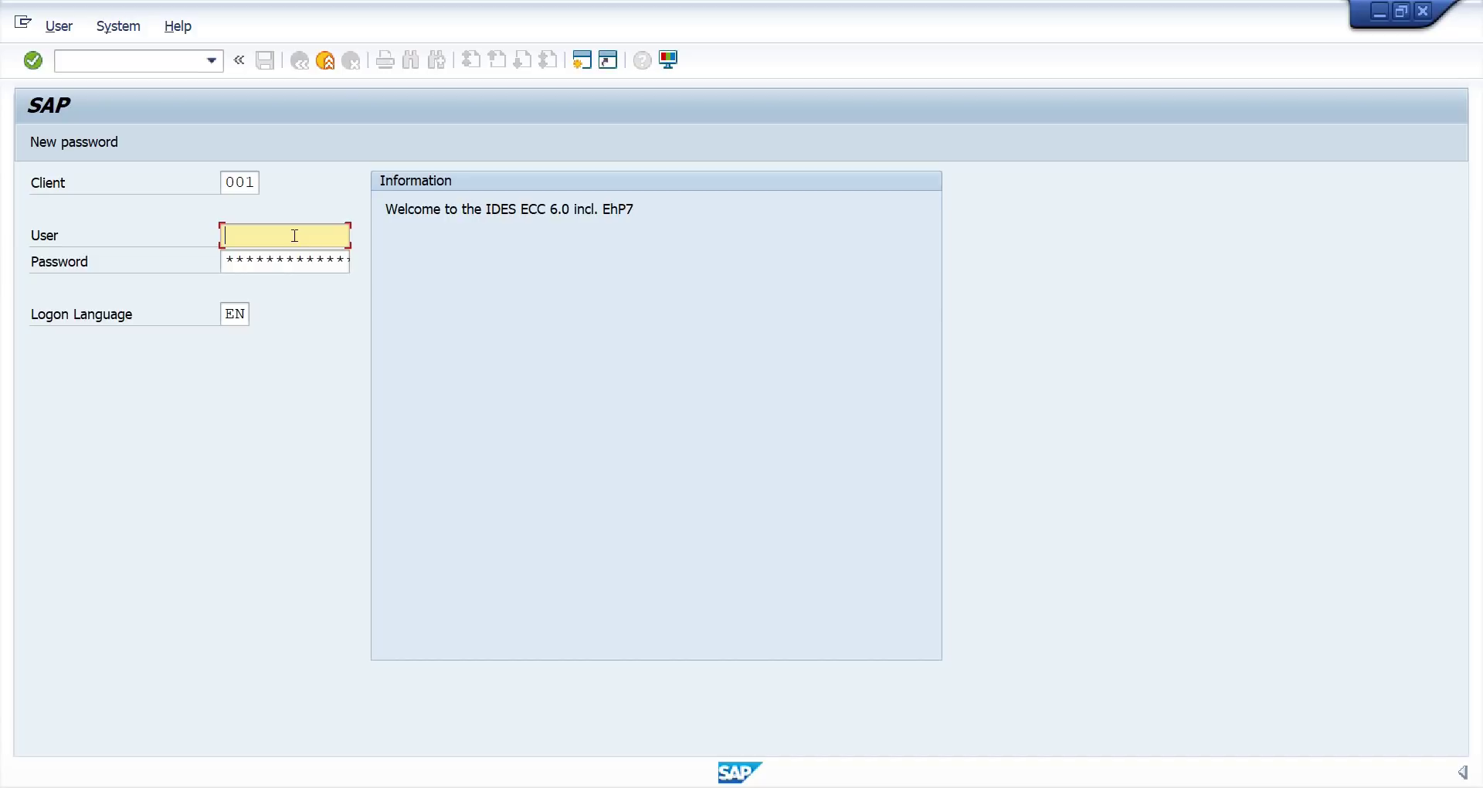
Log on to client 902 in English with the stored user ID and the account password.
double_click(230, 183)
text(902)
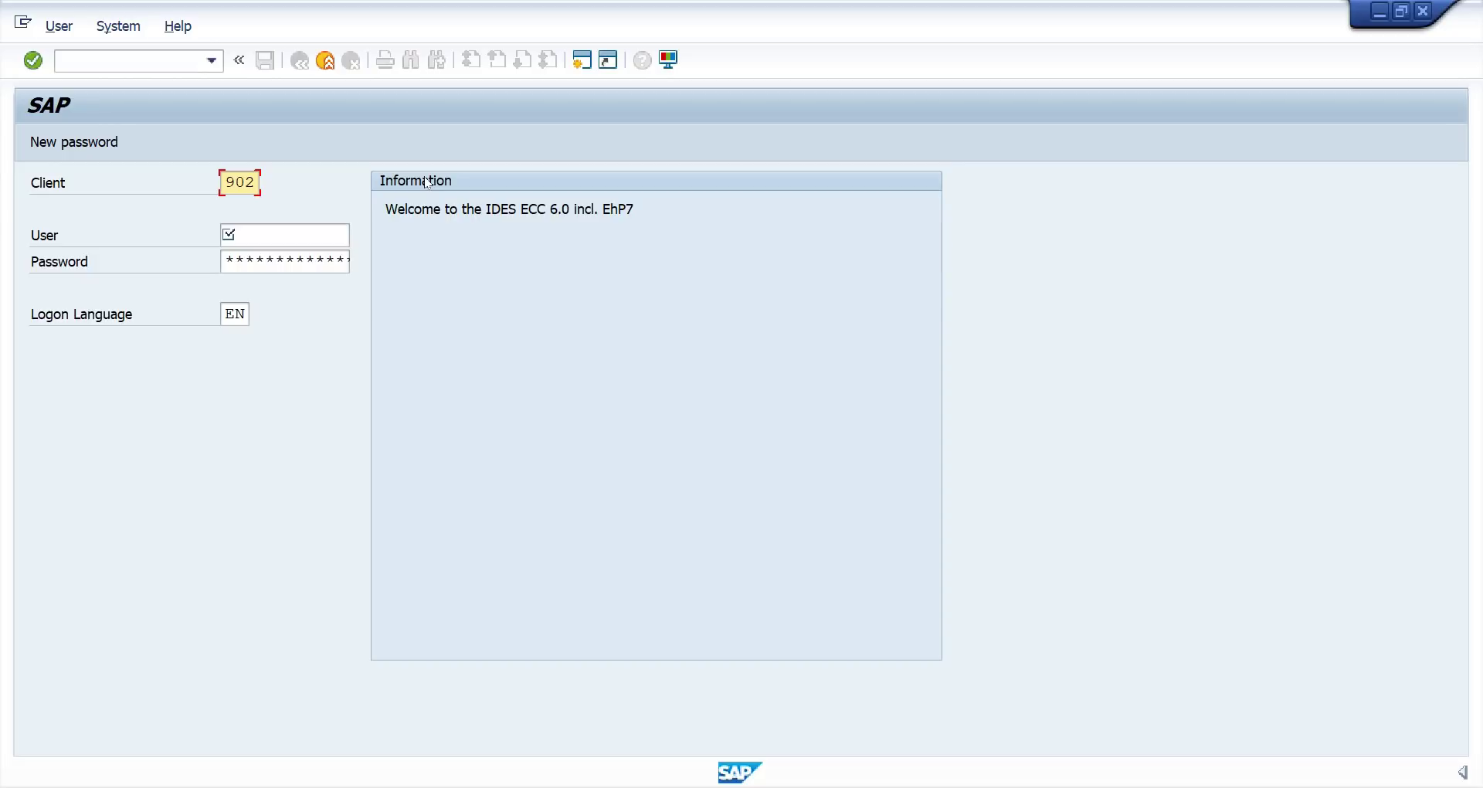
key(Tab)
text(3)
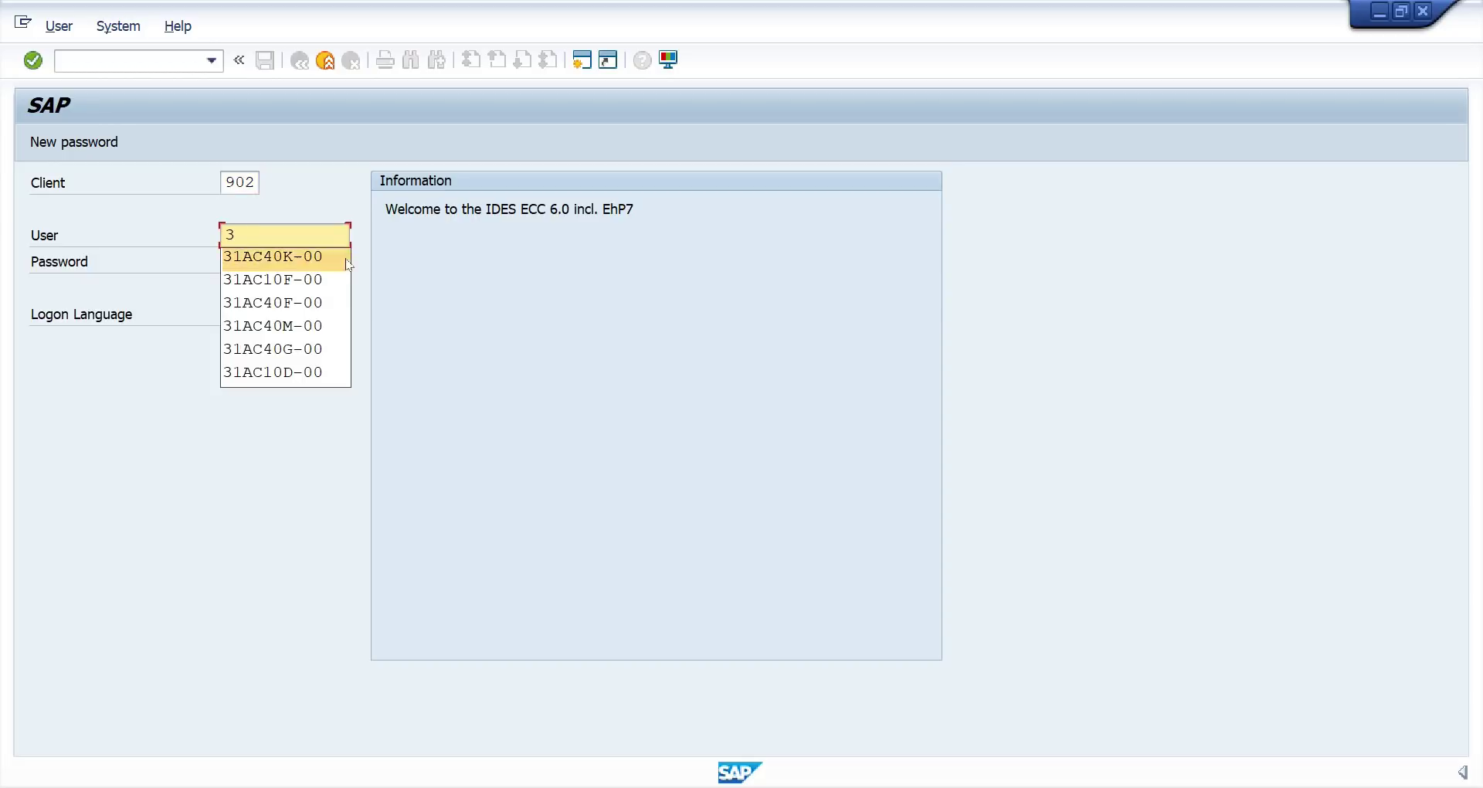
click(301, 302)
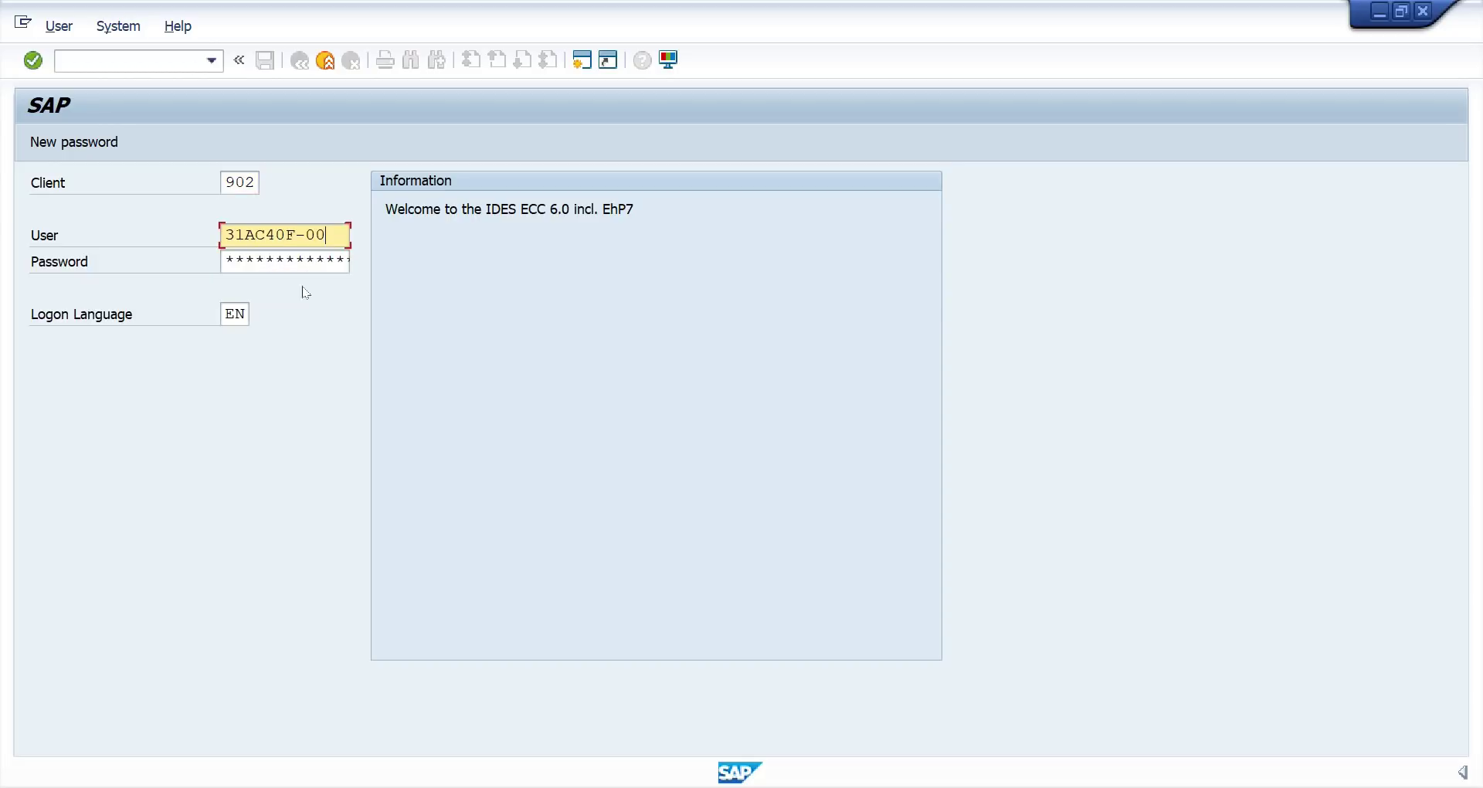
click(234, 258)
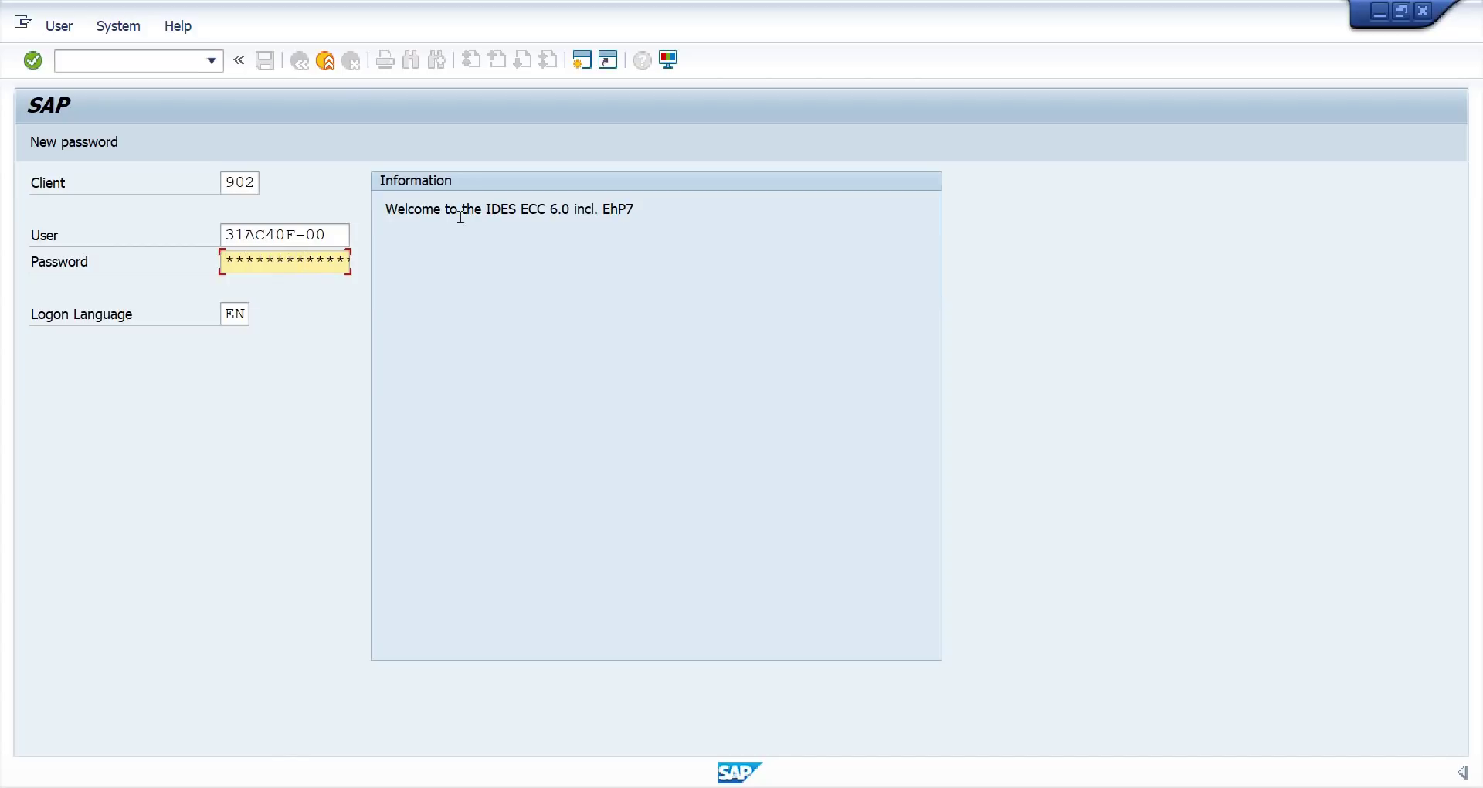
key(Return)
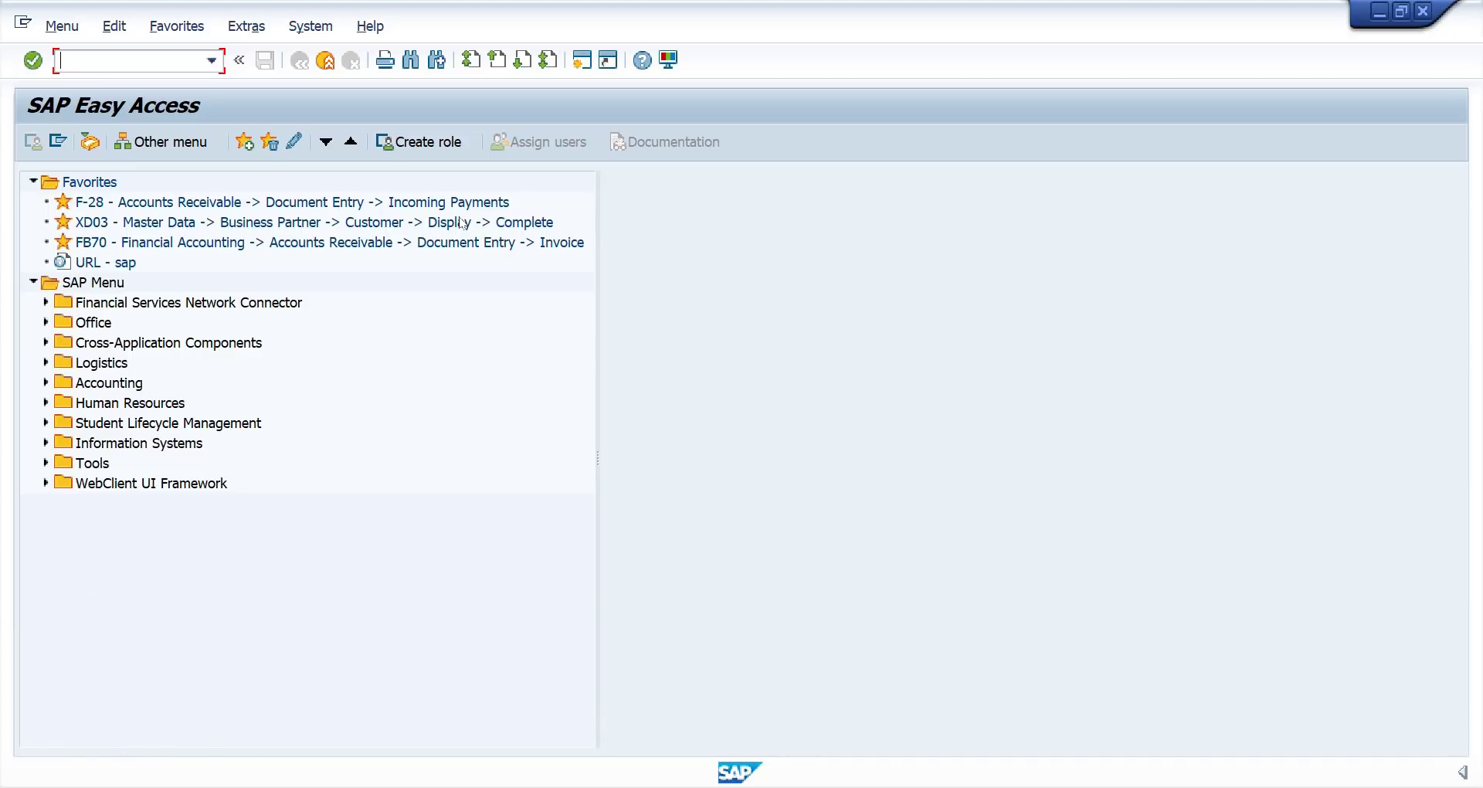
Expand Accounting > Financial Accounting > General Ledger > Document Entry and launch FB50.
click(45, 383)
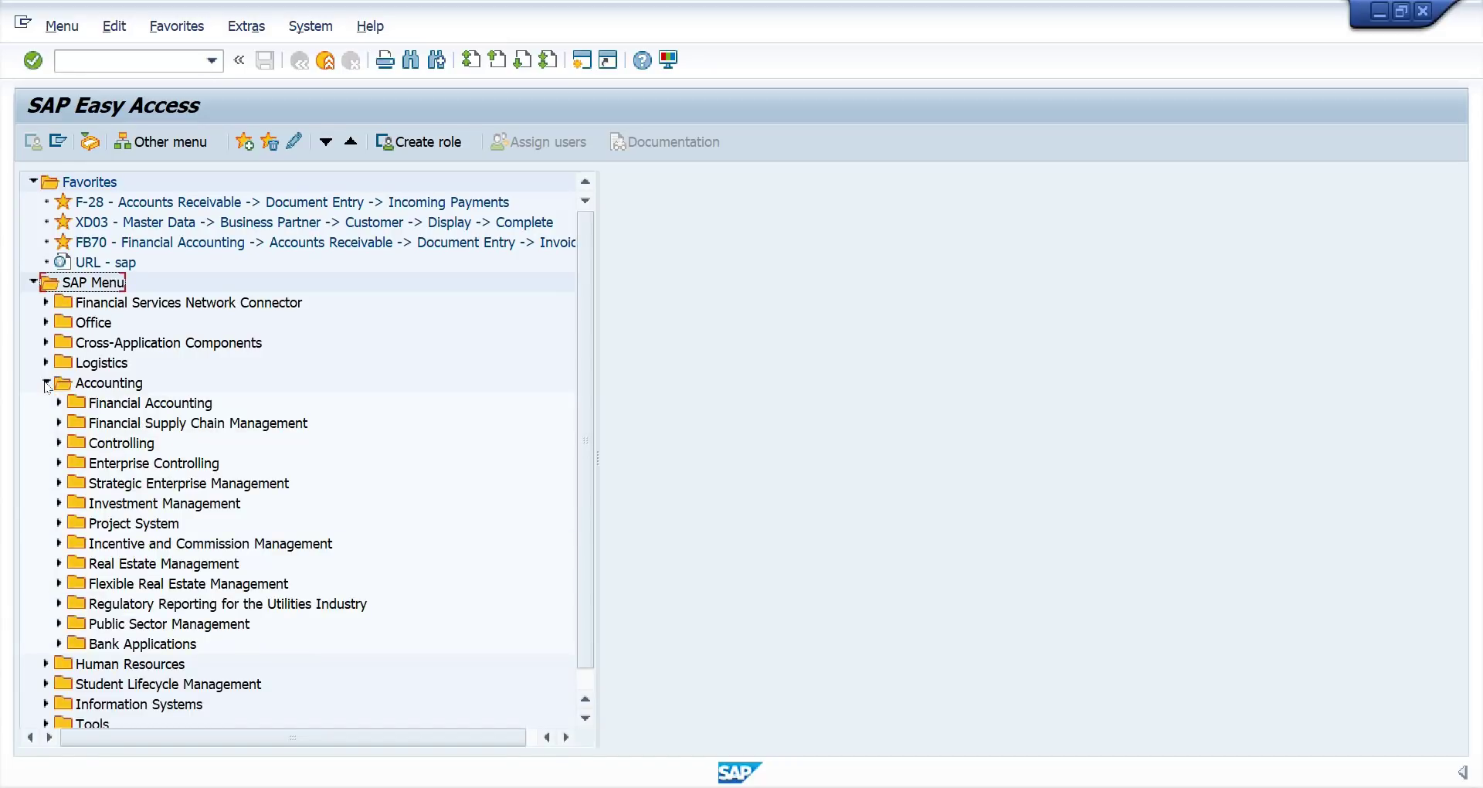
click(59, 403)
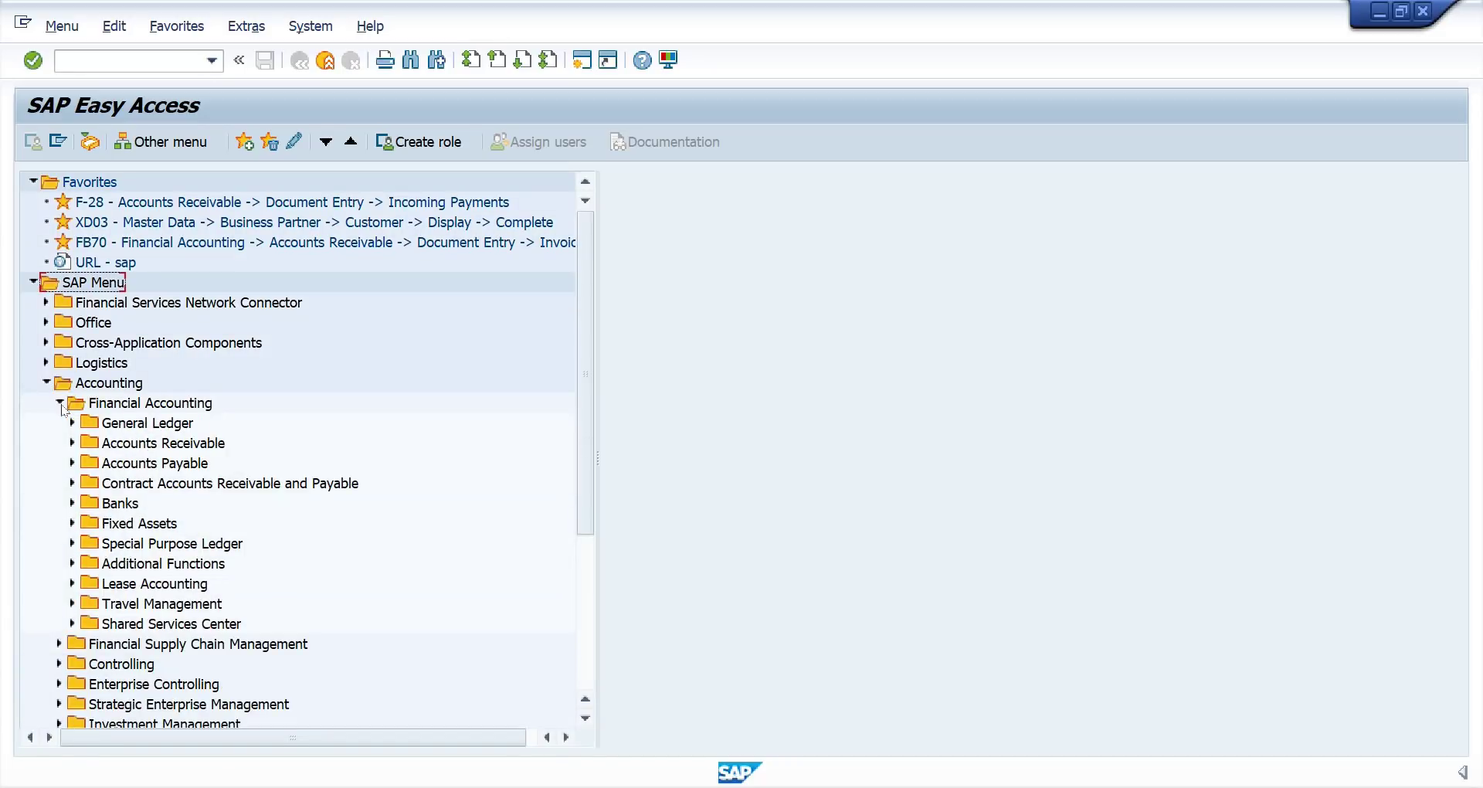
click(71, 423)
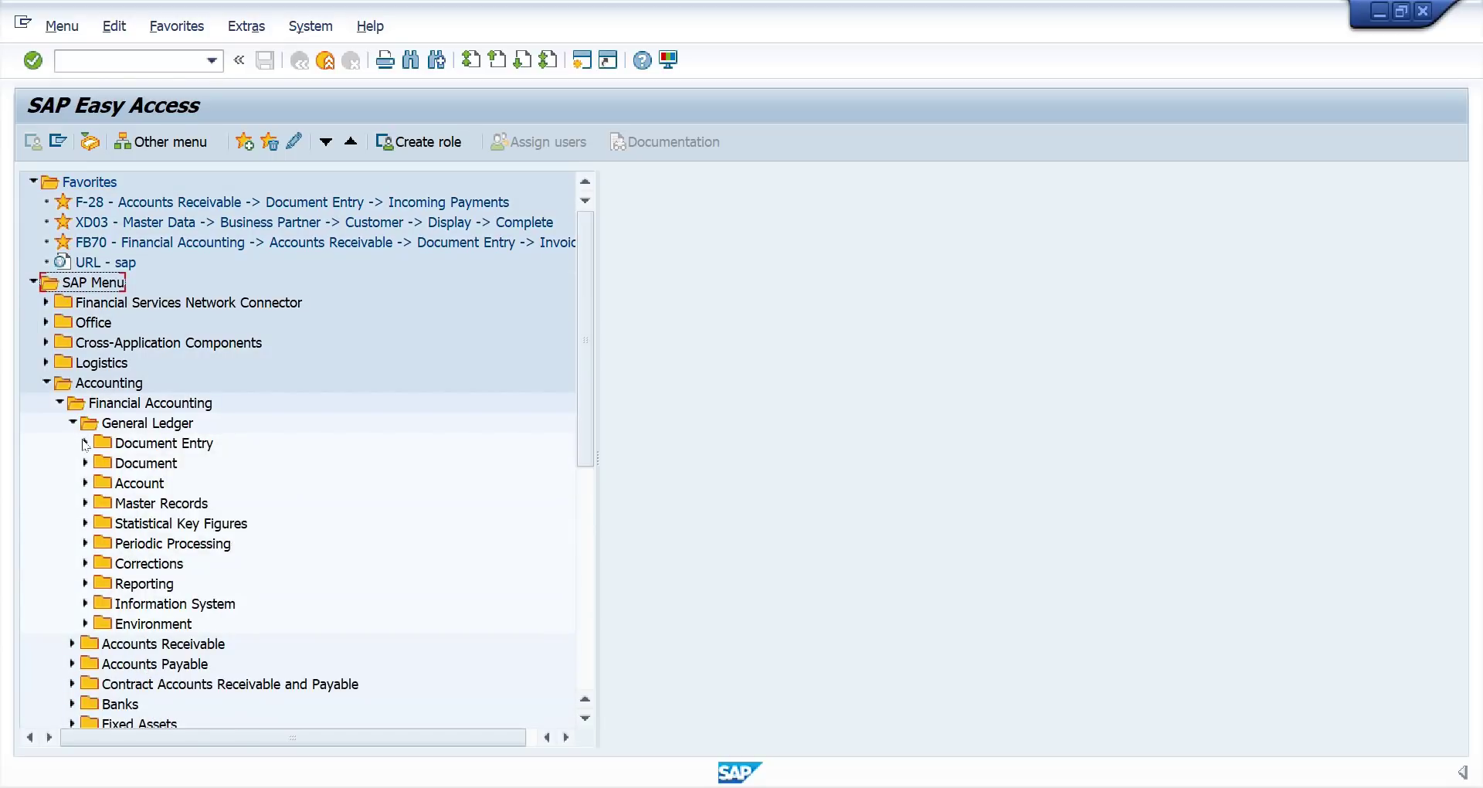
click(85, 443)
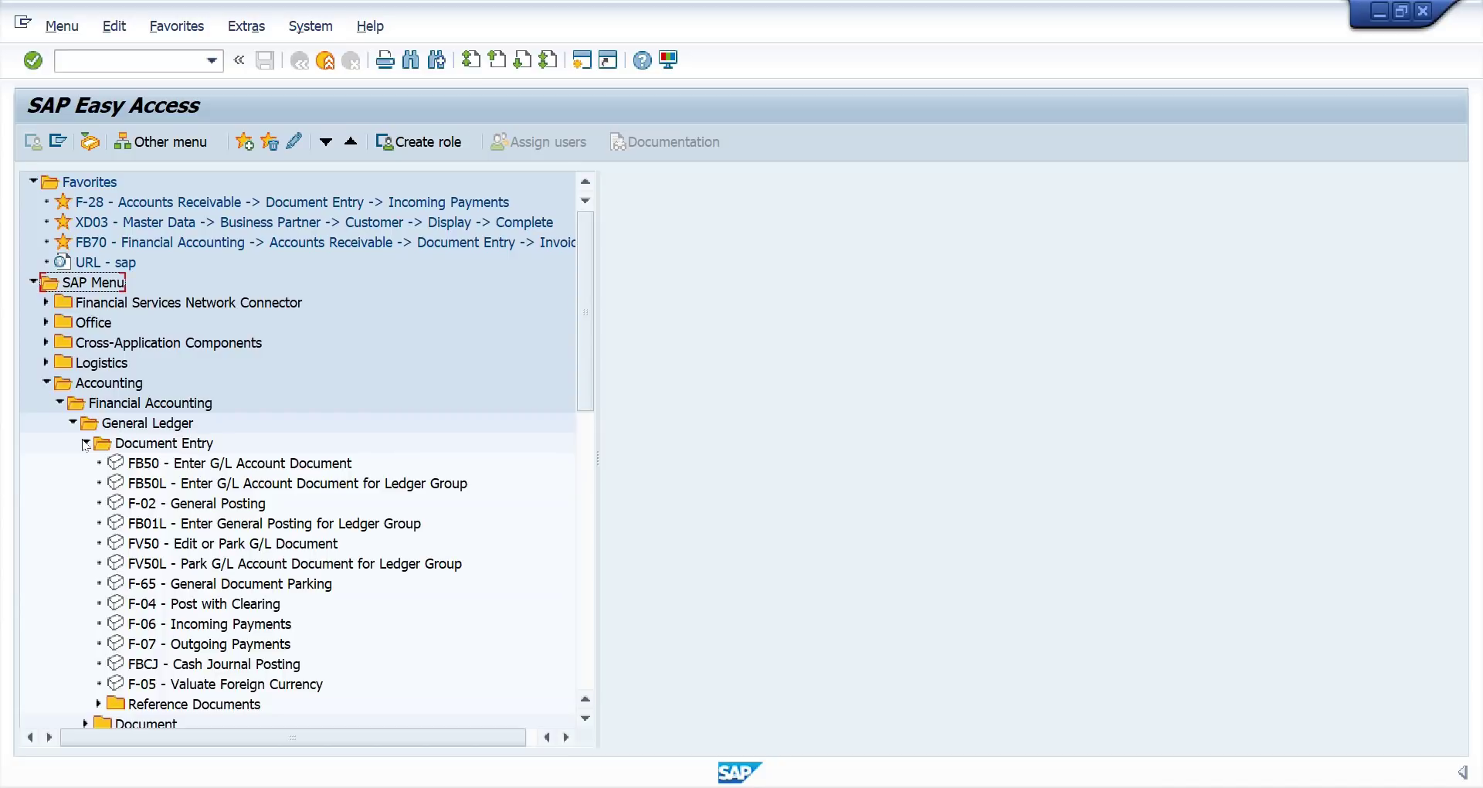
click(150, 468)
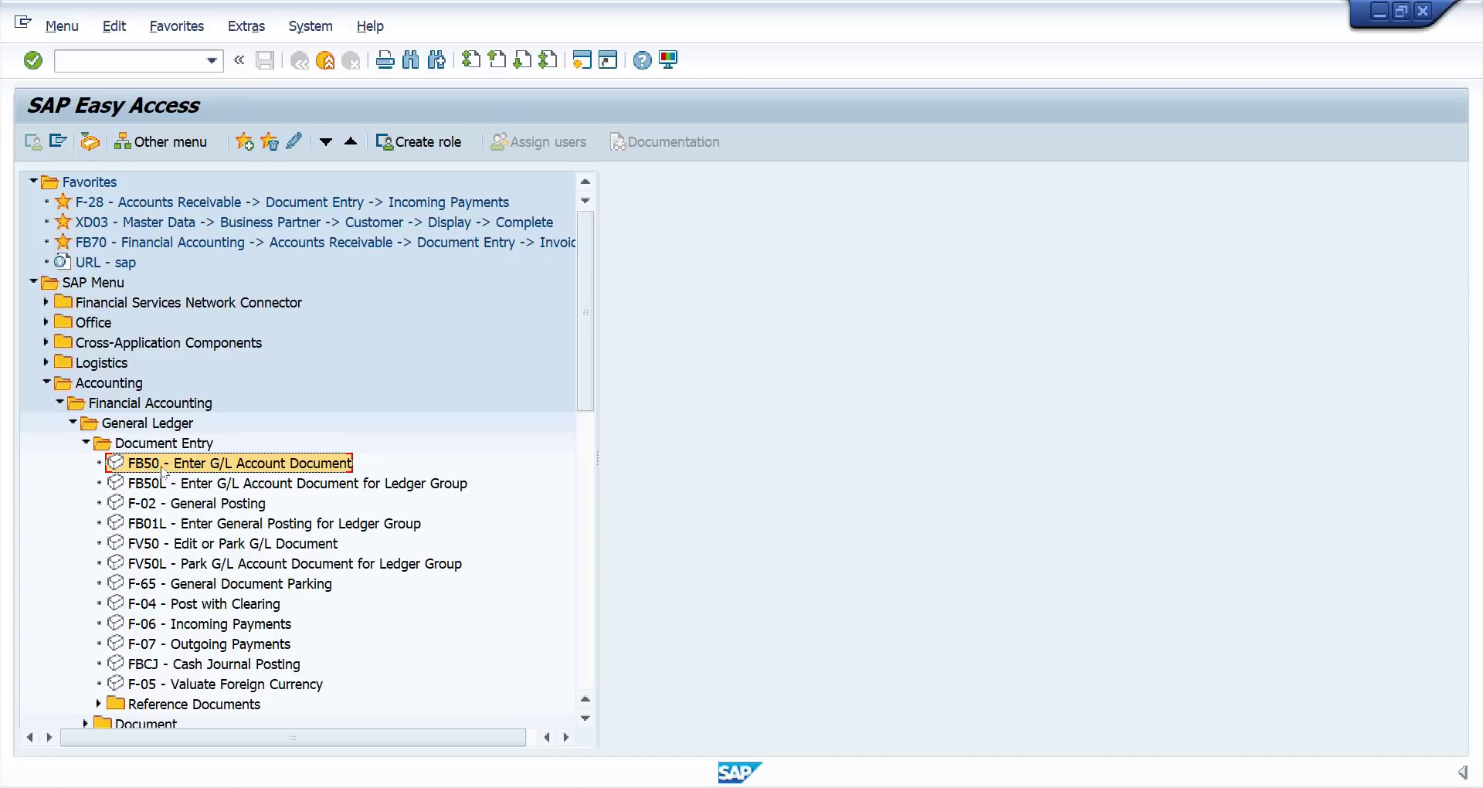
double_click(162, 465)
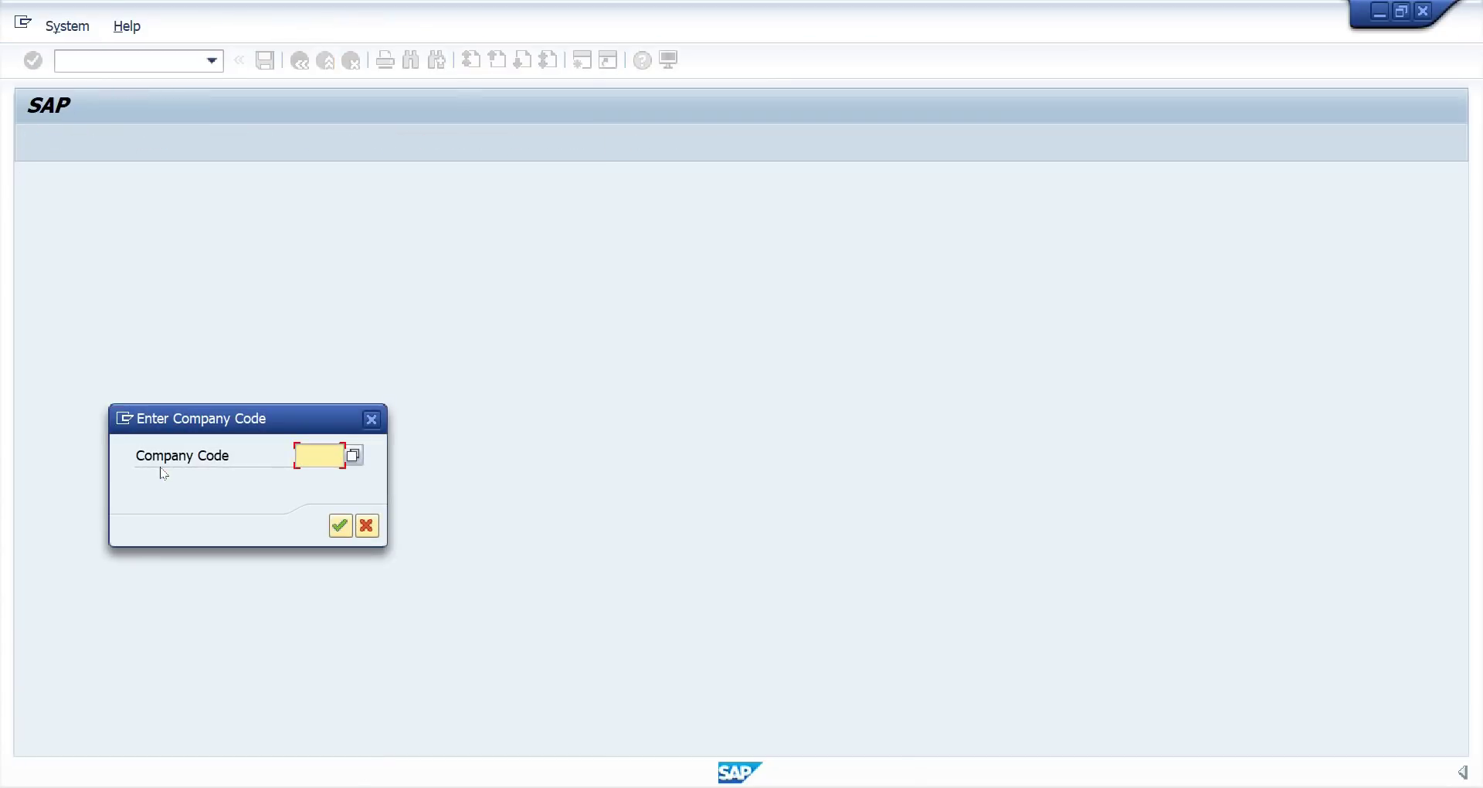
Enter company code 1000 in the FB50 prompt.
text(1000)
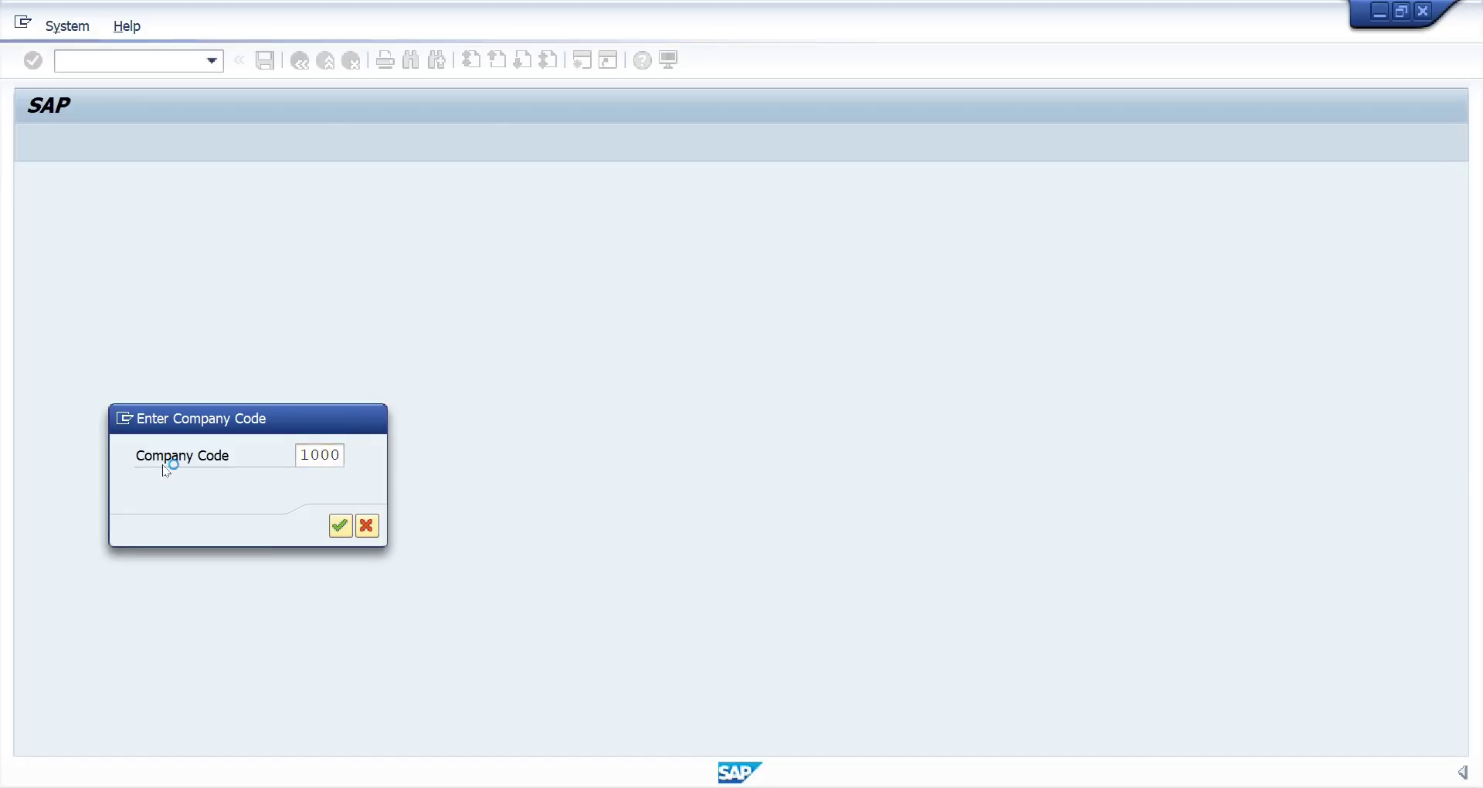
key(Return)
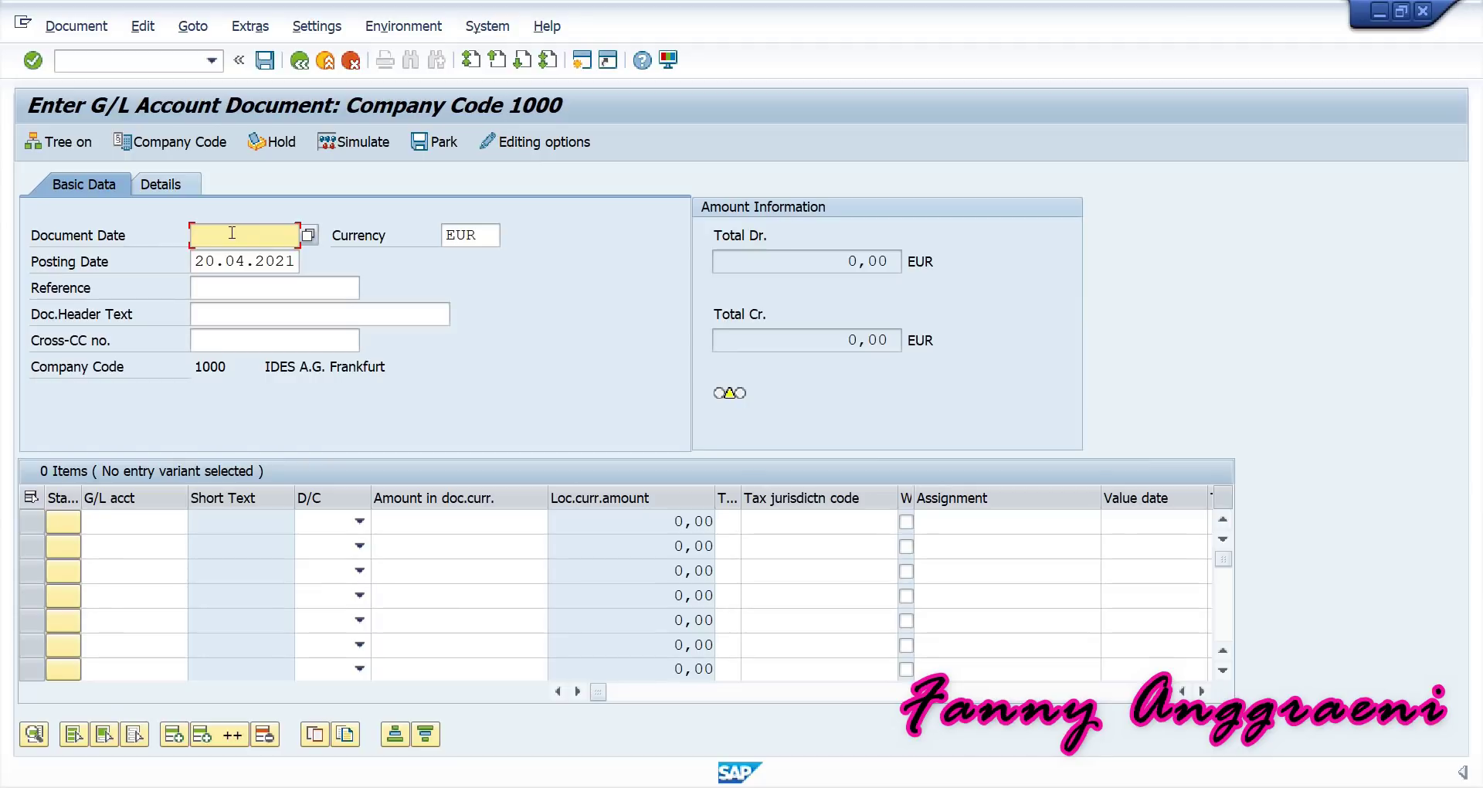
Set the document date to 20.04.2021 and enter G/L account 403000 on line 1.
text(20)
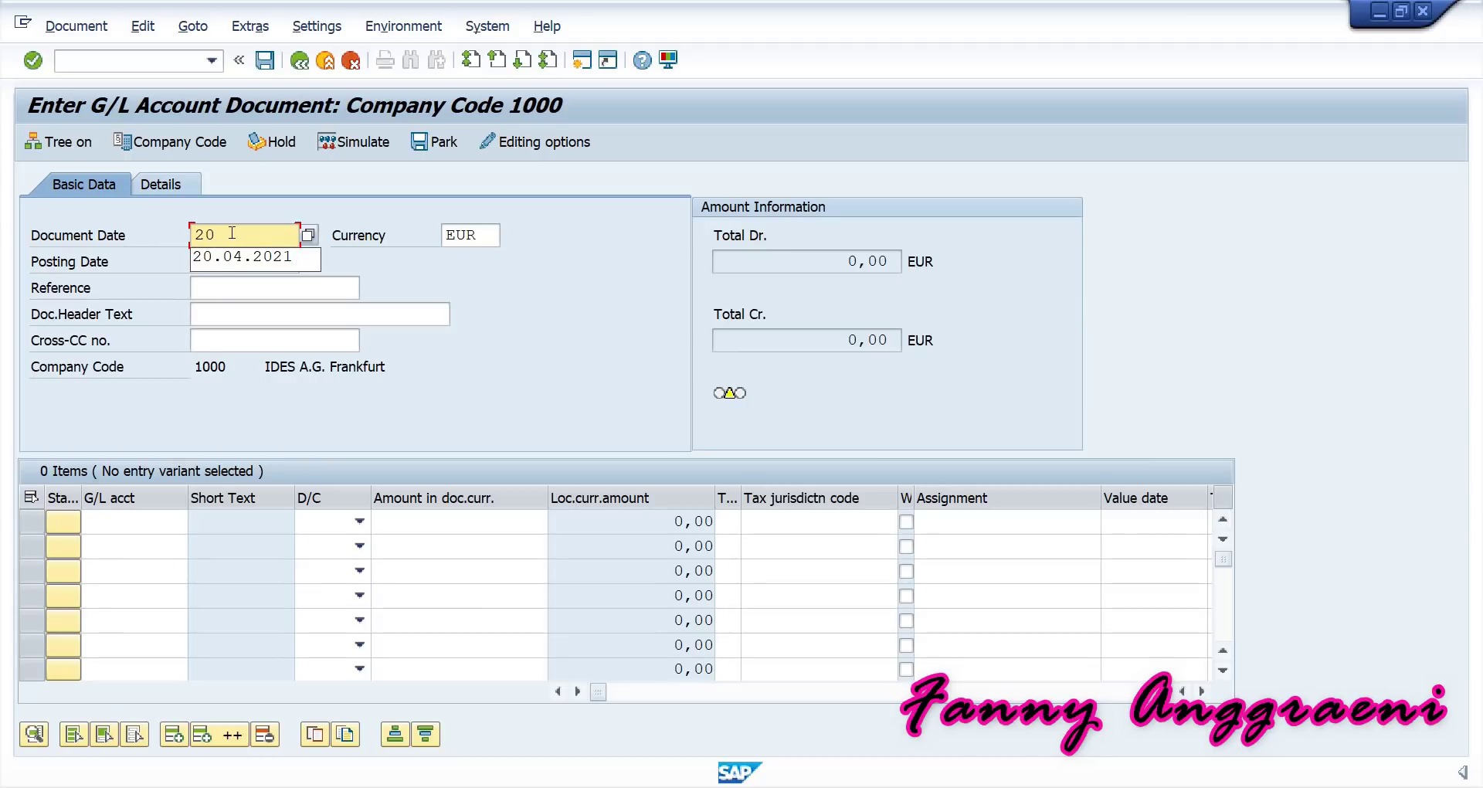
click(220, 255)
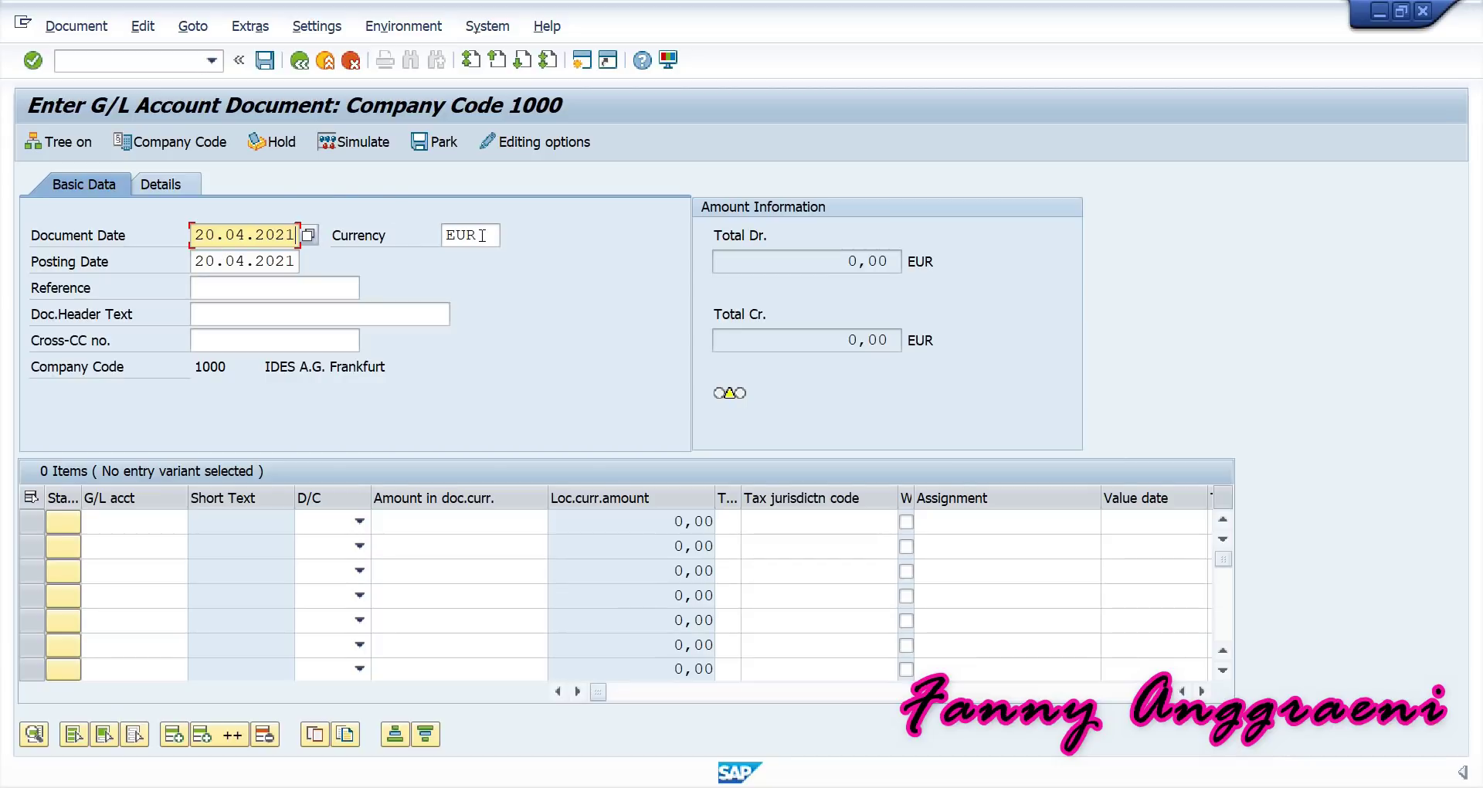
click(109, 516)
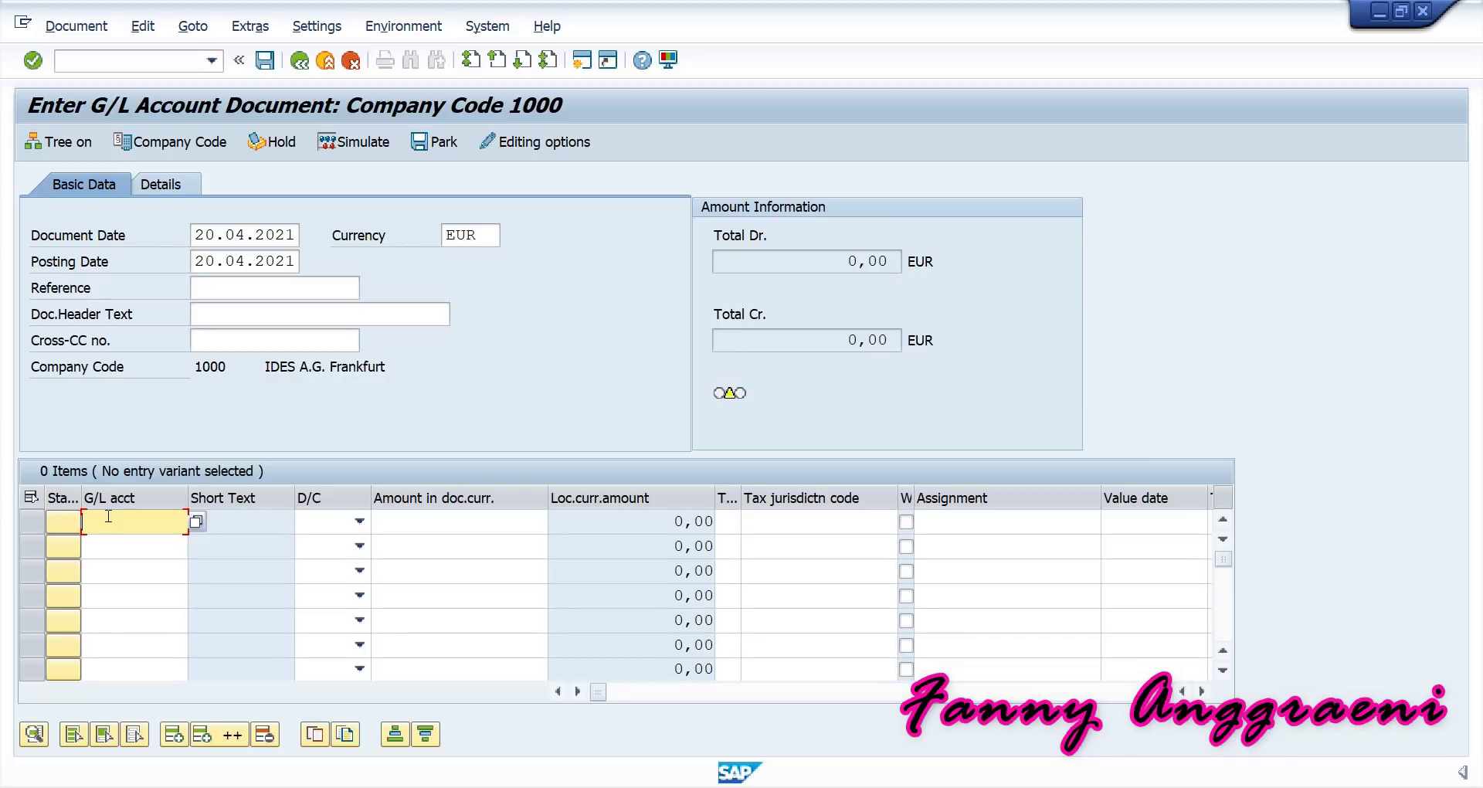
text(403)
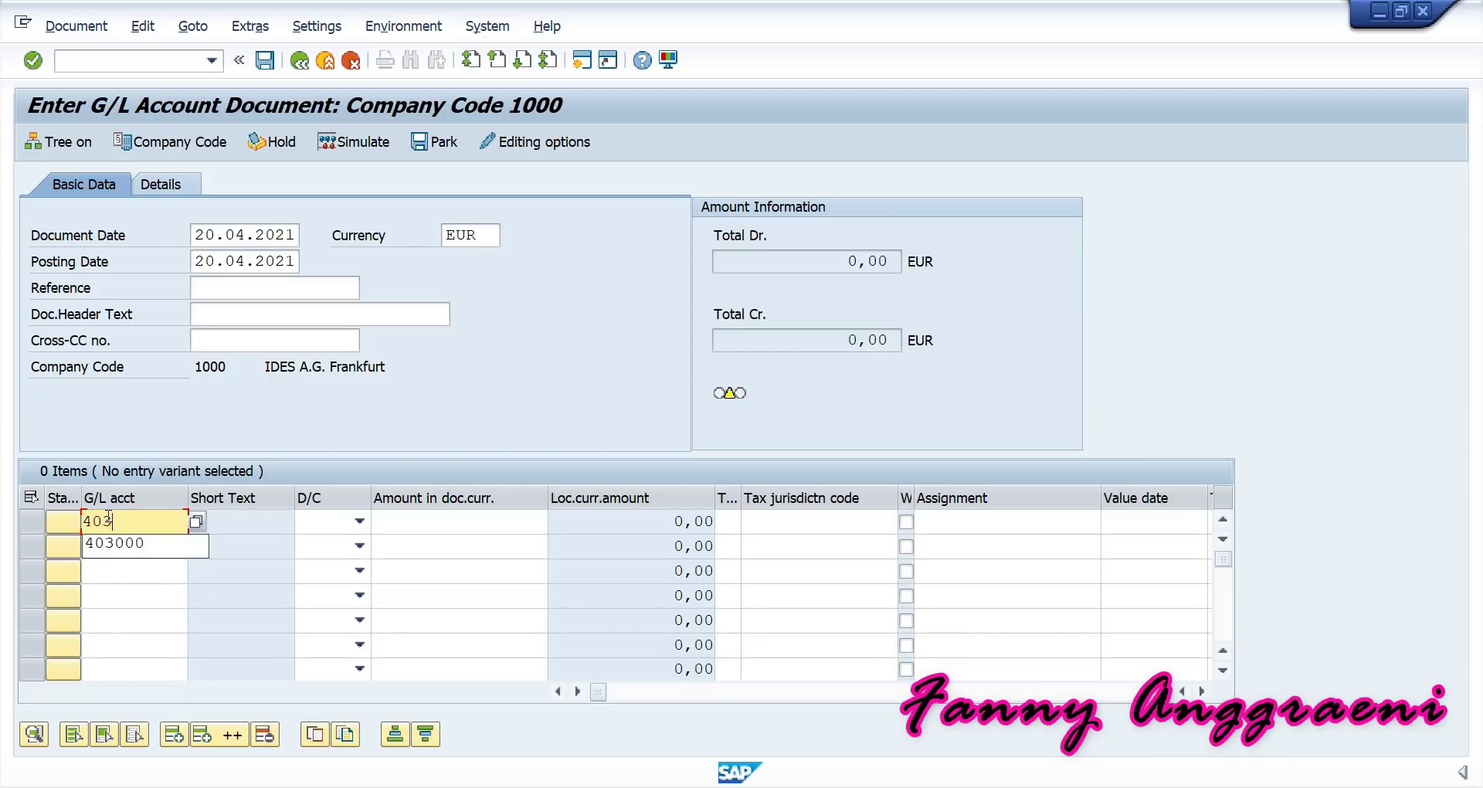
text(000)
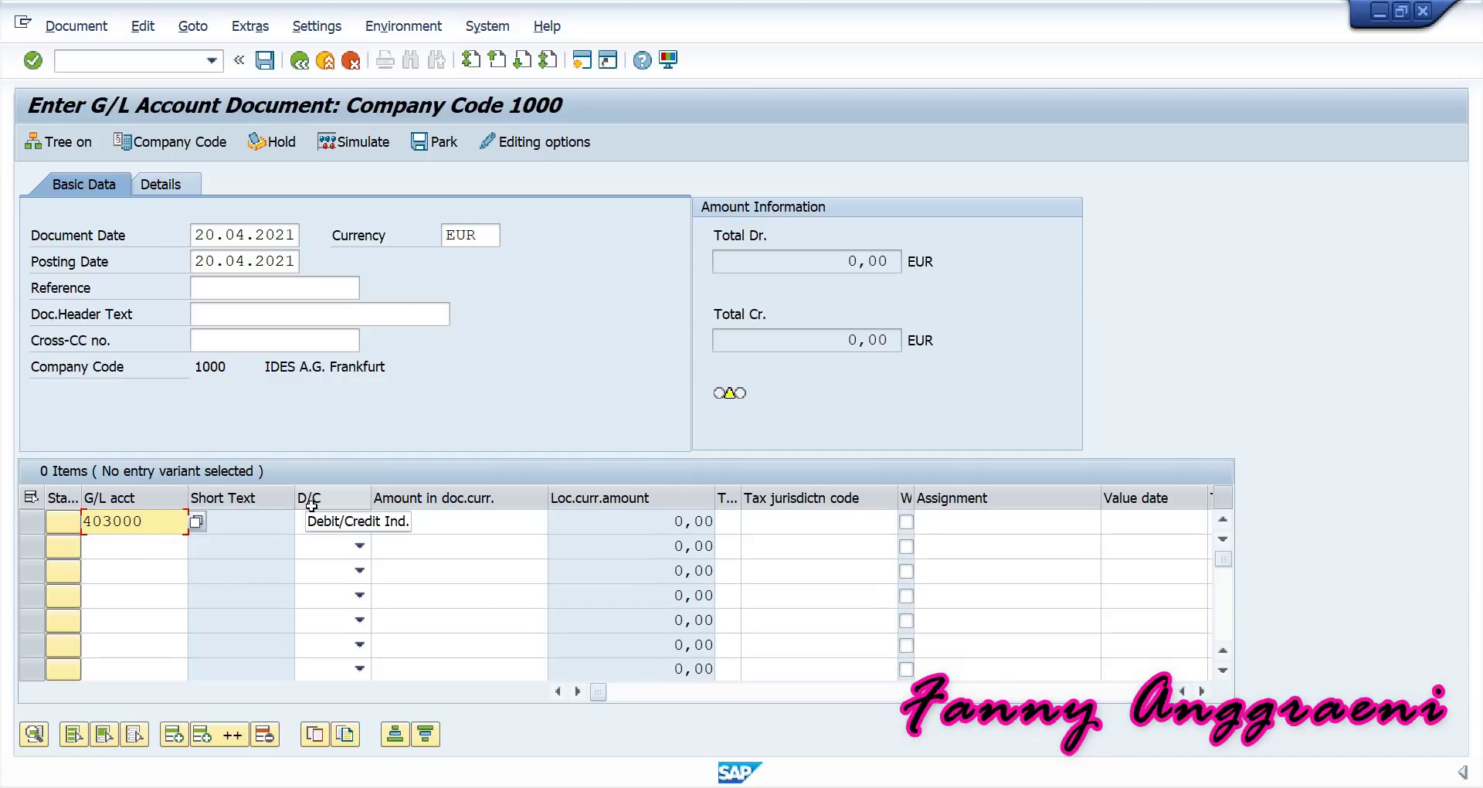
Mark line 1 as Debit with amount 2500 and widen the Tax code column.
click(321, 529)
click(320, 567)
click(448, 525)
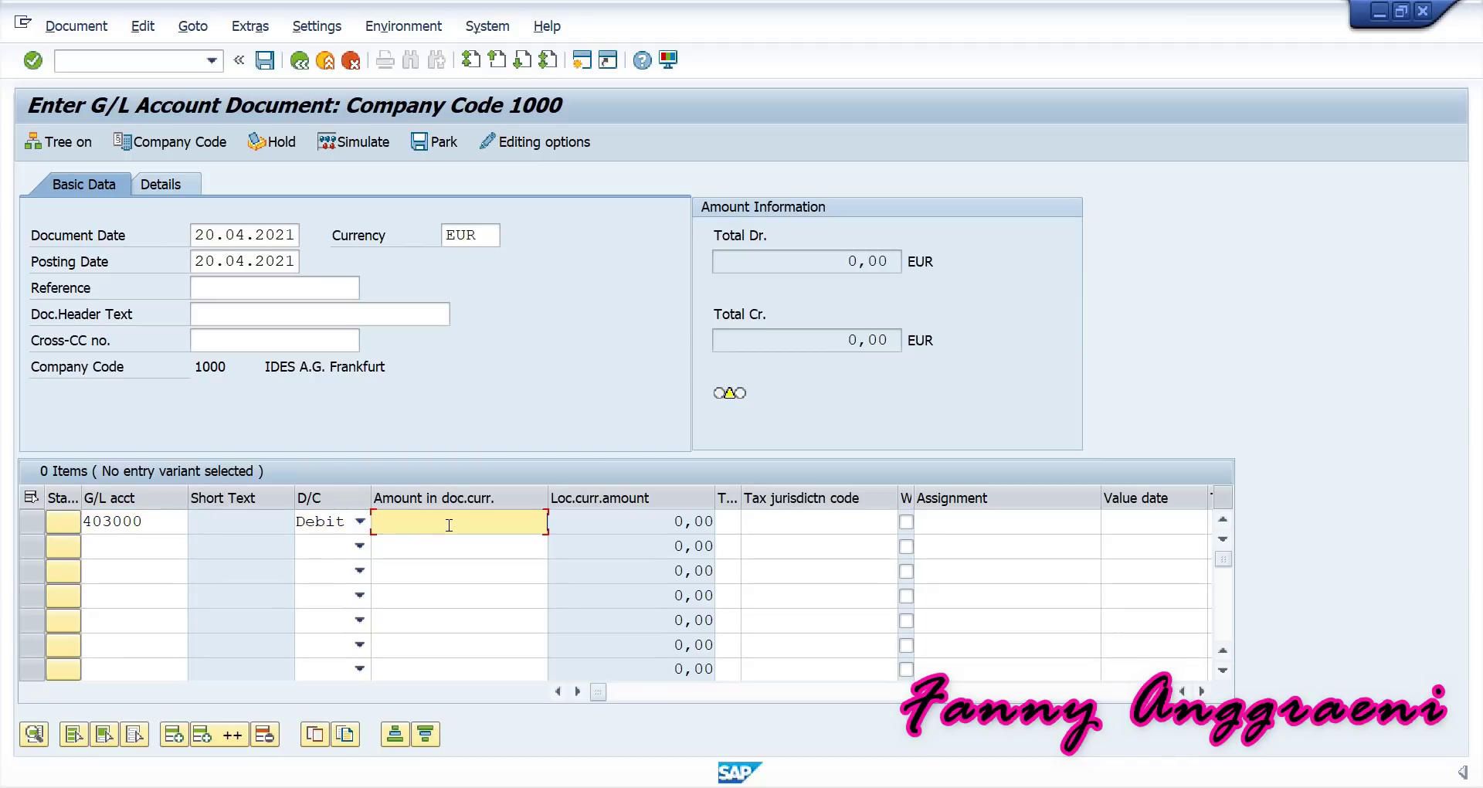
text(2500)
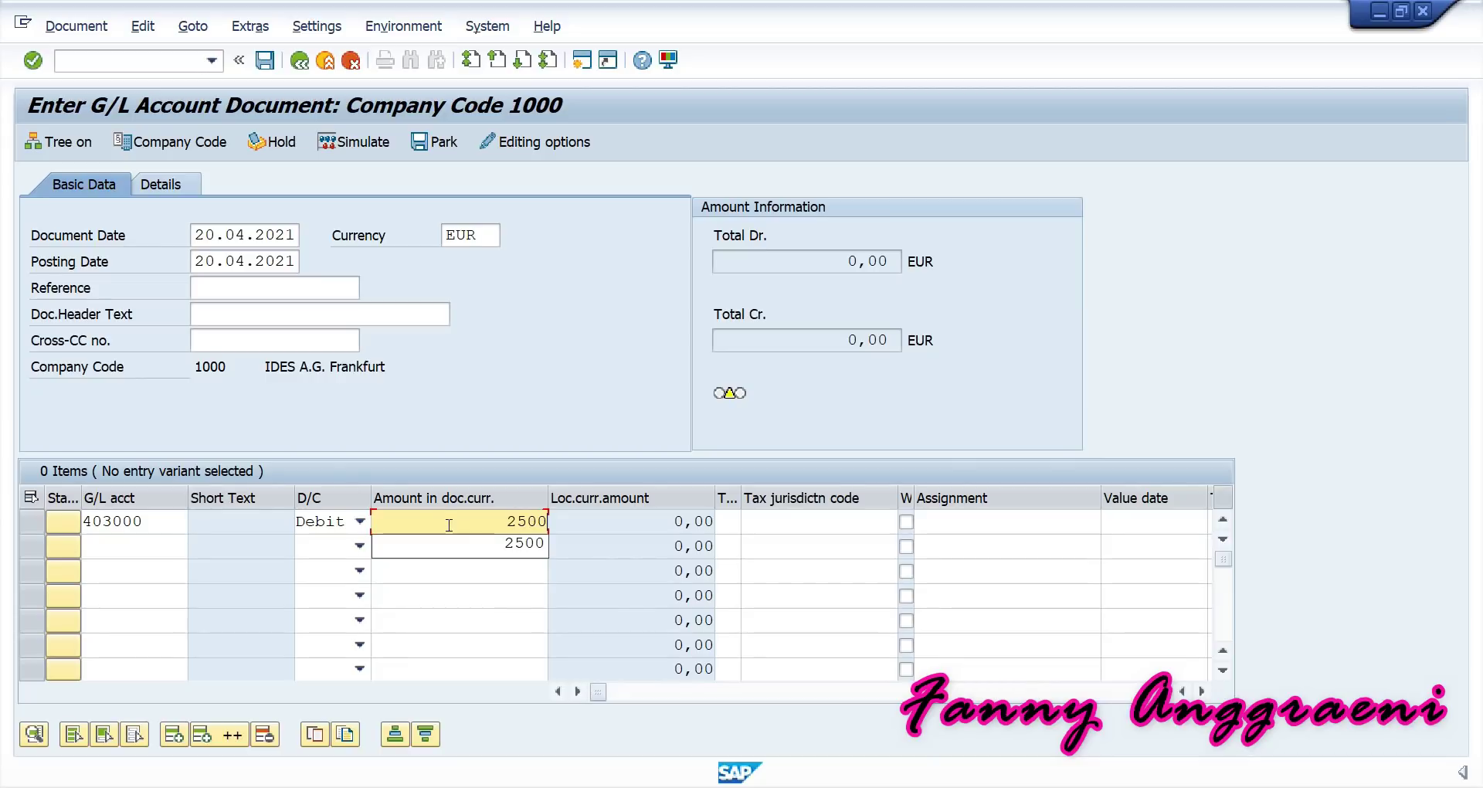
click(469, 542)
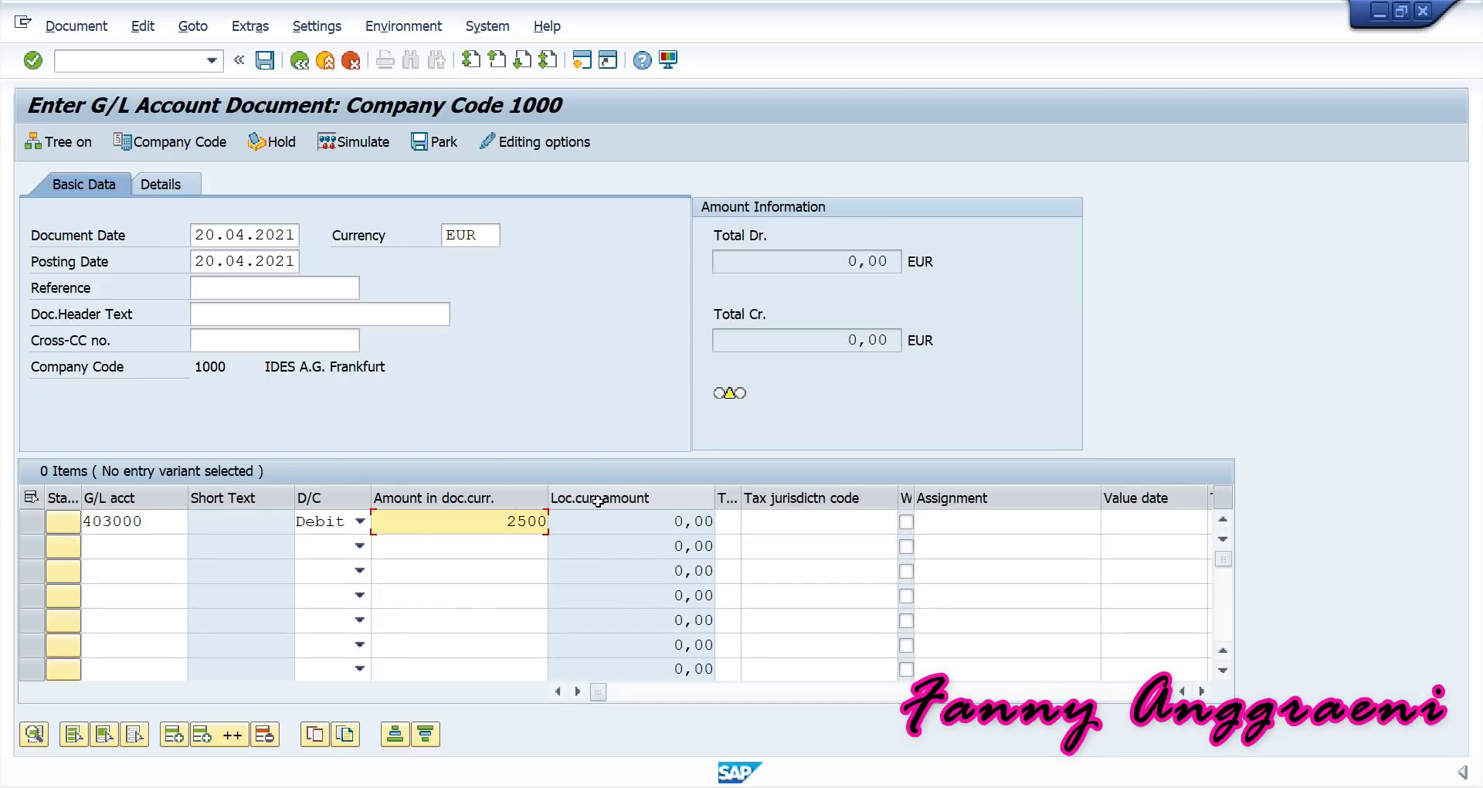
click(728, 513)
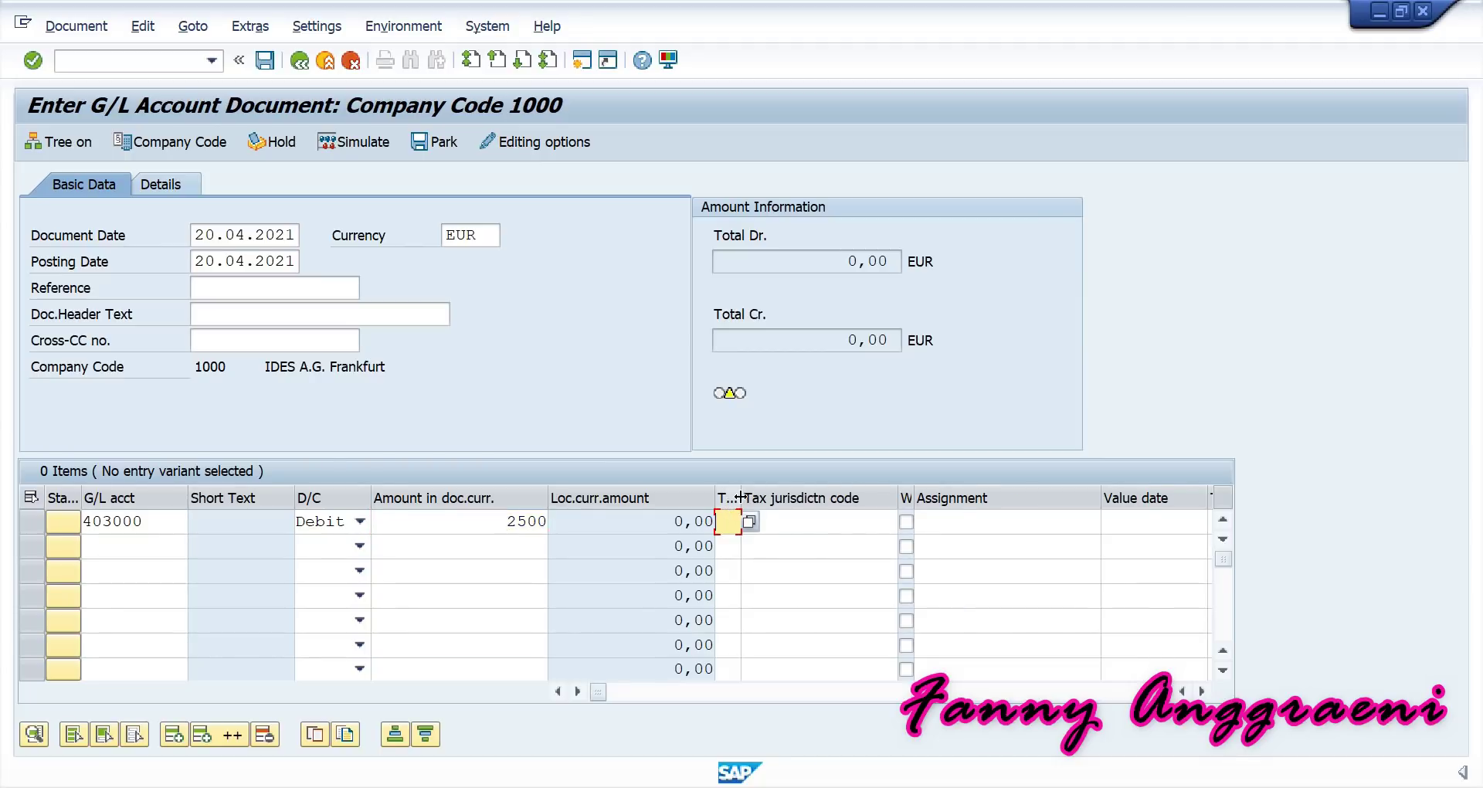
drag(741, 498, 780, 510)
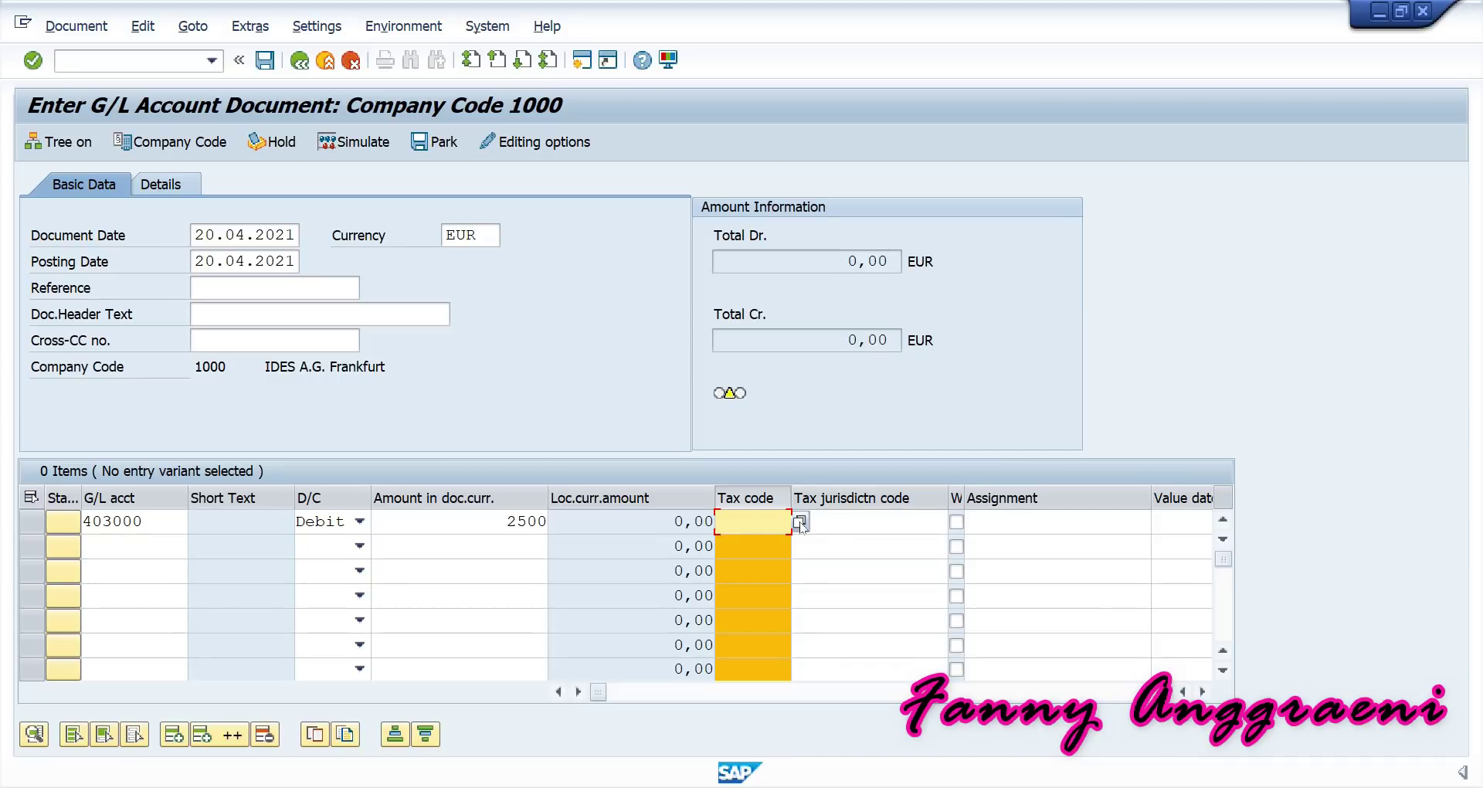
click(800, 523)
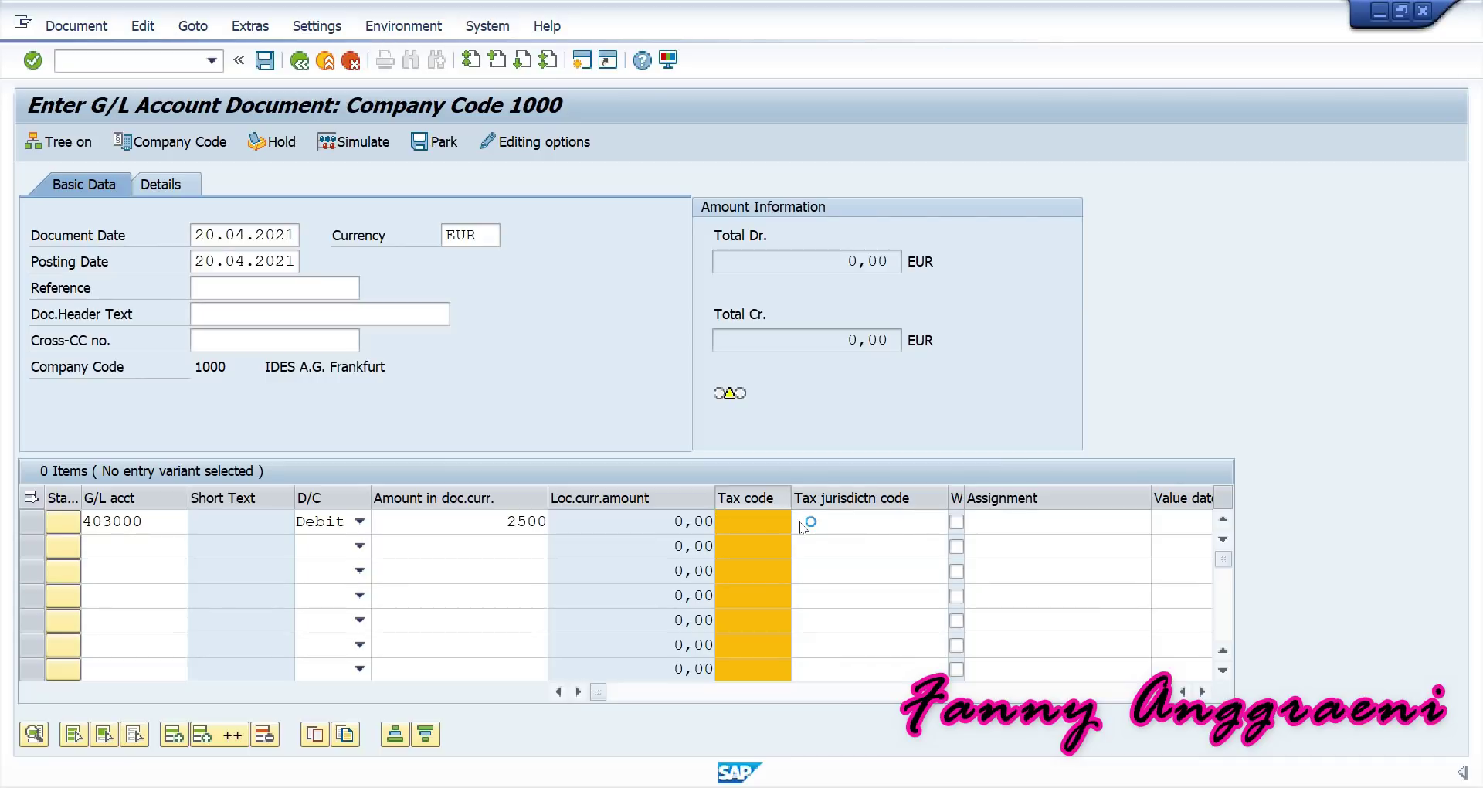
Set tax code V0 (0% domestic input tax) on the 403000 debit line.
drag(538, 197, 521, 442)
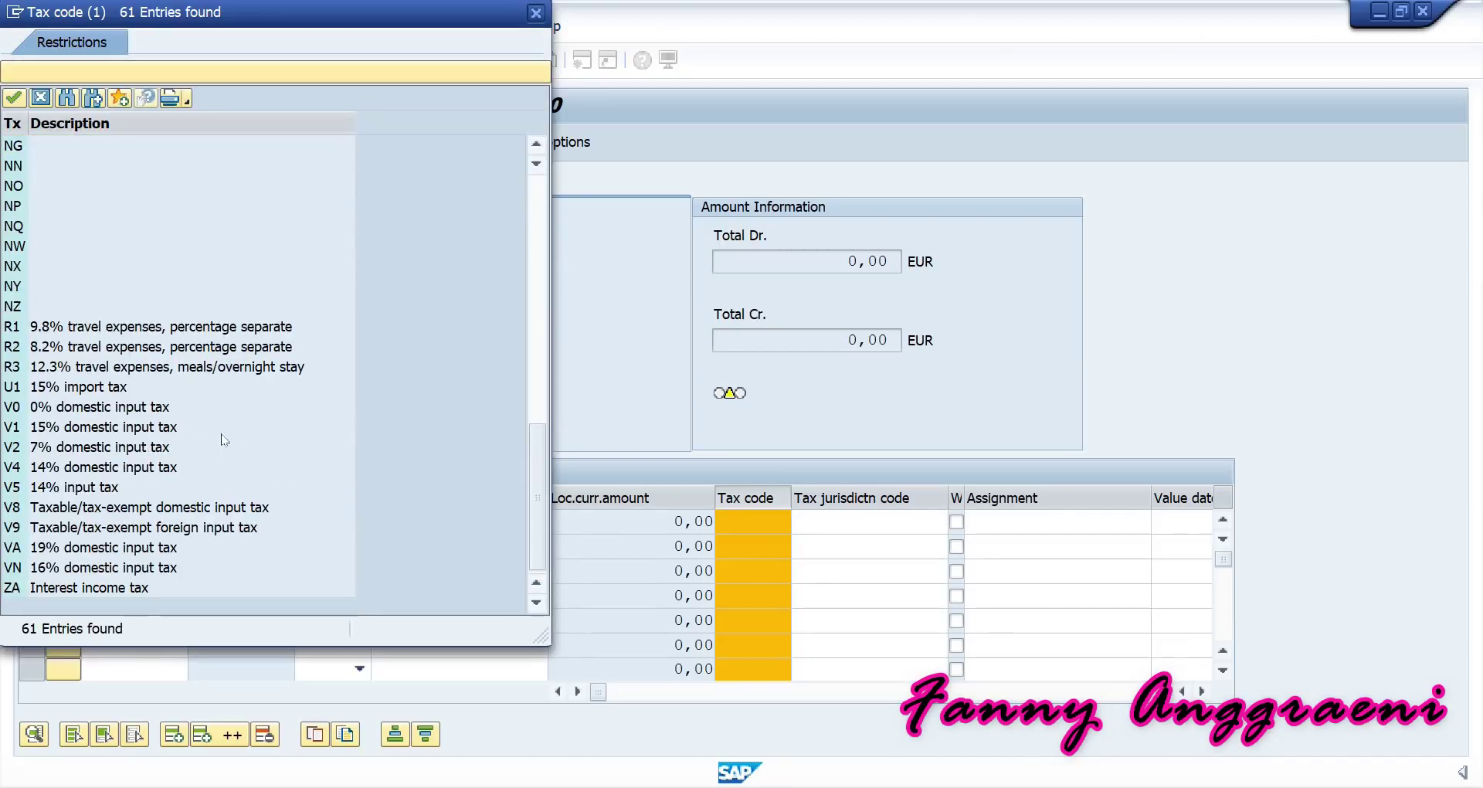
click(11, 410)
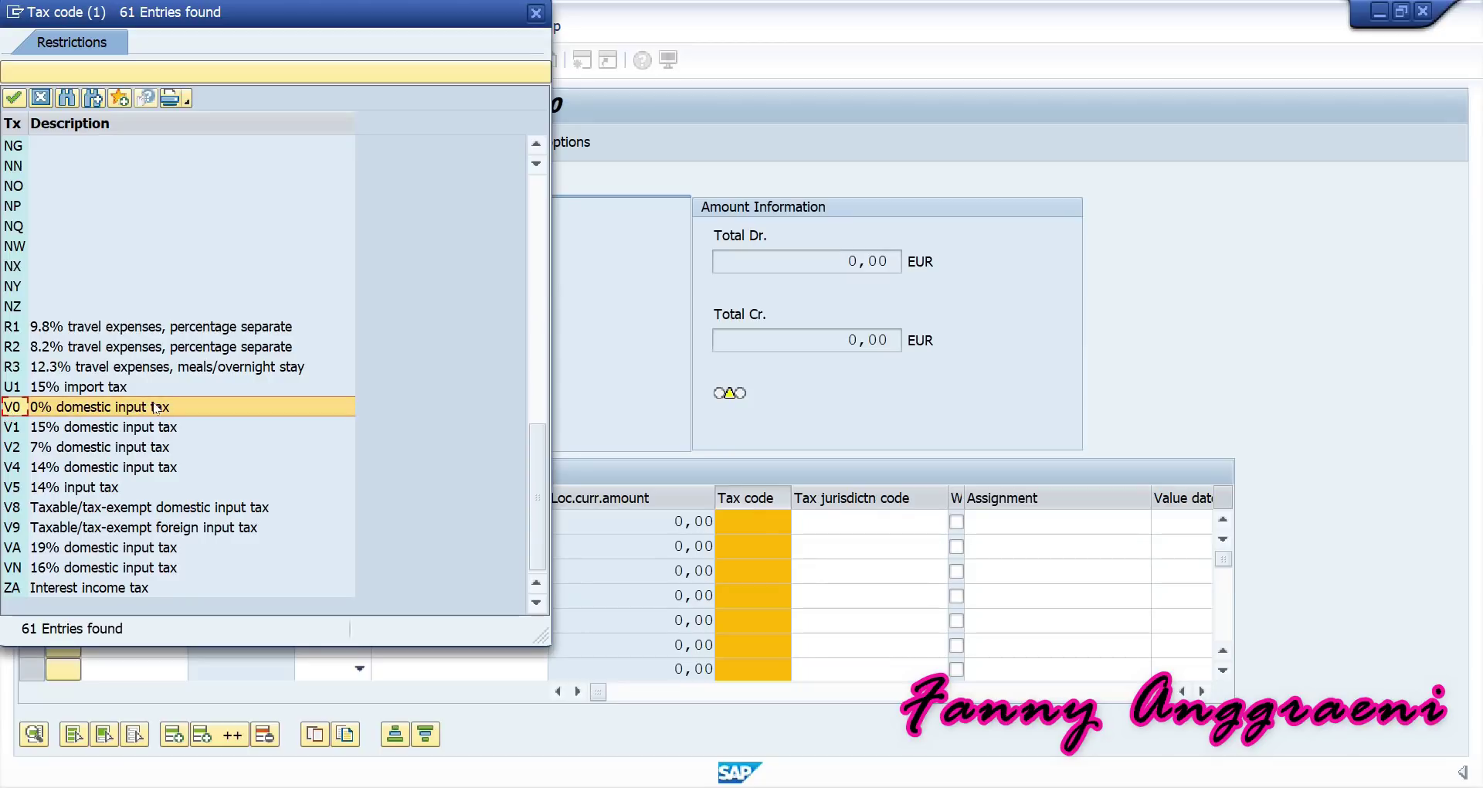
double_click(21, 410)
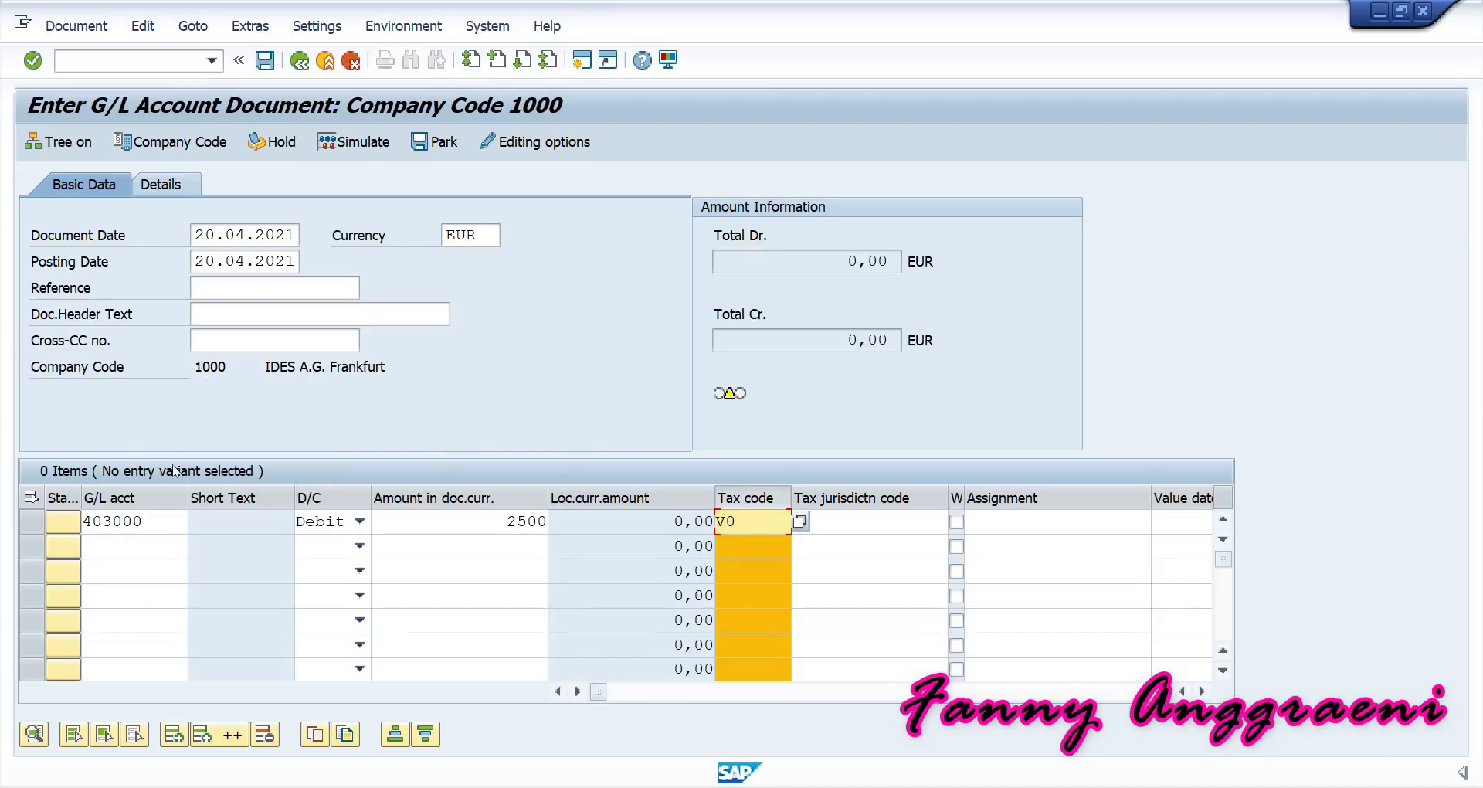
click(112, 546)
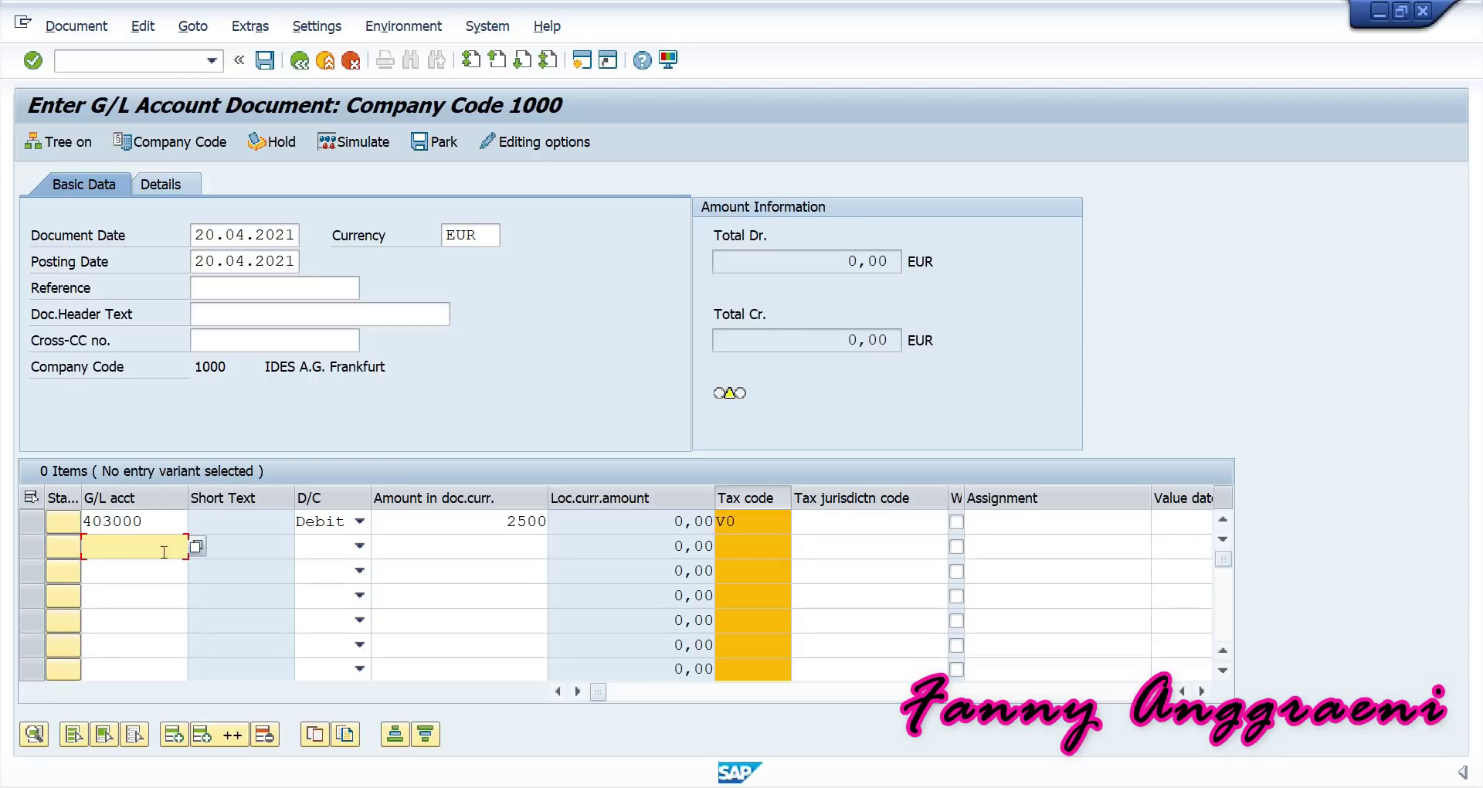
Fill line 2 with G/L account 113100, Credit, amount 2500.
click(753, 520)
click(122, 544)
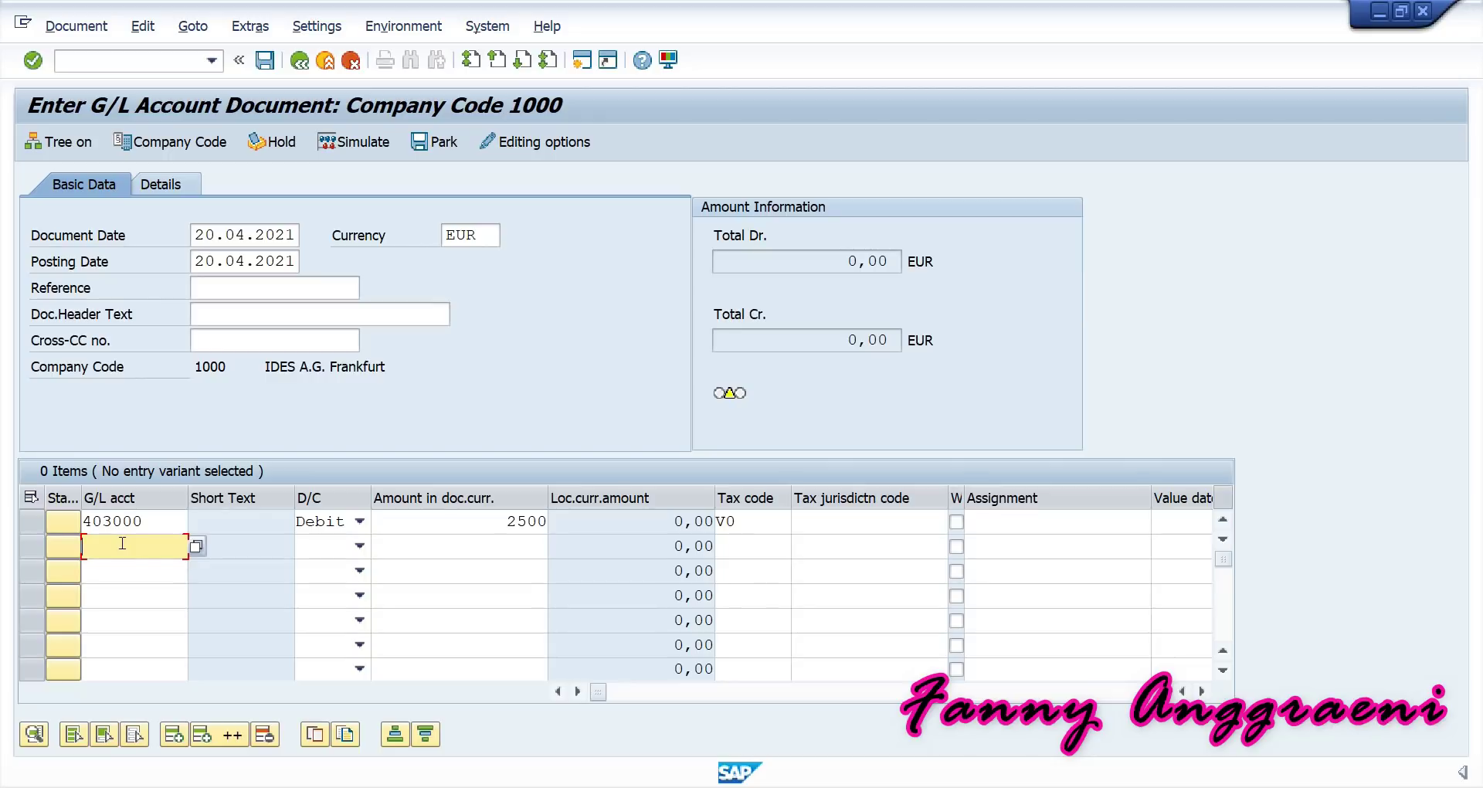
text(11)
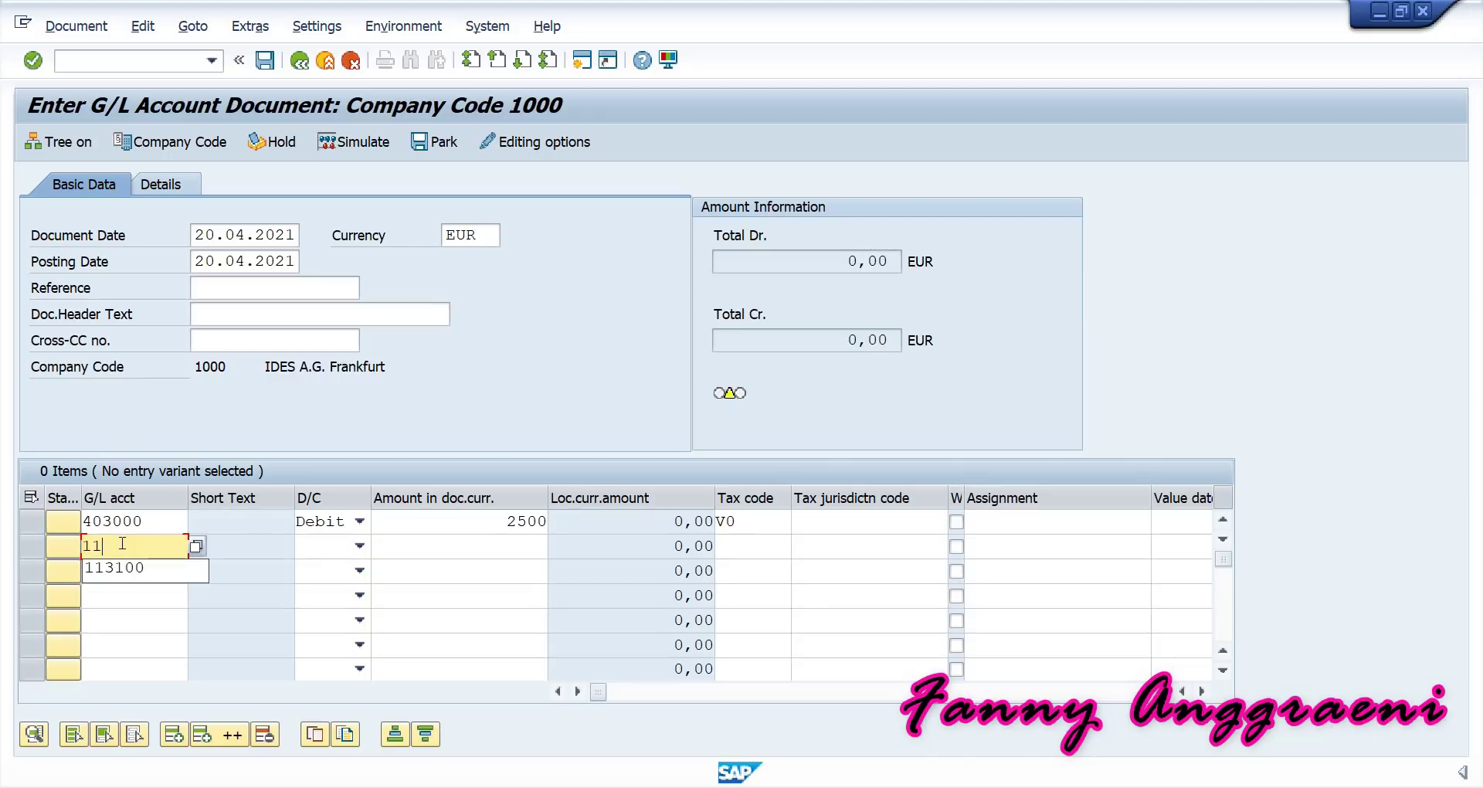
text(3100)
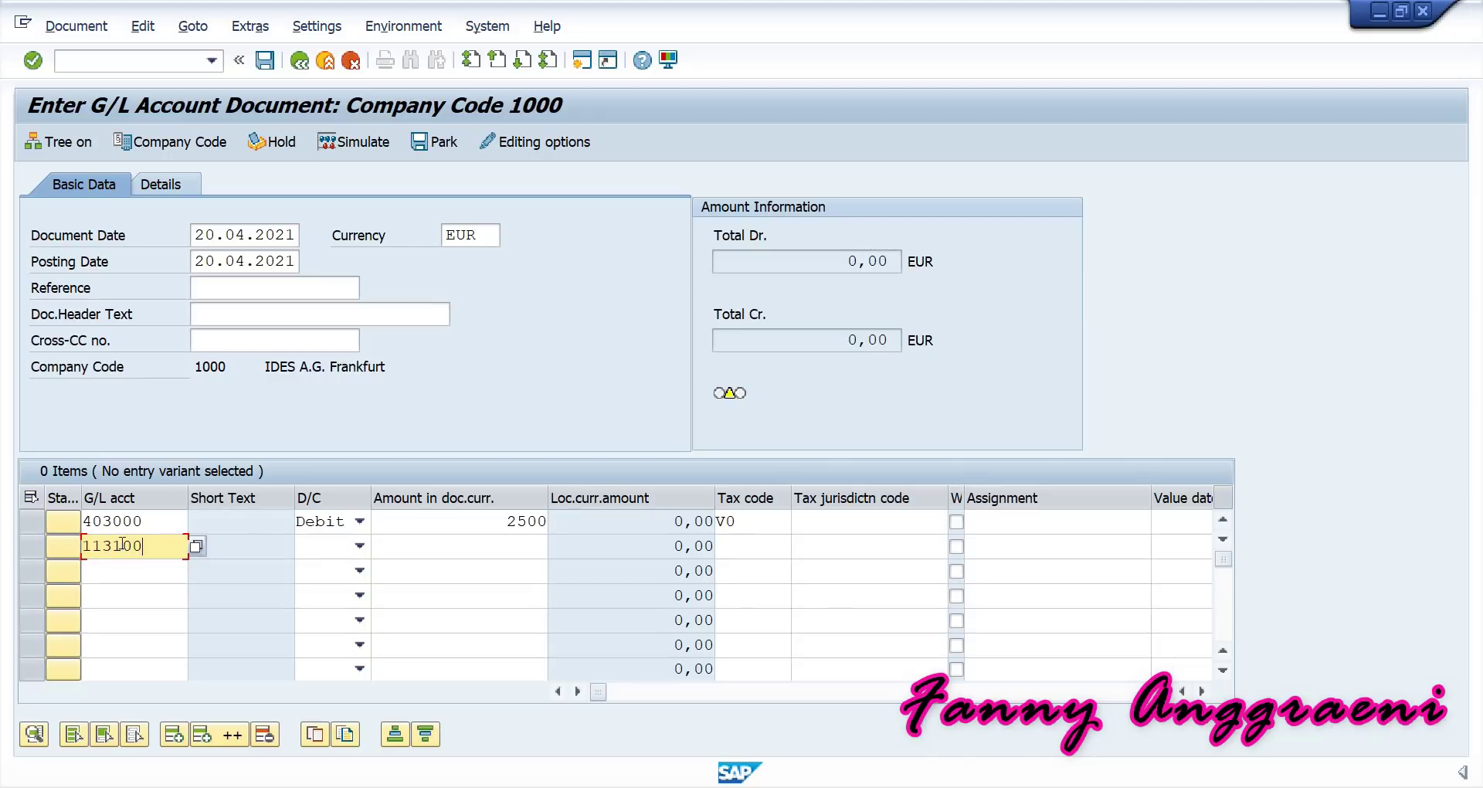
click(332, 550)
click(340, 583)
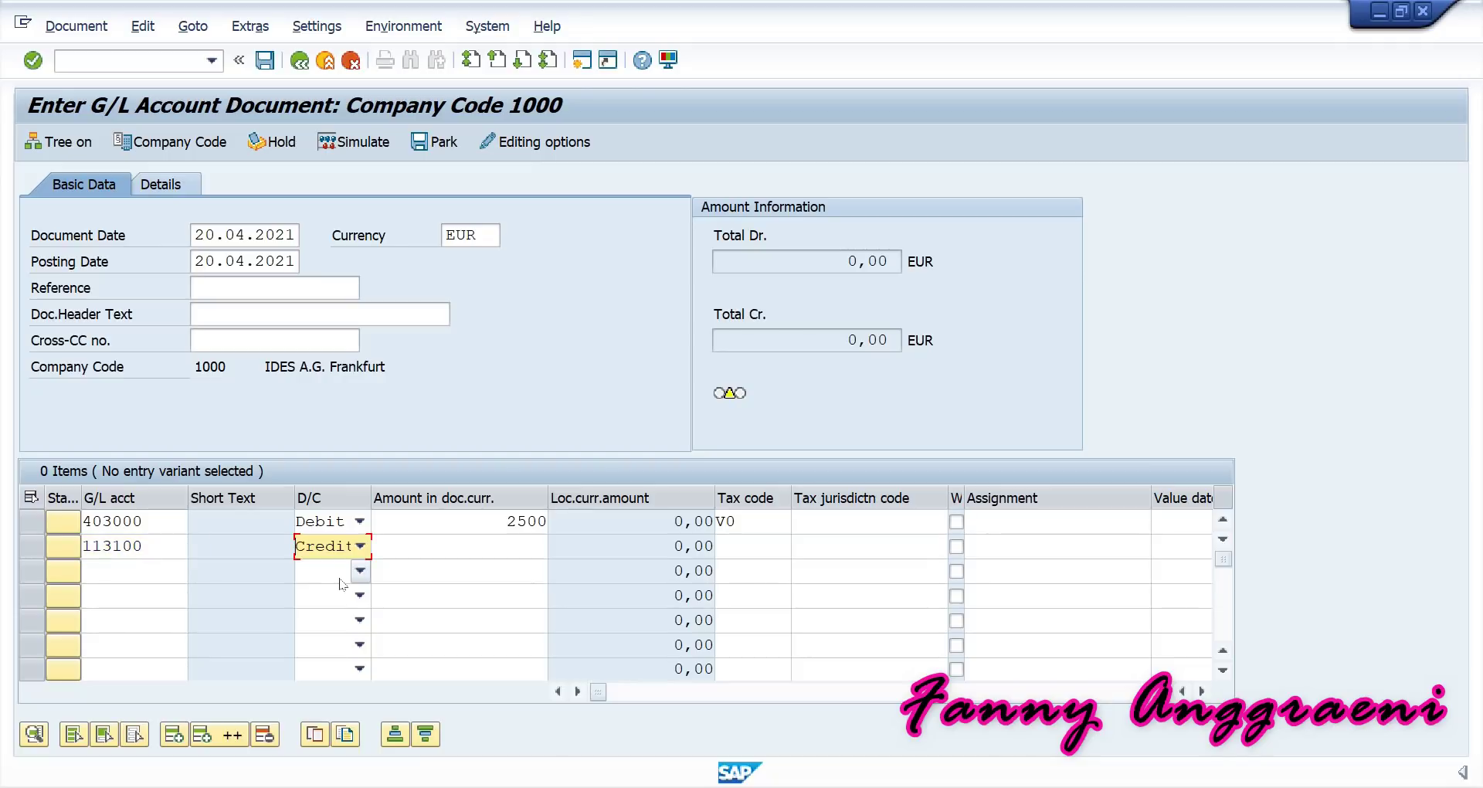
click(524, 548)
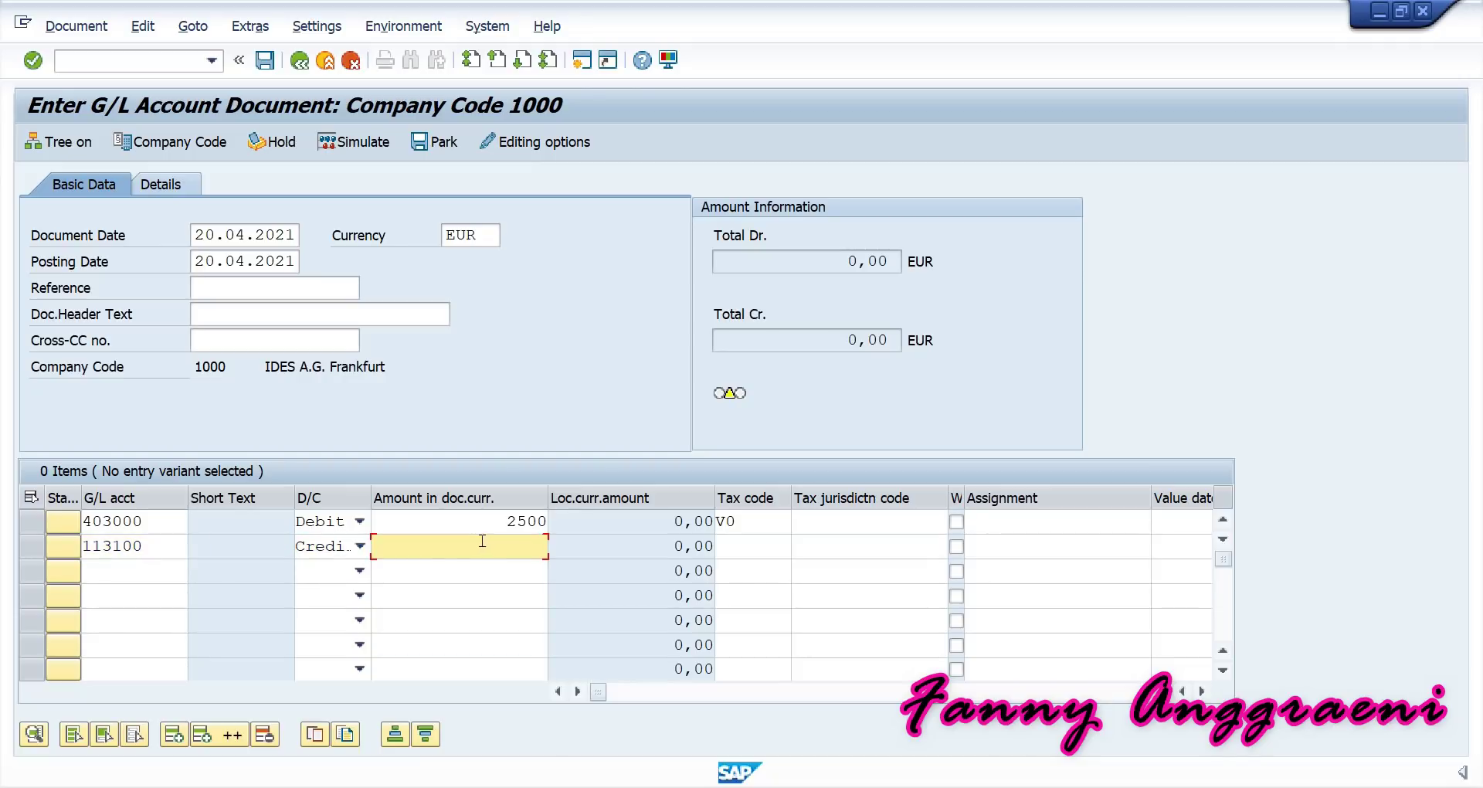
text(2500)
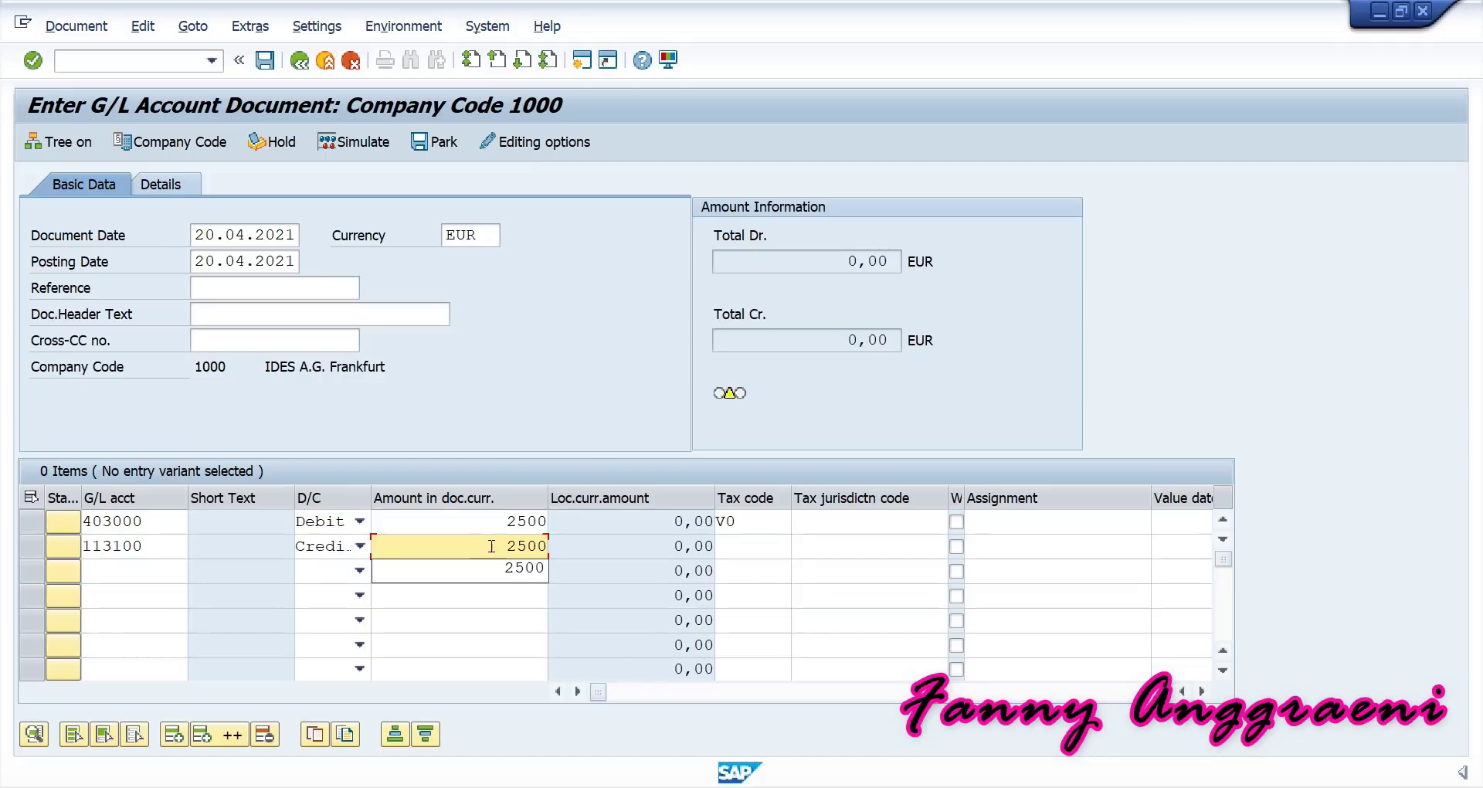
click(496, 563)
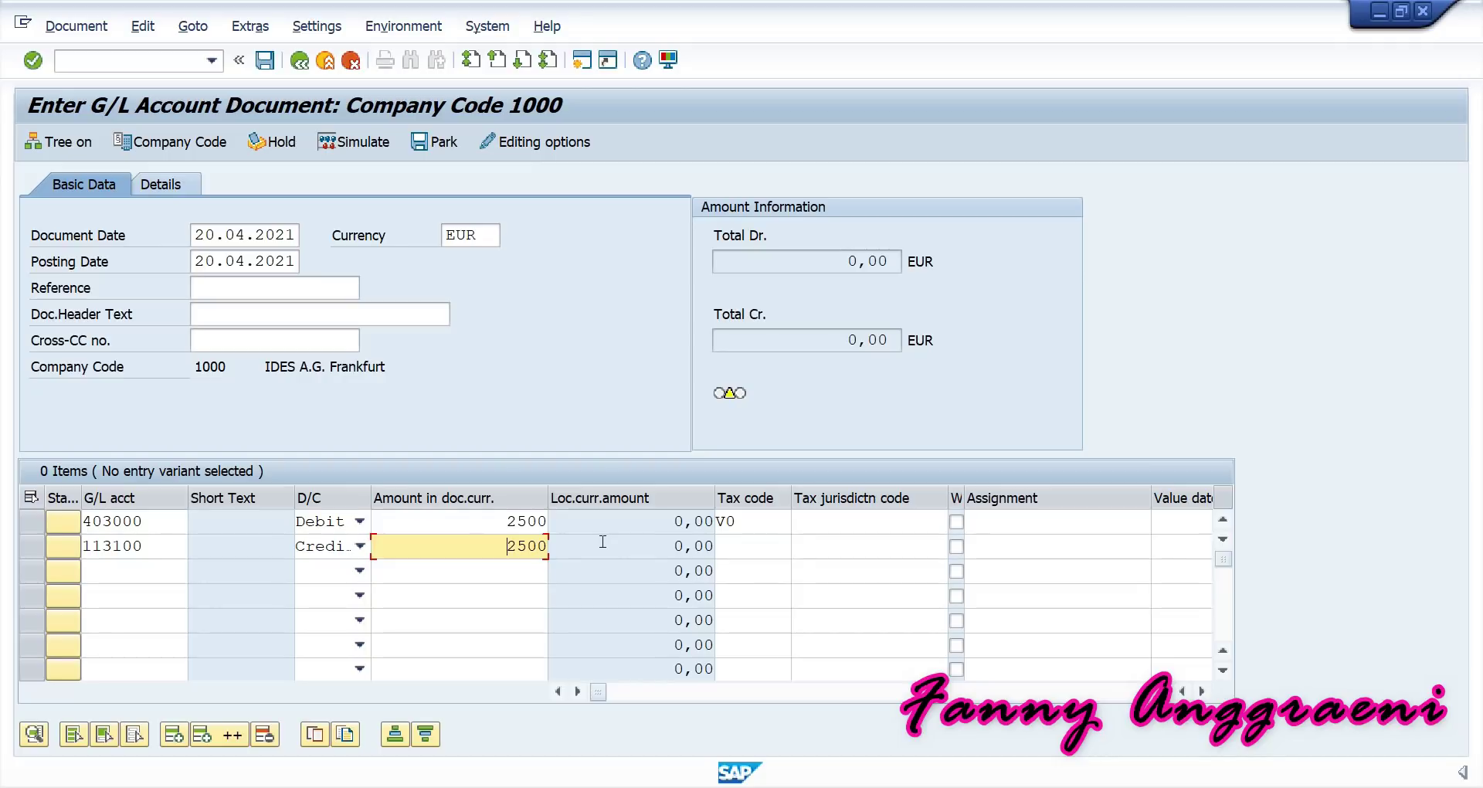
Validate the lines and give the 403000 line cost center SERVF-00.
key(Return)
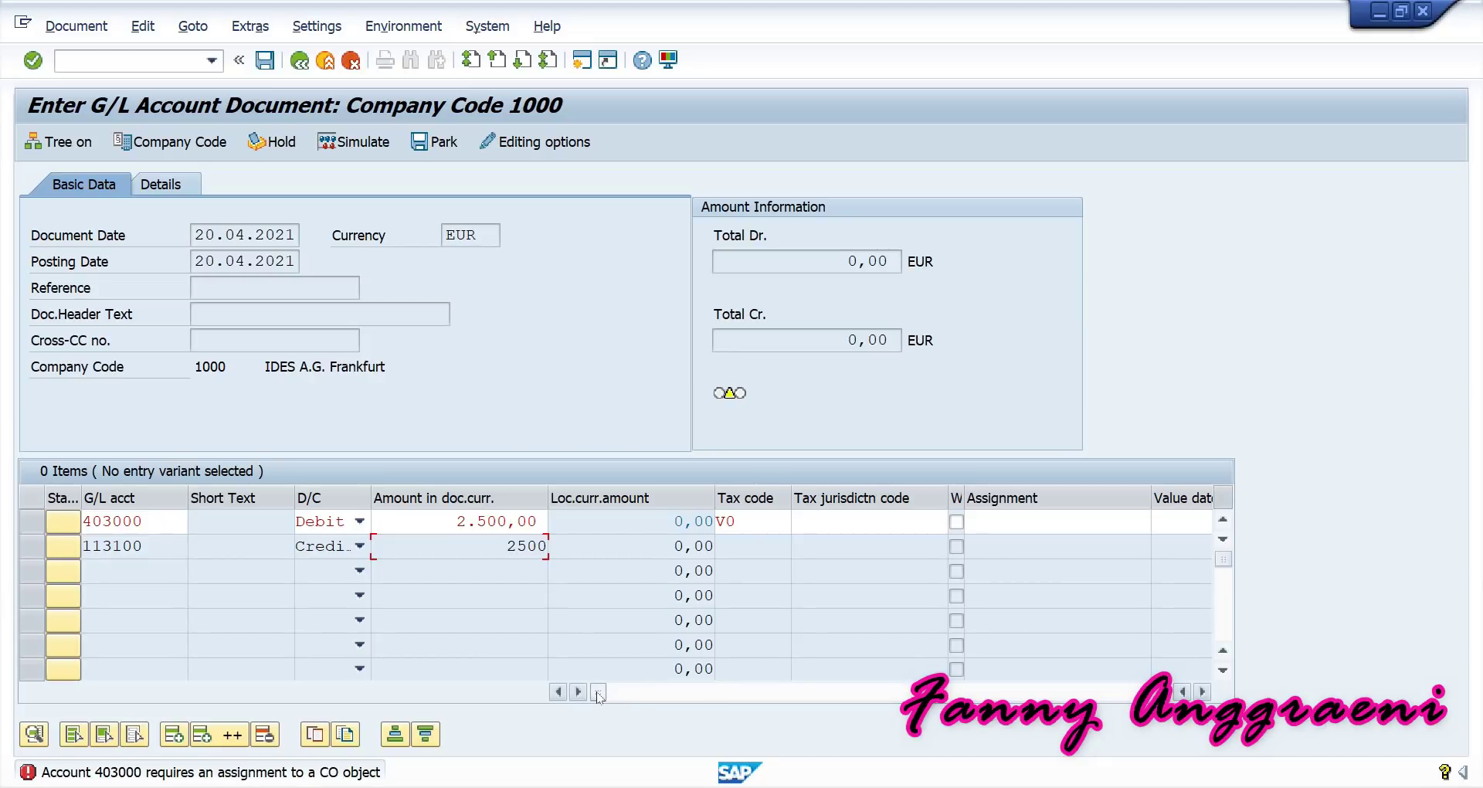
drag(600, 696, 646, 694)
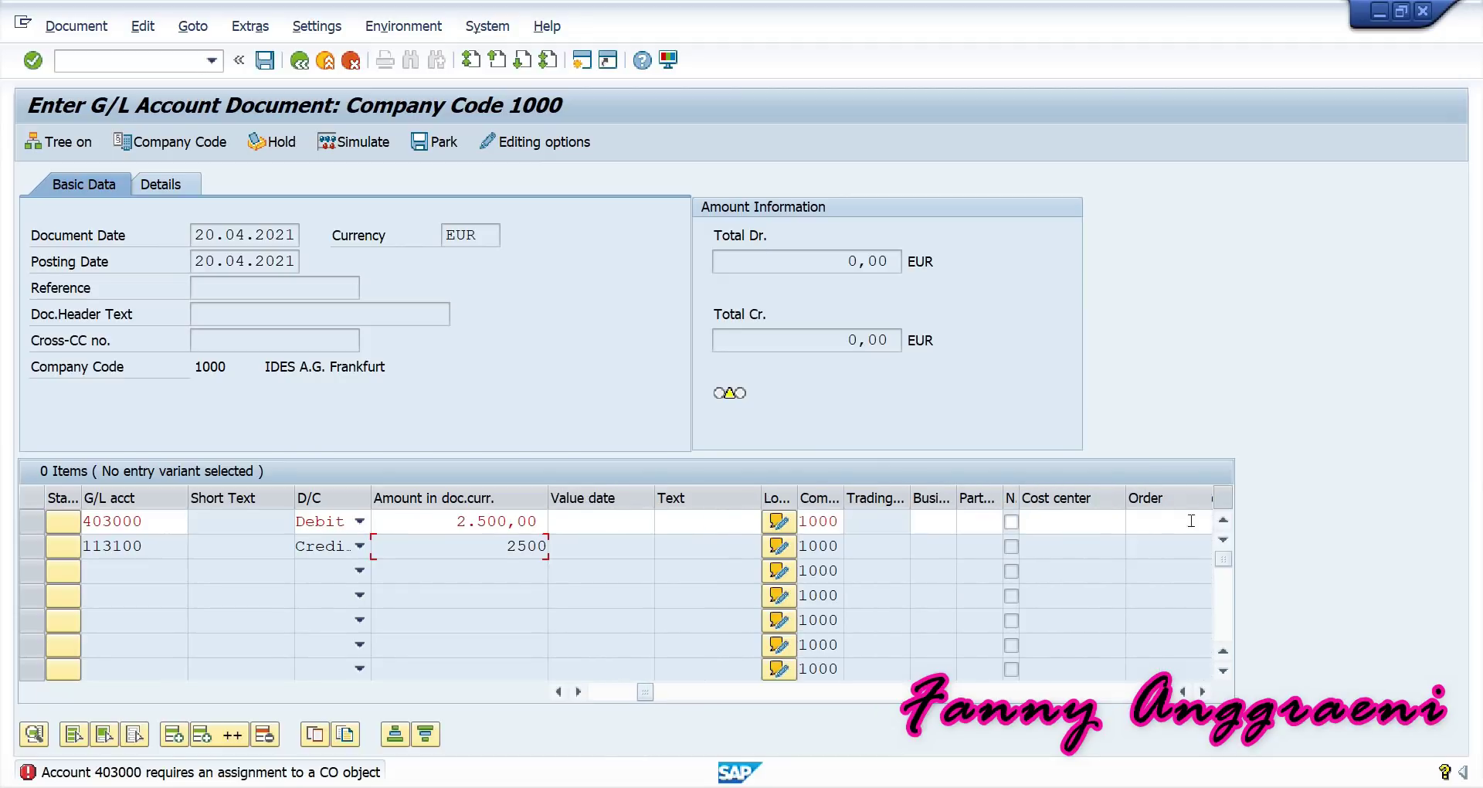
click(1068, 529)
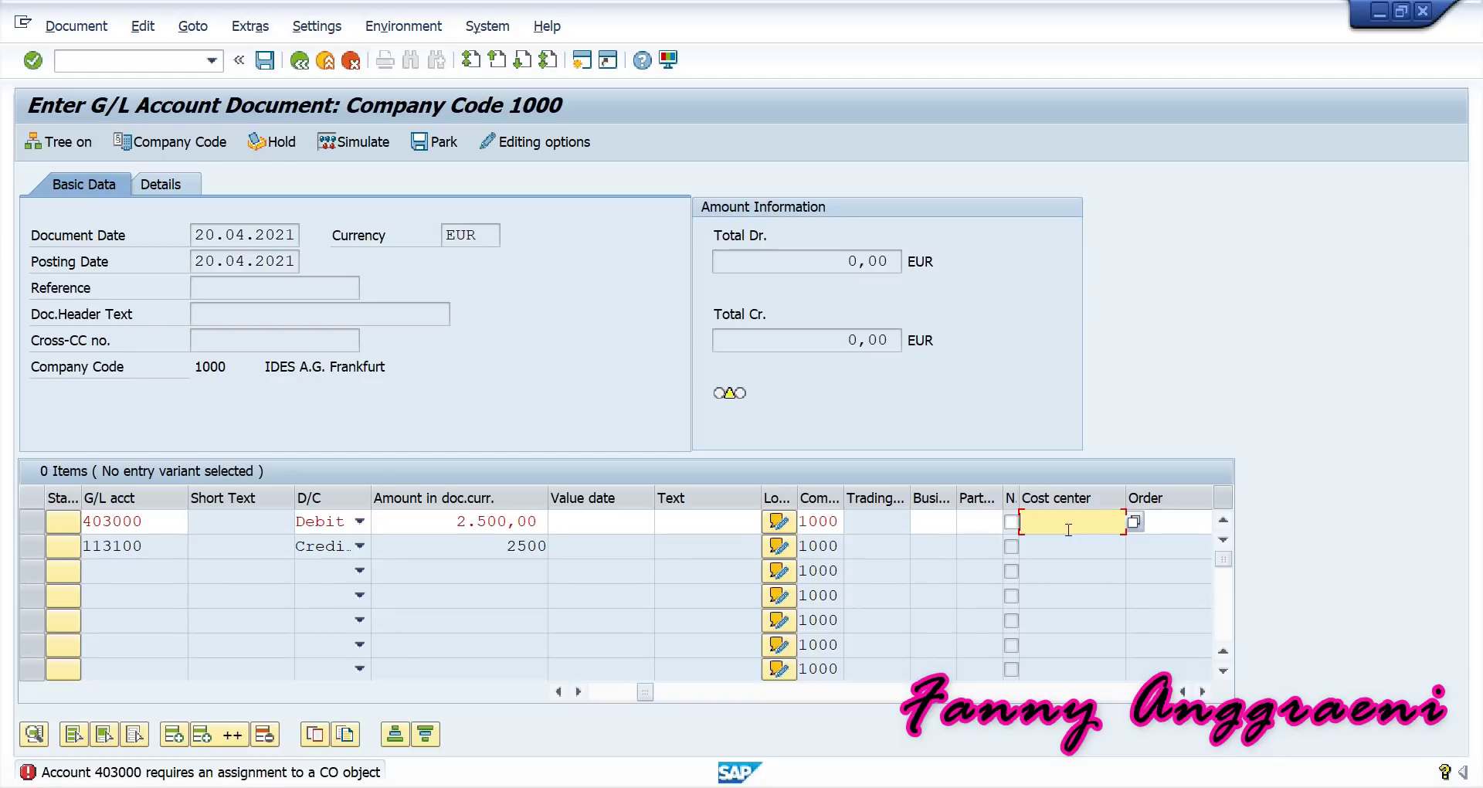
text(SERV)
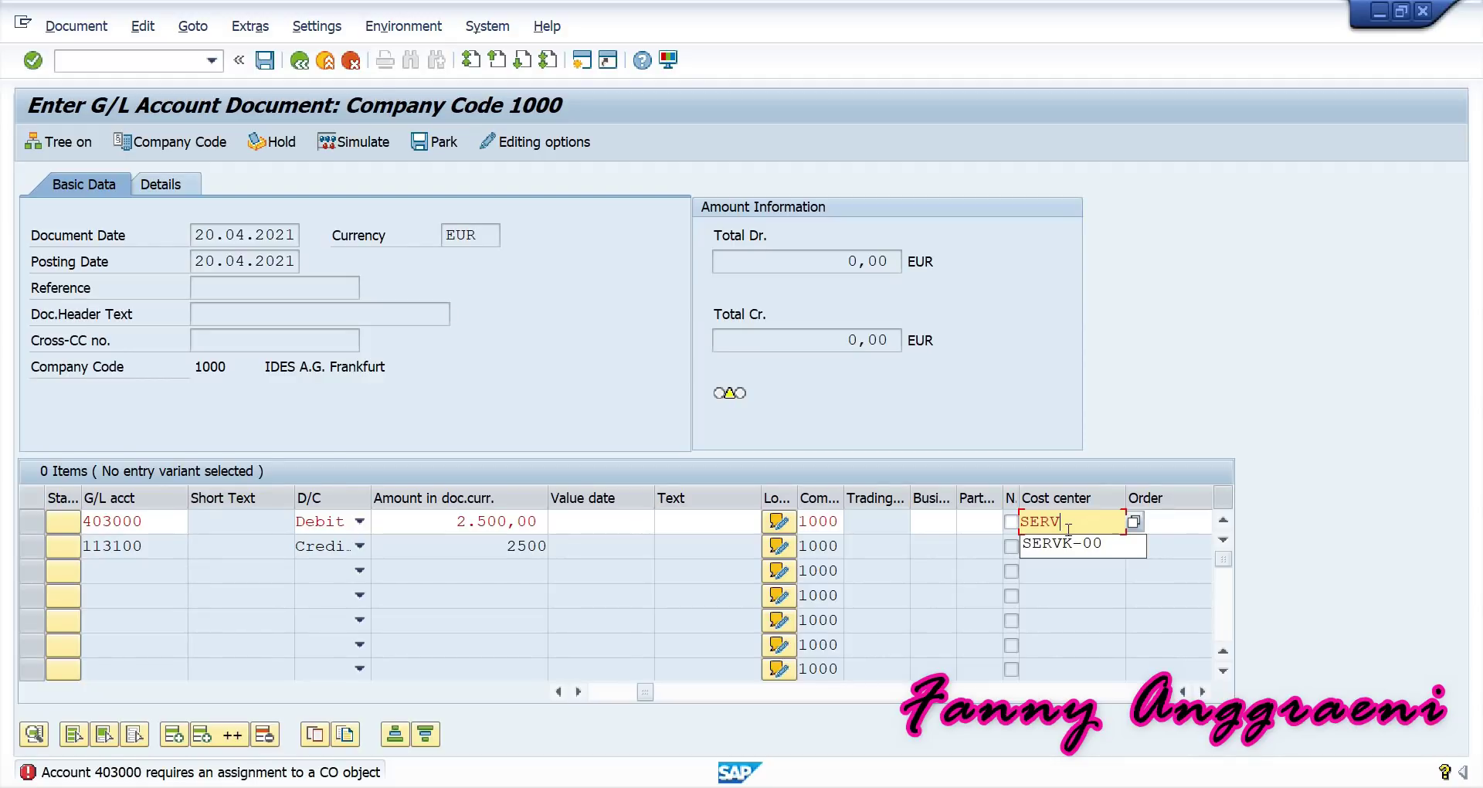
text(E)
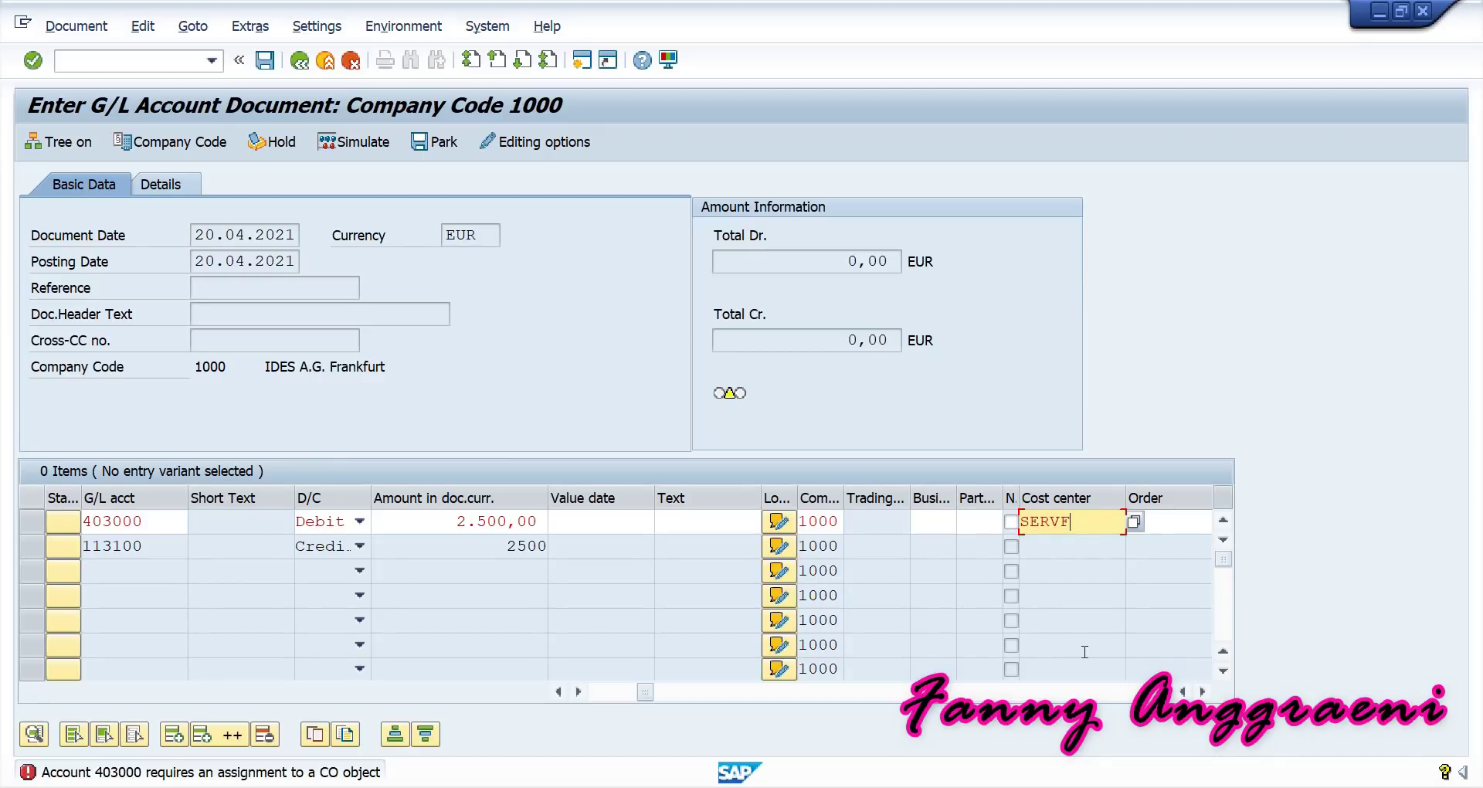
text(-00)
key(Return)
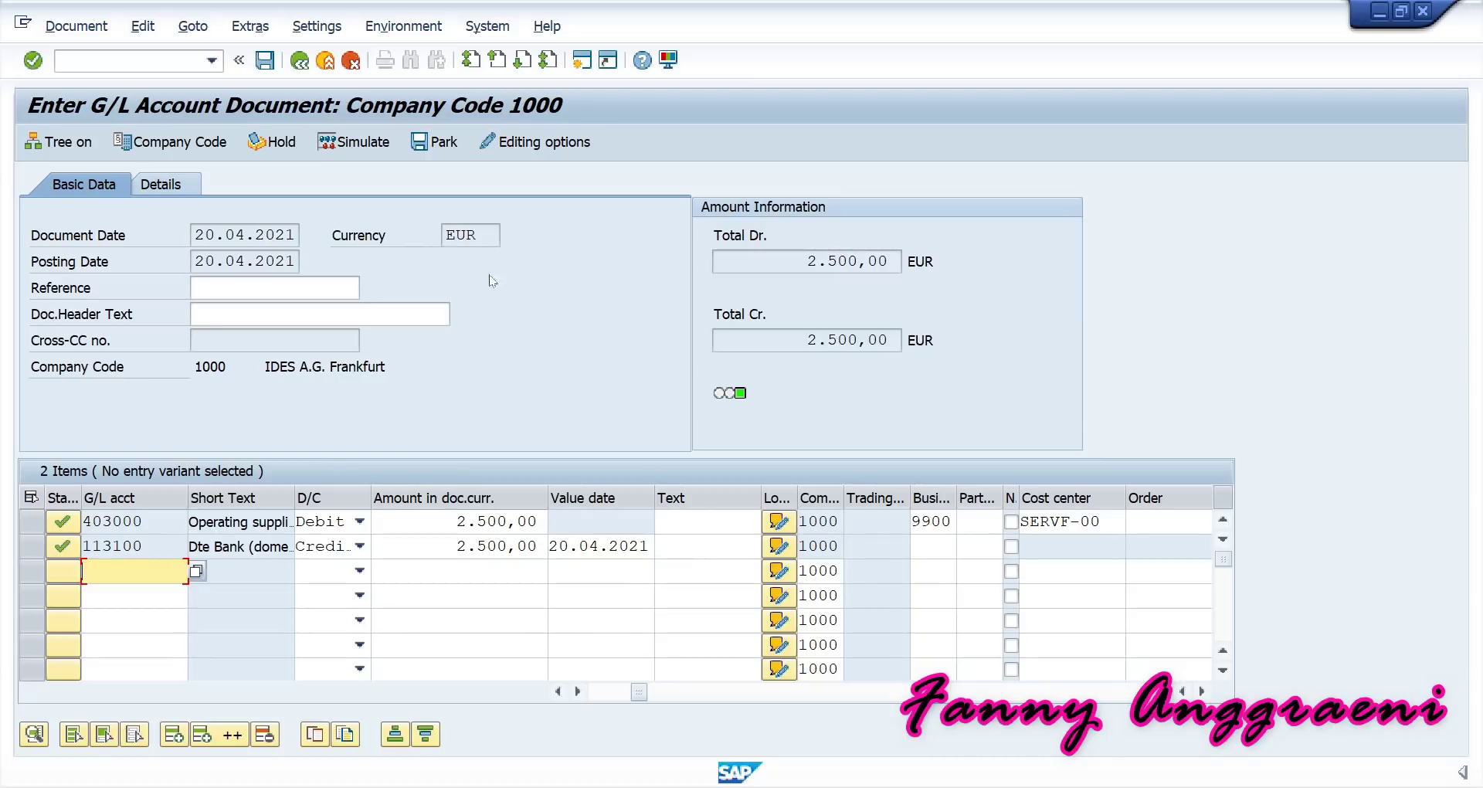
Widen the Short Text column and check both lines' texts and the SERVF-00 cost center.
click(122, 523)
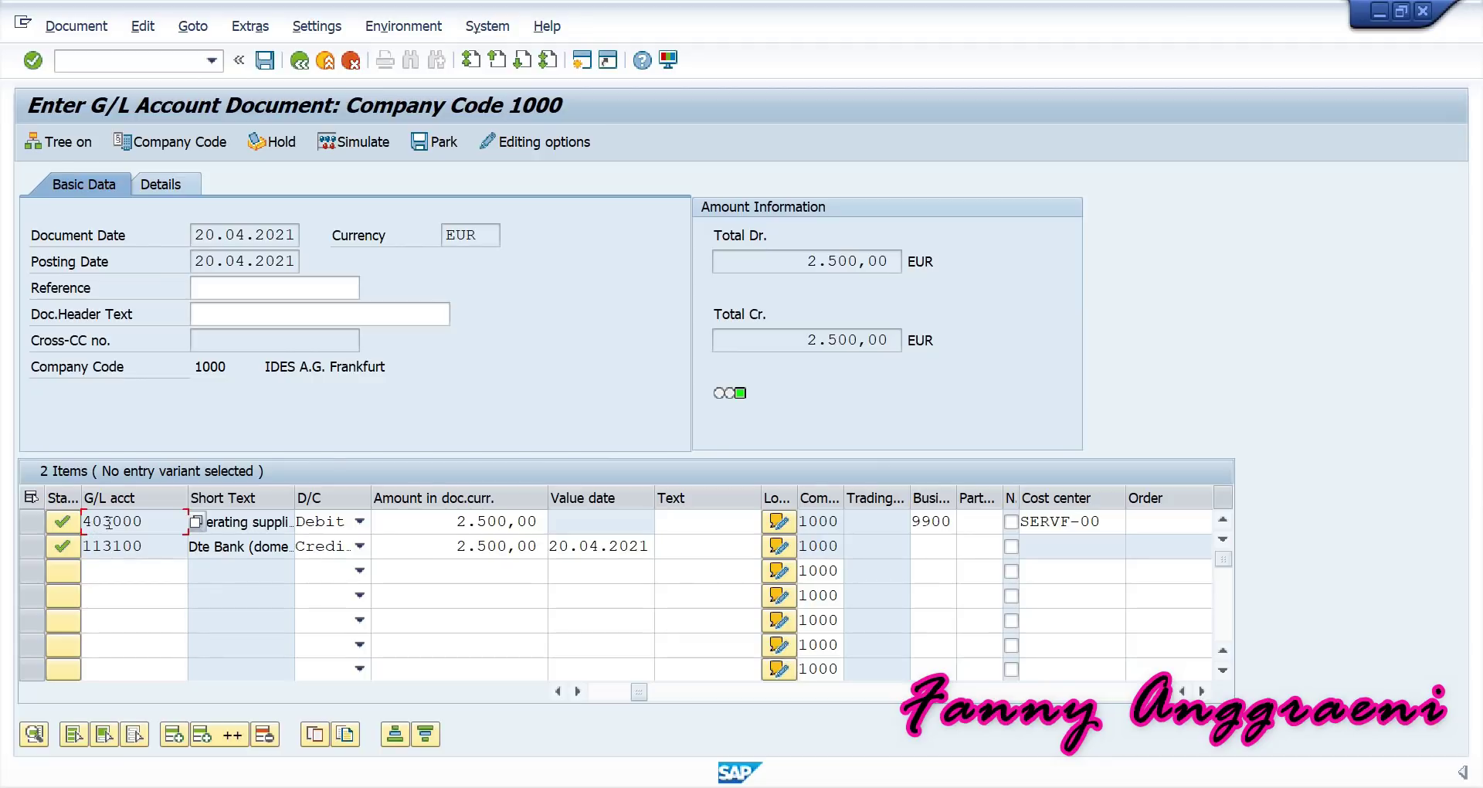
click(292, 491)
drag(295, 488, 345, 488)
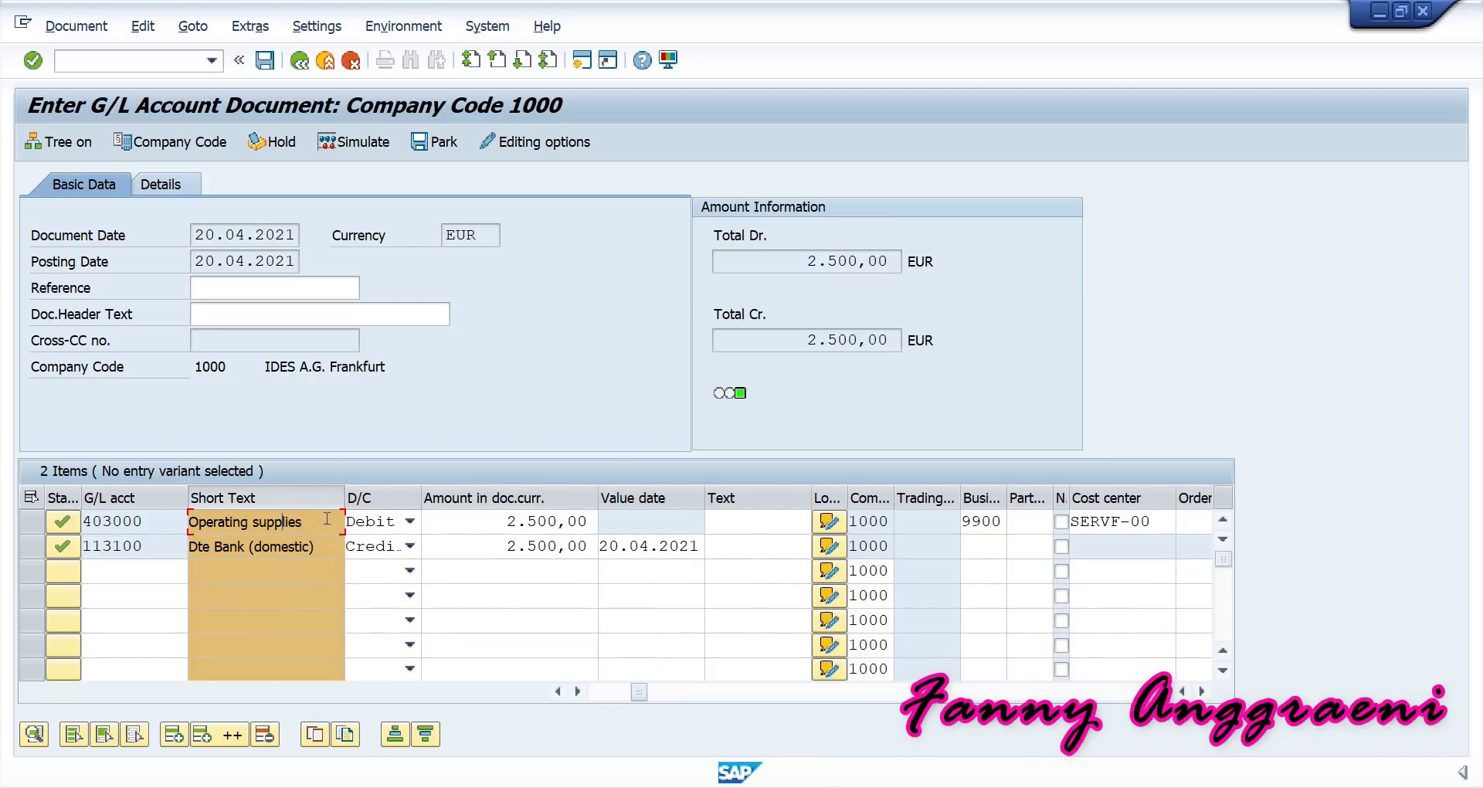
click(1089, 521)
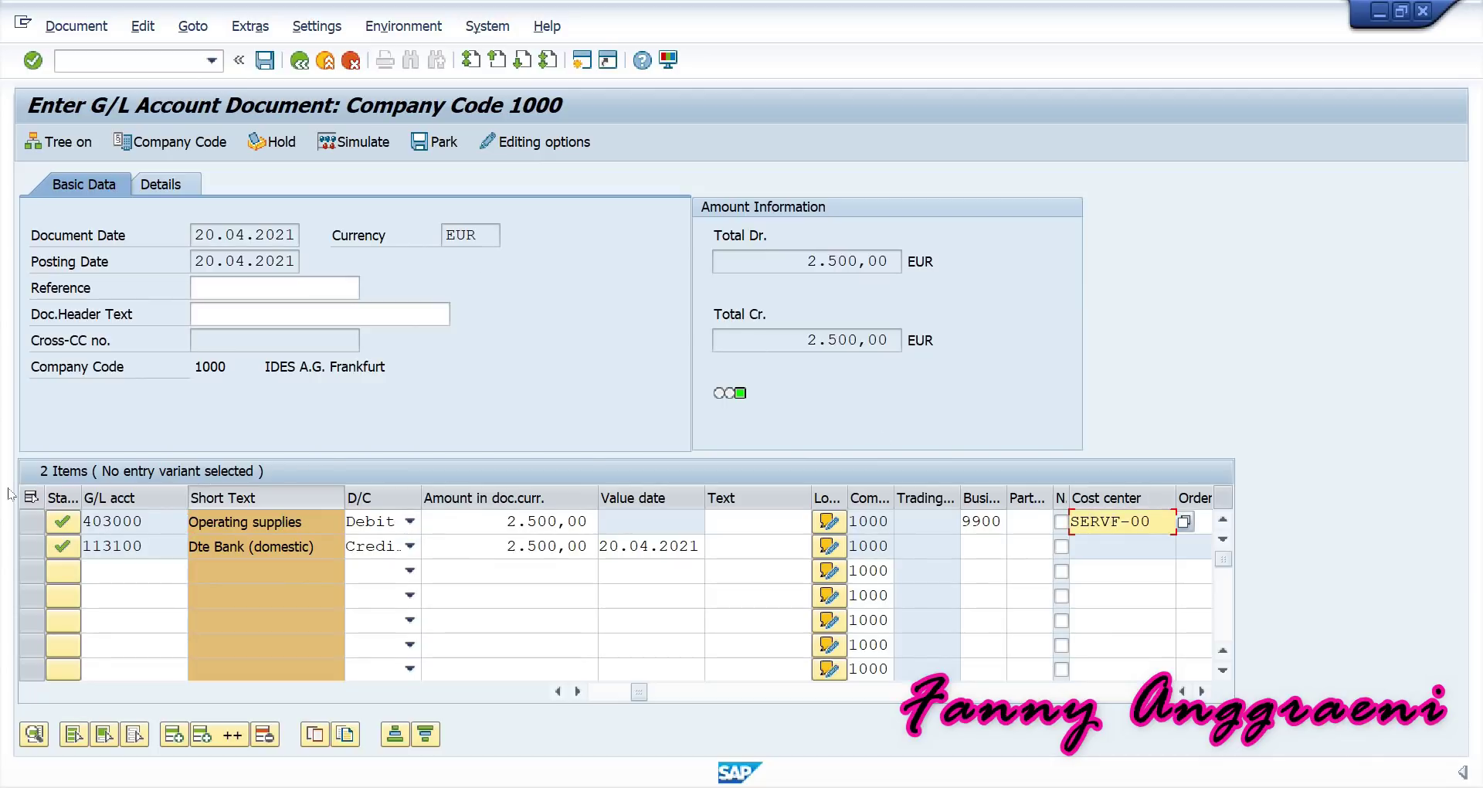
click(308, 547)
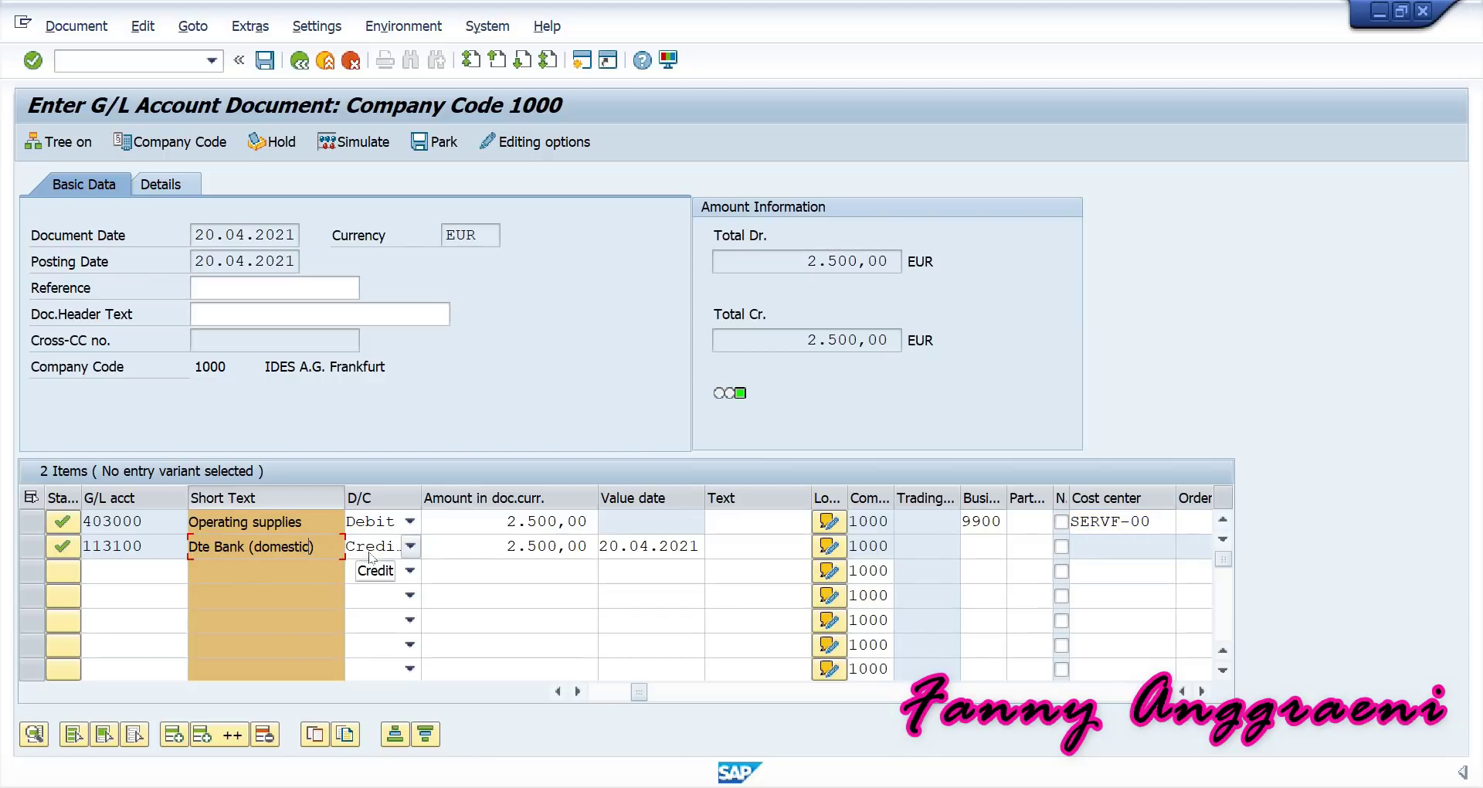
click(324, 523)
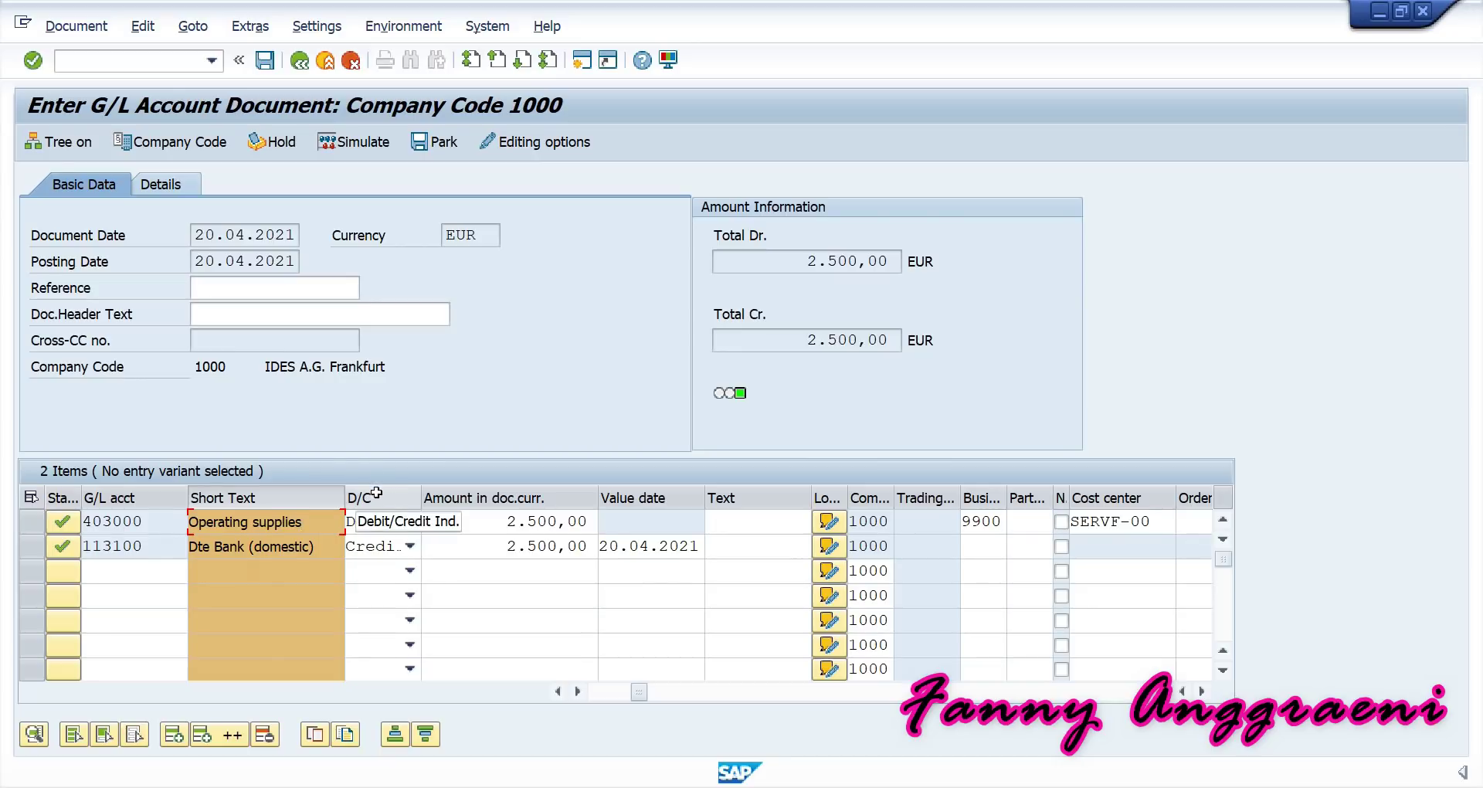
click(272, 546)
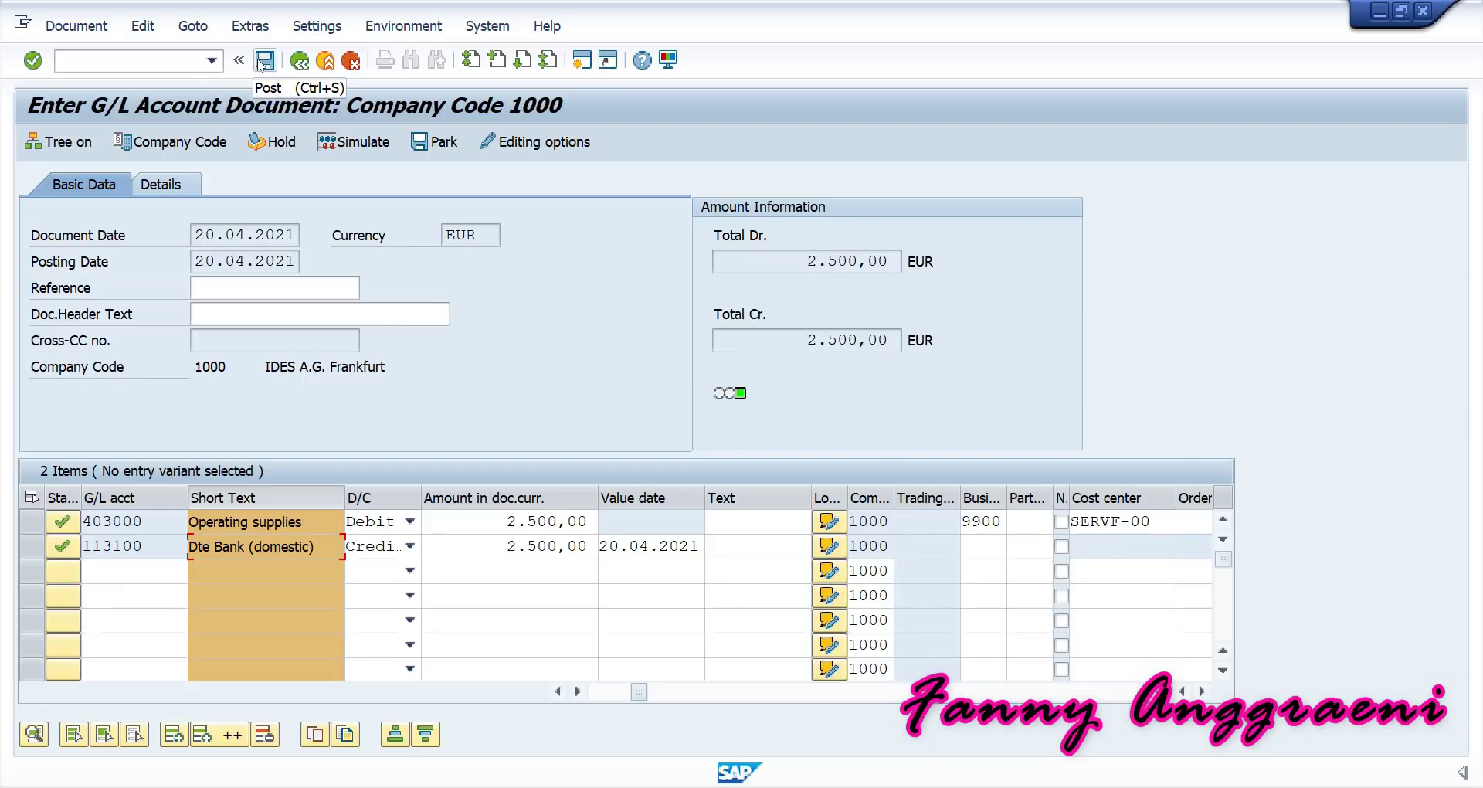
Post the document and copy the new document number 100002210 from the status message.
click(263, 61)
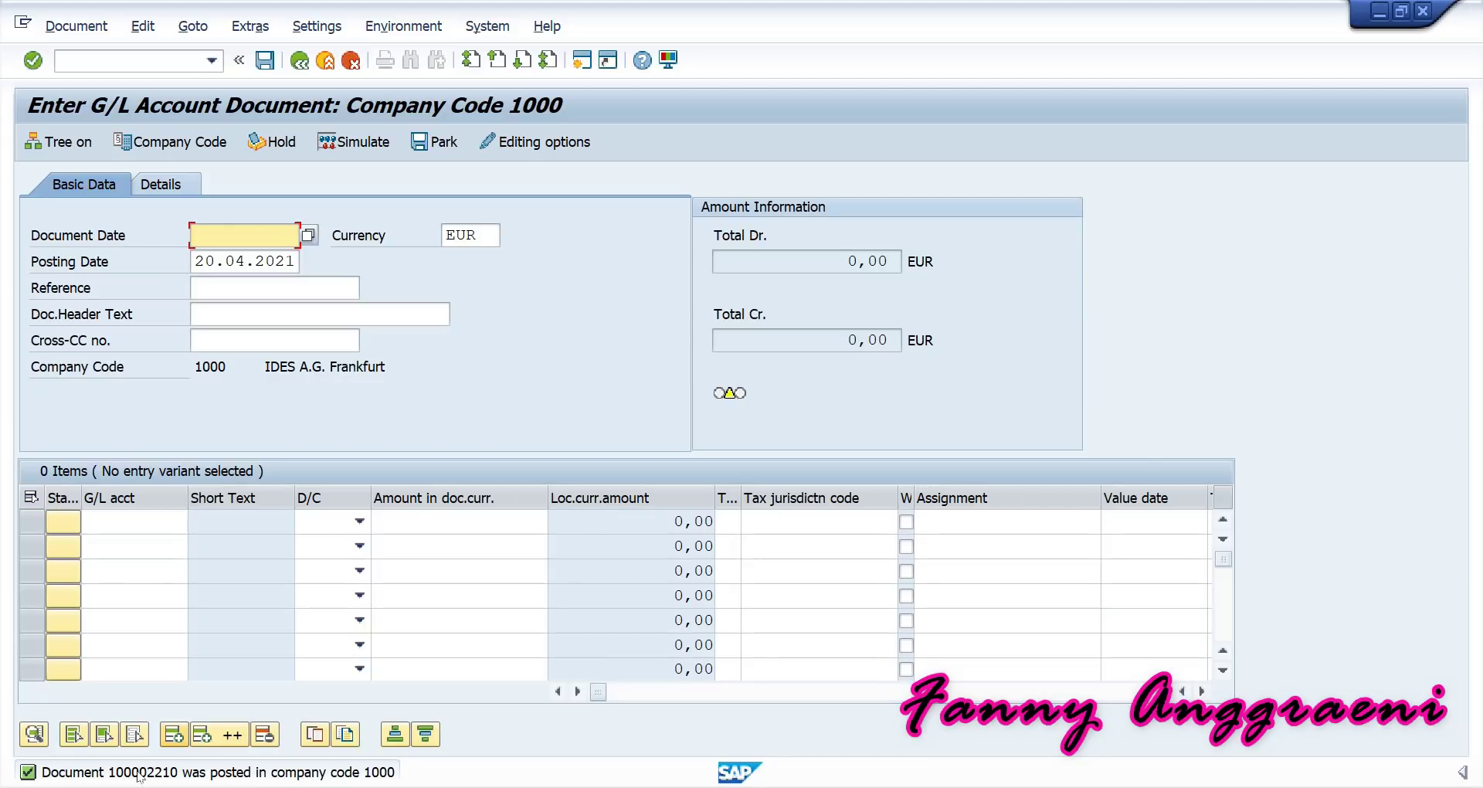
click(139, 775)
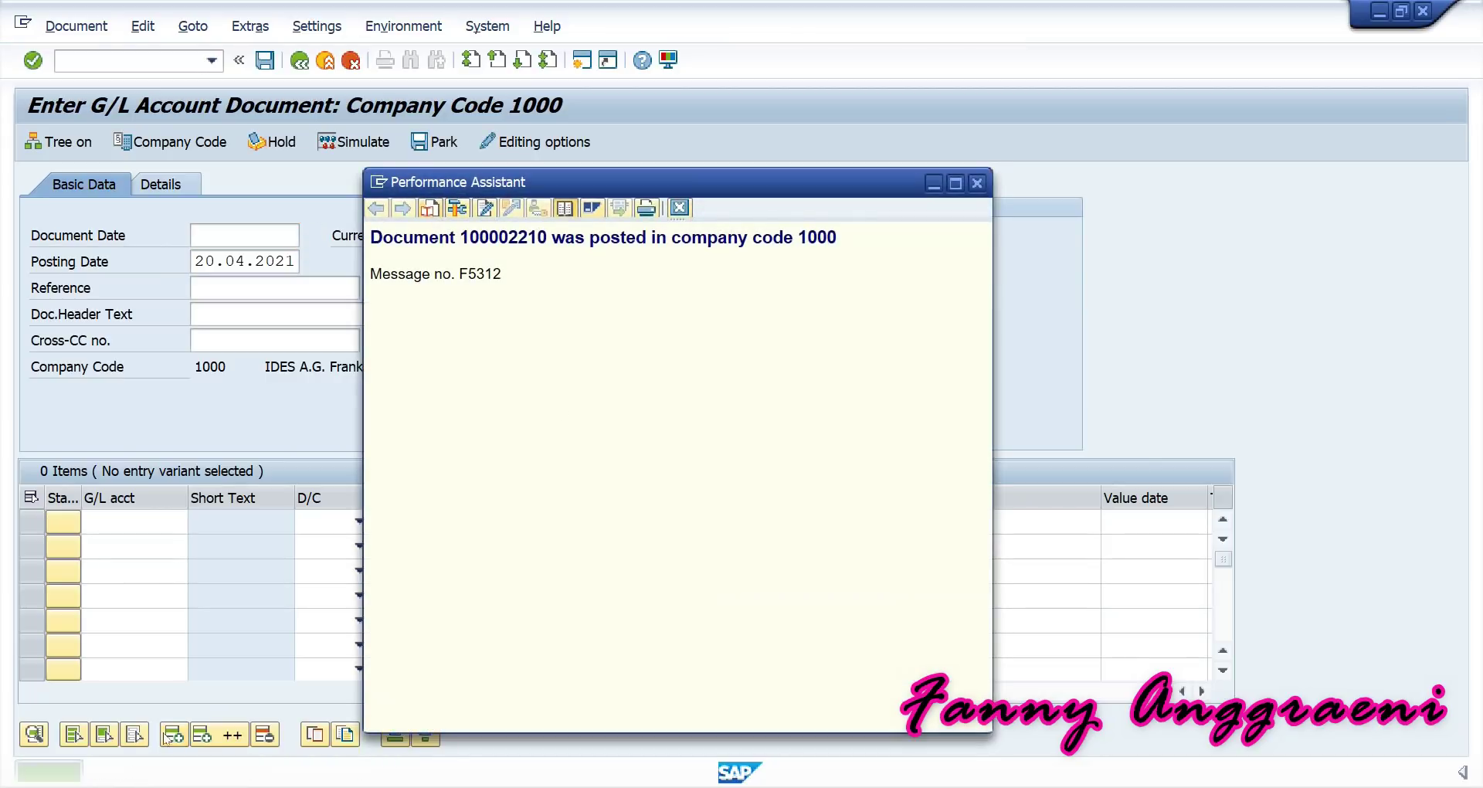
drag(547, 235, 460, 237)
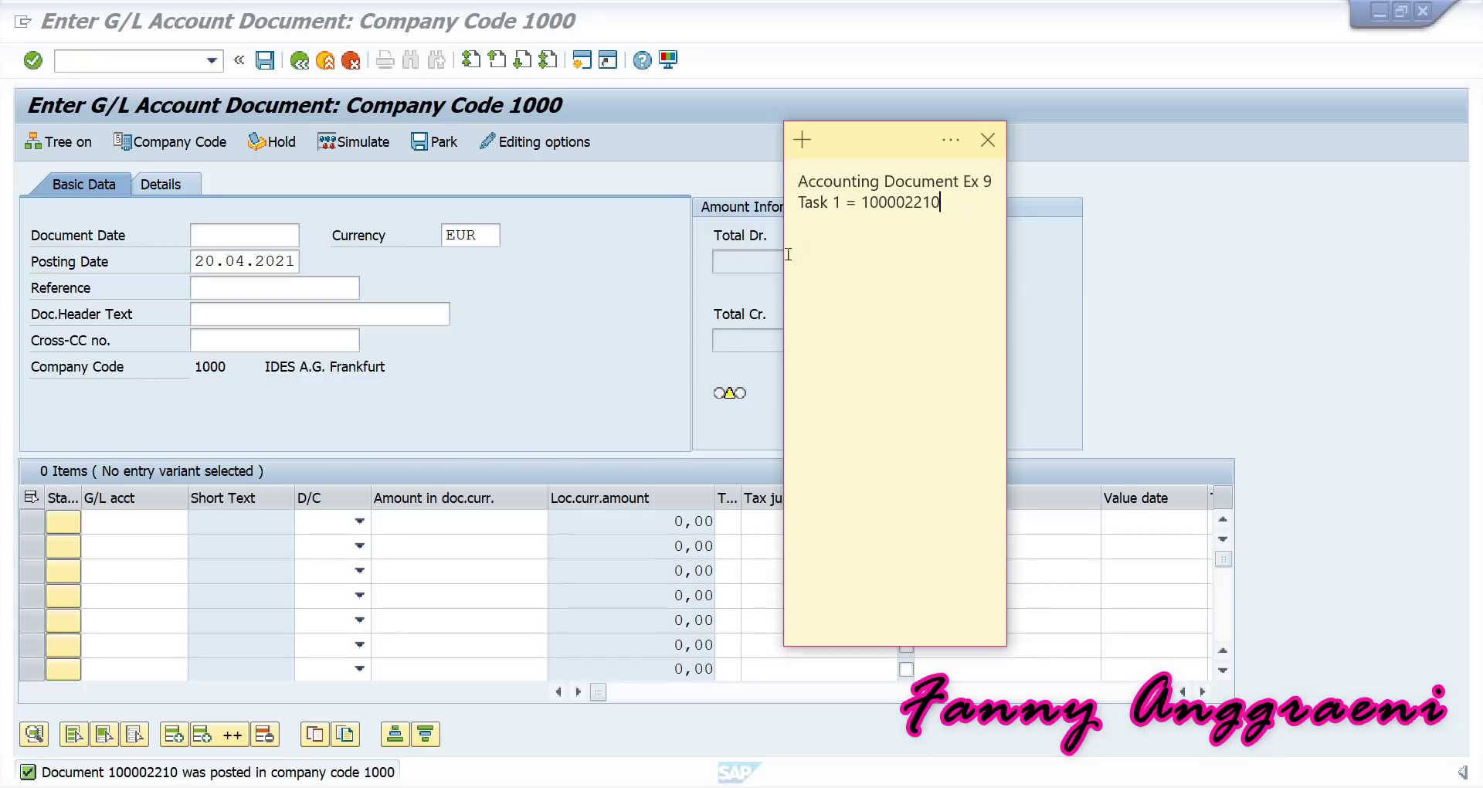
click(645, 271)
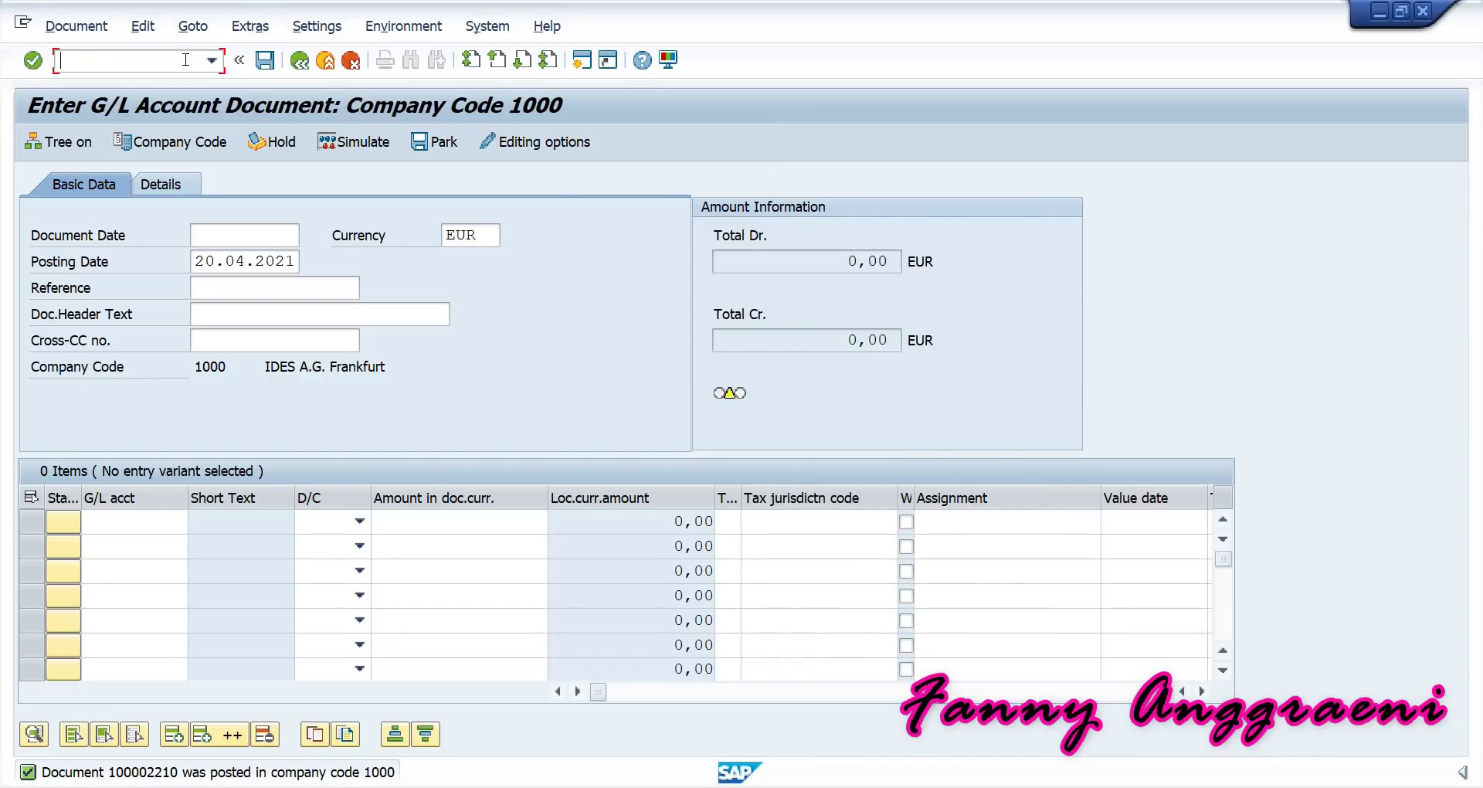
Return to SAP Easy Access with /n and collapse the Financial Accounting folders.
text(/n)
key(Return)
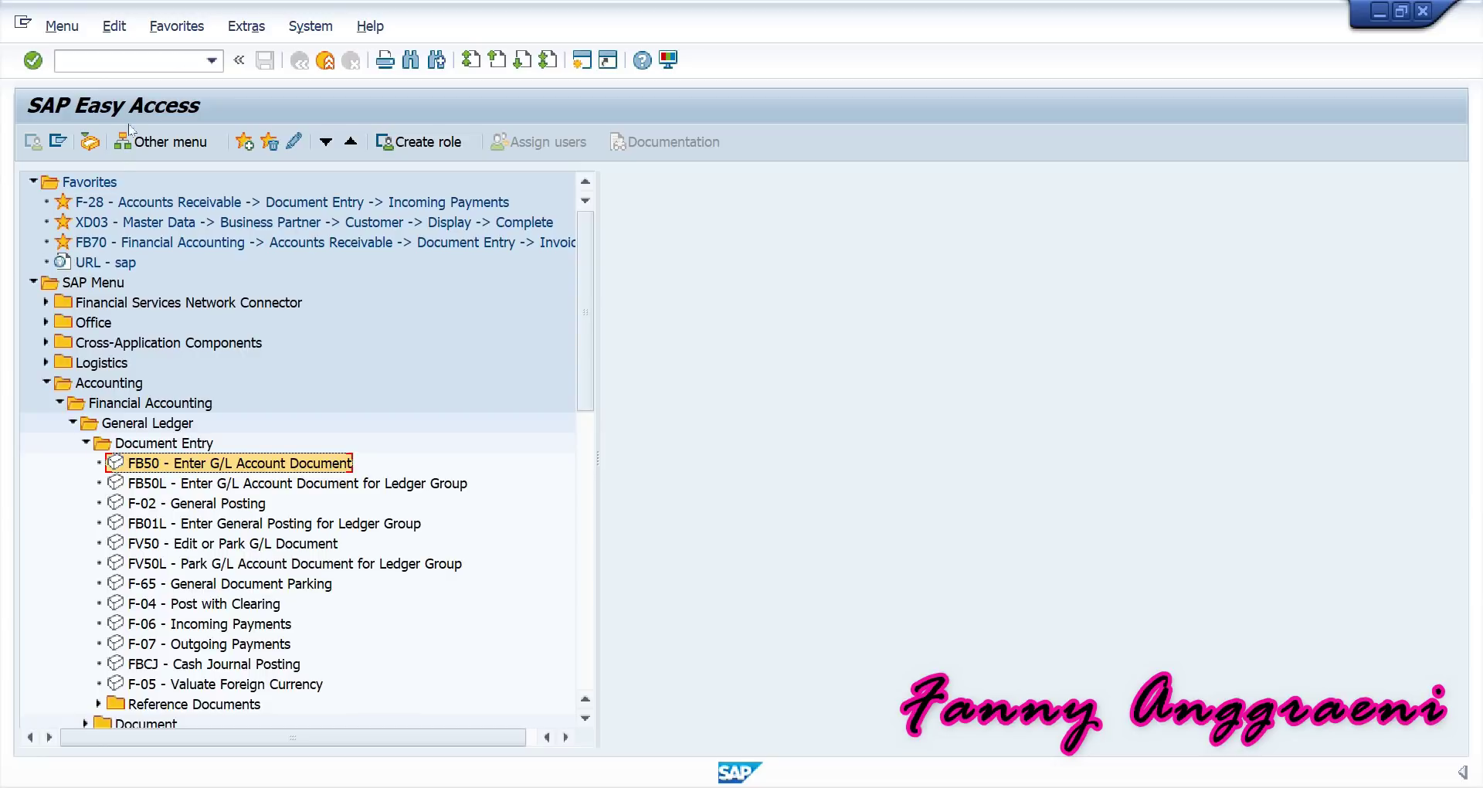
click(86, 447)
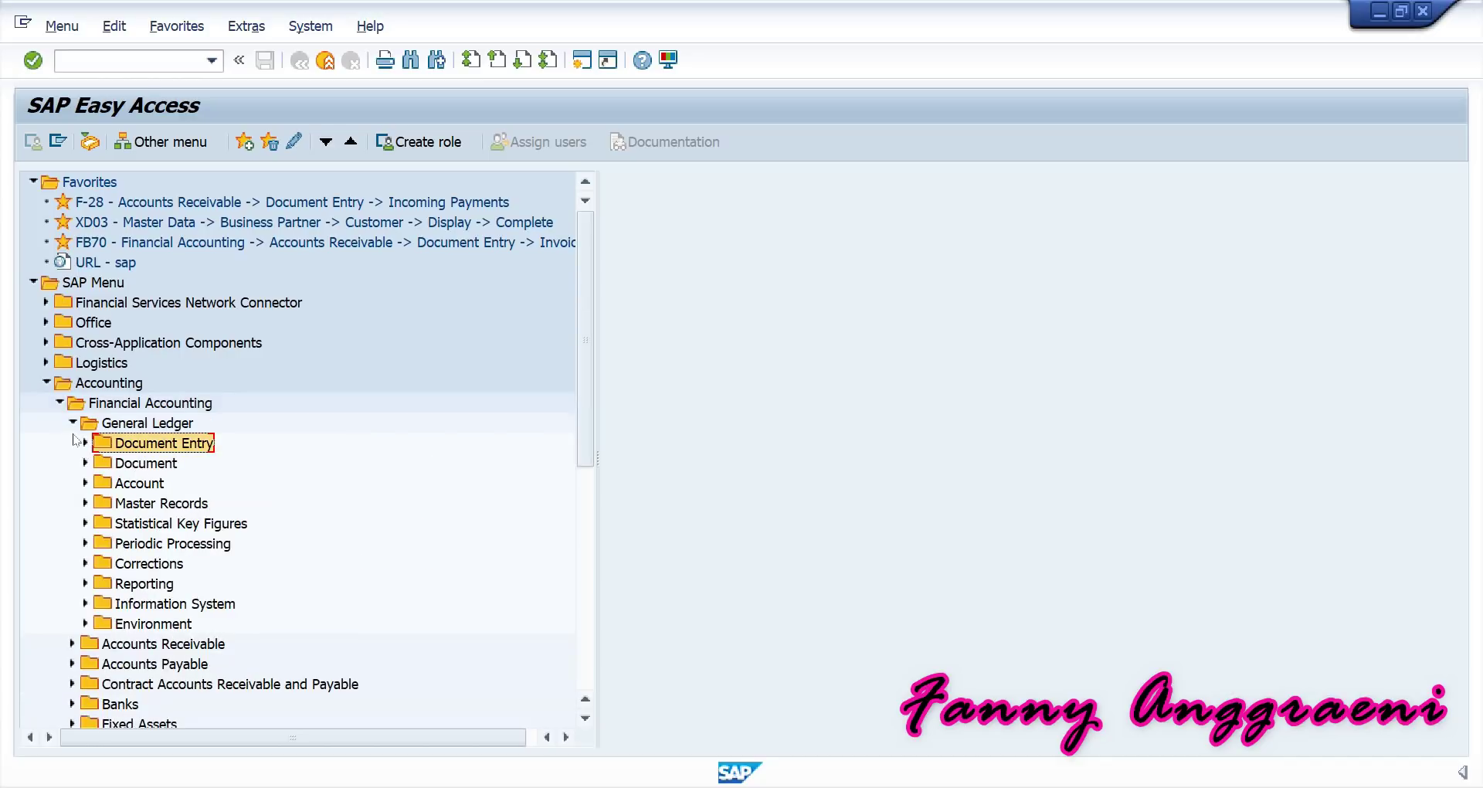
click(72, 425)
click(59, 403)
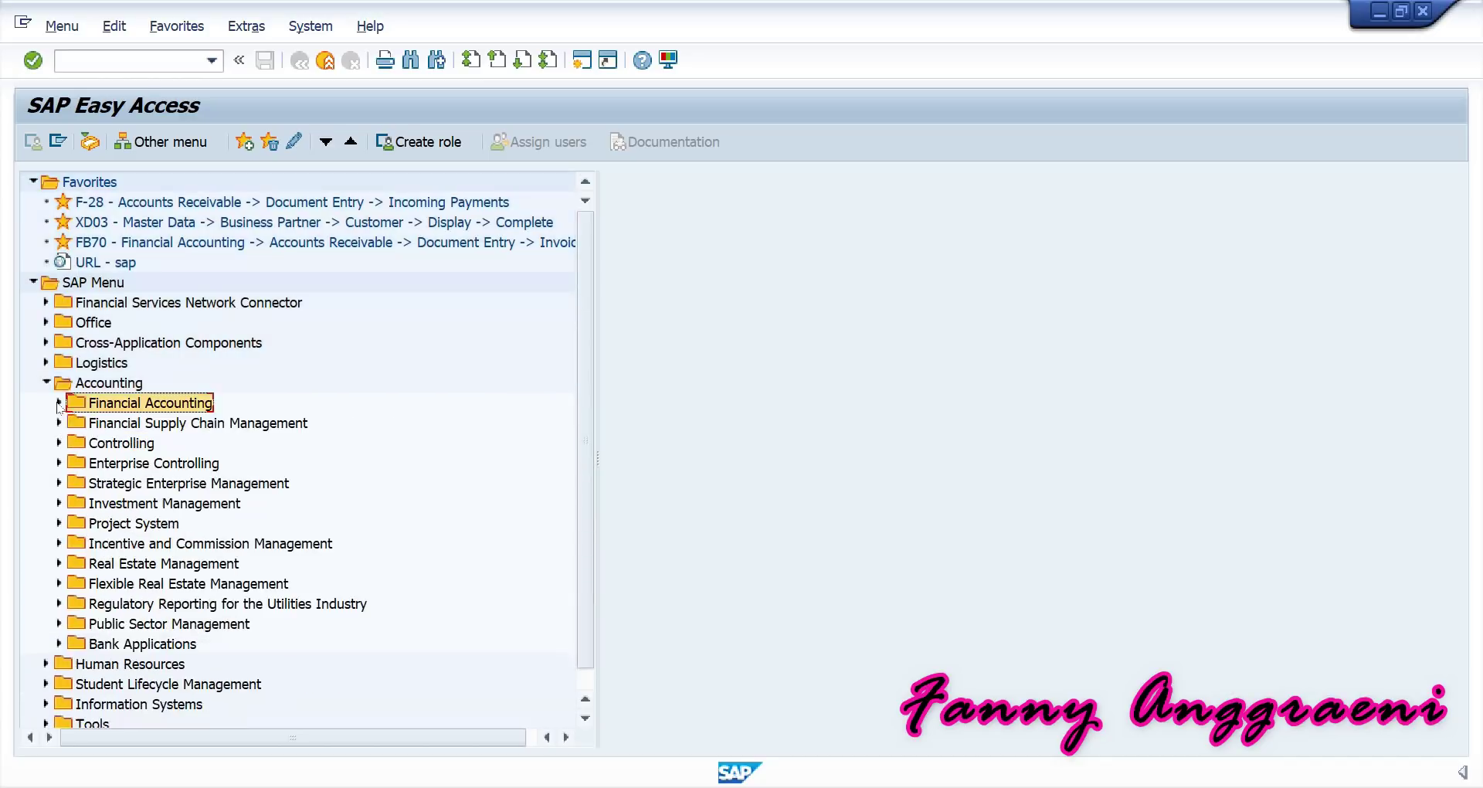
Expand Controlling > Cost Center Accounting > Information System > Reports > Plan/Actual Comparisons and select Actual/Plan/Variance.
click(59, 443)
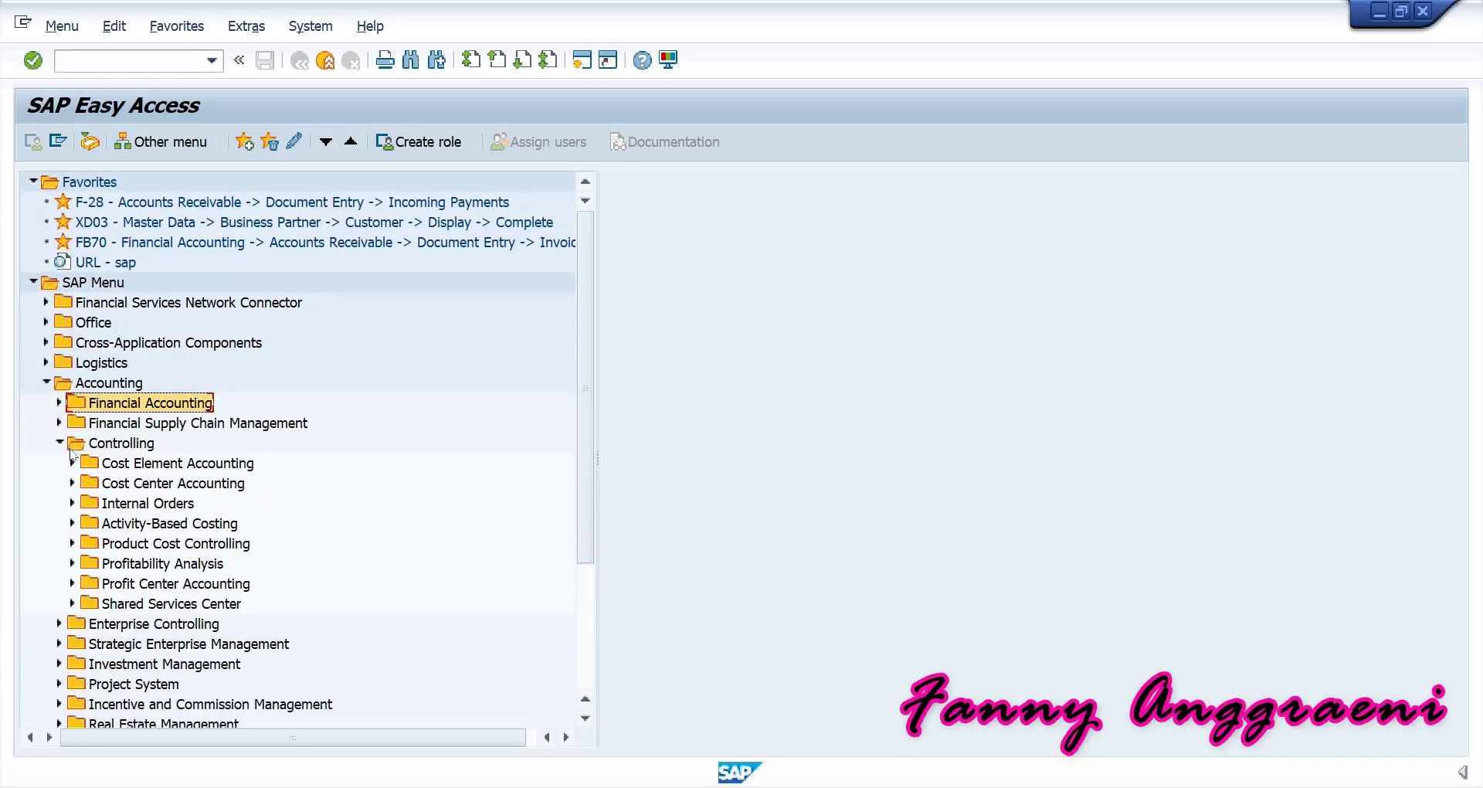
click(72, 483)
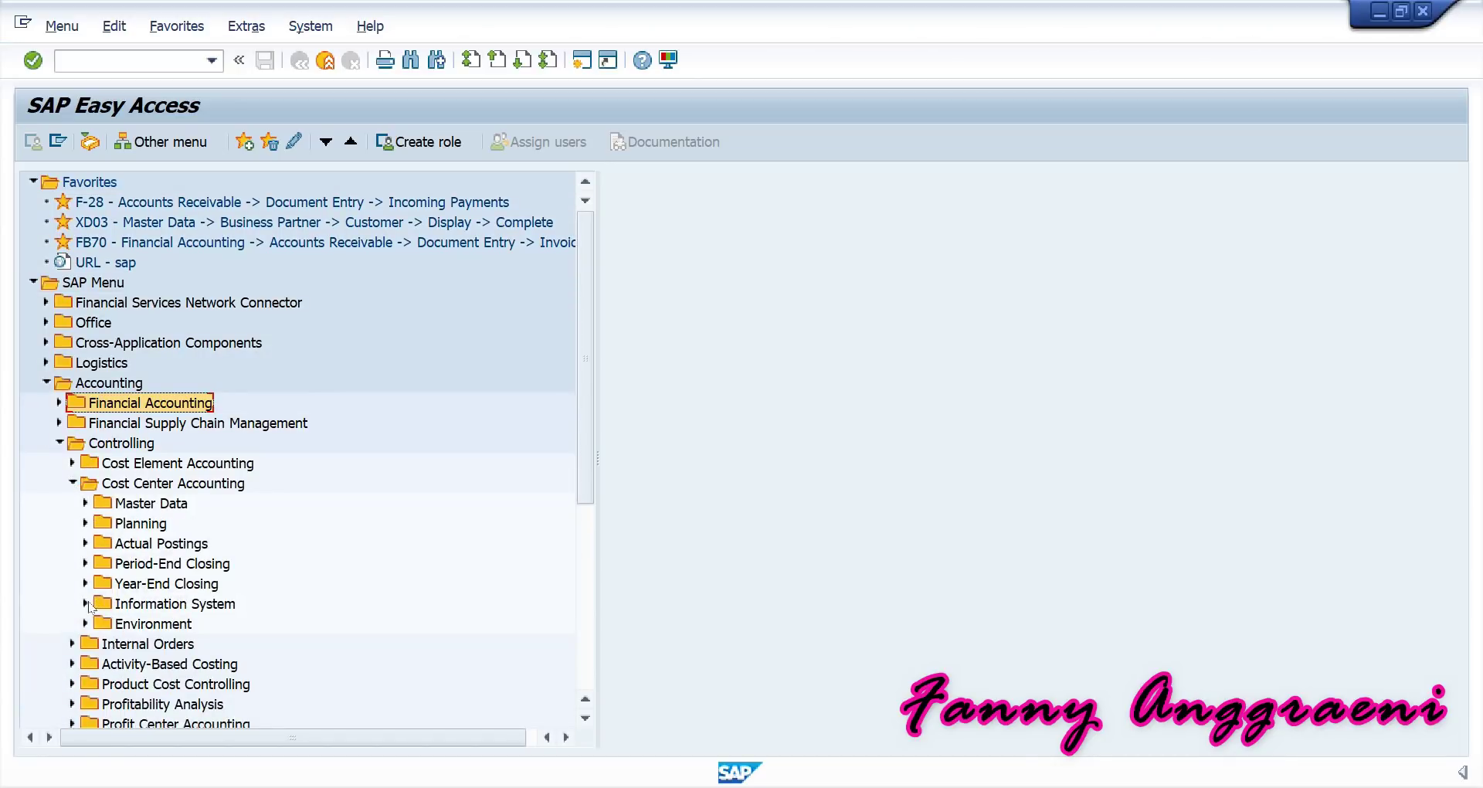
click(87, 604)
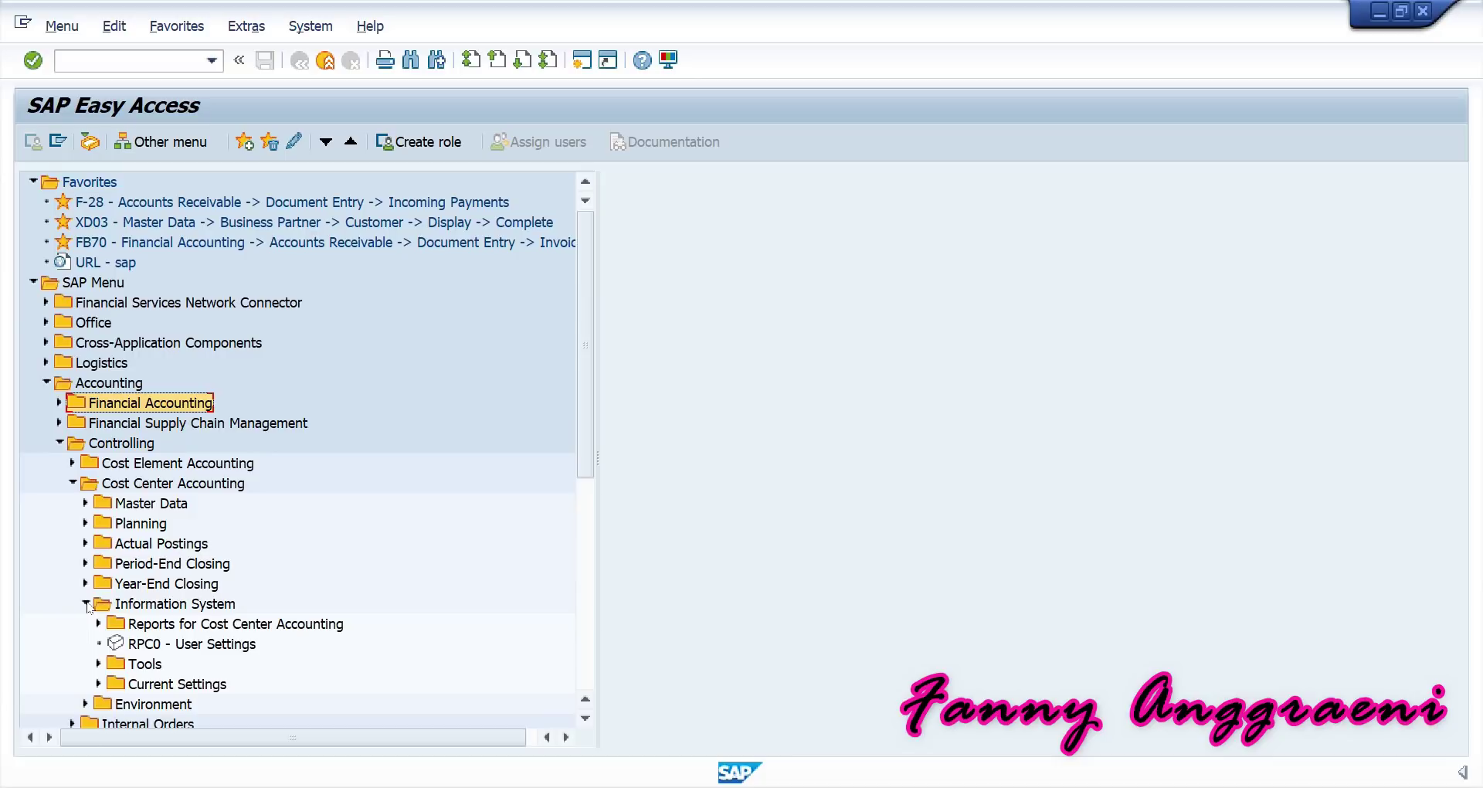
click(99, 624)
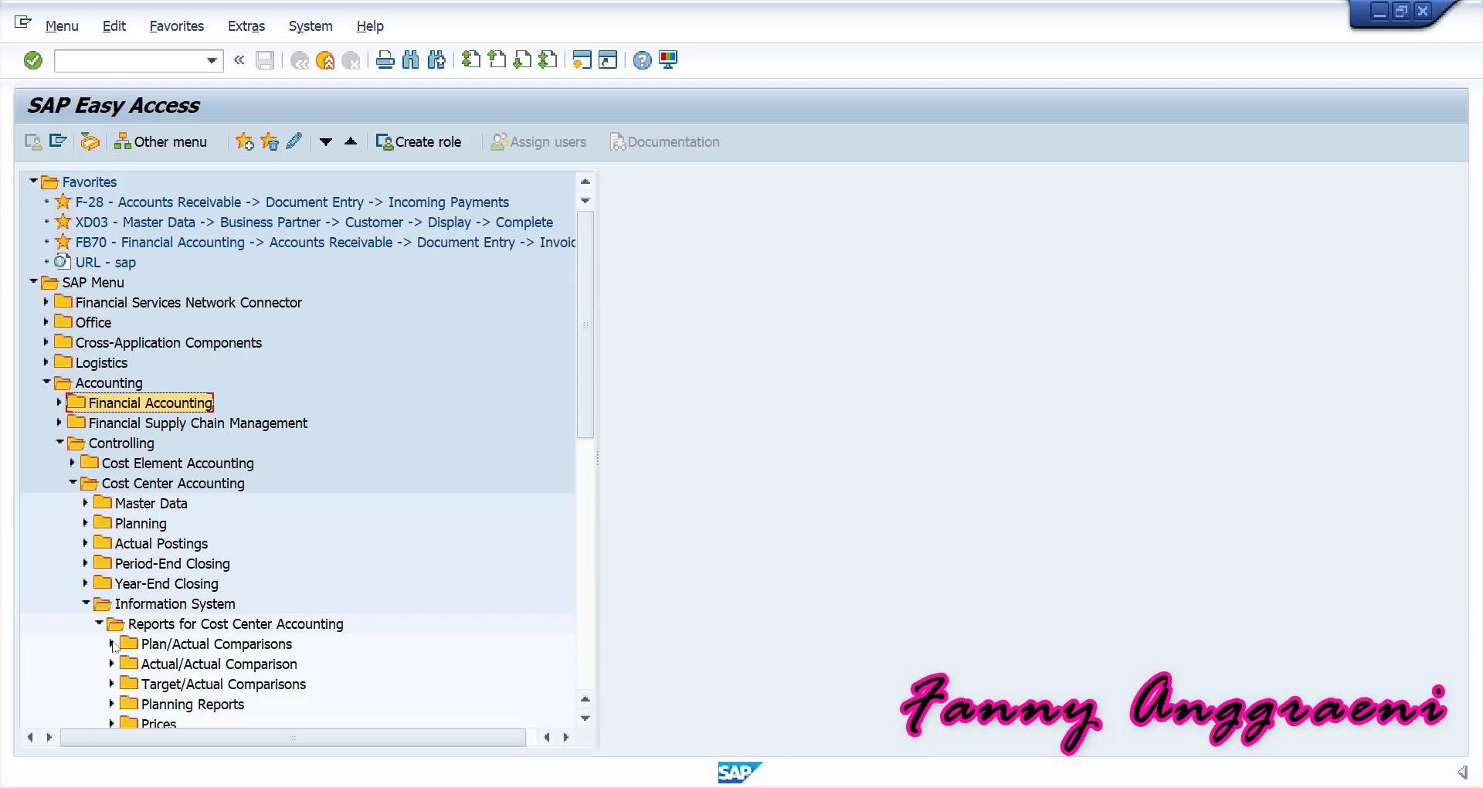
click(112, 644)
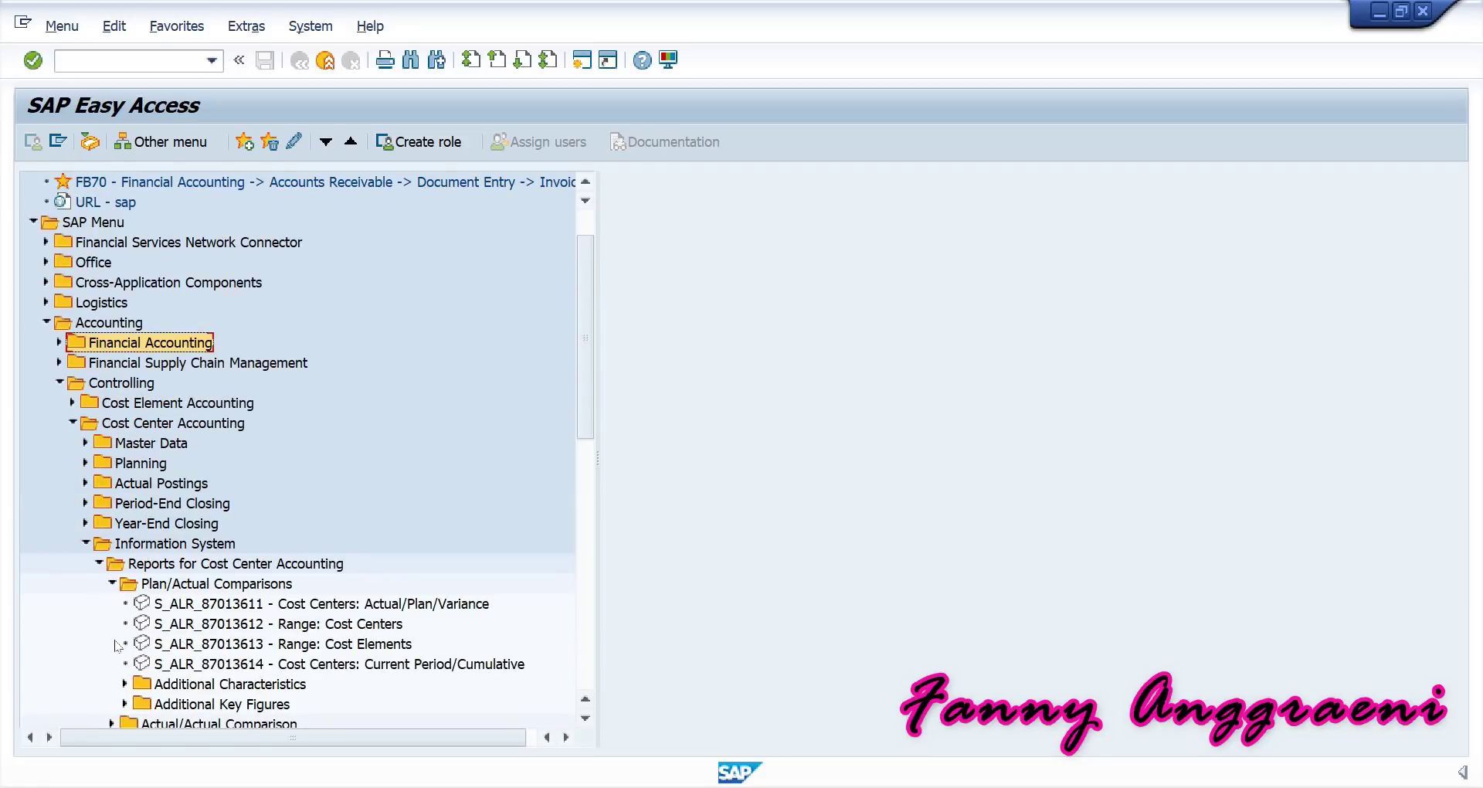
click(183, 607)
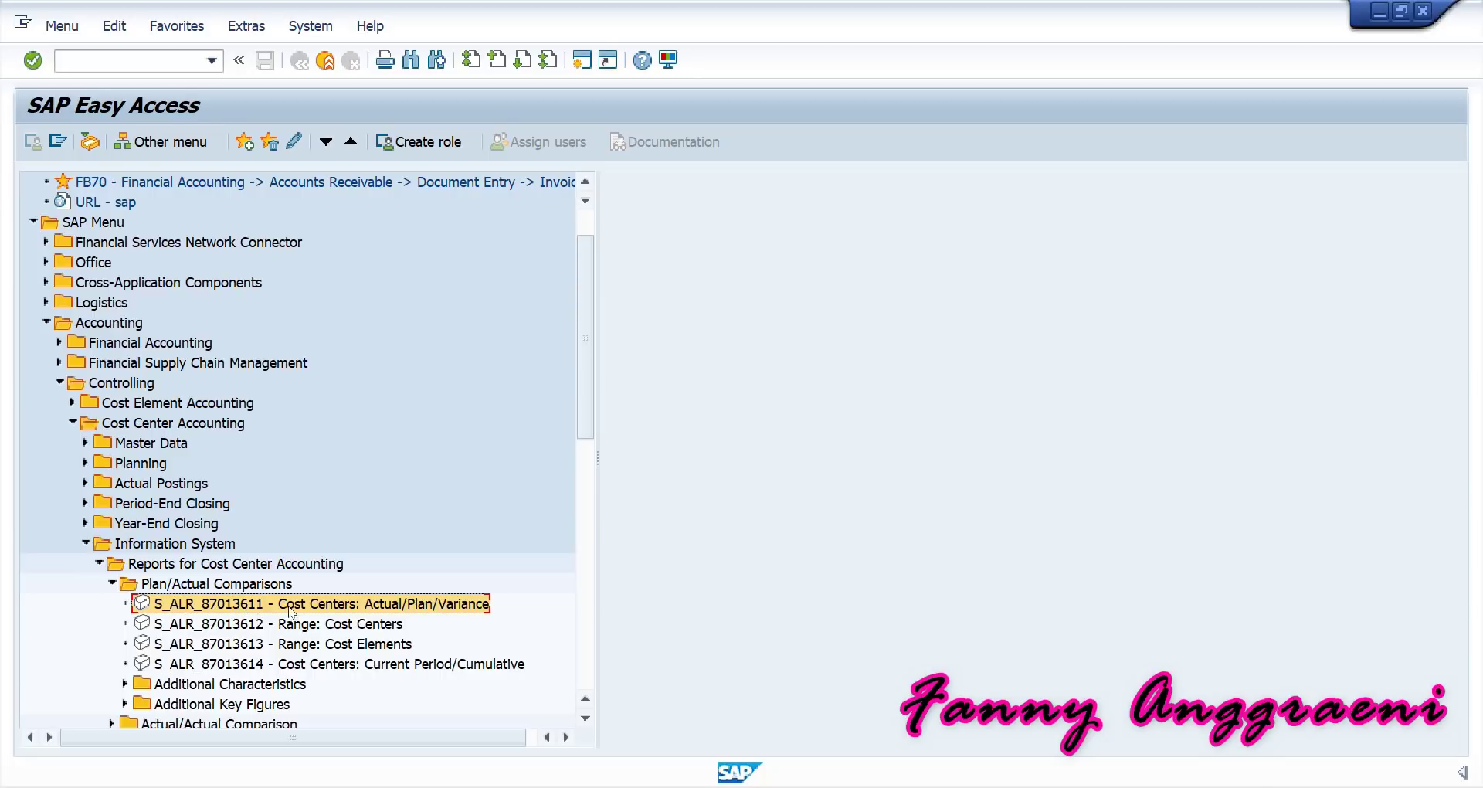
Start report S_ALR_87013611 and set the 2021 period range to 4 through 4.
double_click(236, 610)
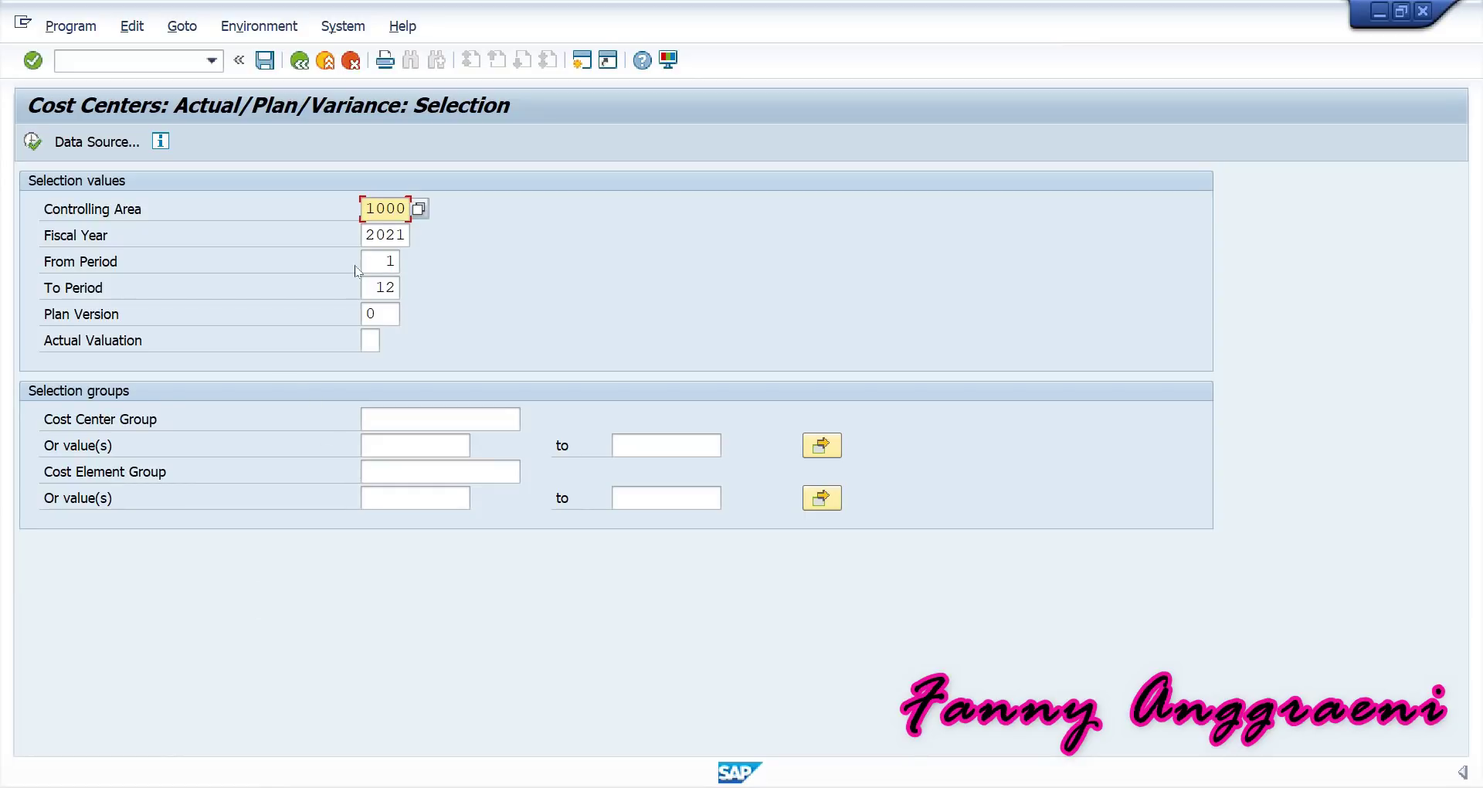
drag(361, 210, 514, 229)
click(407, 234)
mouse_move(407, 234)
mouse_down()
mouse_move(288, 241)
mouse_move(402, 261)
mouse_up()
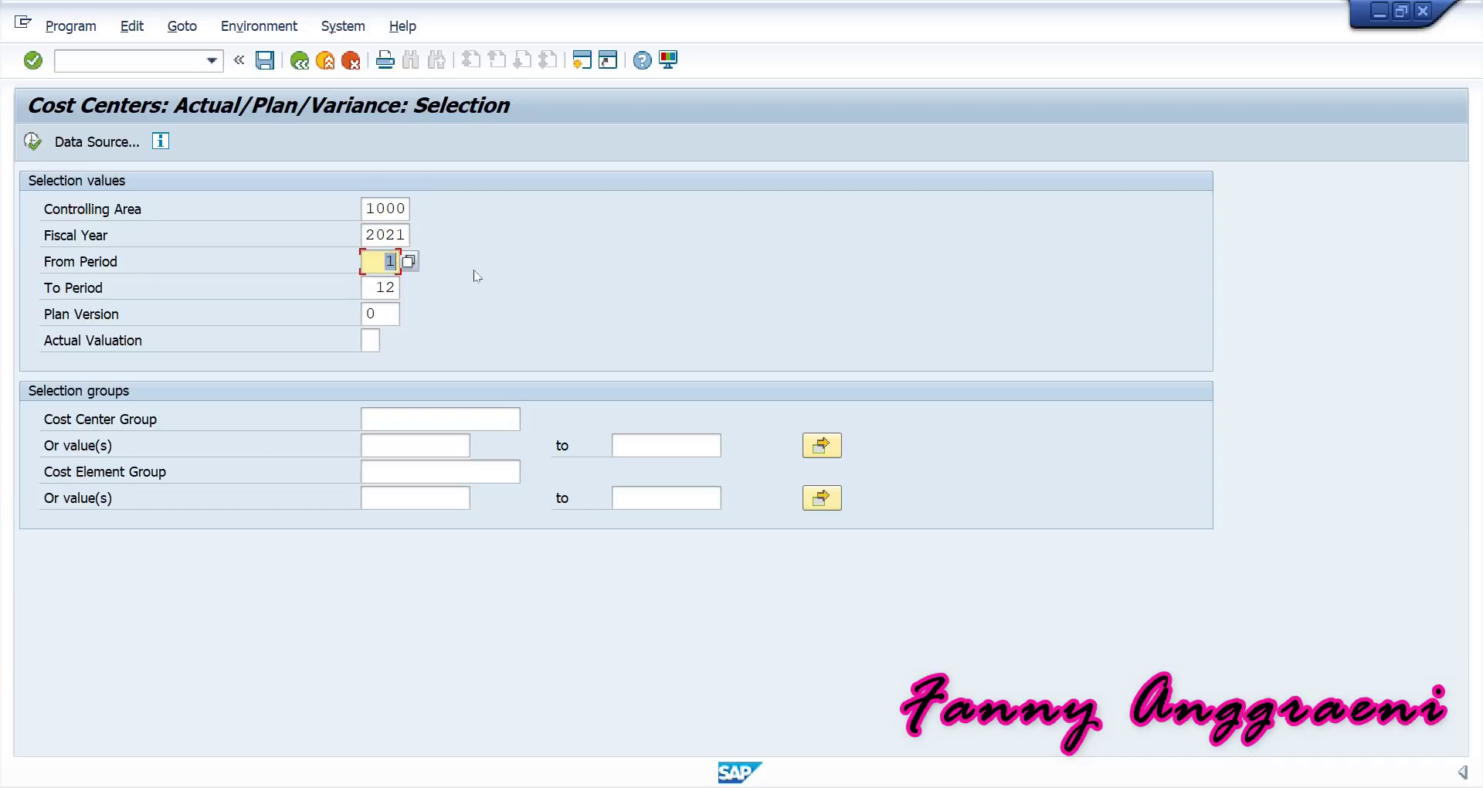
text(4)
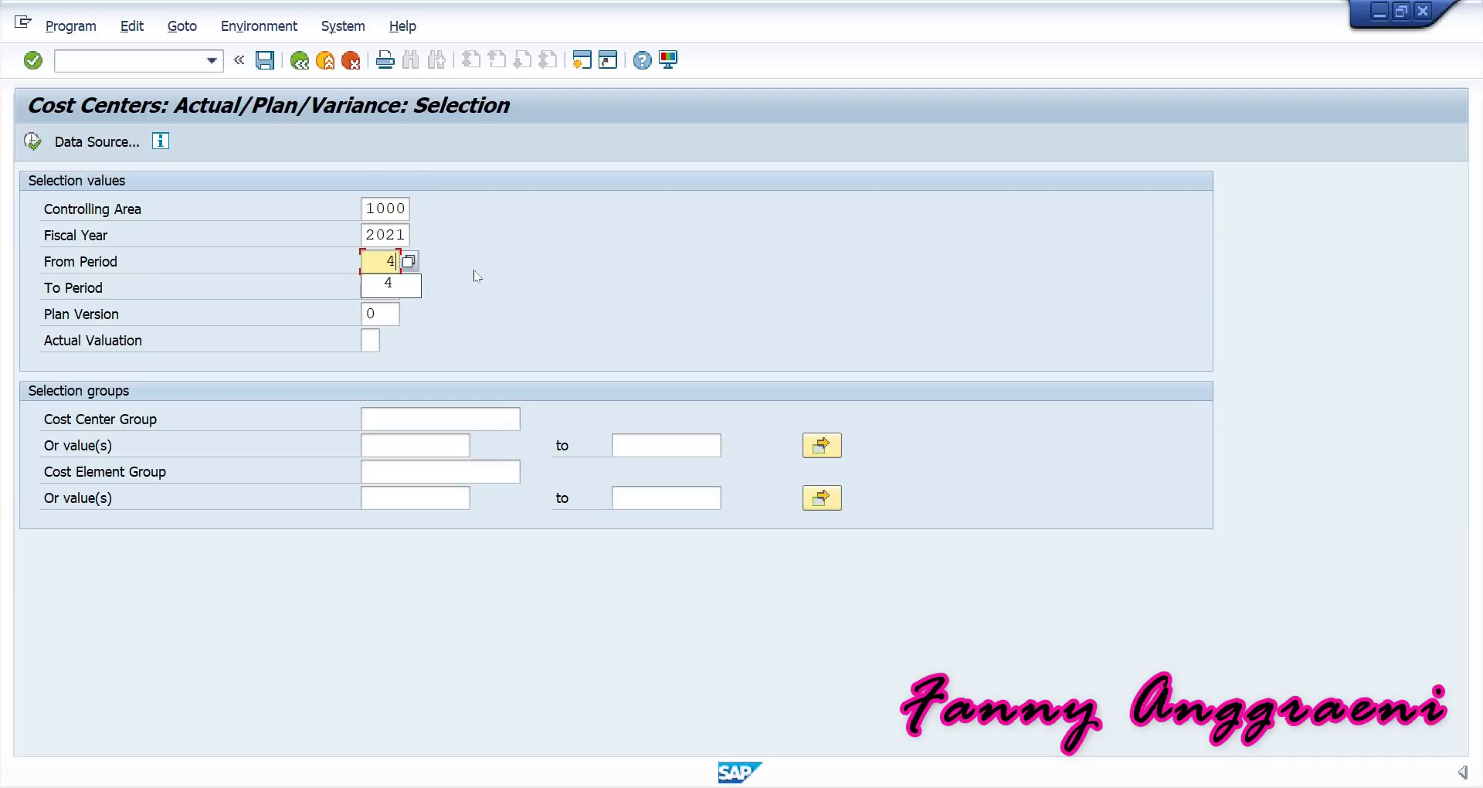
click(460, 264)
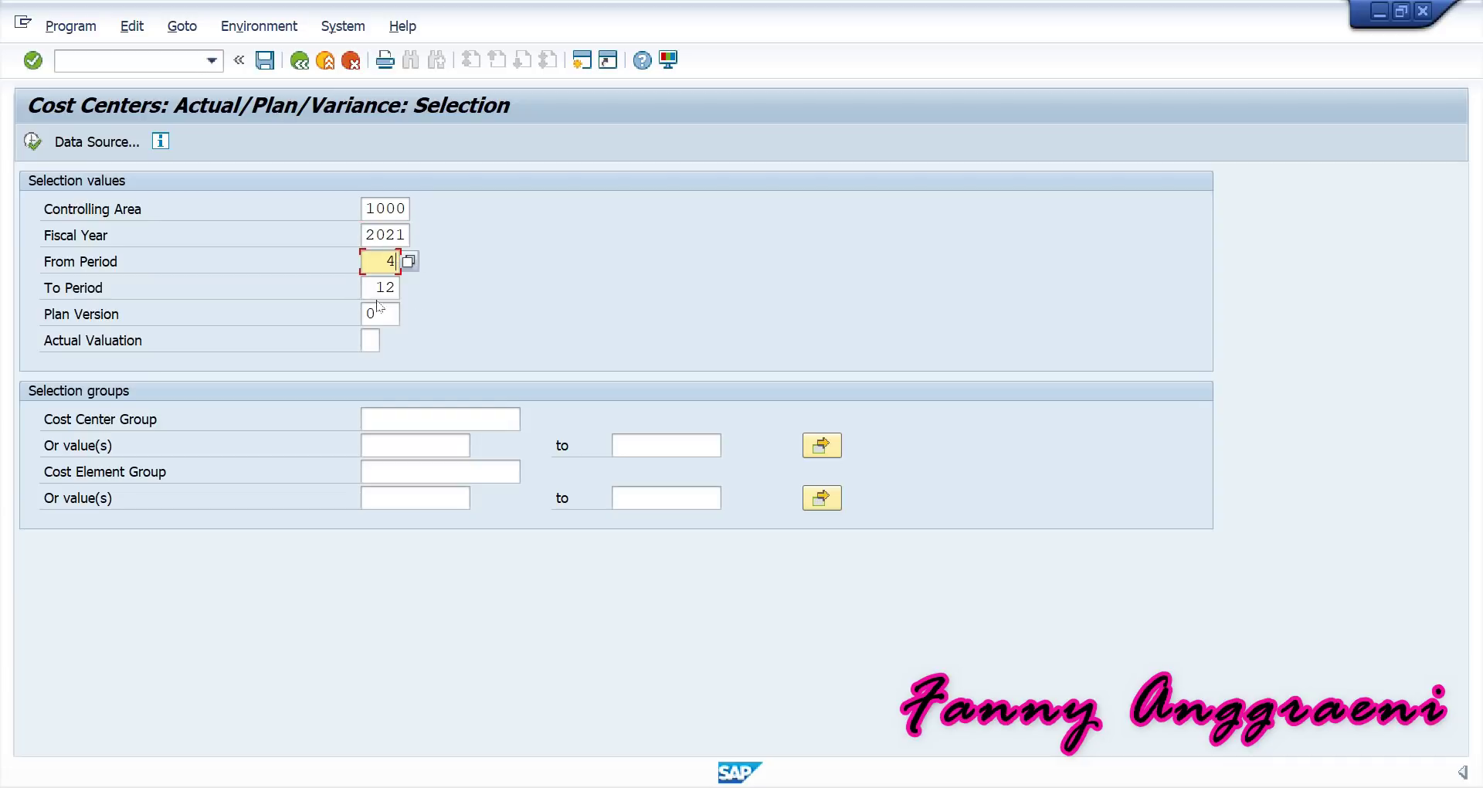
drag(366, 292, 486, 273)
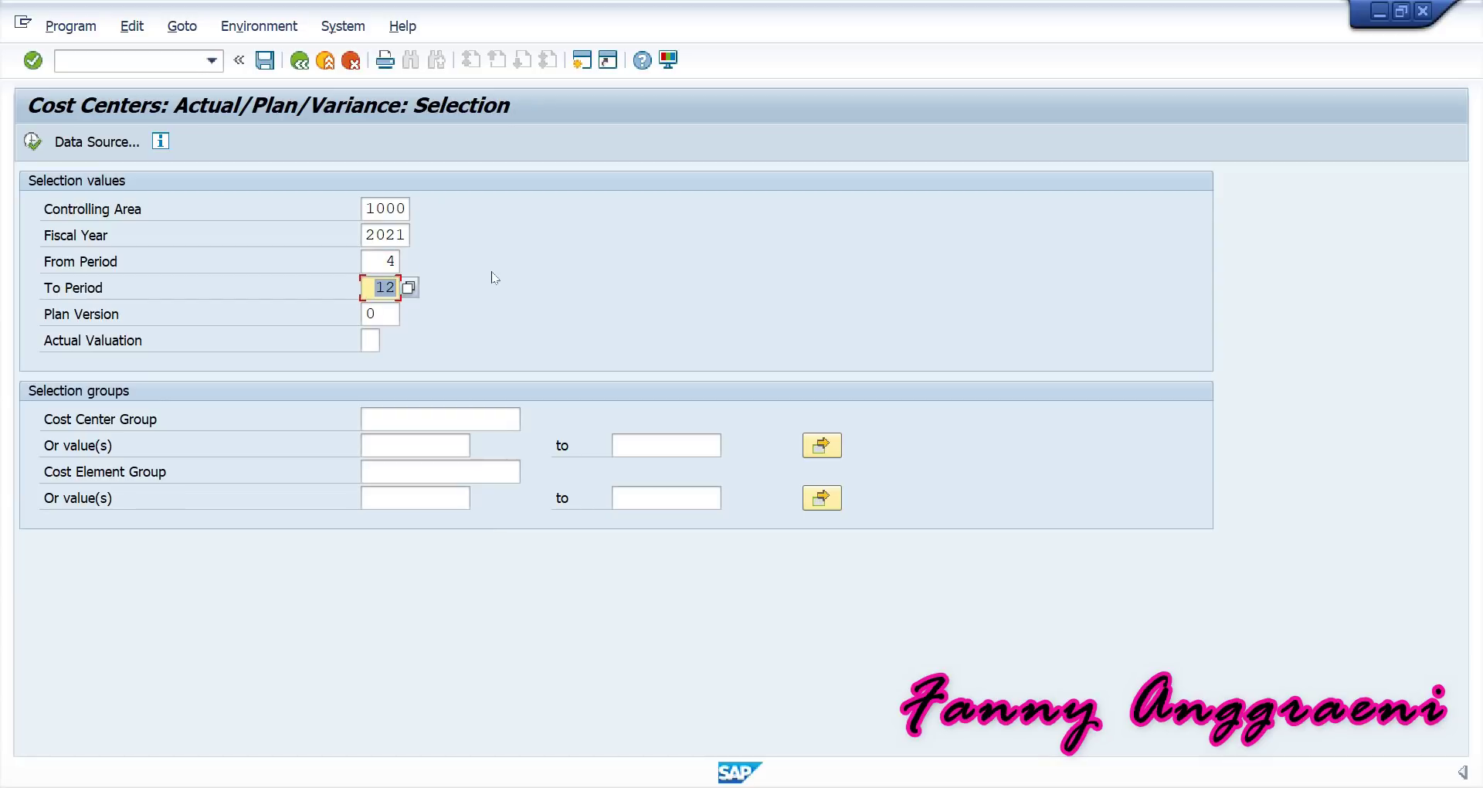
text(4)
click(442, 289)
Enter SERVF-00 as the single cost center value.
click(375, 315)
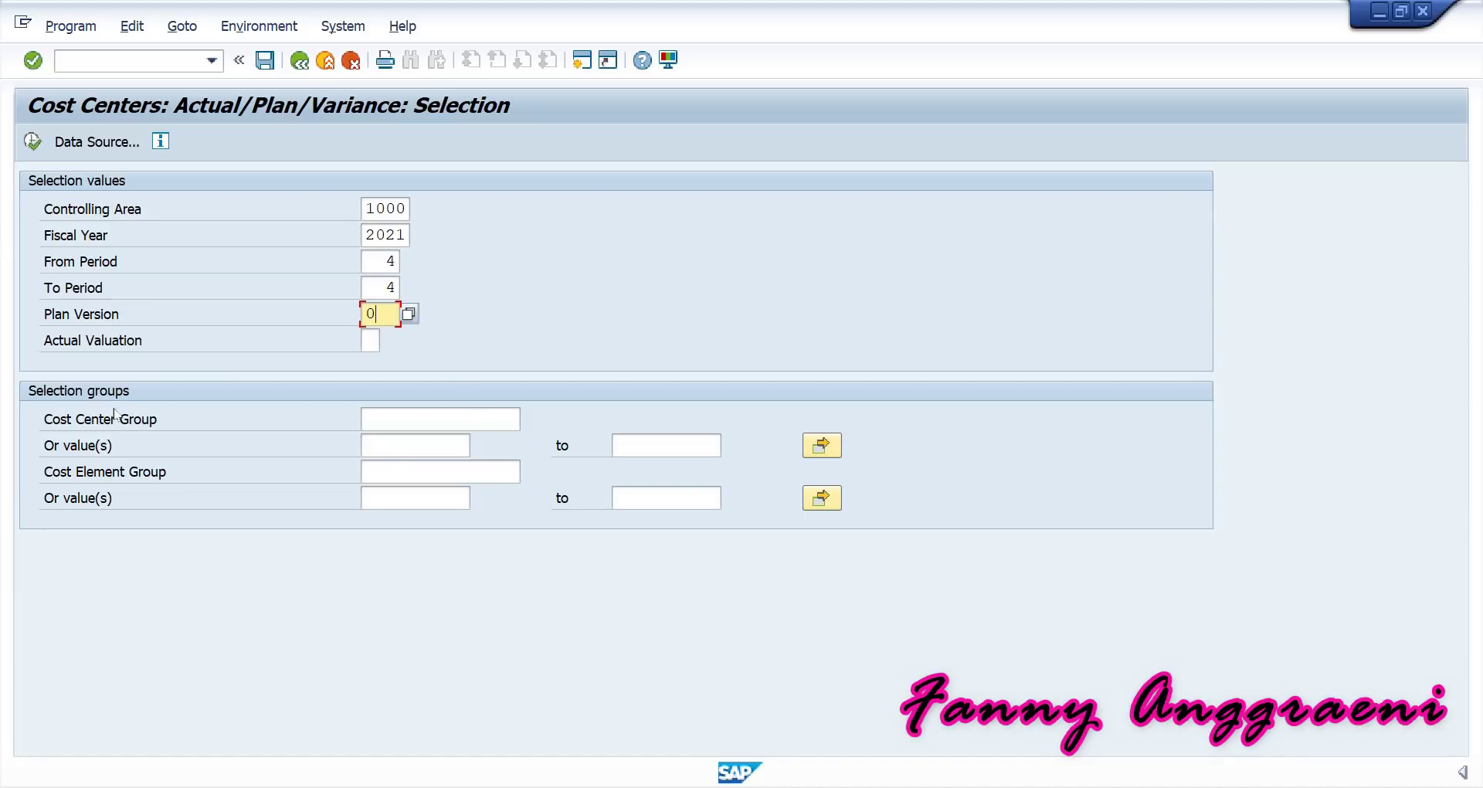
click(363, 452)
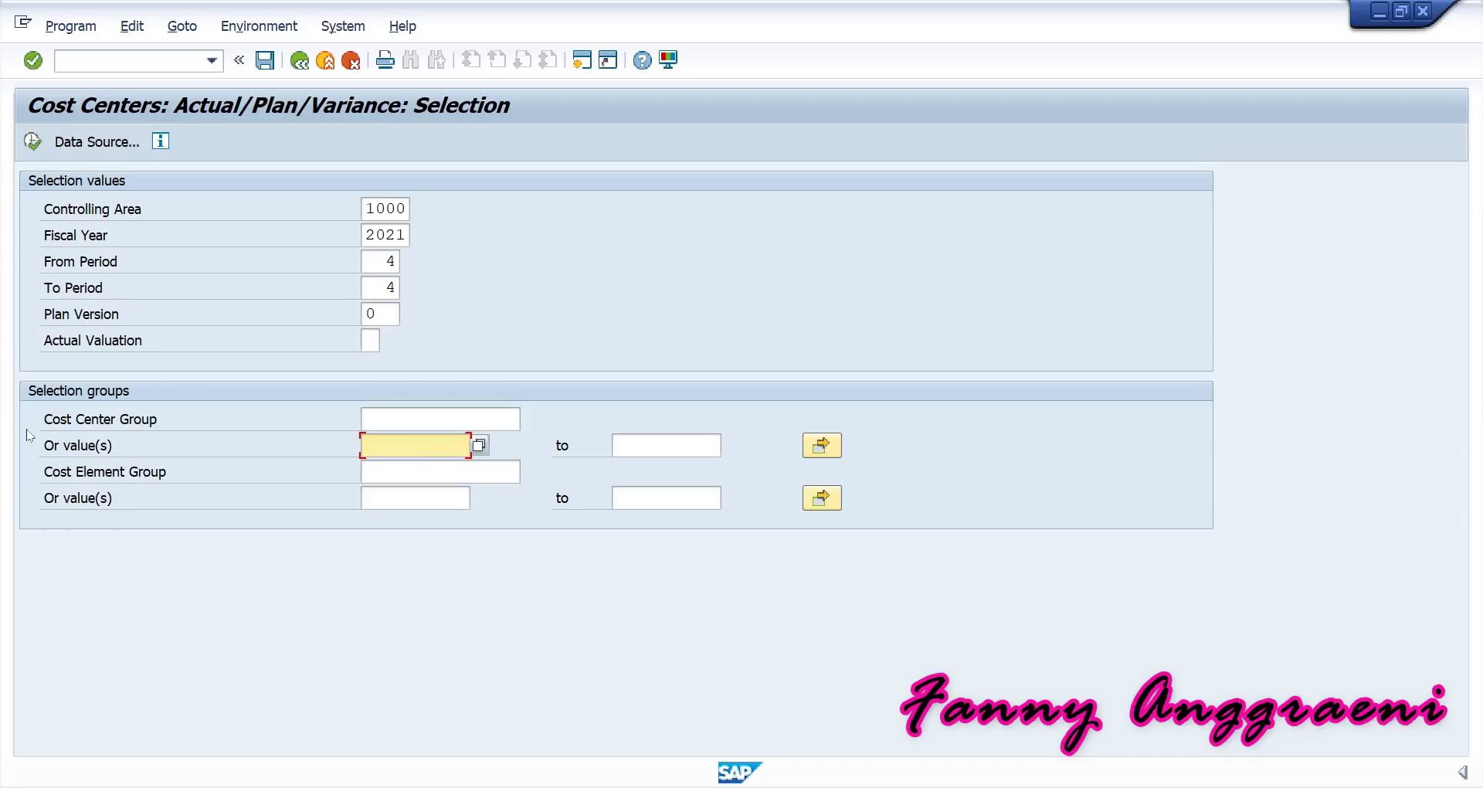
text(S)
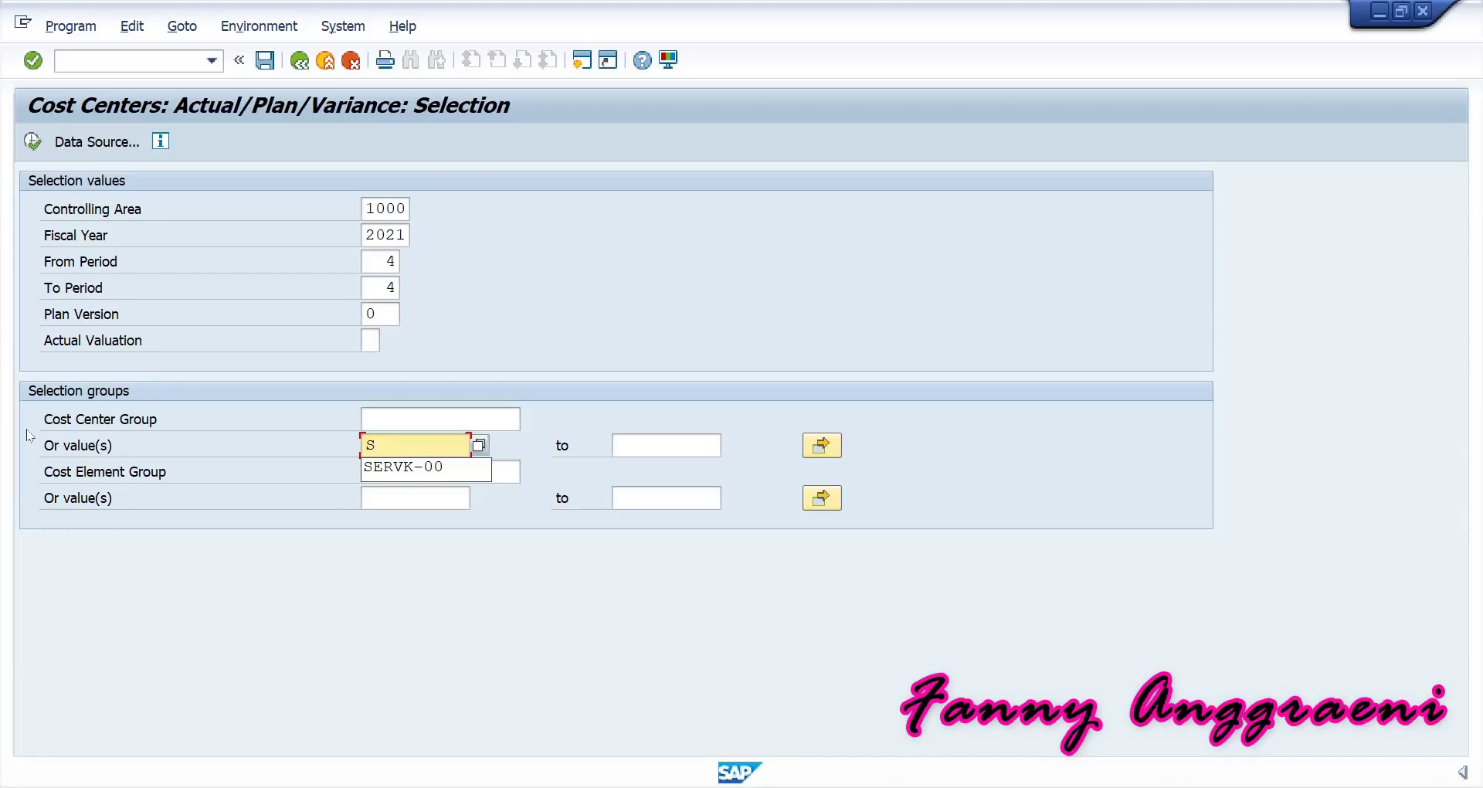
text(ERVF-00)
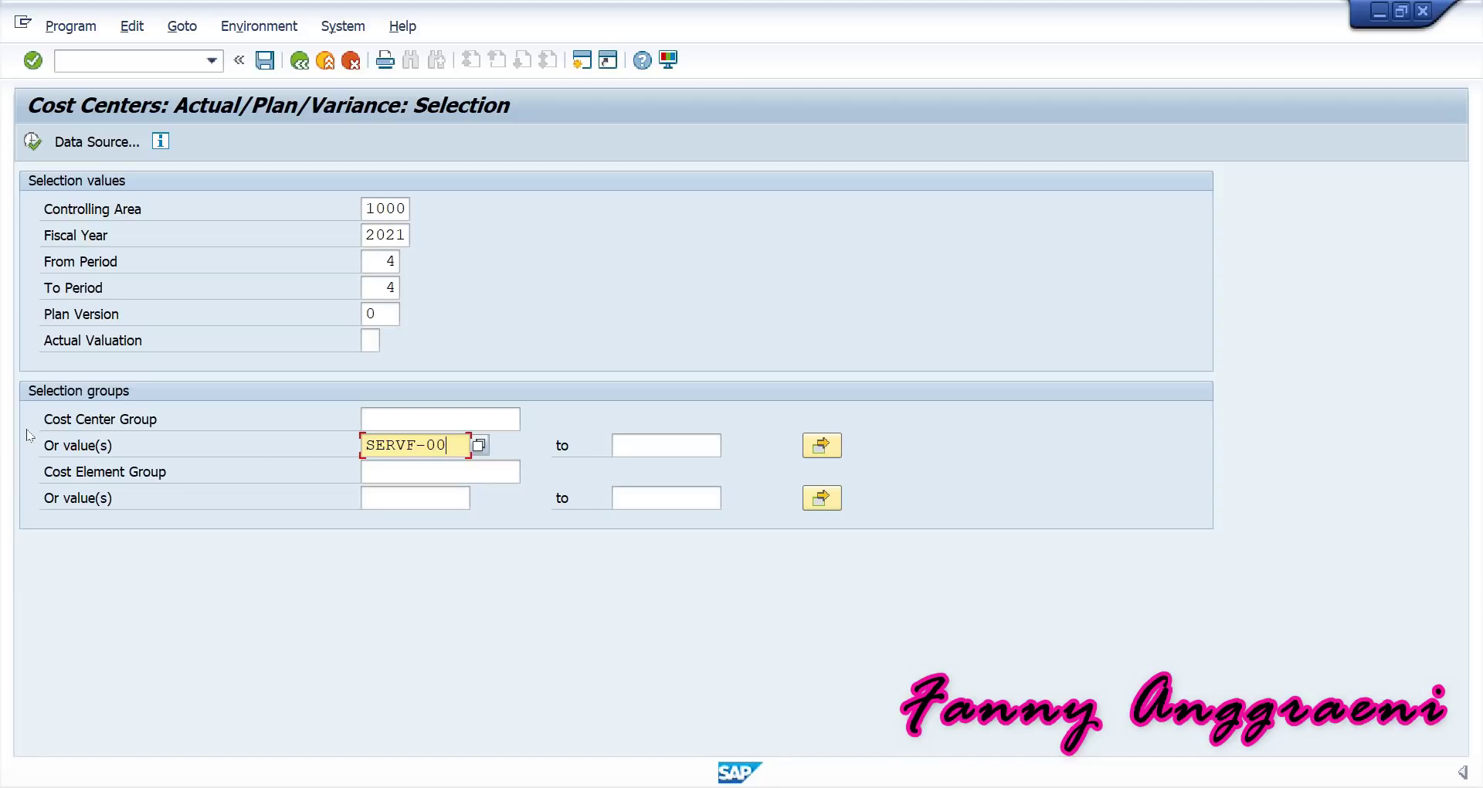
Execute the report and review 403000 Operating Supplies: 2.500,00 actual vs 1.000,00 plan, 150% variance.
click(33, 143)
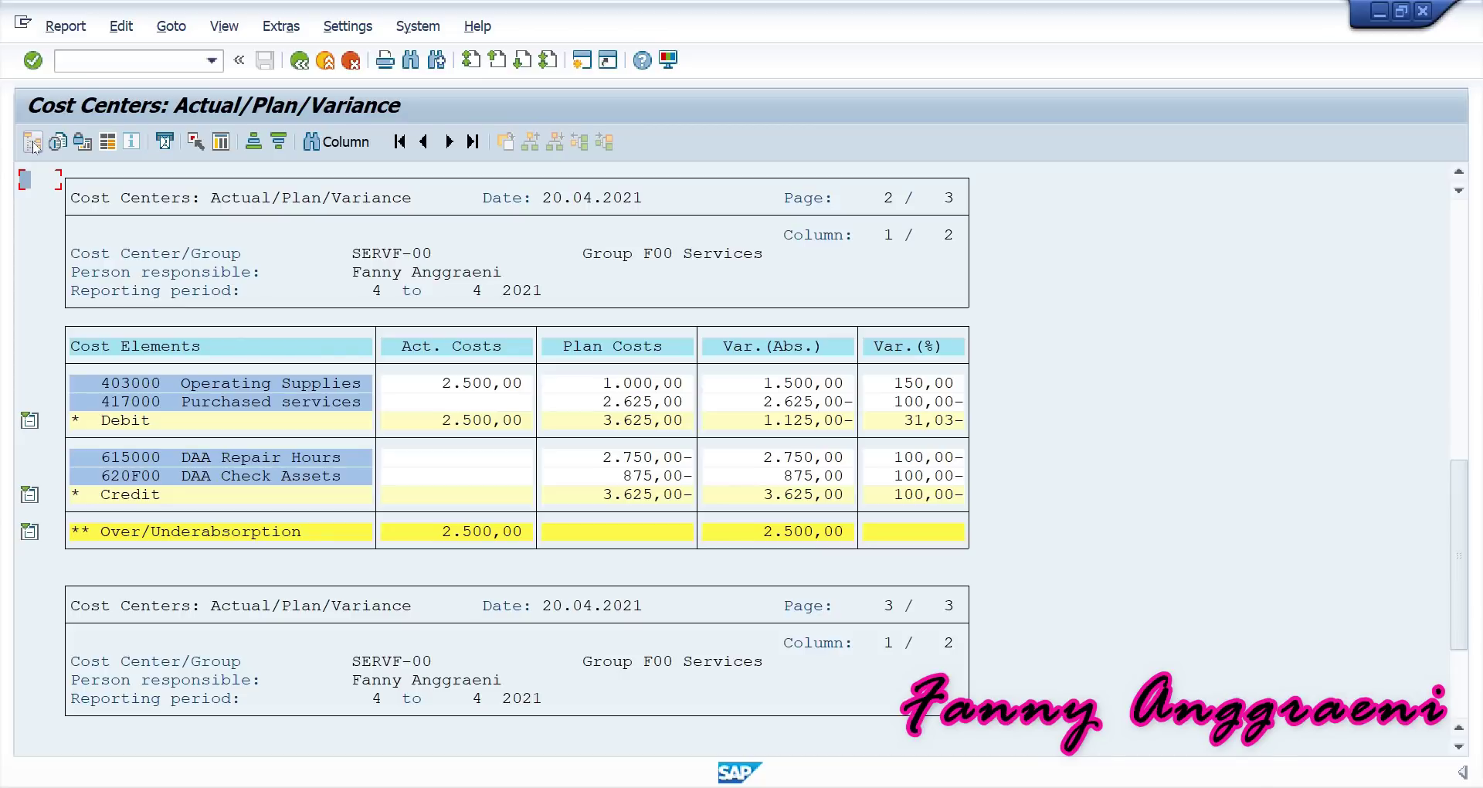
click(146, 388)
click(453, 386)
click(652, 386)
click(485, 386)
click(778, 383)
click(920, 384)
click(467, 384)
From the 403000 Operating Supplies row, choose the Cost Centers: Actual Line Items follow-on report.
click(317, 387)
double_click(161, 385)
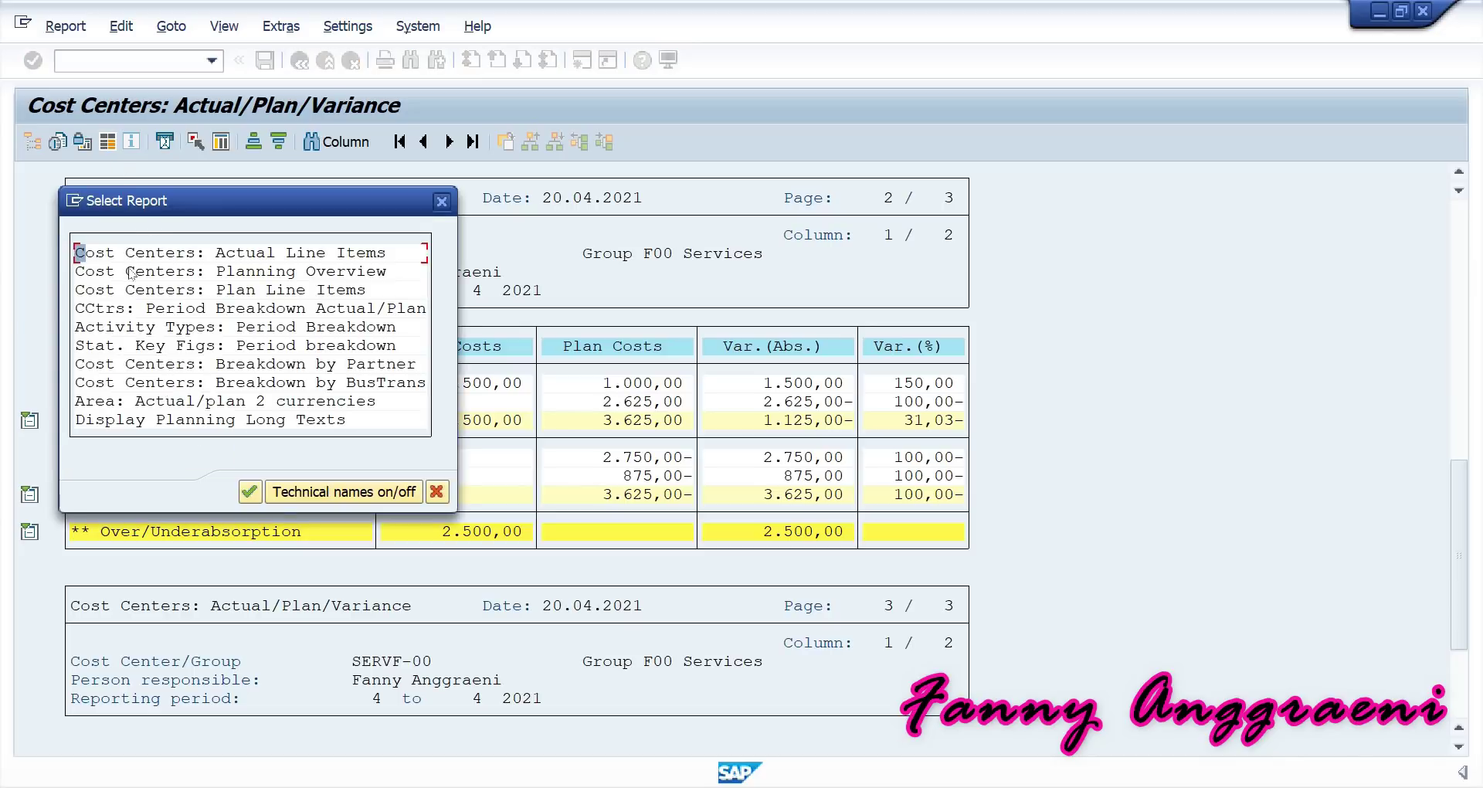
click(160, 254)
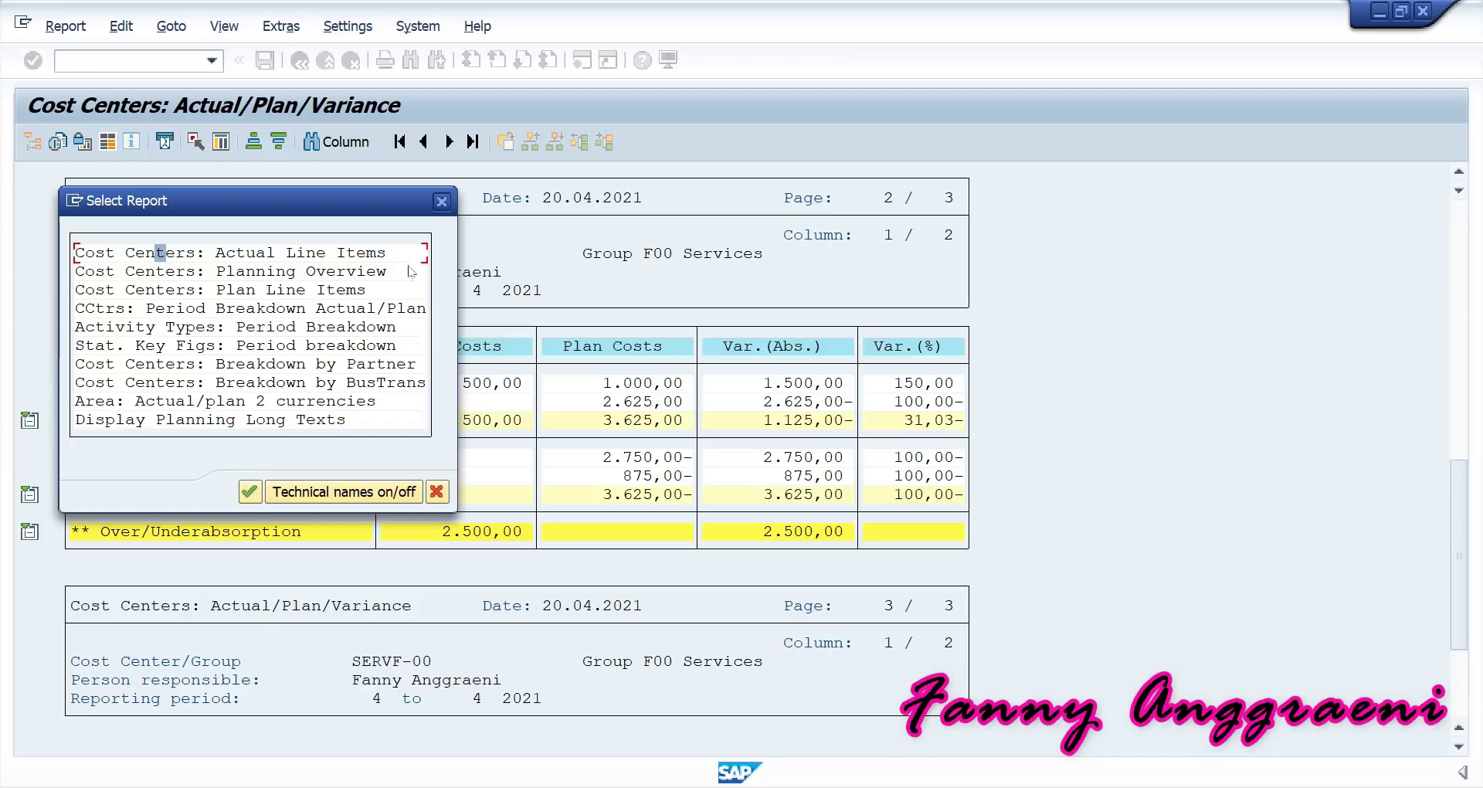
click(251, 491)
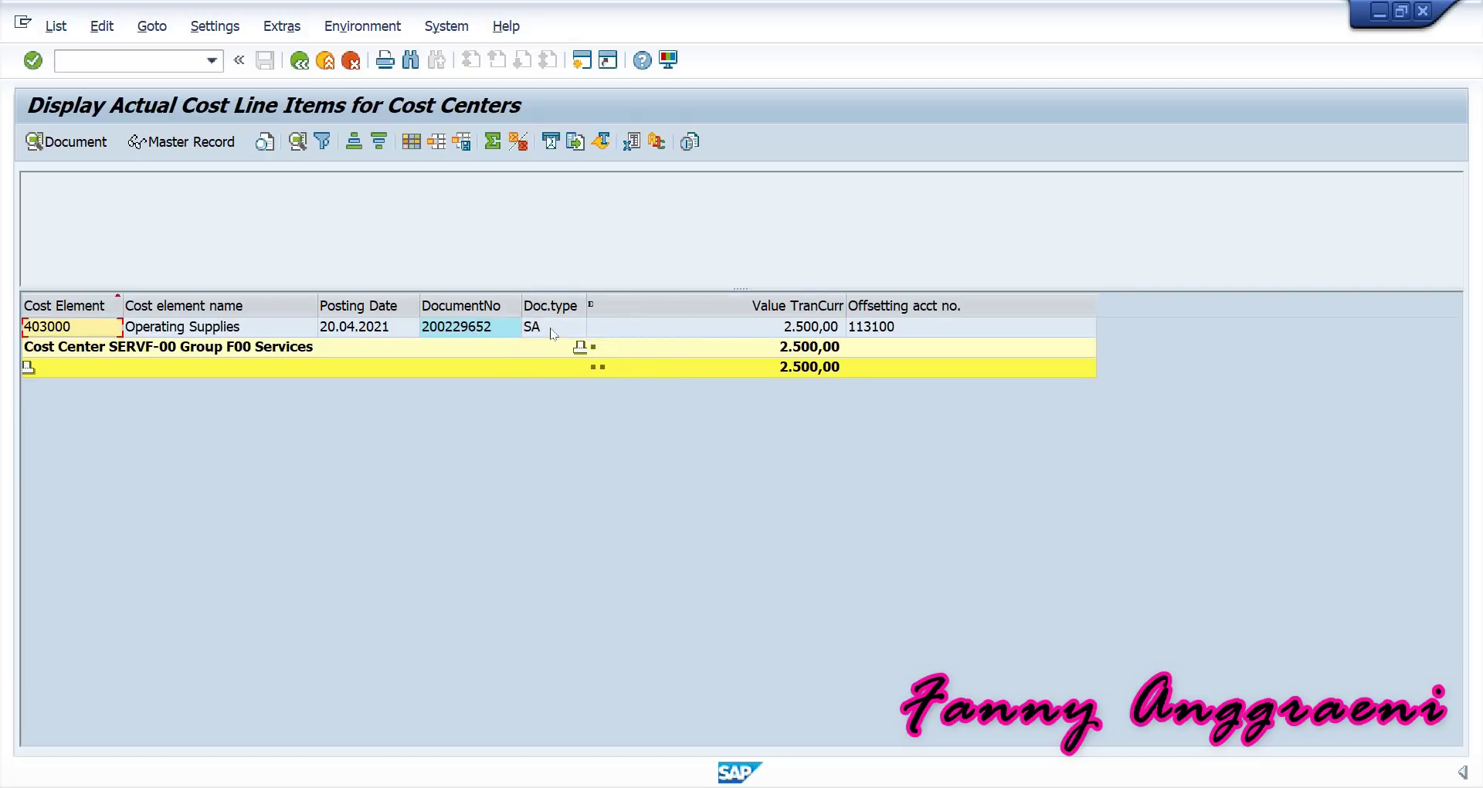
Inspect the single SA-type 2.500,00 posting in SERVF-00's actual line items.
click(540, 332)
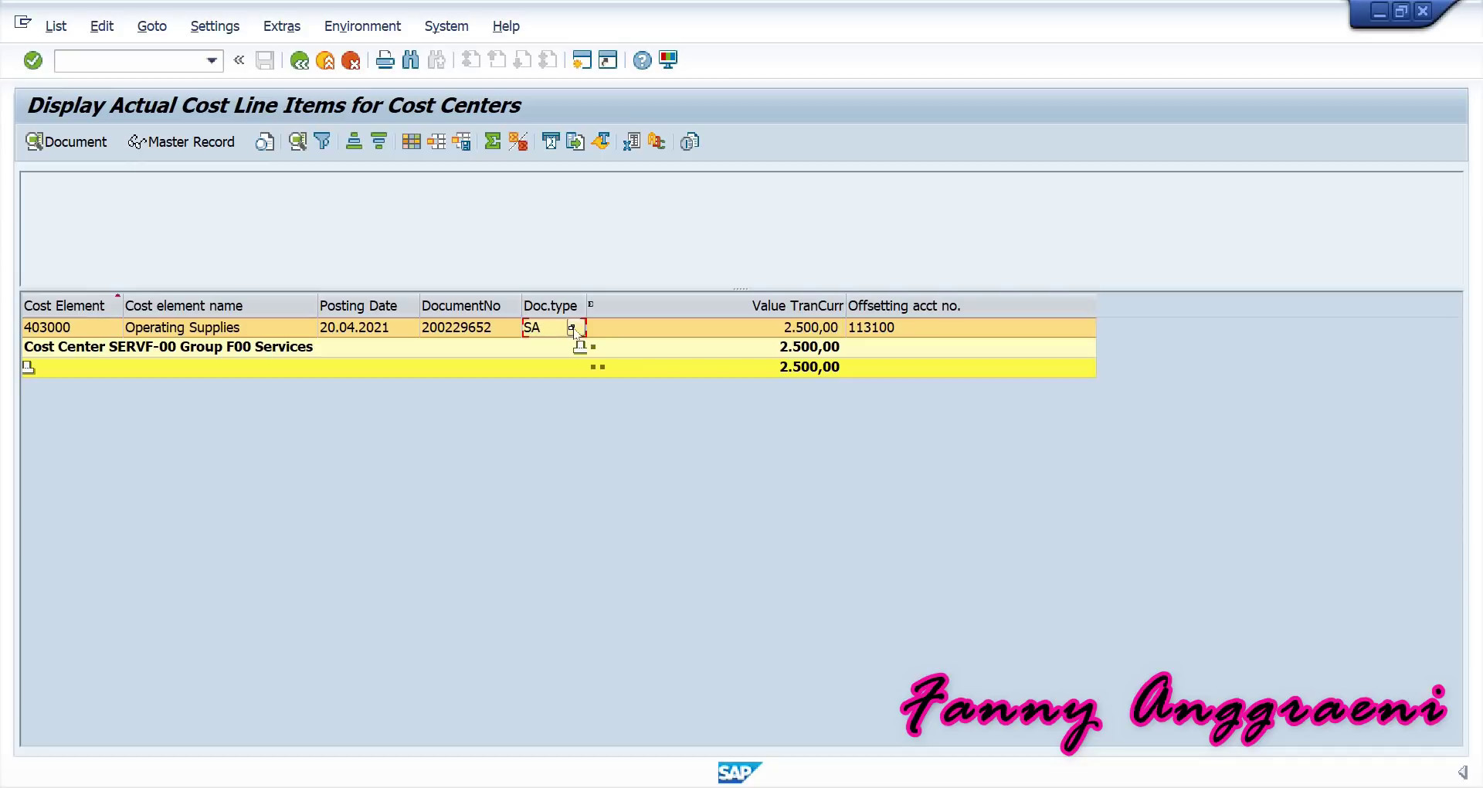
click(573, 329)
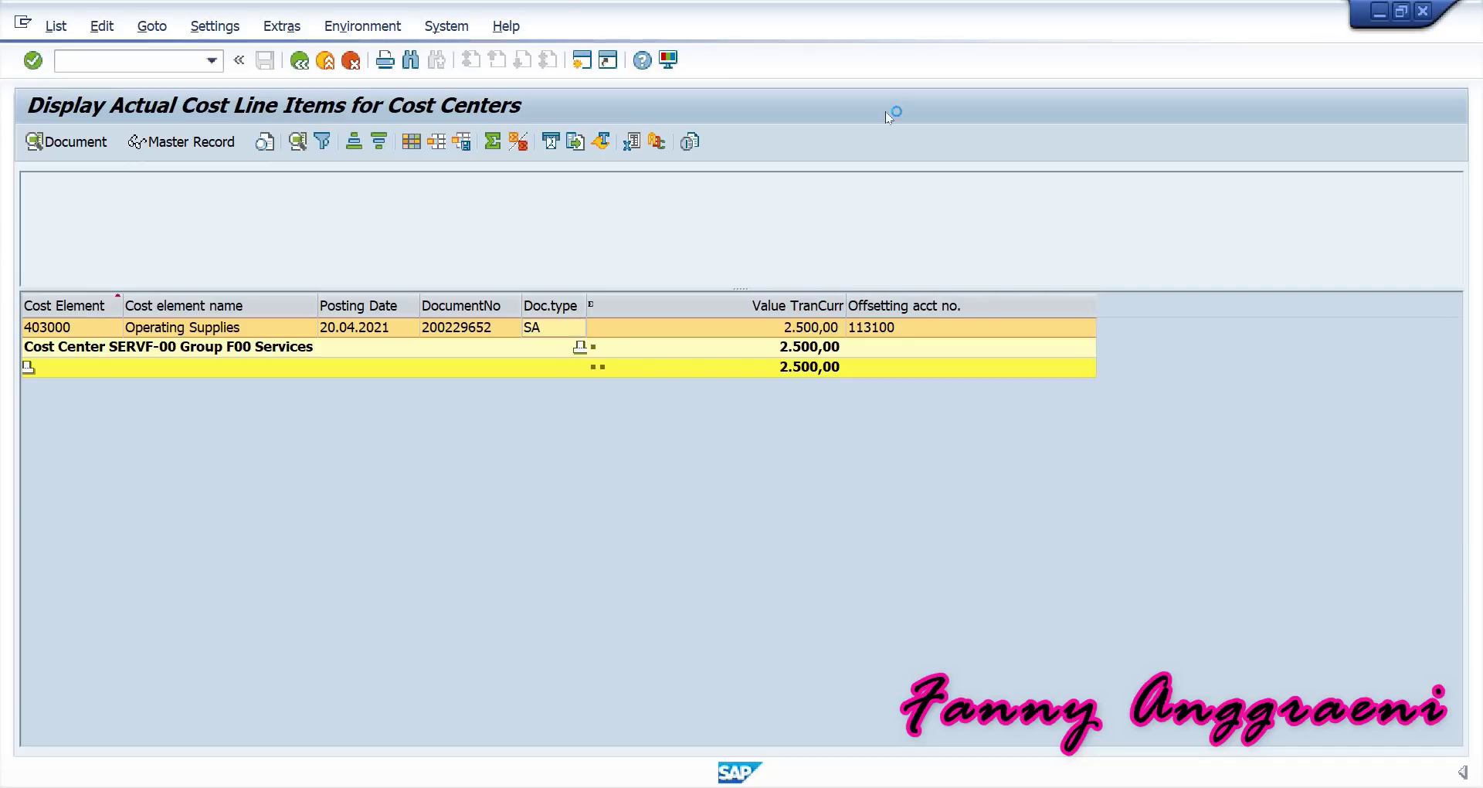
scroll(35, 463, down, 9)
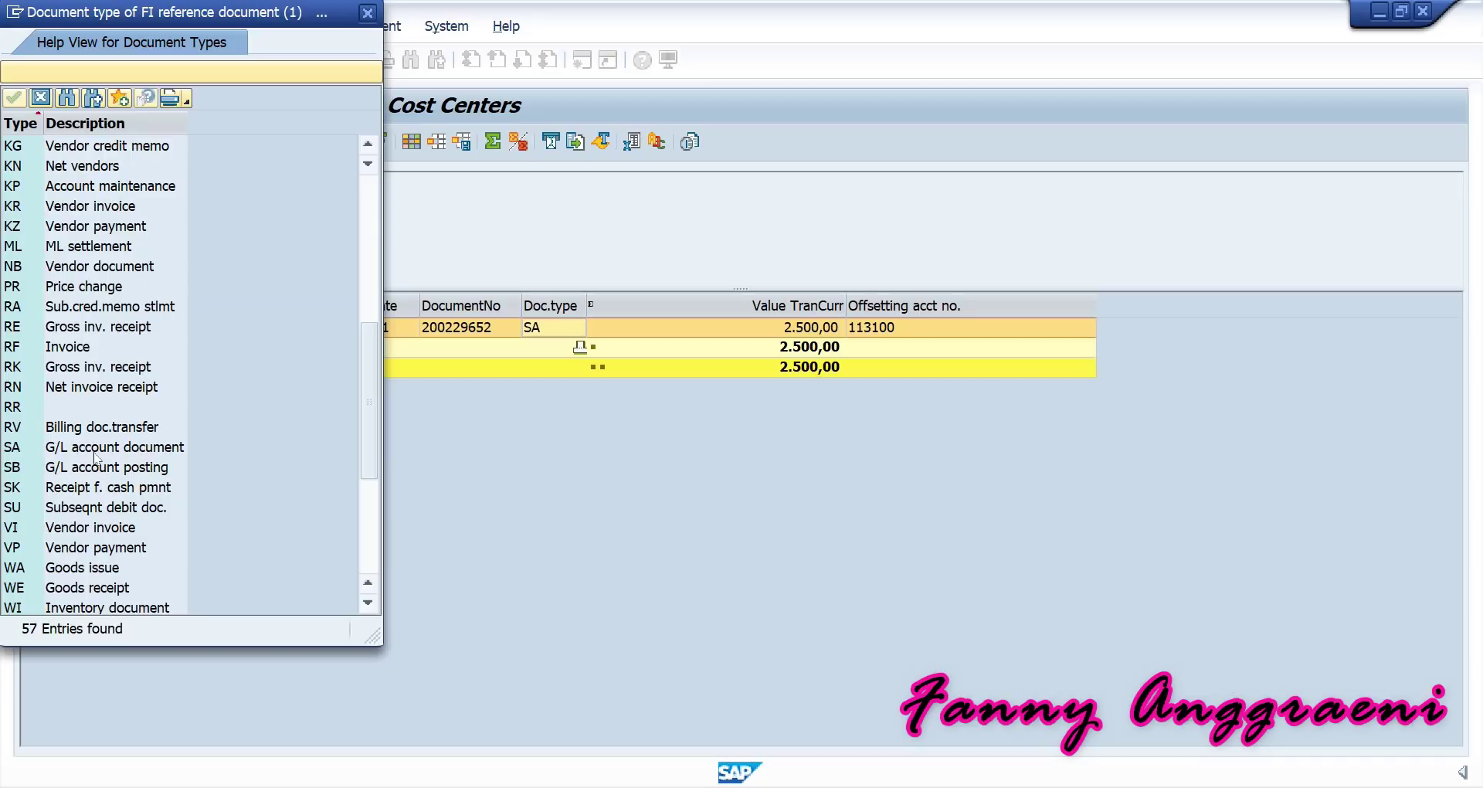
click(367, 13)
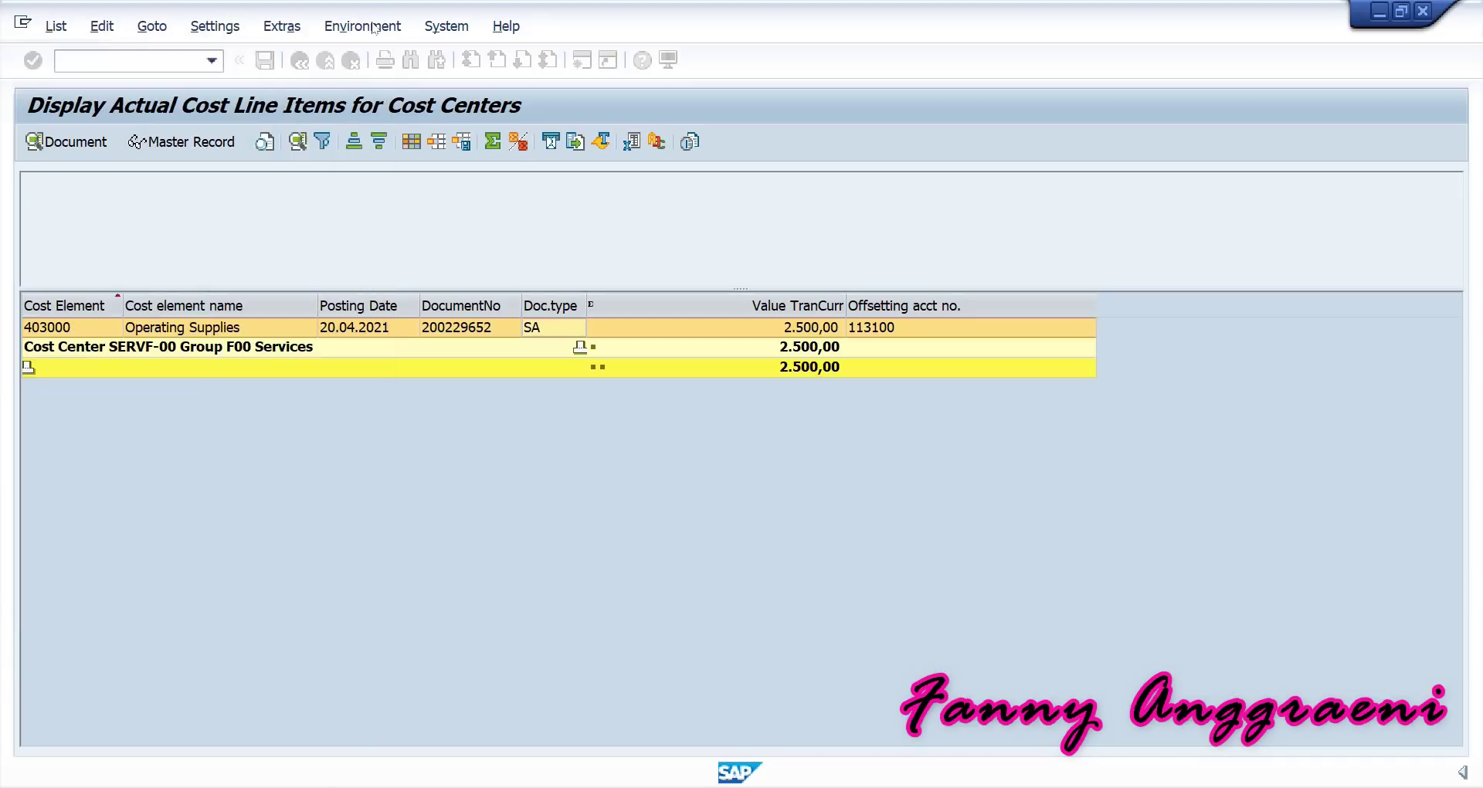
click(823, 332)
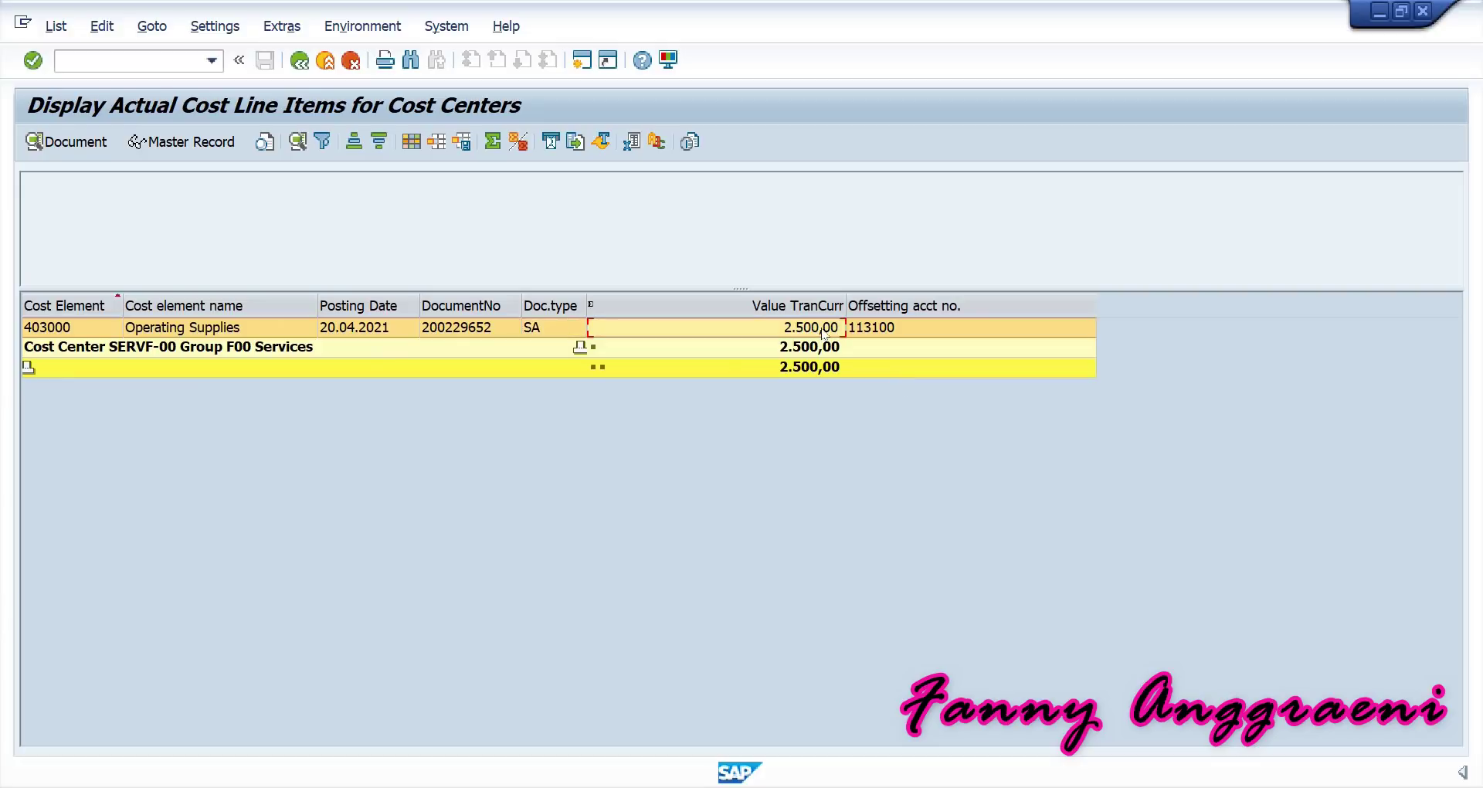
click(539, 333)
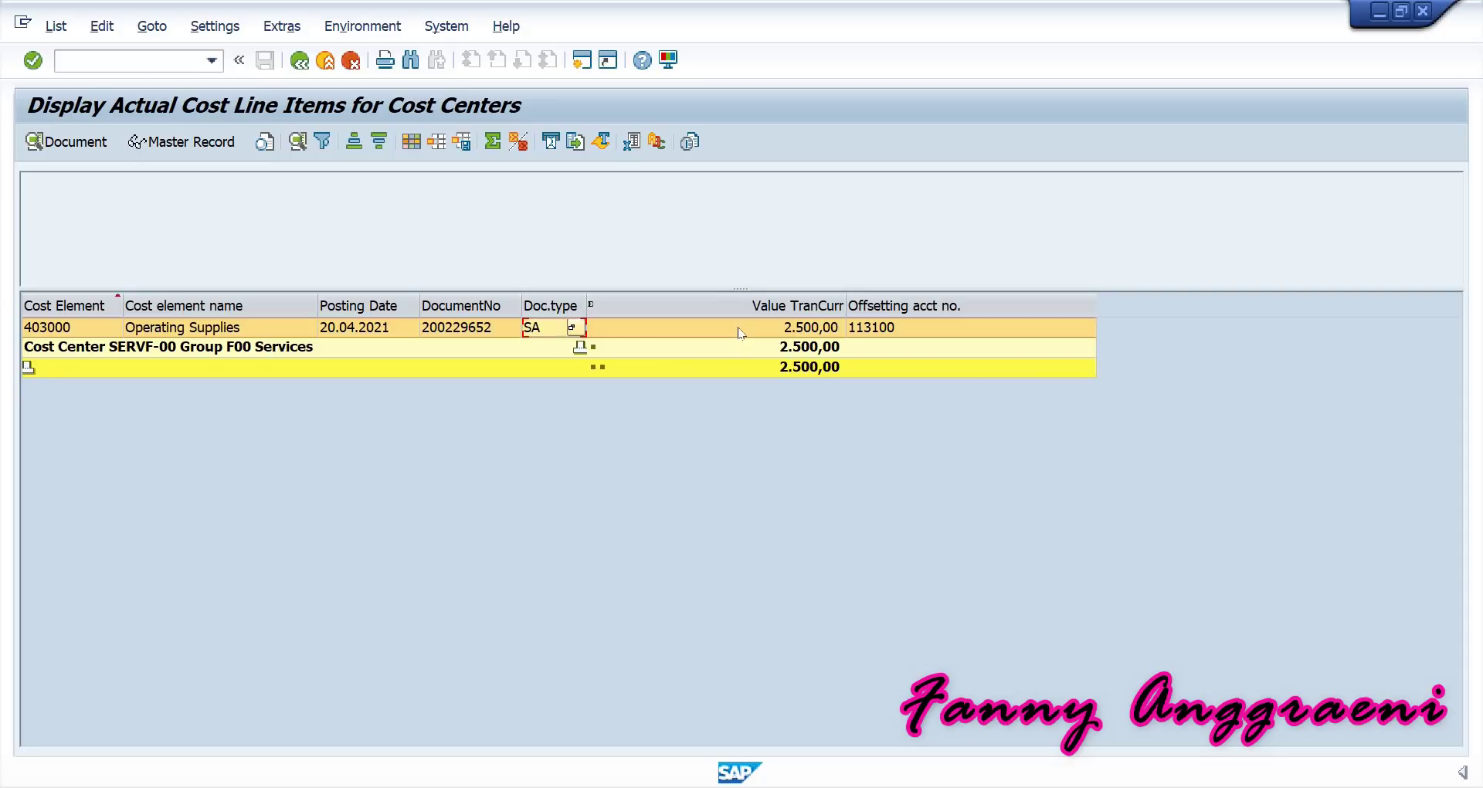
click(433, 328)
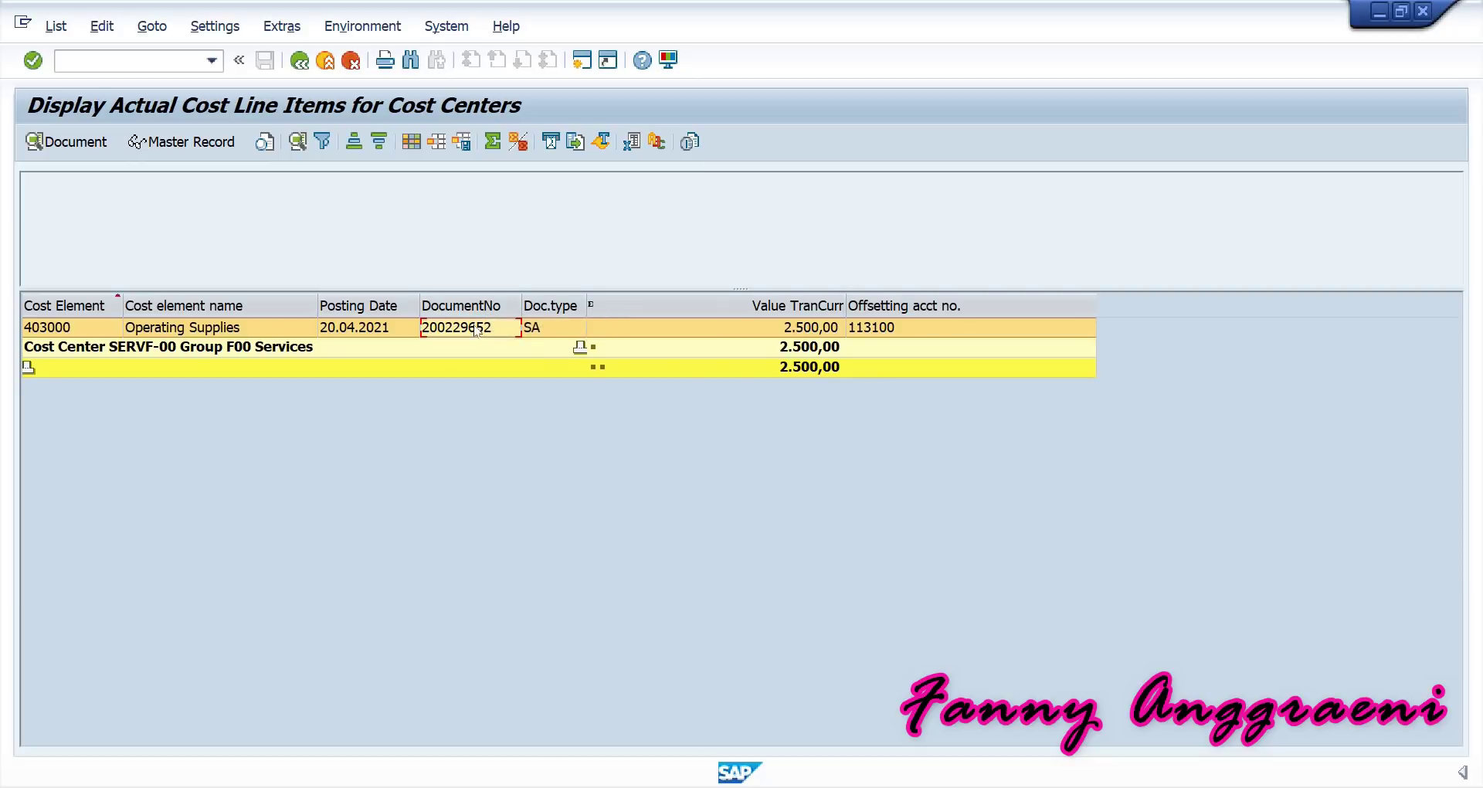
click(332, 34)
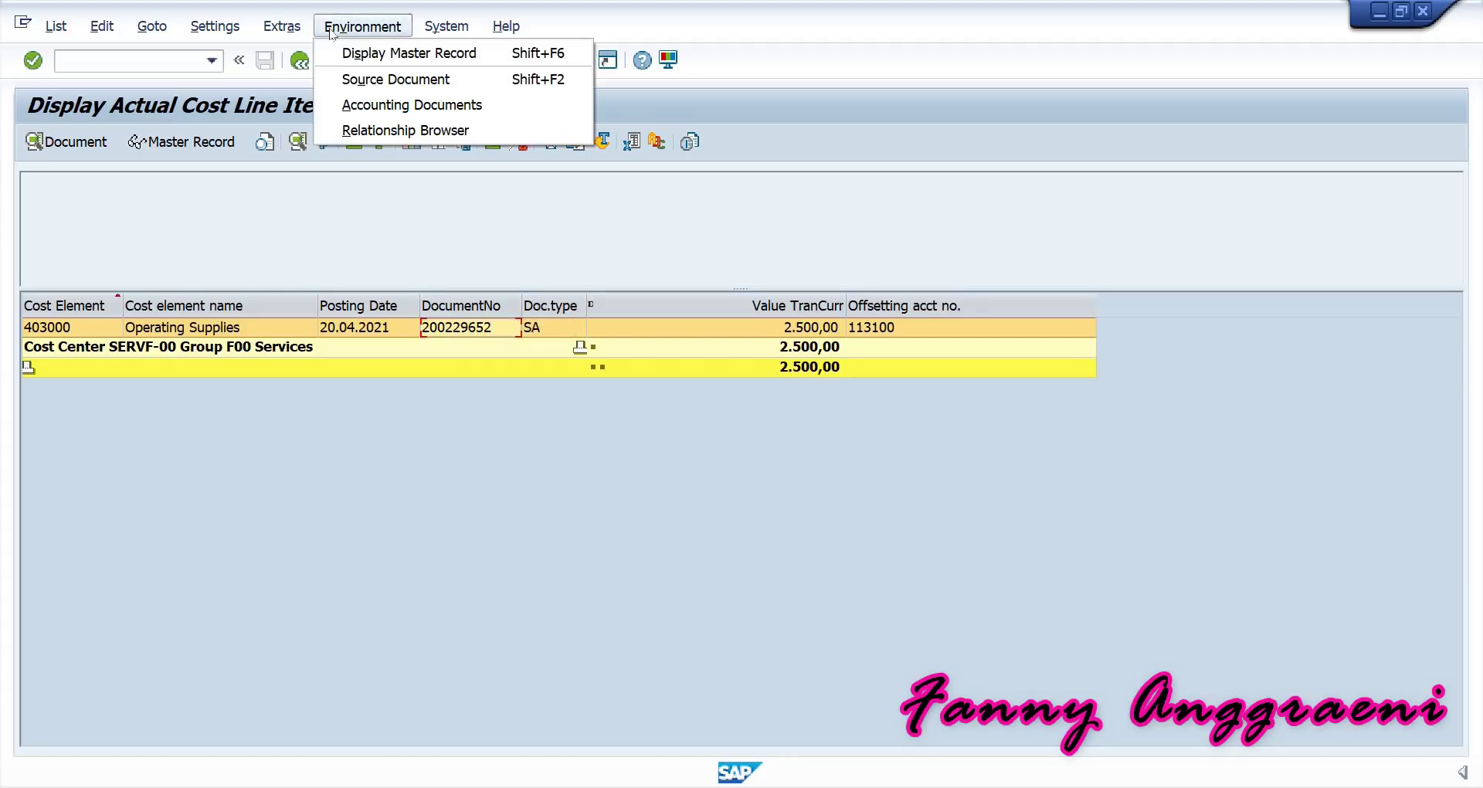
click(400, 108)
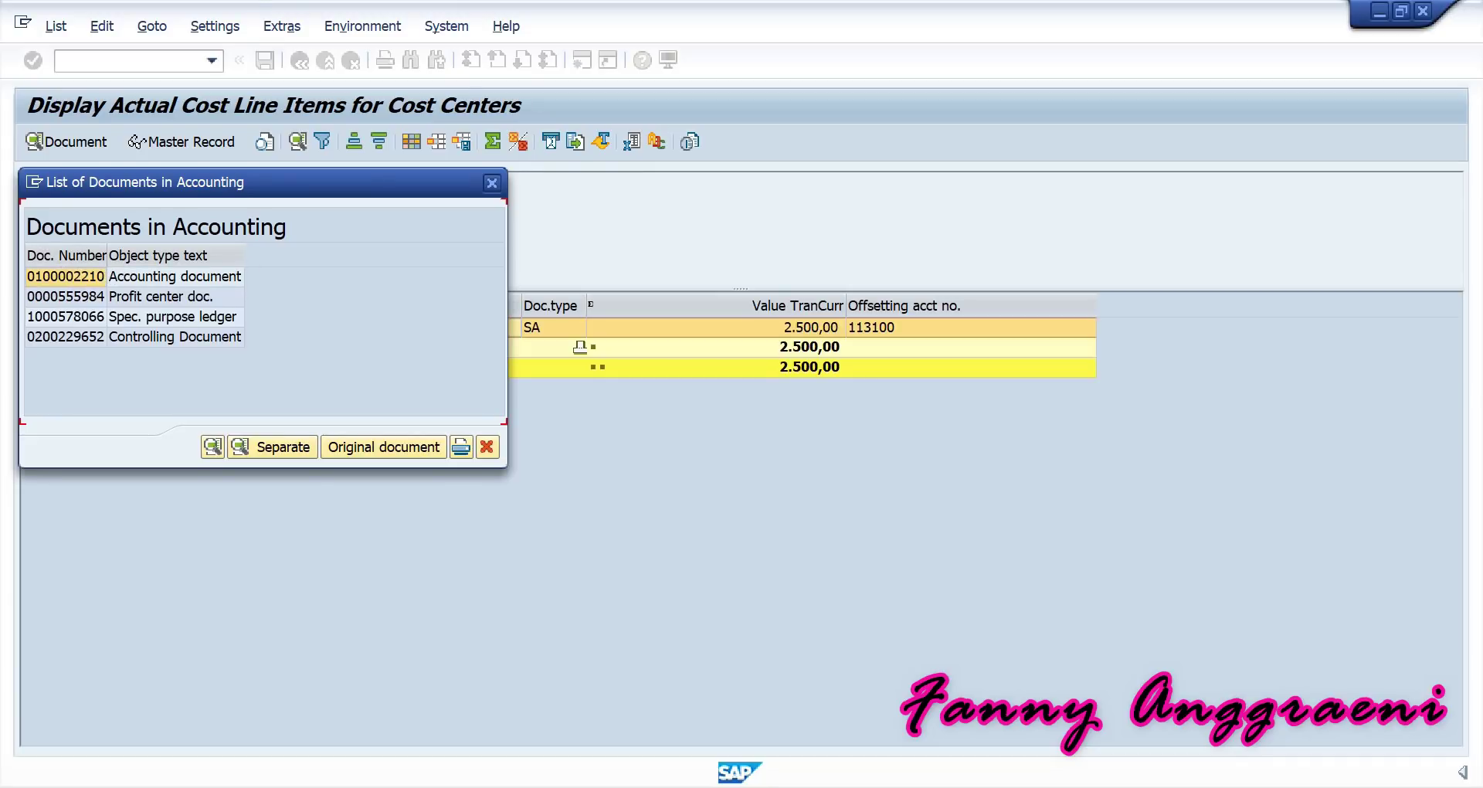
click(826, 699)
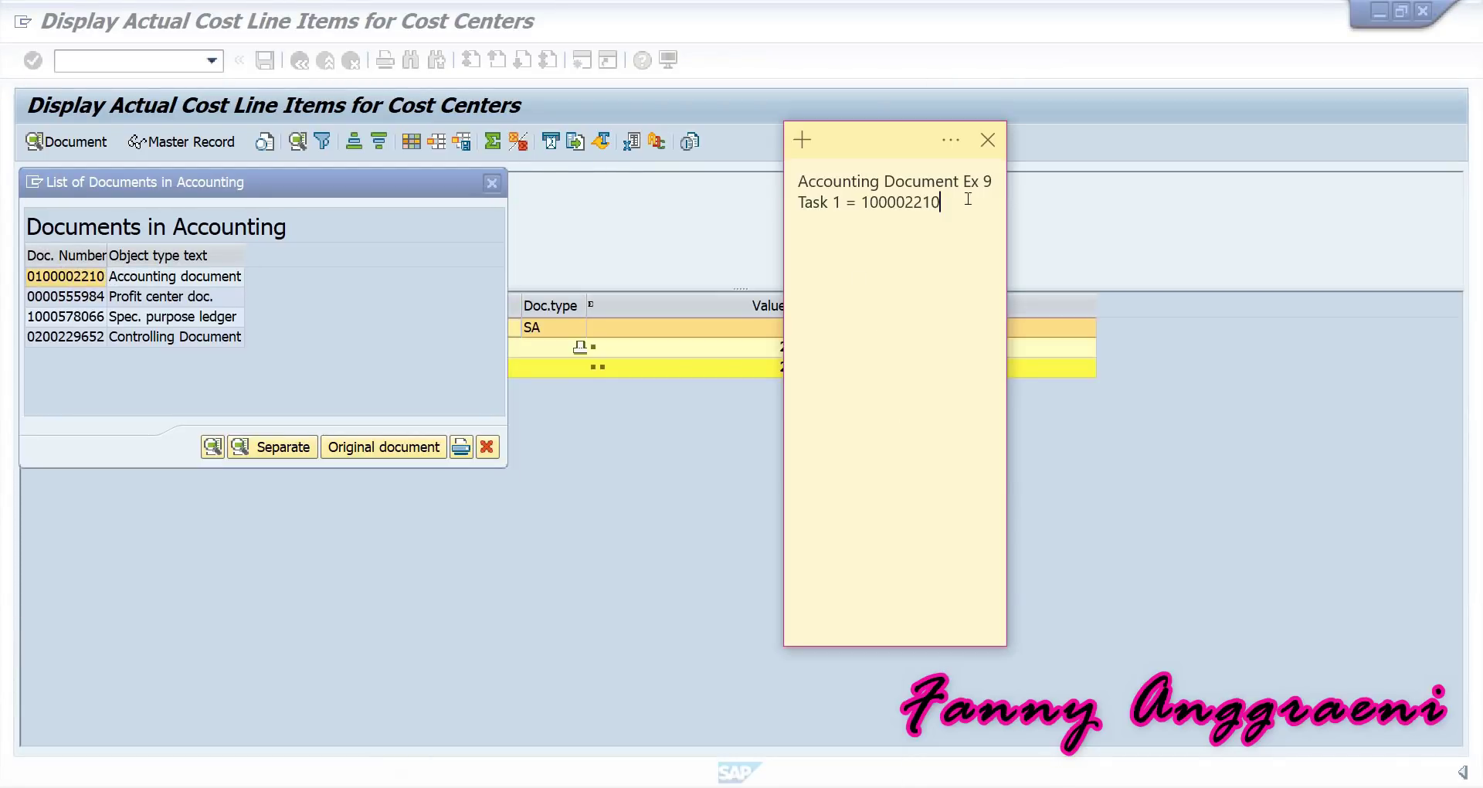
drag(959, 202, 861, 205)
click(113, 251)
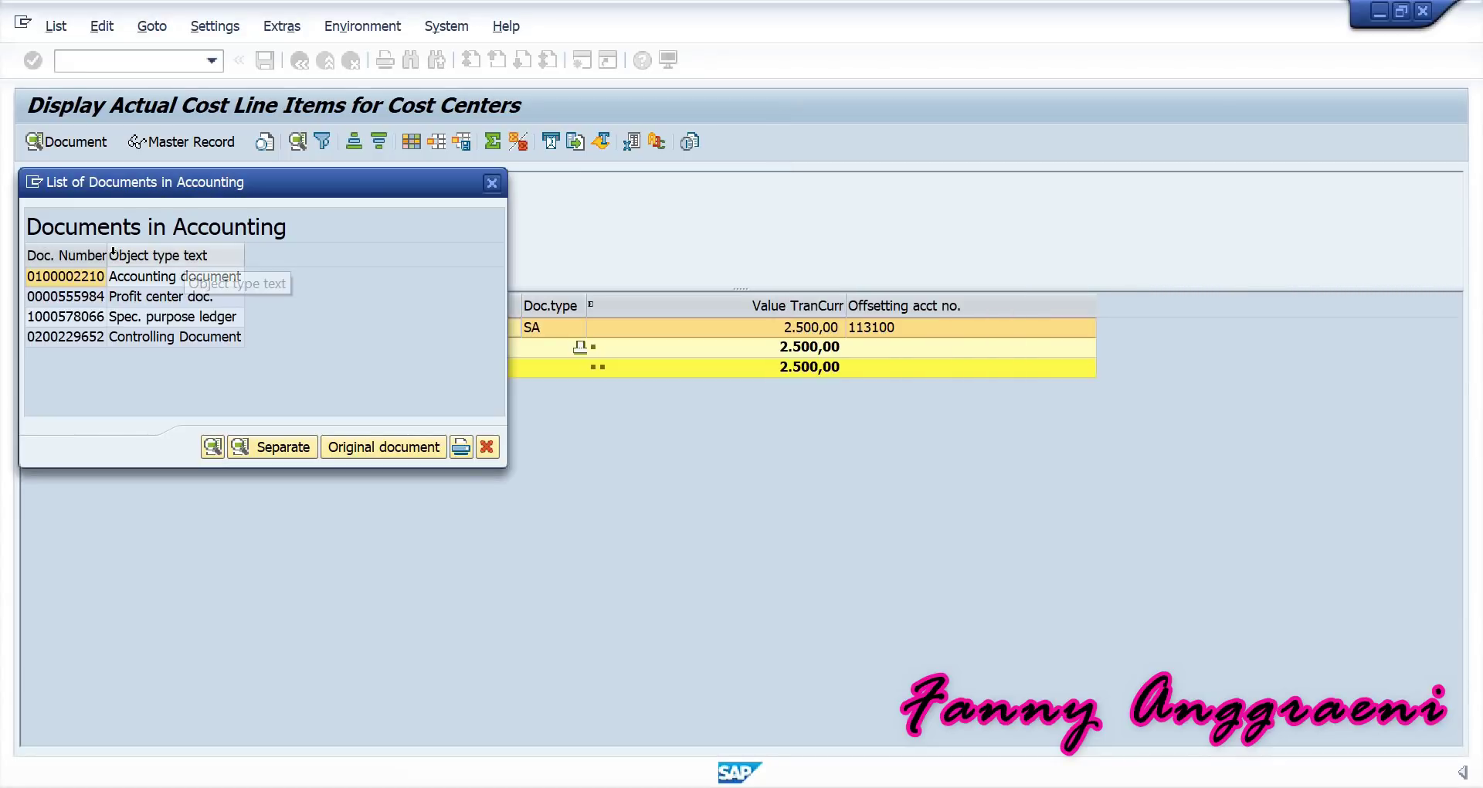
double_click(81, 278)
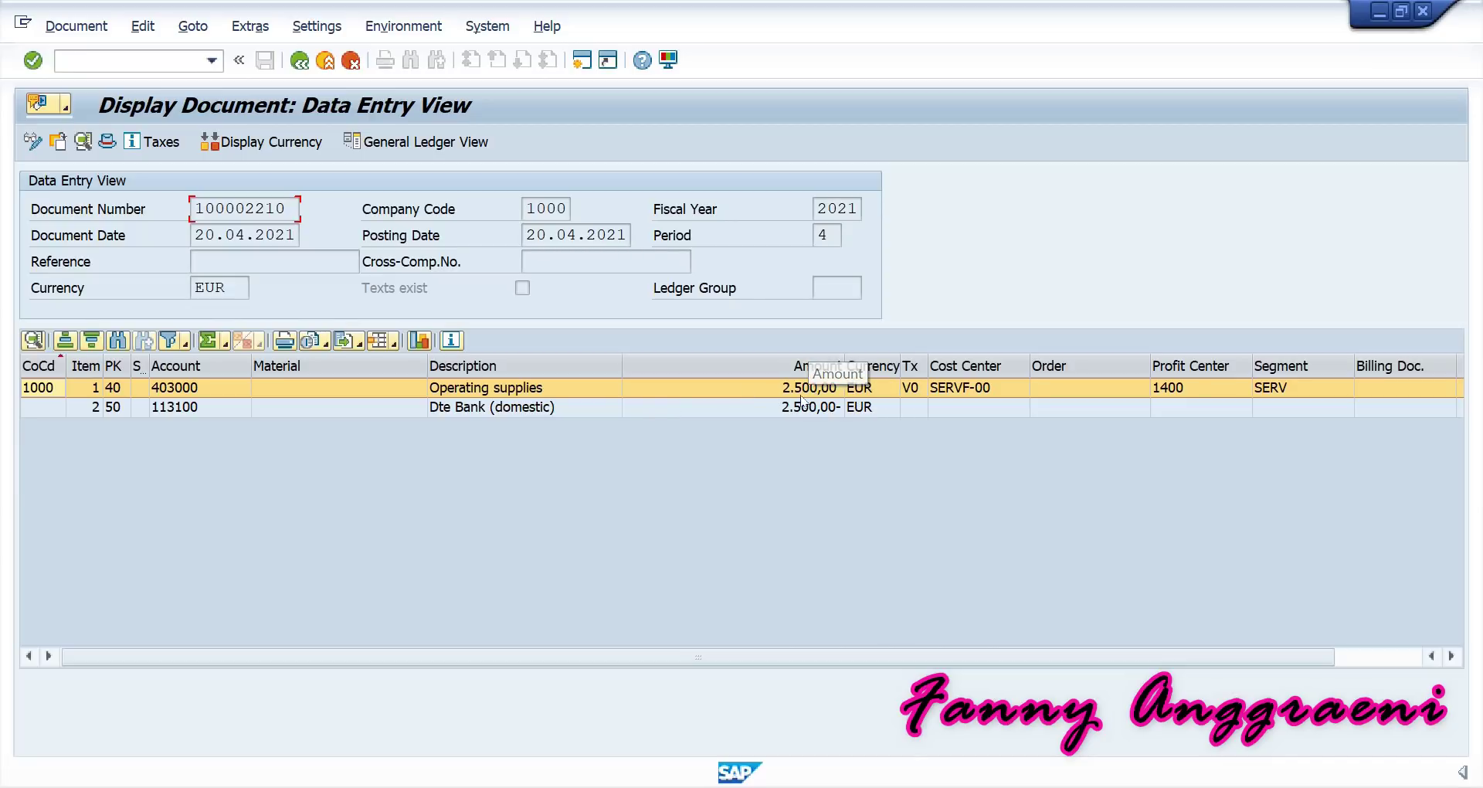
Review the document lines: 403000 Operating supplies 2.500,00 to SERVF-00 and 113100 Dte Bank.
click(828, 413)
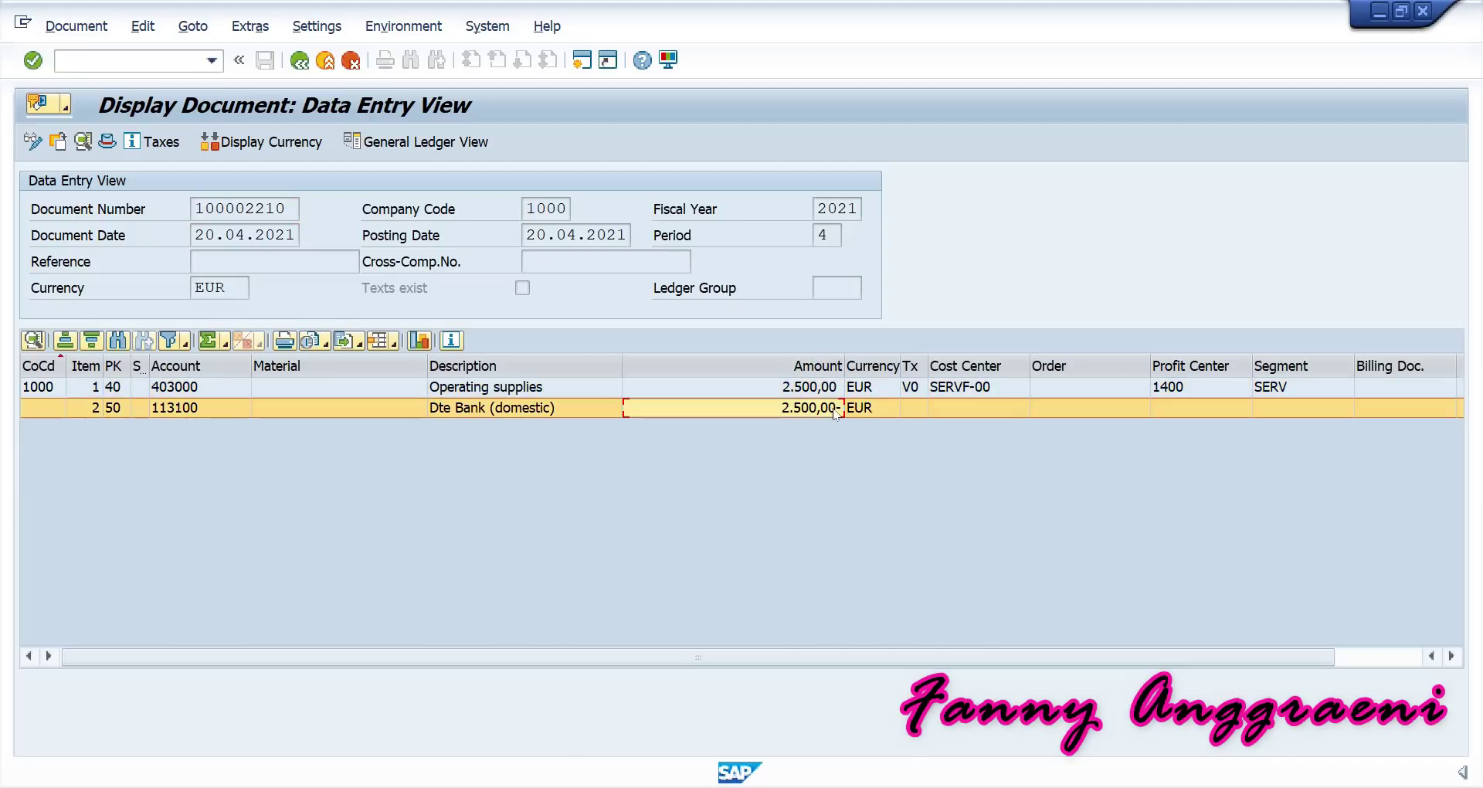
click(837, 392)
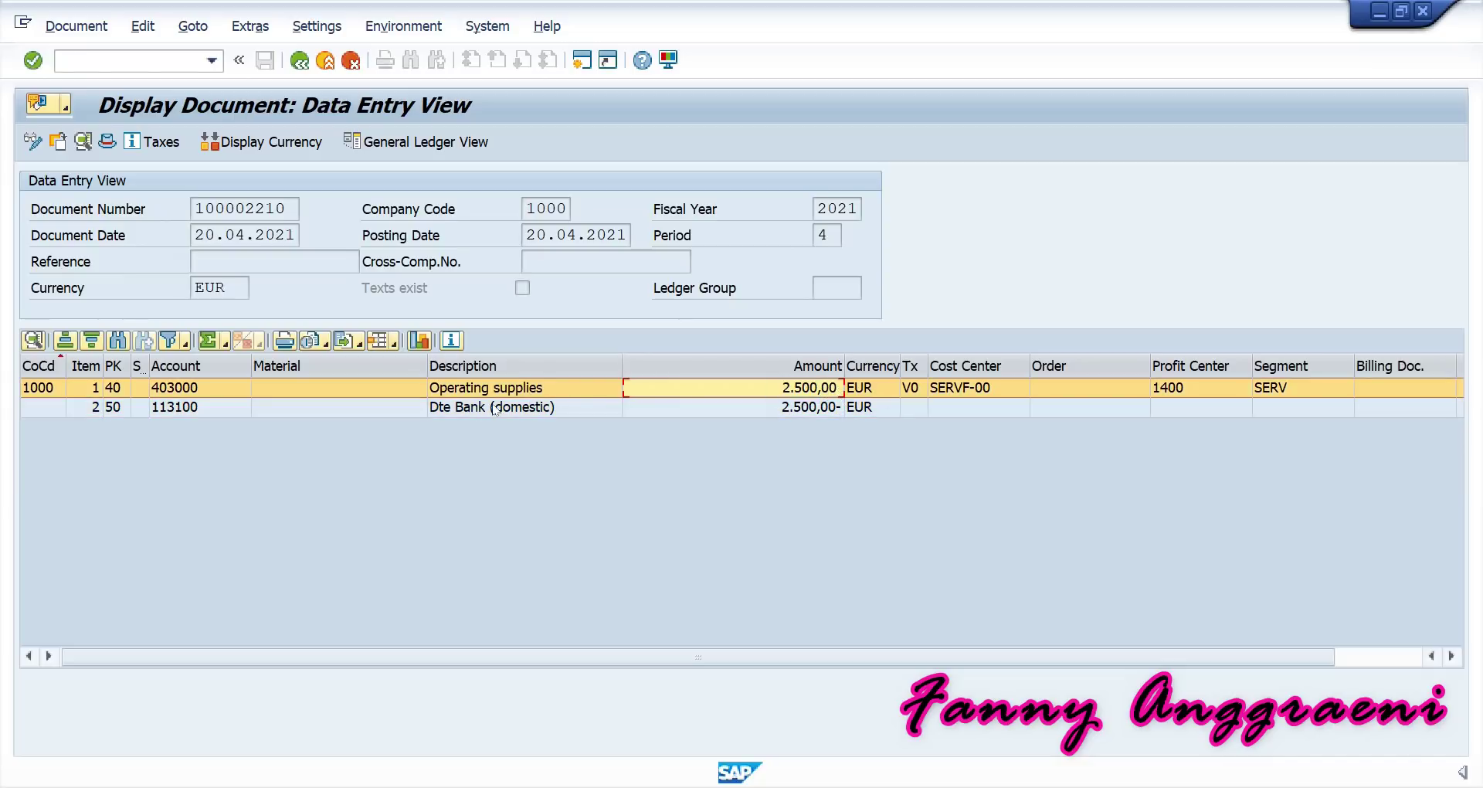
key(Down)
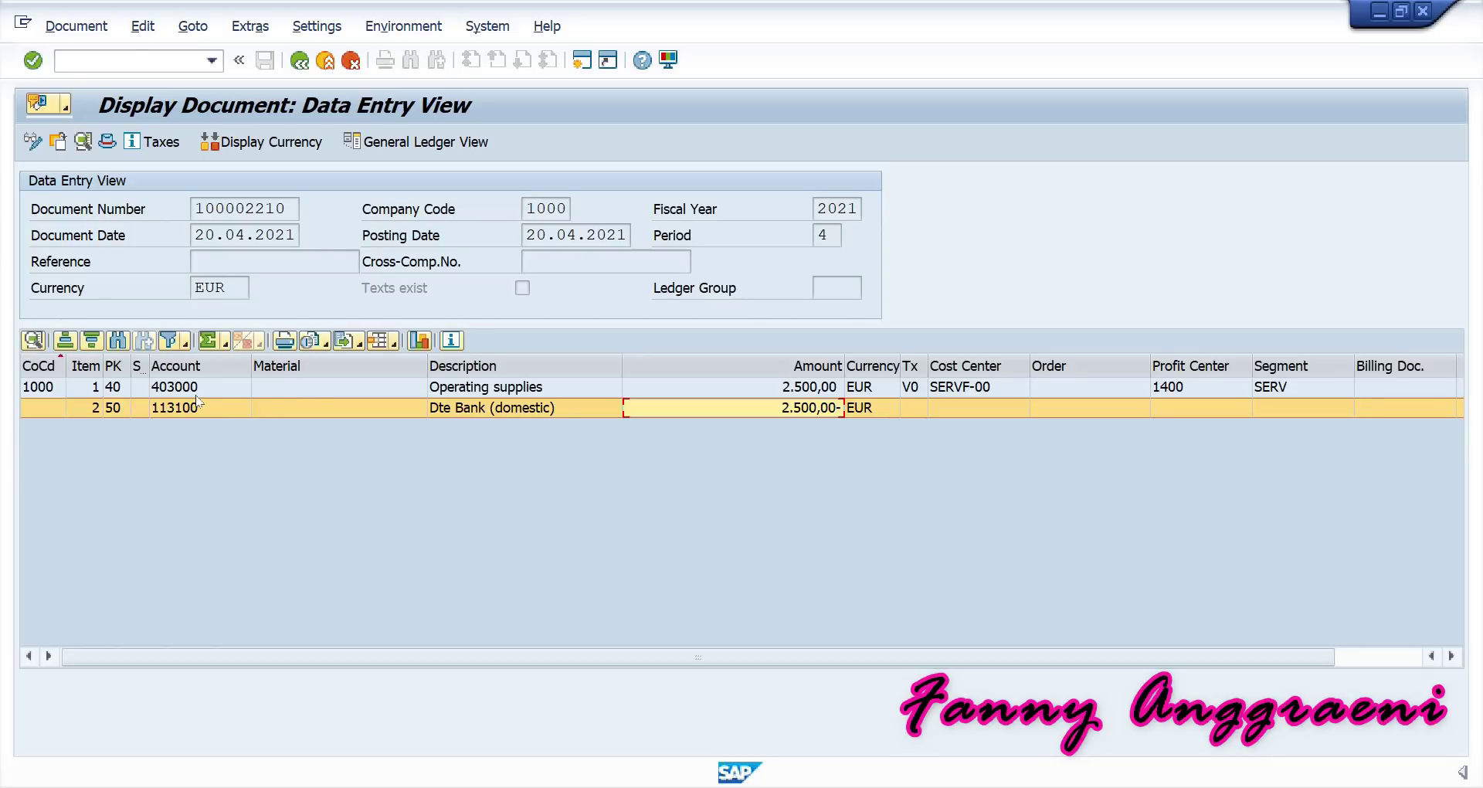
Return to the SAP Easy Access menu with /n.
click(132, 62)
text(/n)
key(Return)
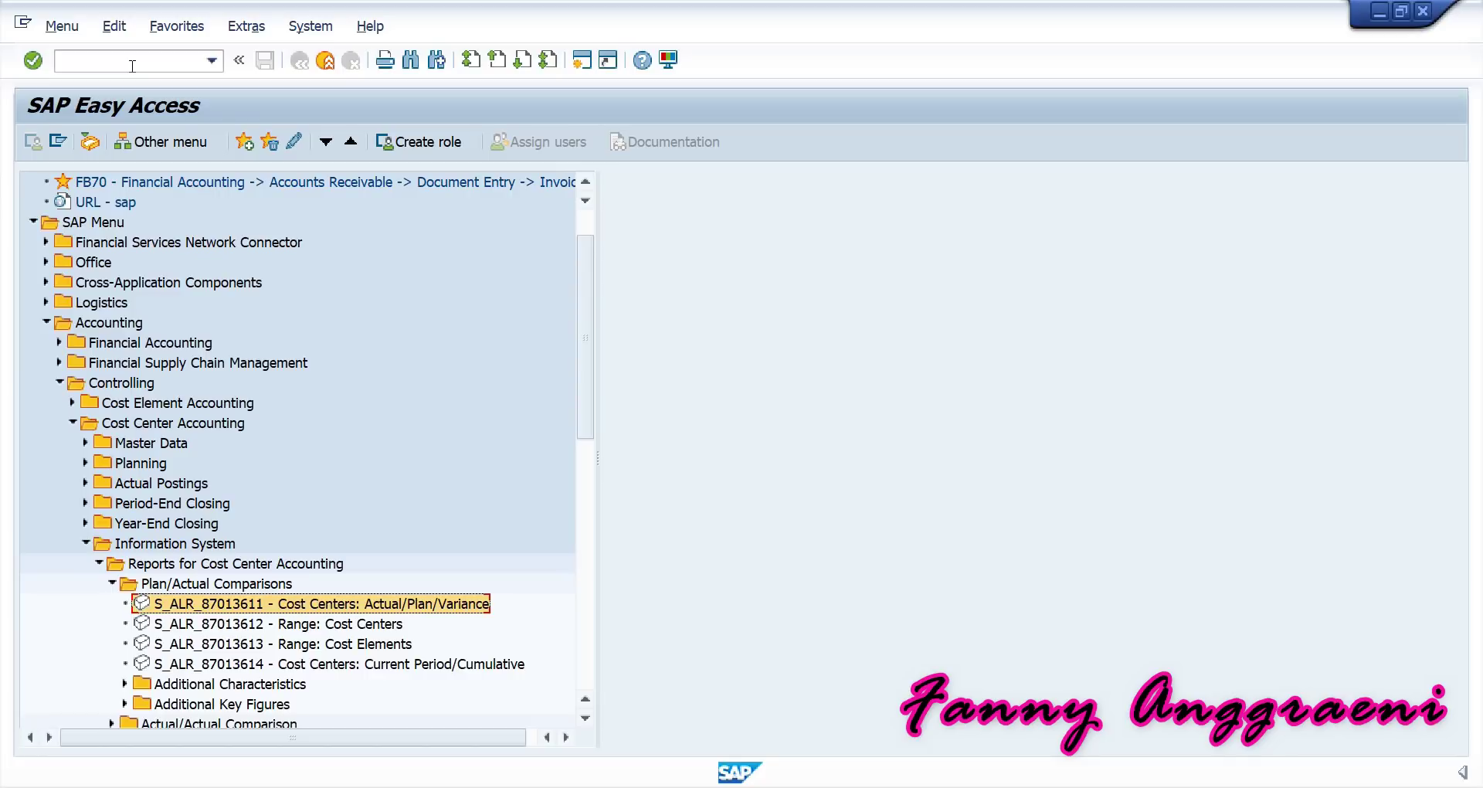
Navigate Logistics > Materials Management > Inventory Management > Goods Movement and launch MB1A Goods Issue.
click(45, 321)
click(46, 362)
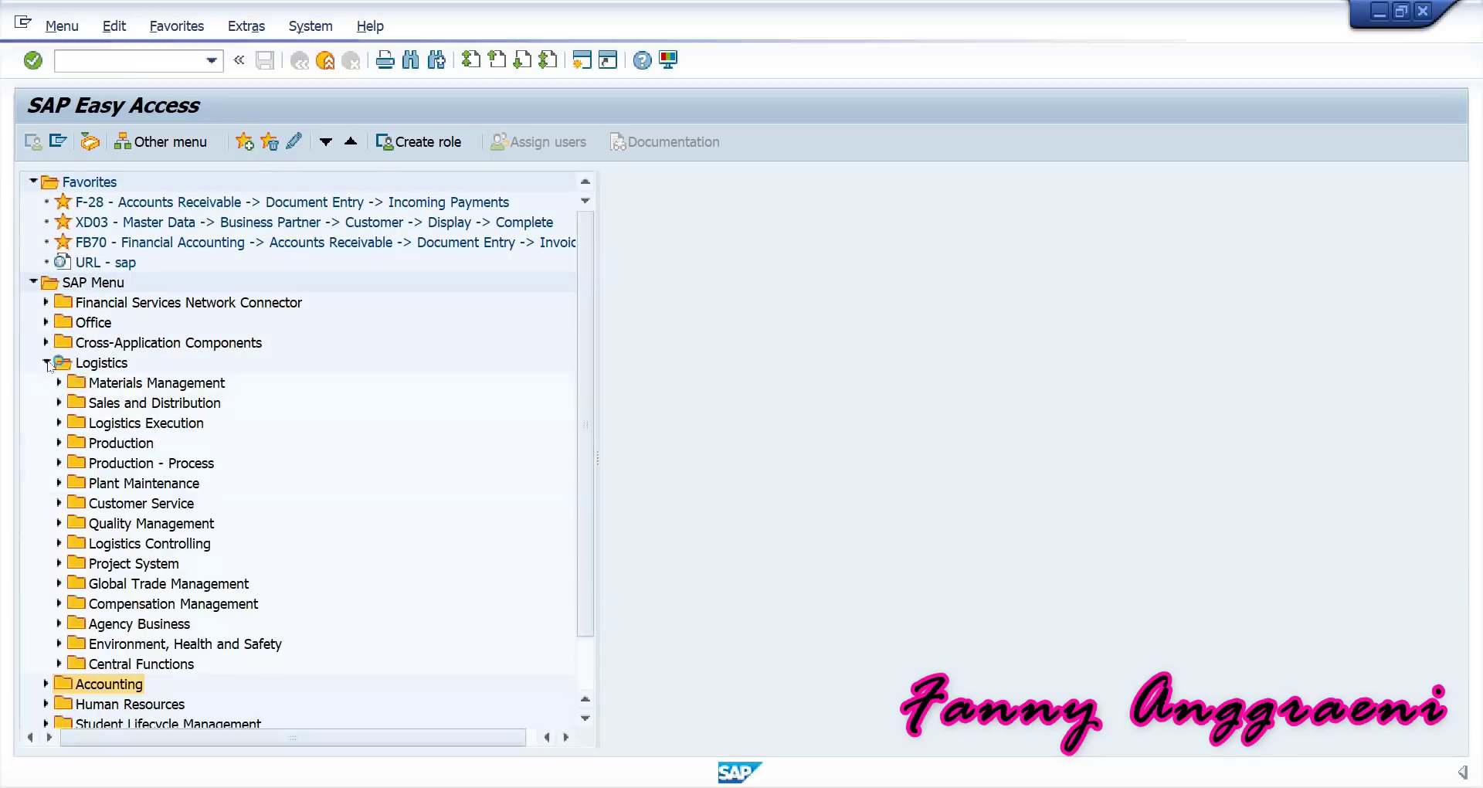
click(58, 383)
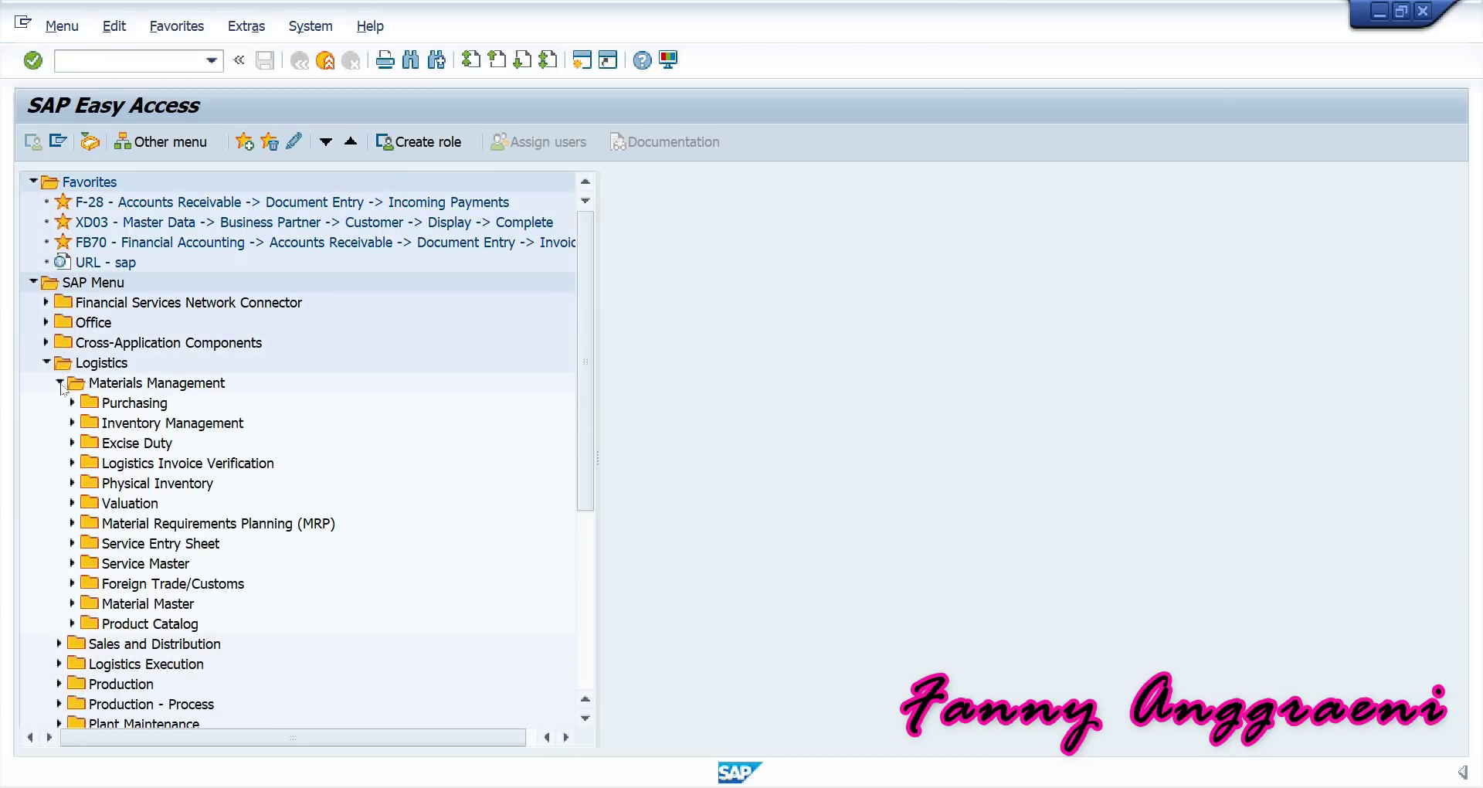
click(72, 422)
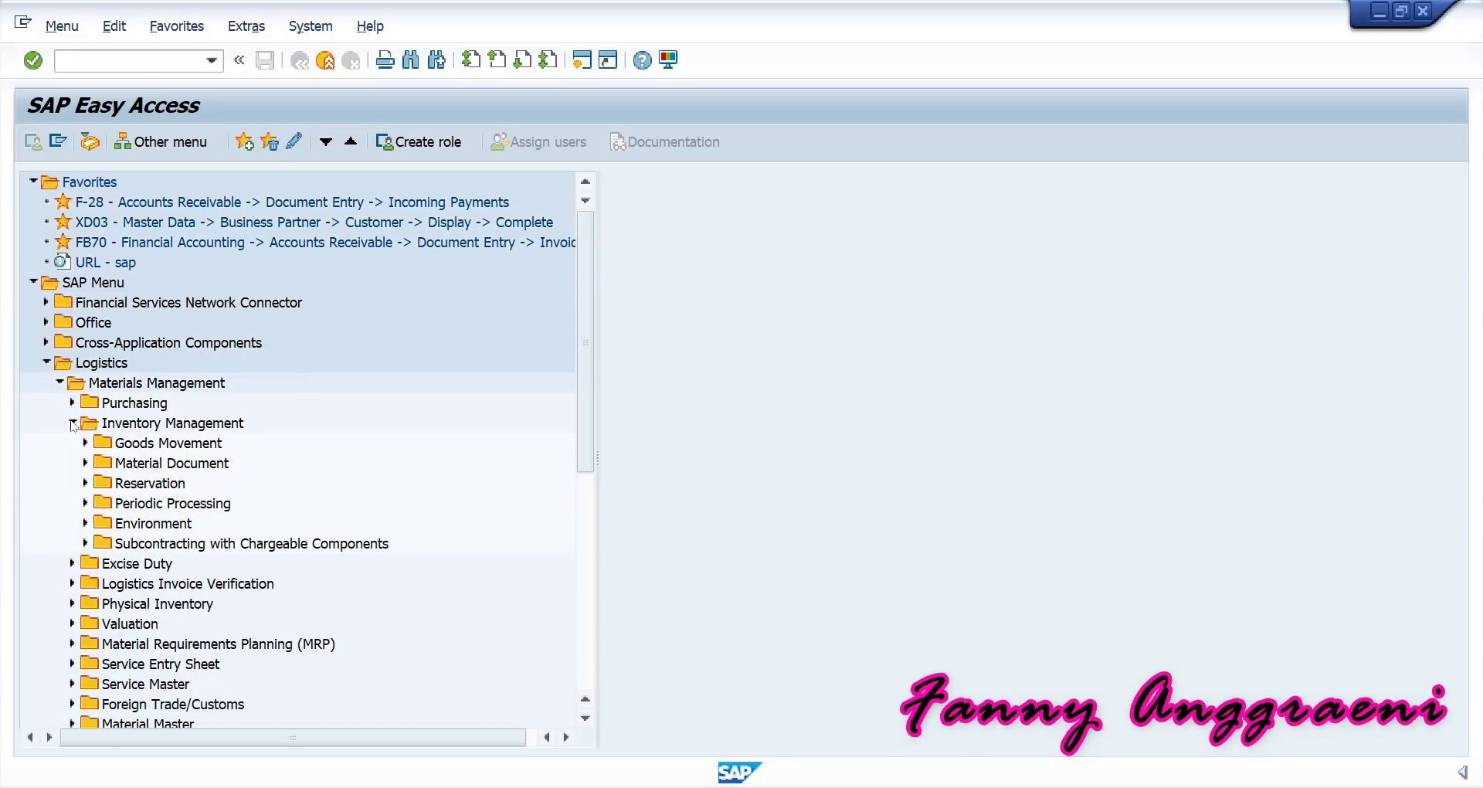
click(85, 442)
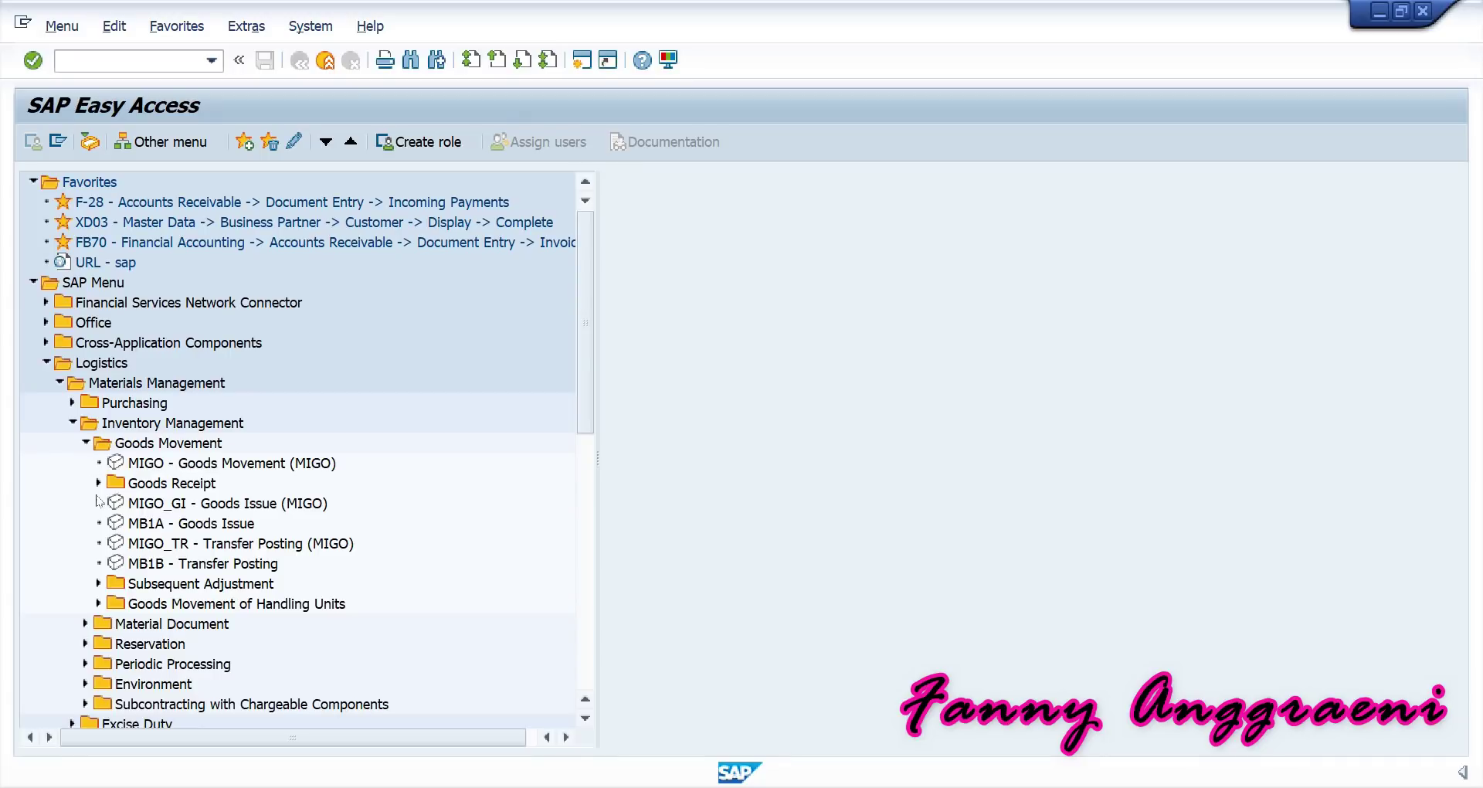
click(152, 524)
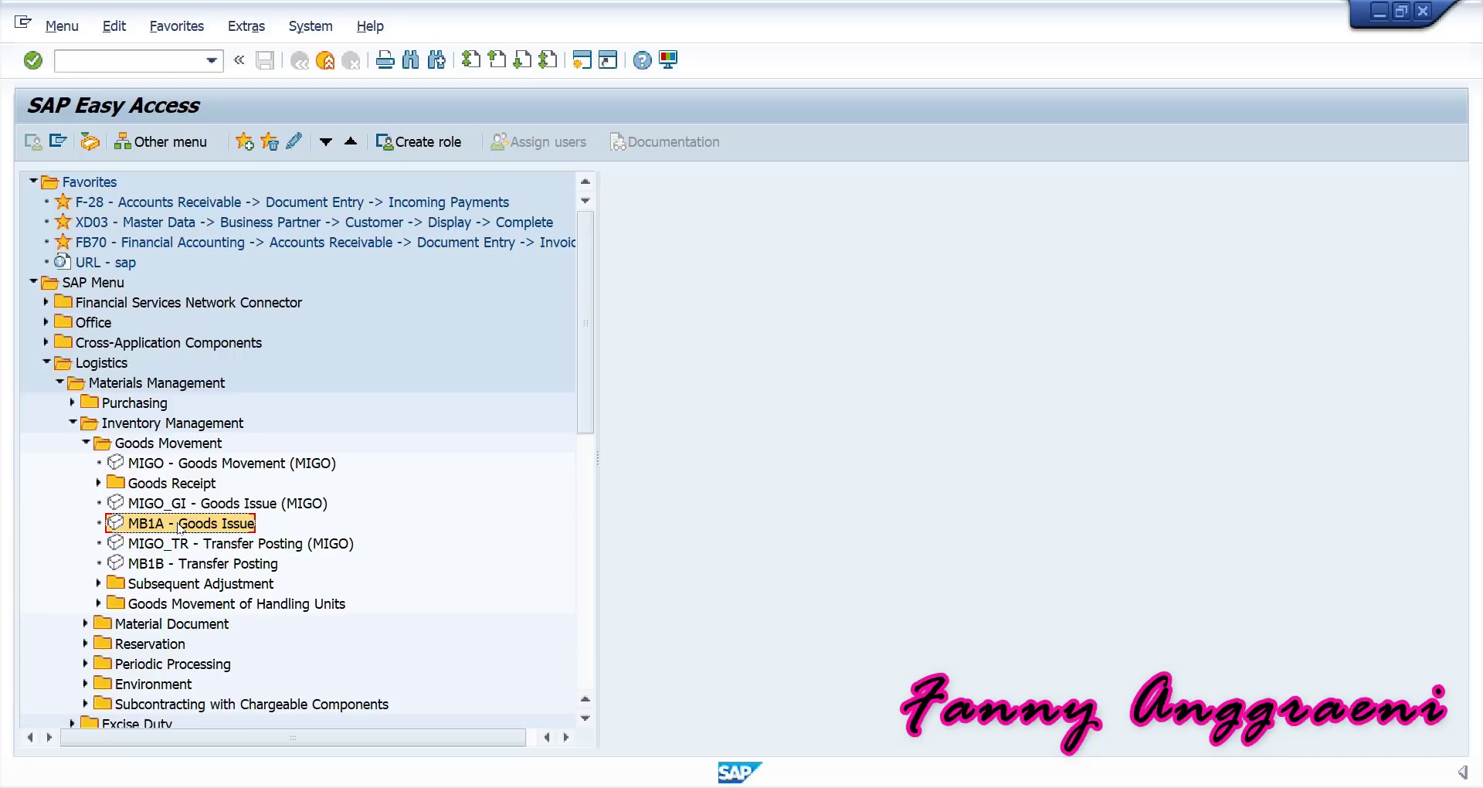
double_click(180, 526)
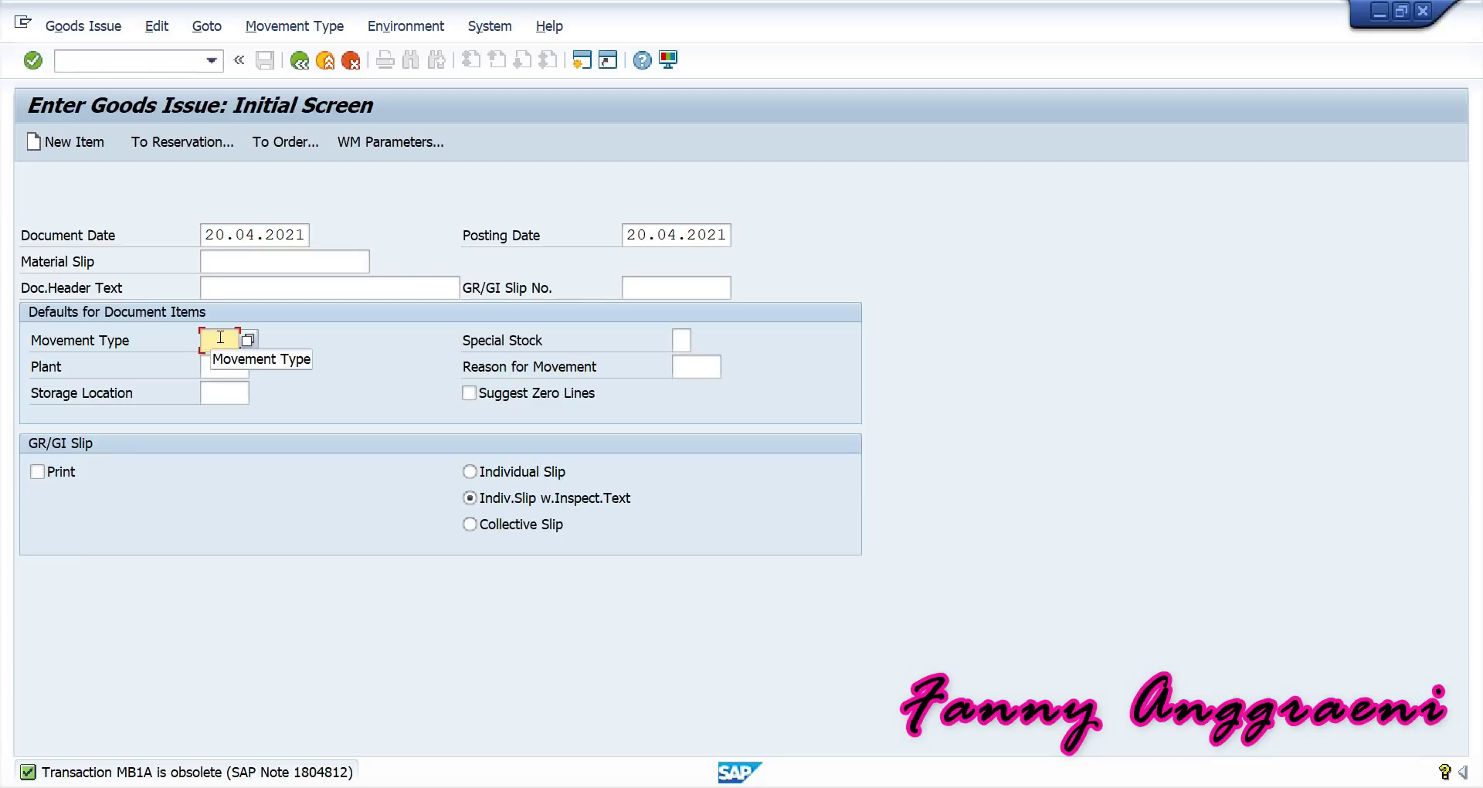
Enter movement type 201, plant 1000 and storage location 0001, checking the storage location list.
text(201)
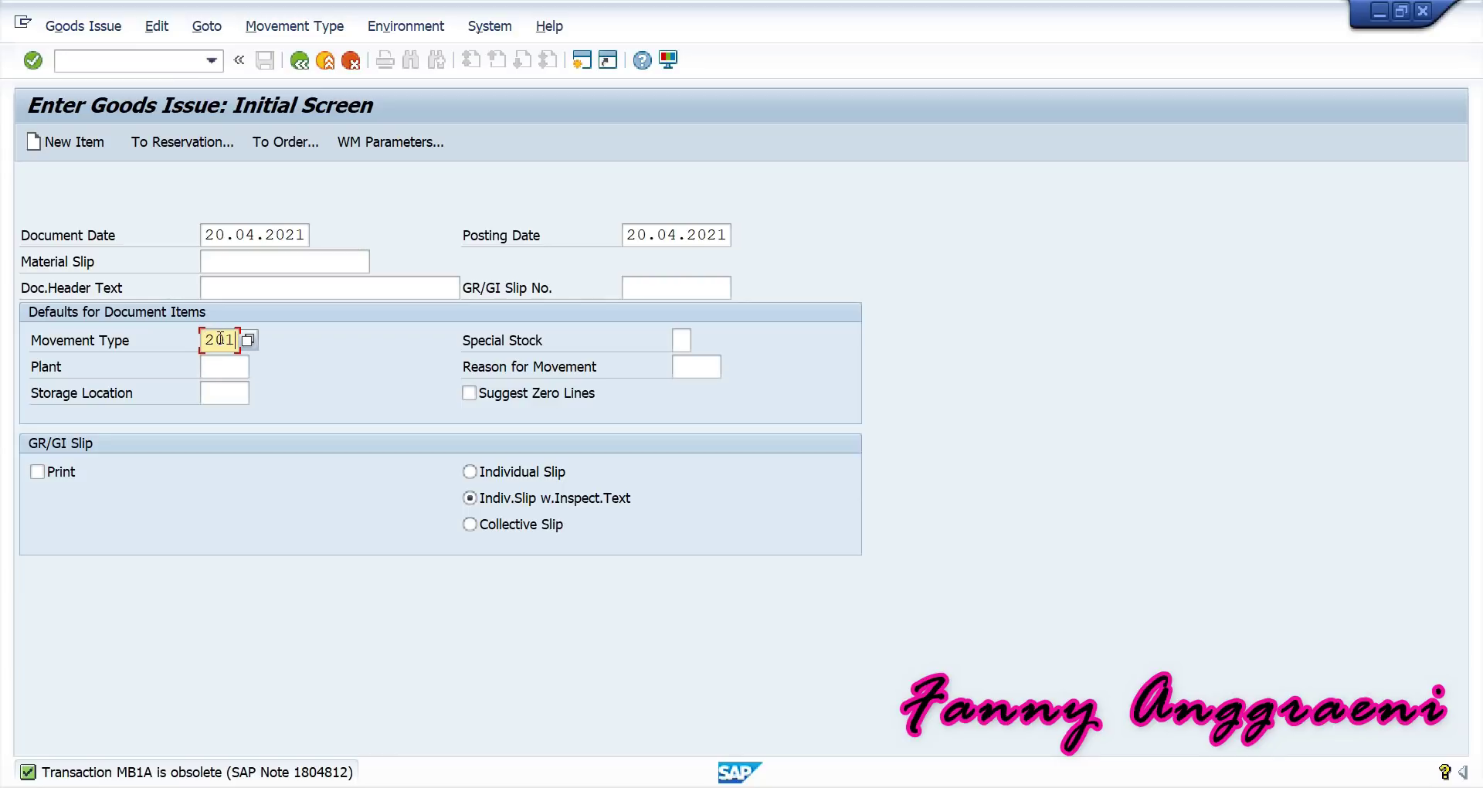
click(230, 367)
text(1000)
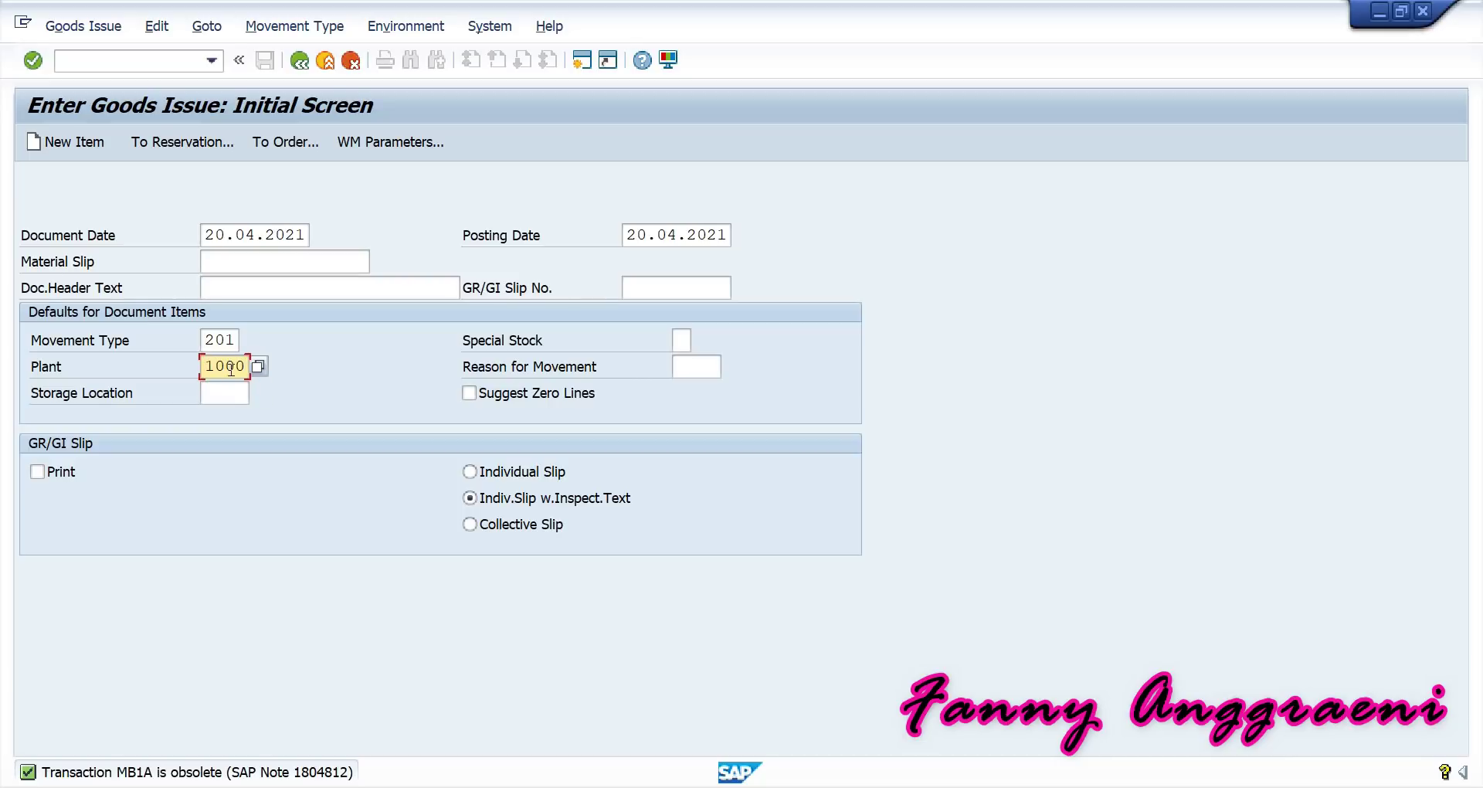
click(234, 394)
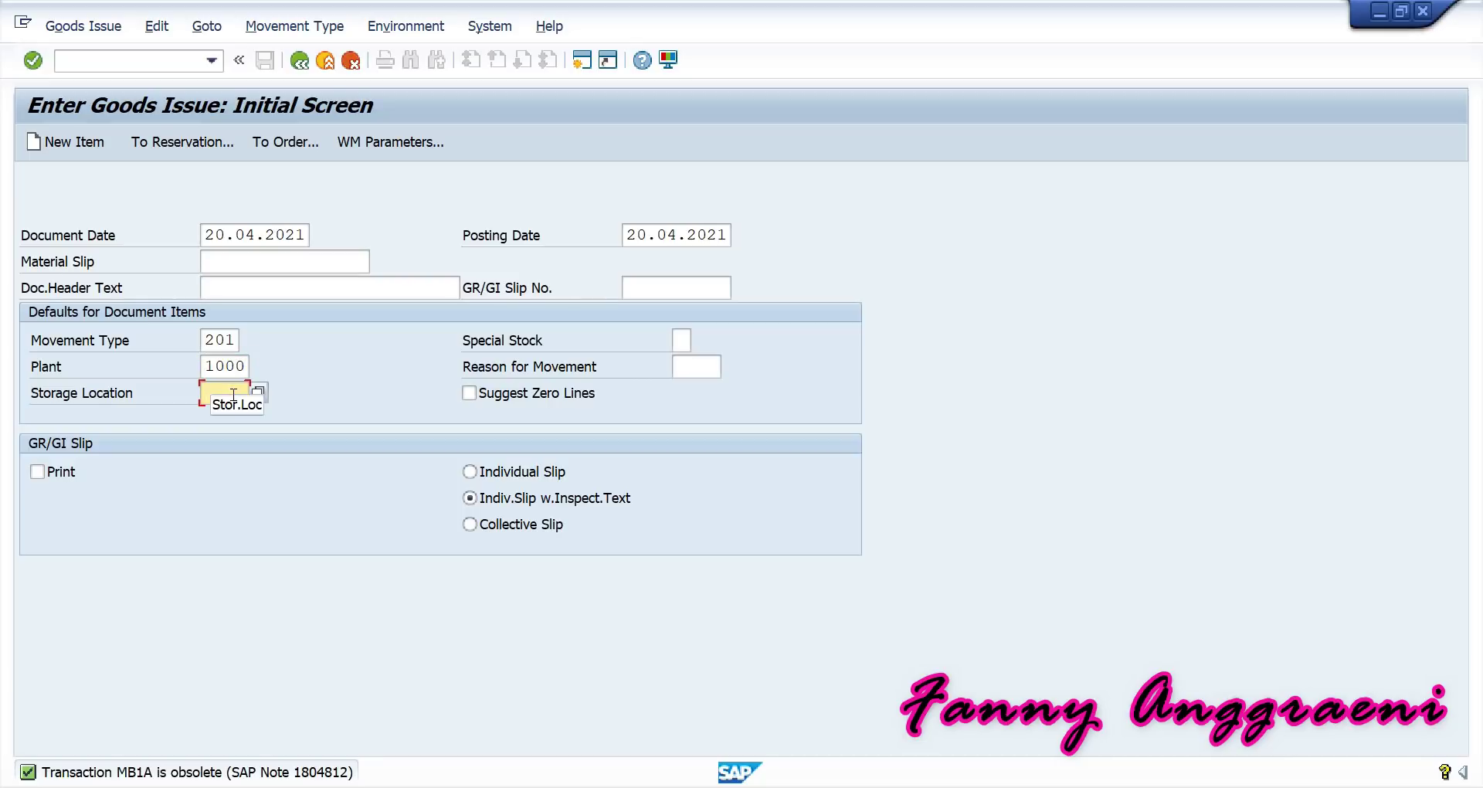
text(0001)
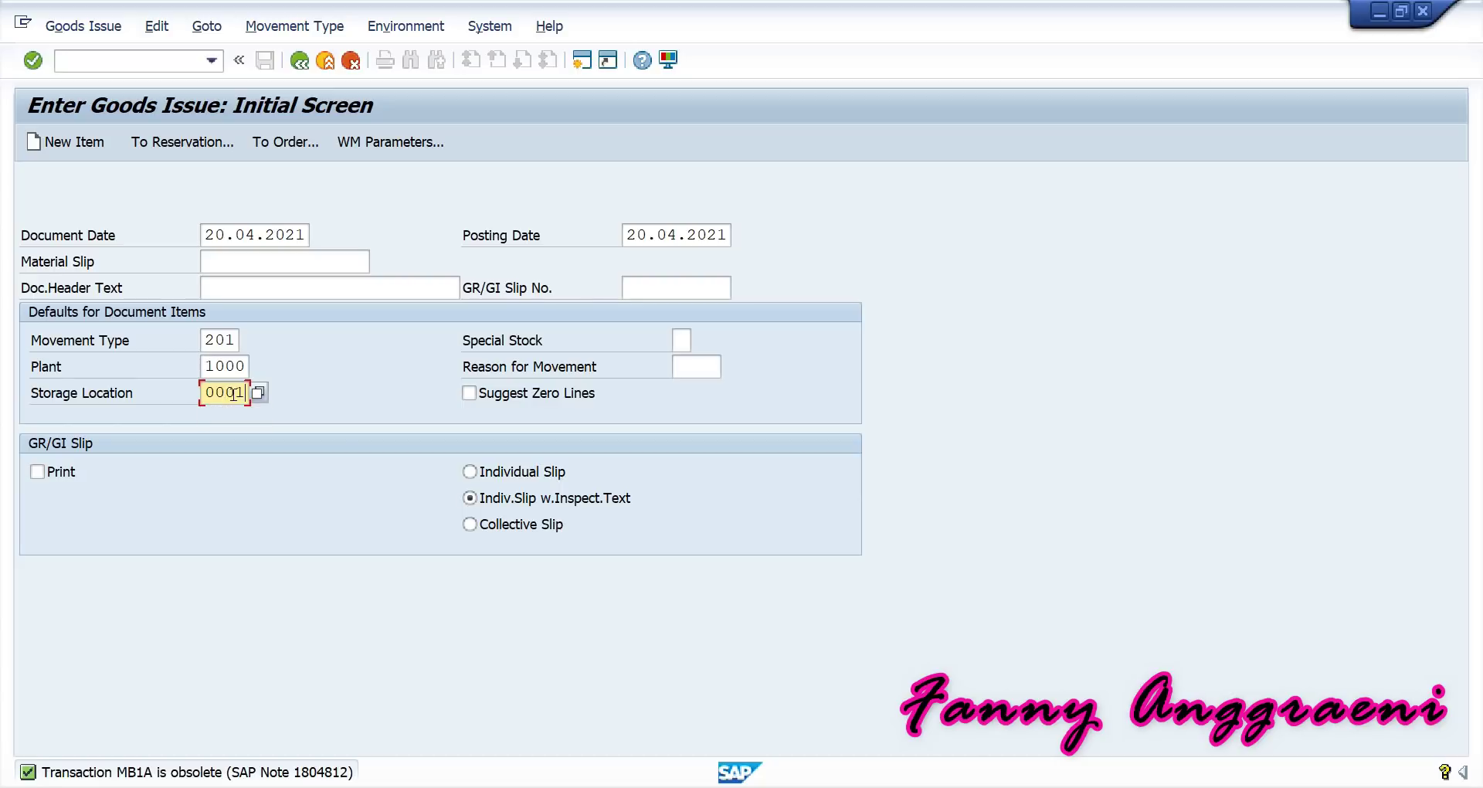
key(Return)
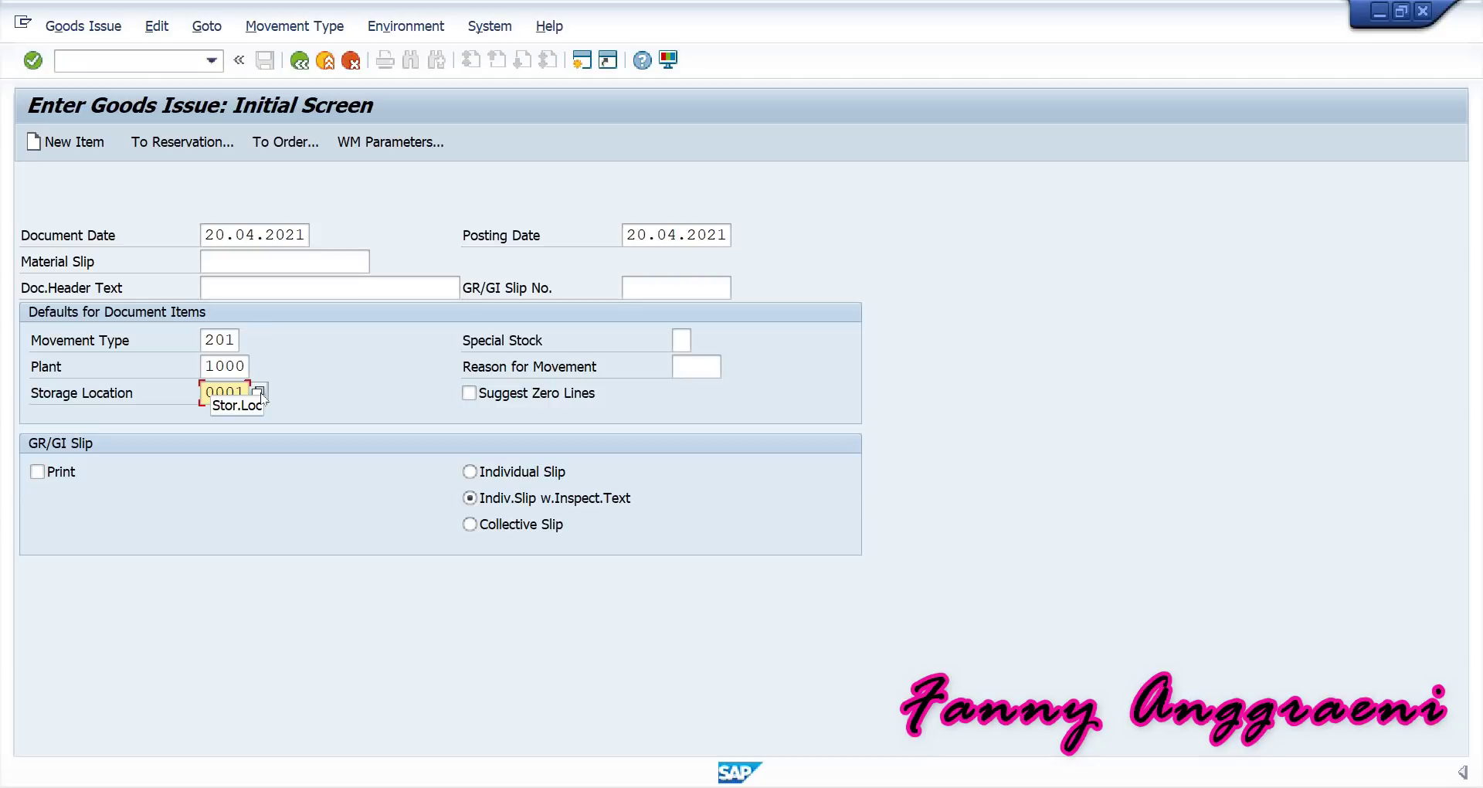
key(Return)
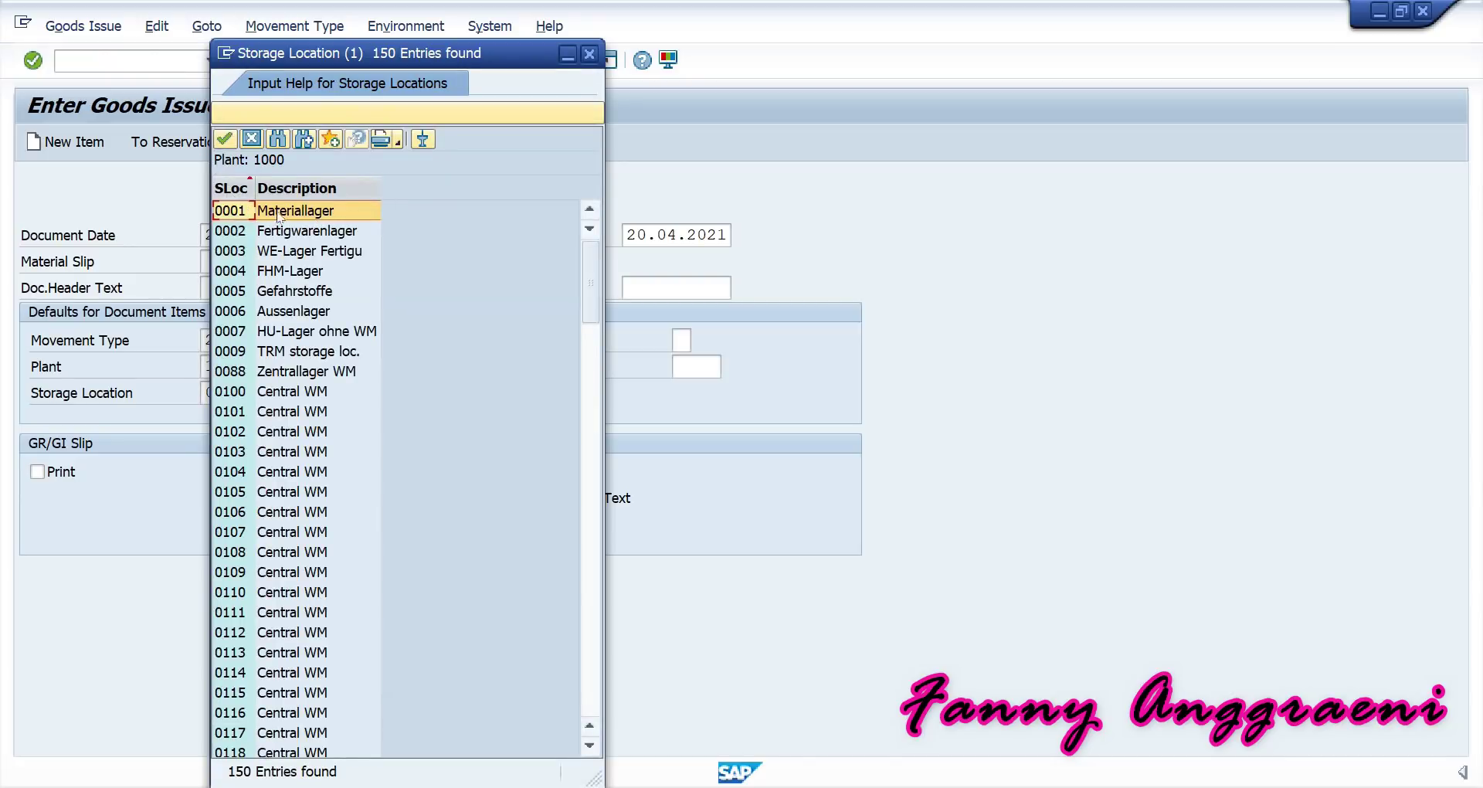
click(589, 55)
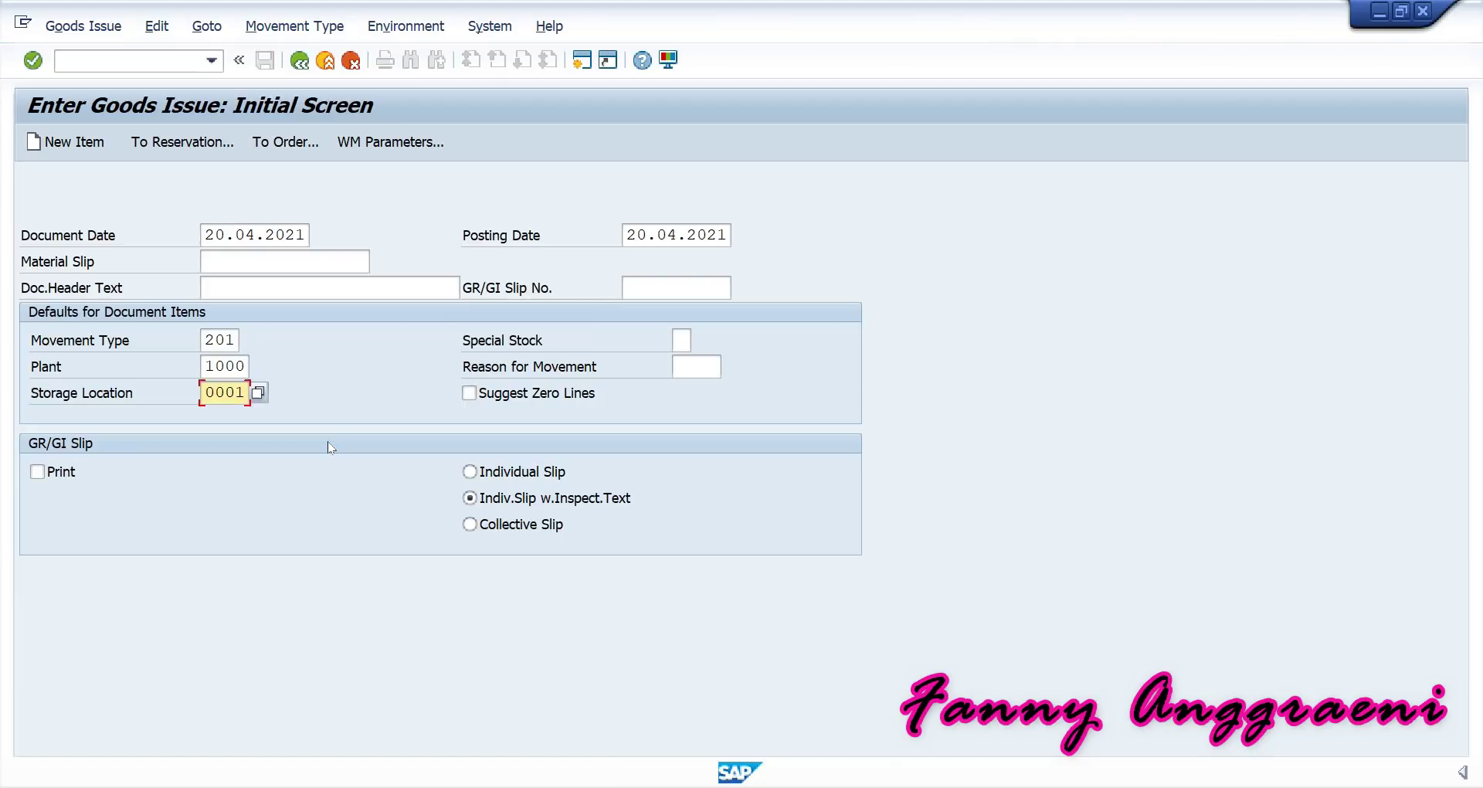
Add item 1 with material R-TF200 and quantity 20.
key(Return)
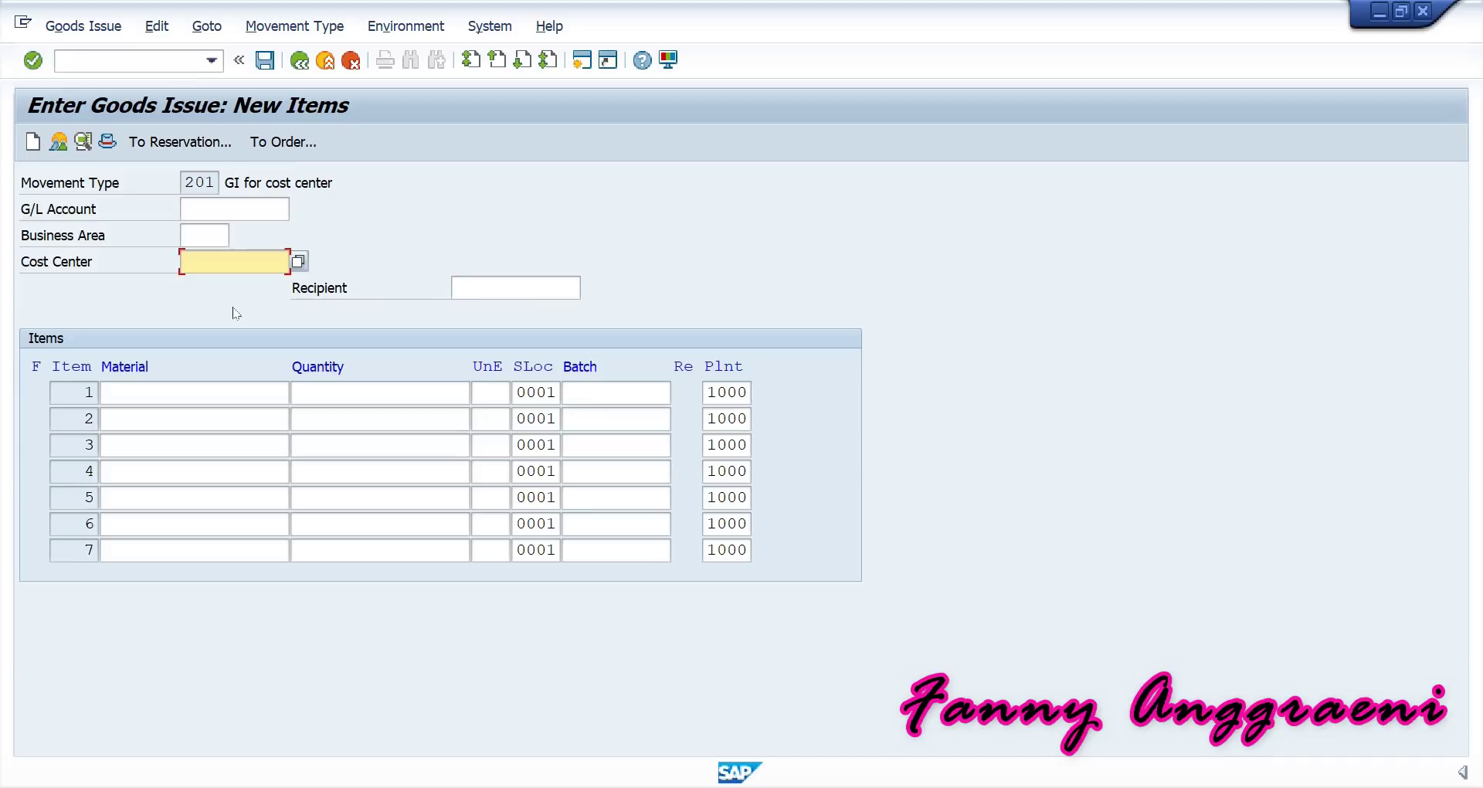
click(224, 388)
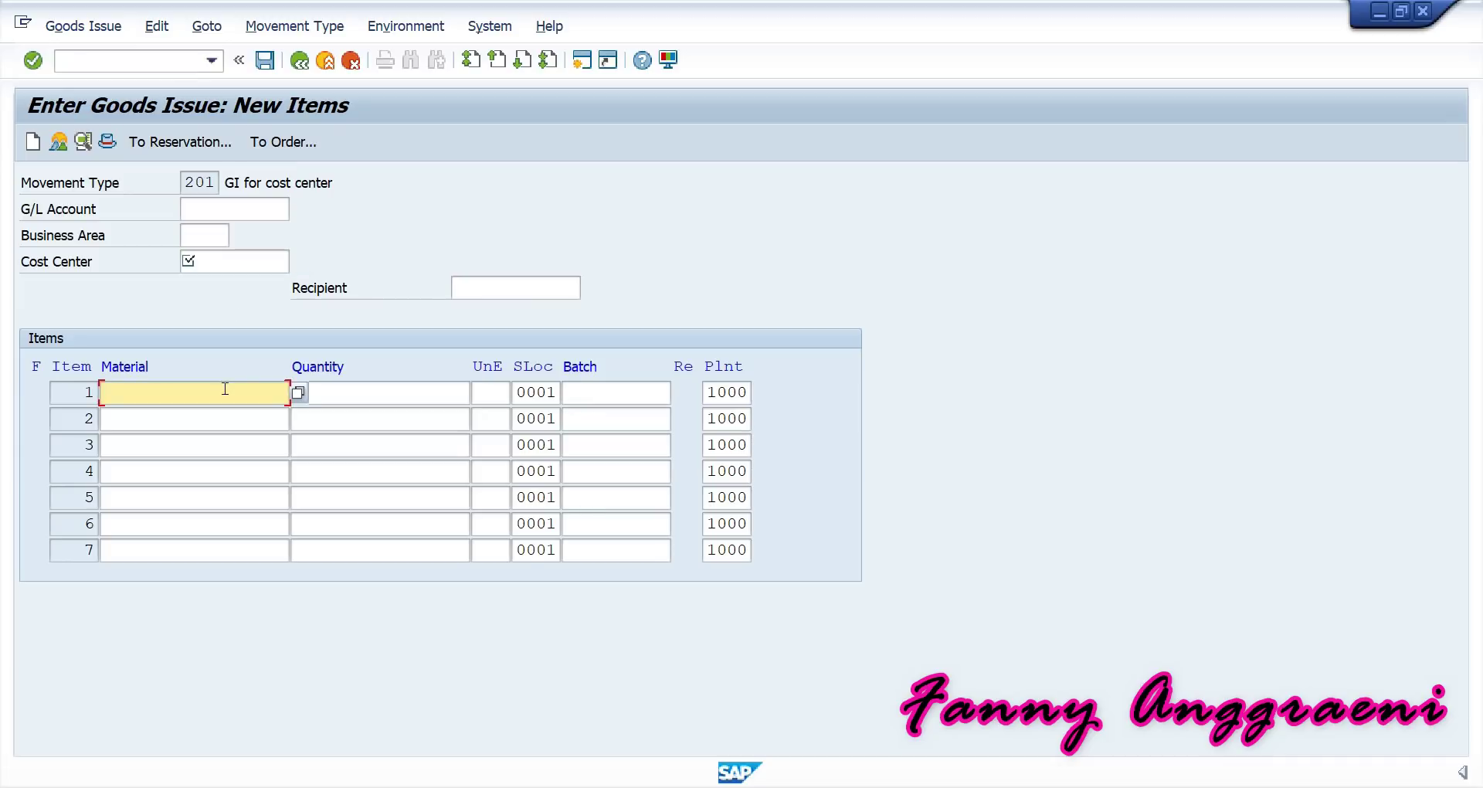
text(R)
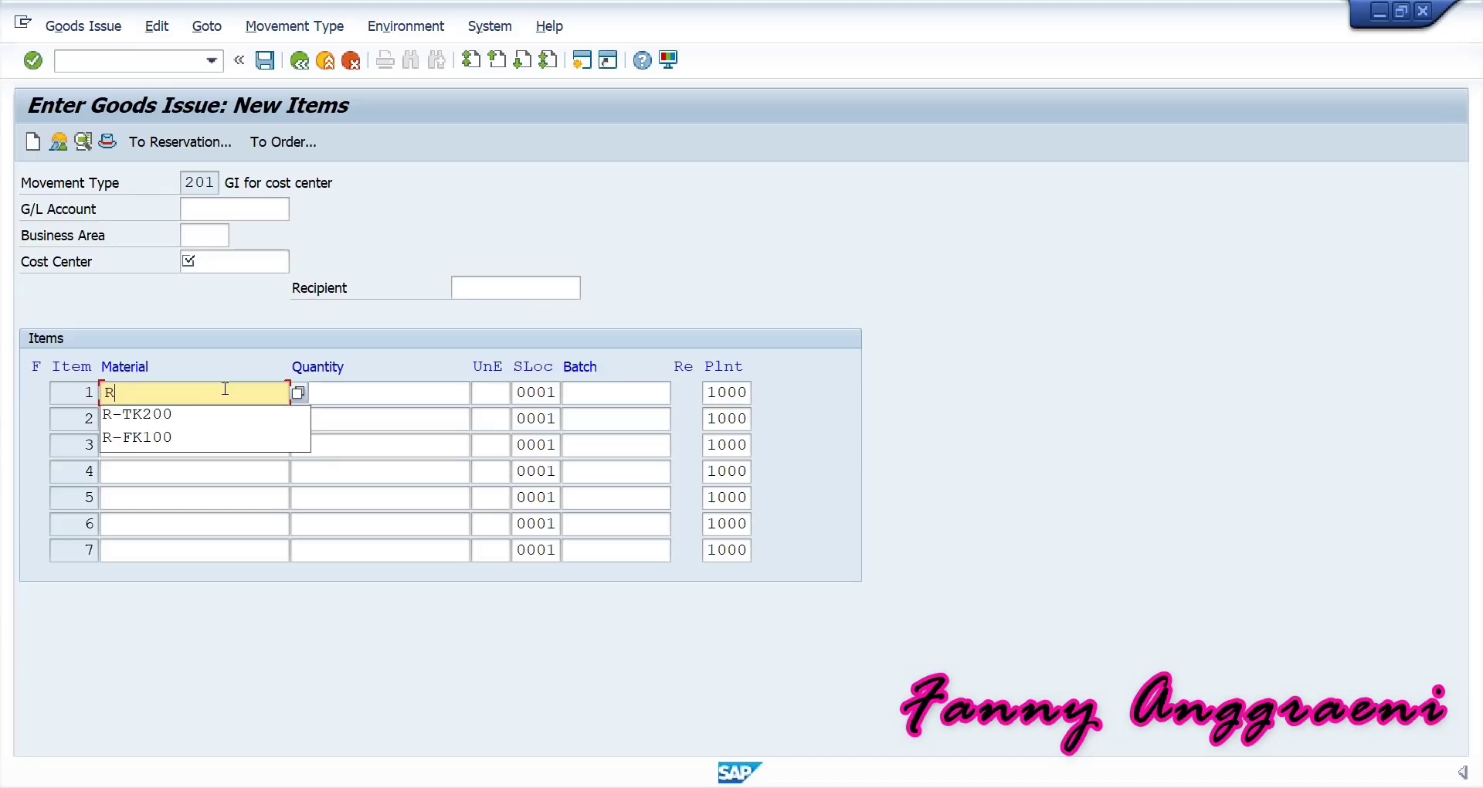
text(-T)
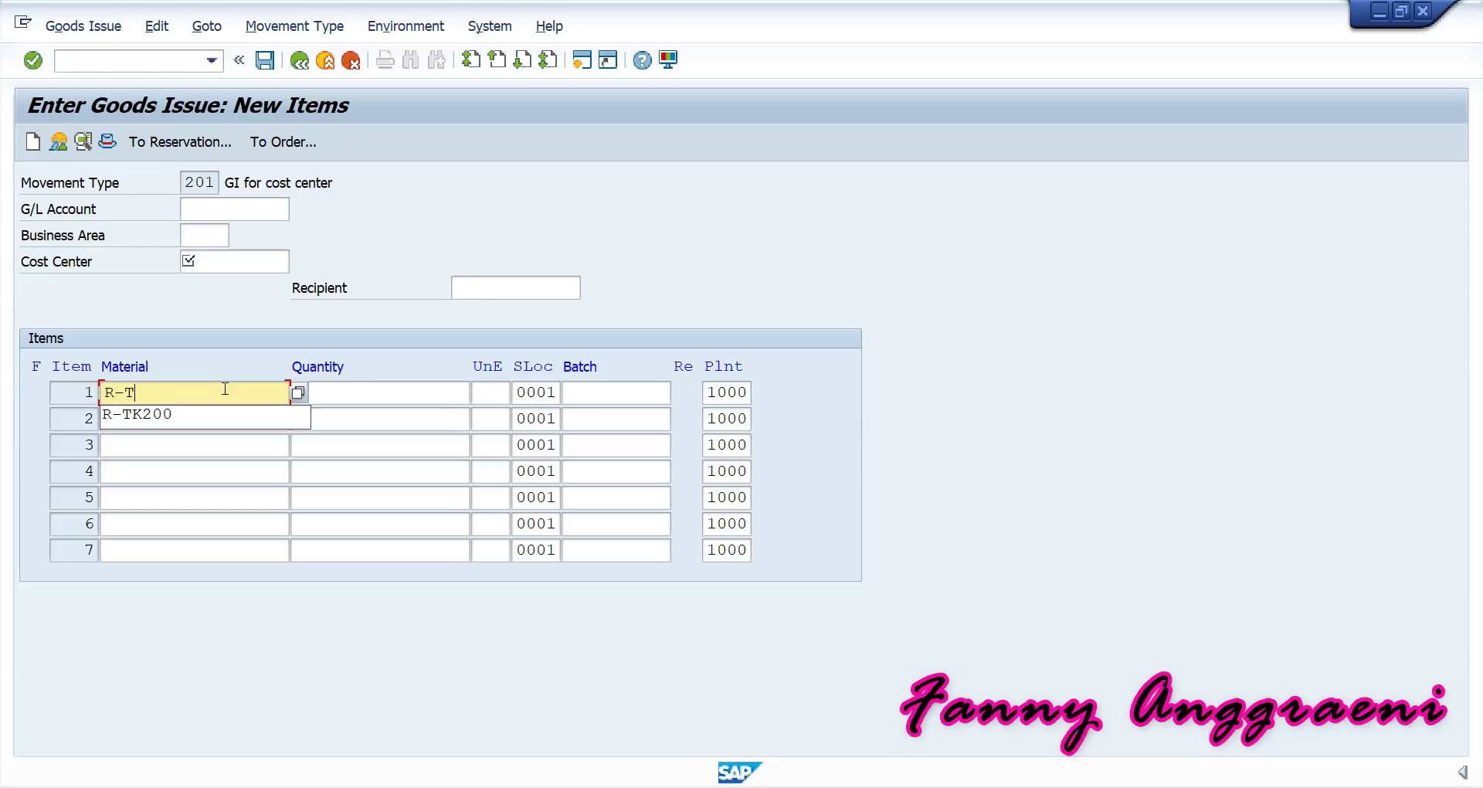
text(F)
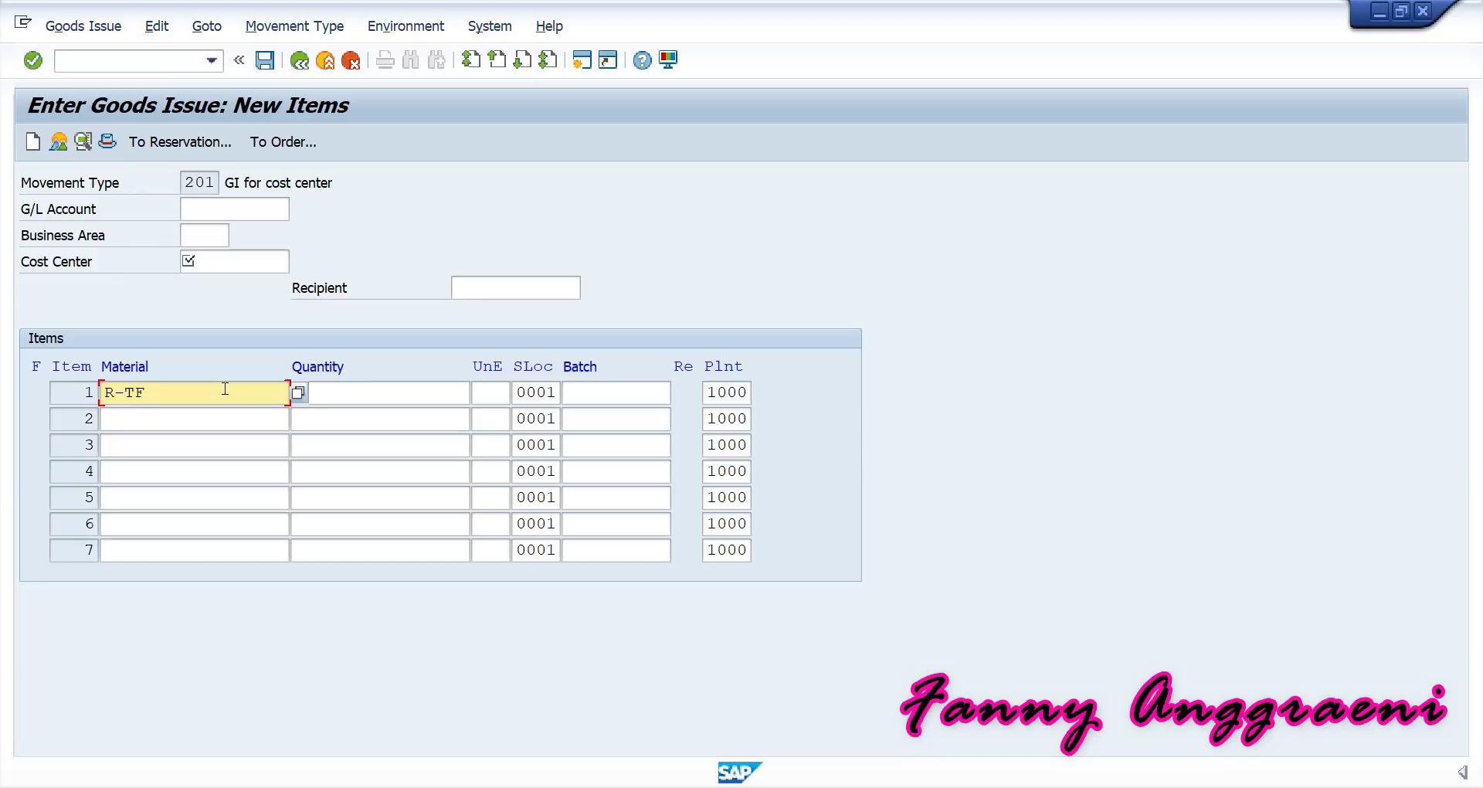
text(2)
text(00)
click(345, 384)
text(20)
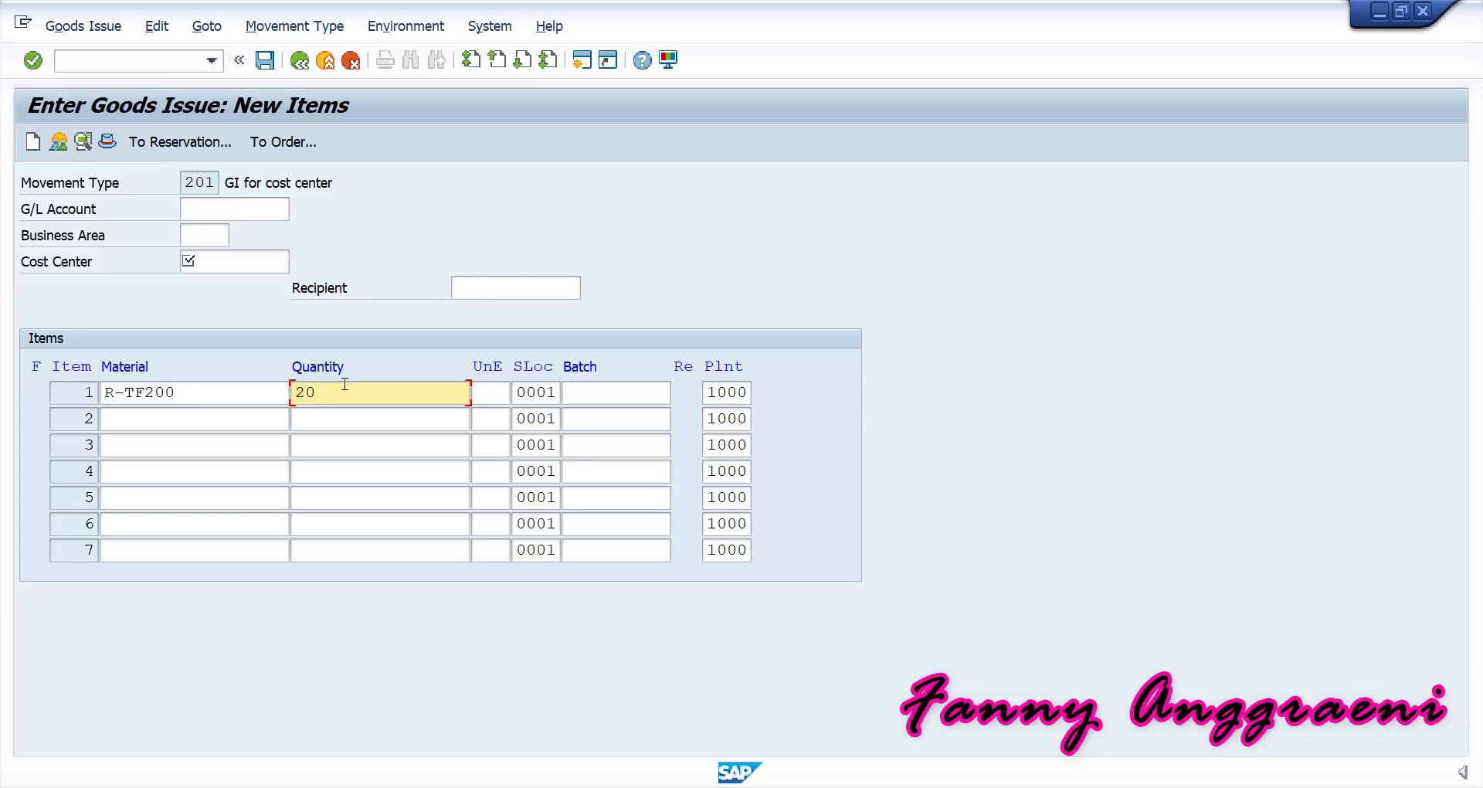
Enter cost center SERVF-00 and have the item checked.
click(234, 262)
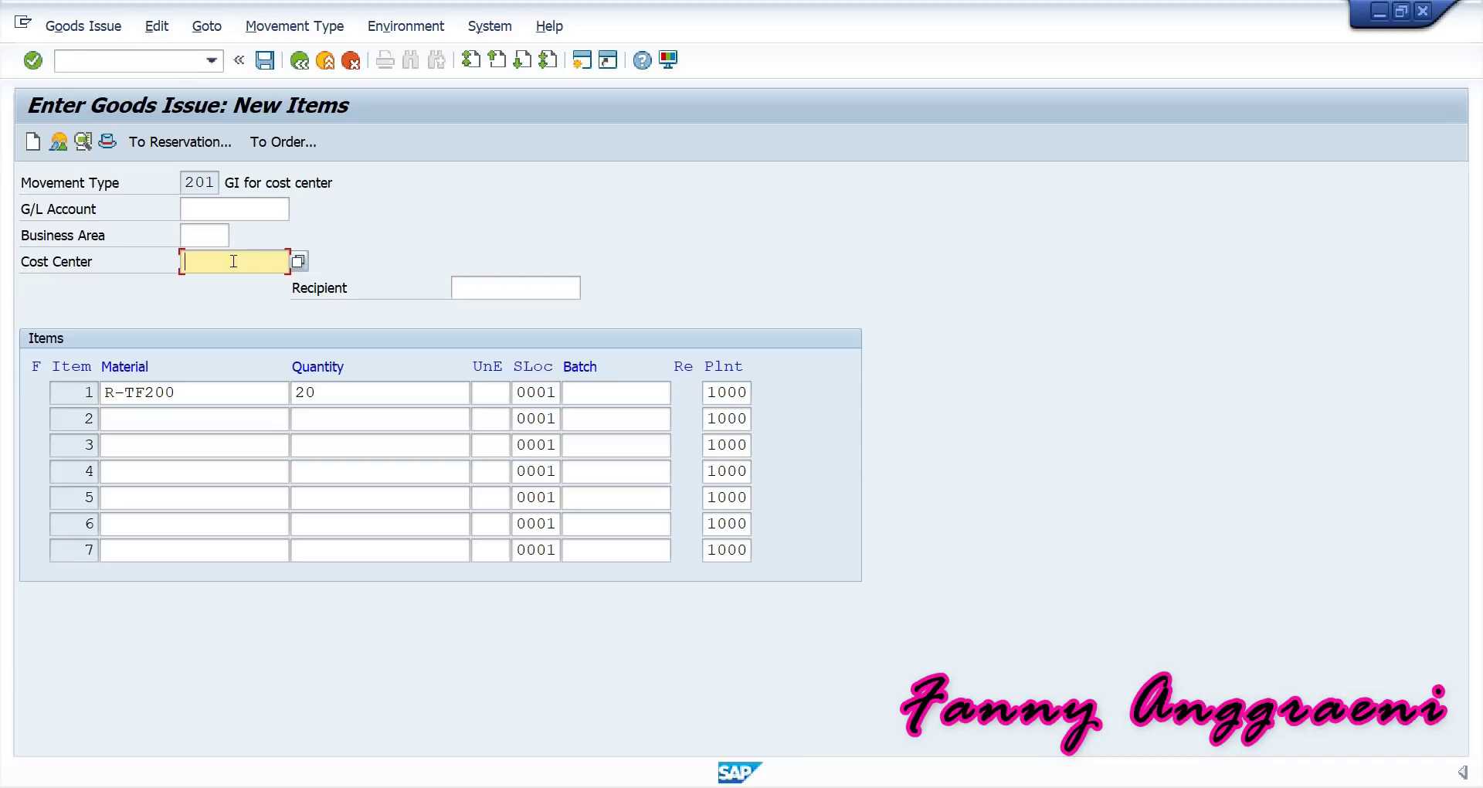
text(SERV)
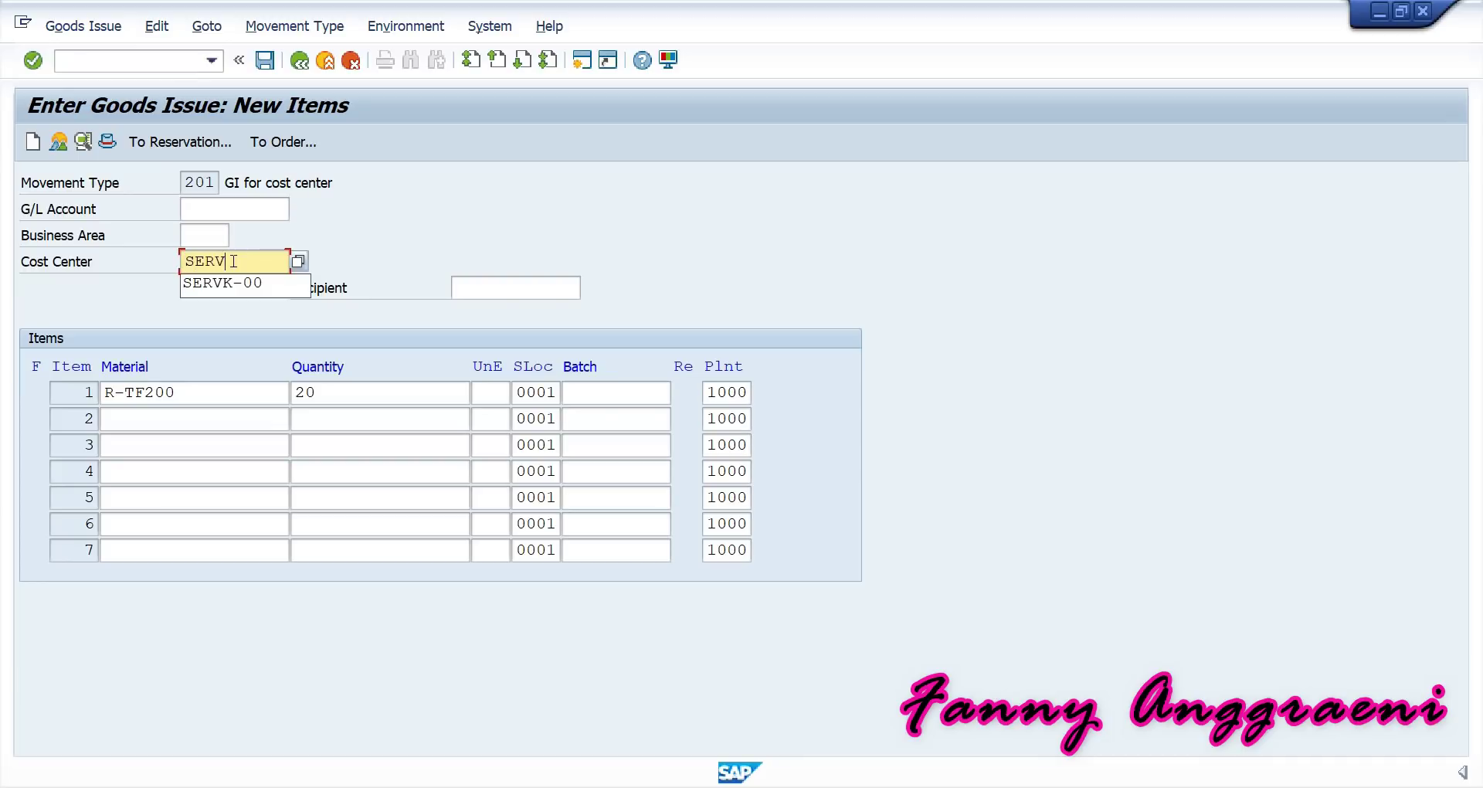
text(E-00)
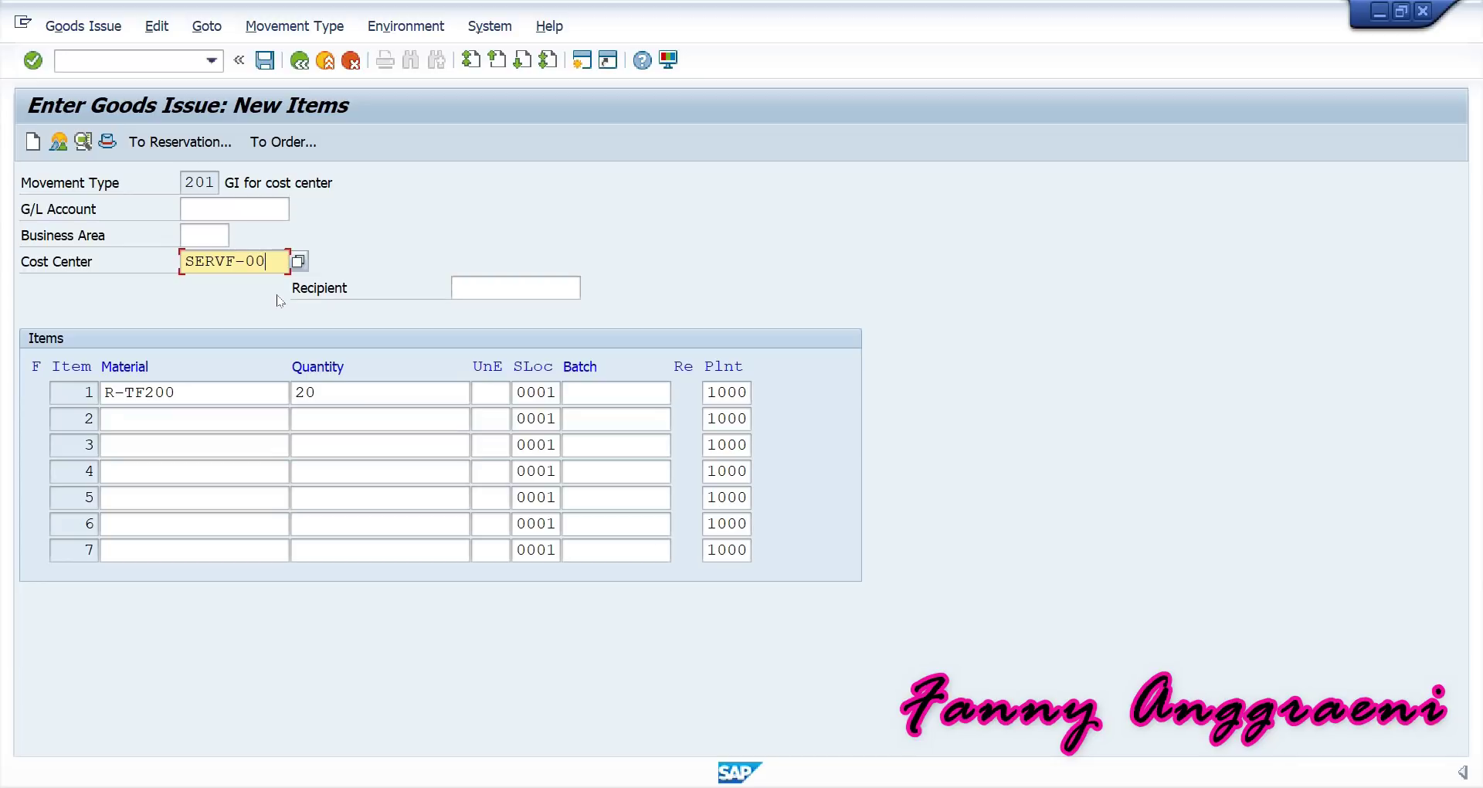
key(Return)
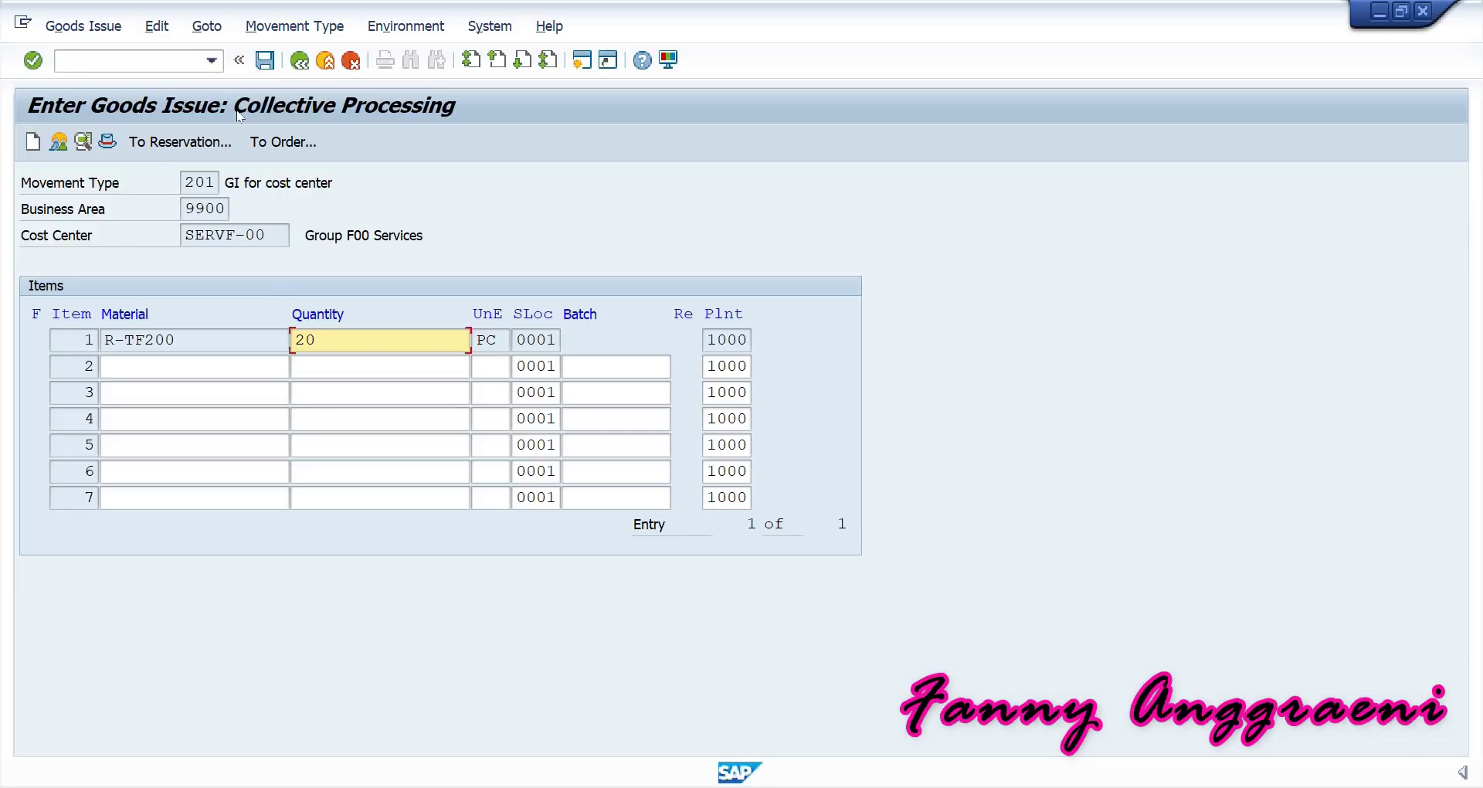
click(264, 62)
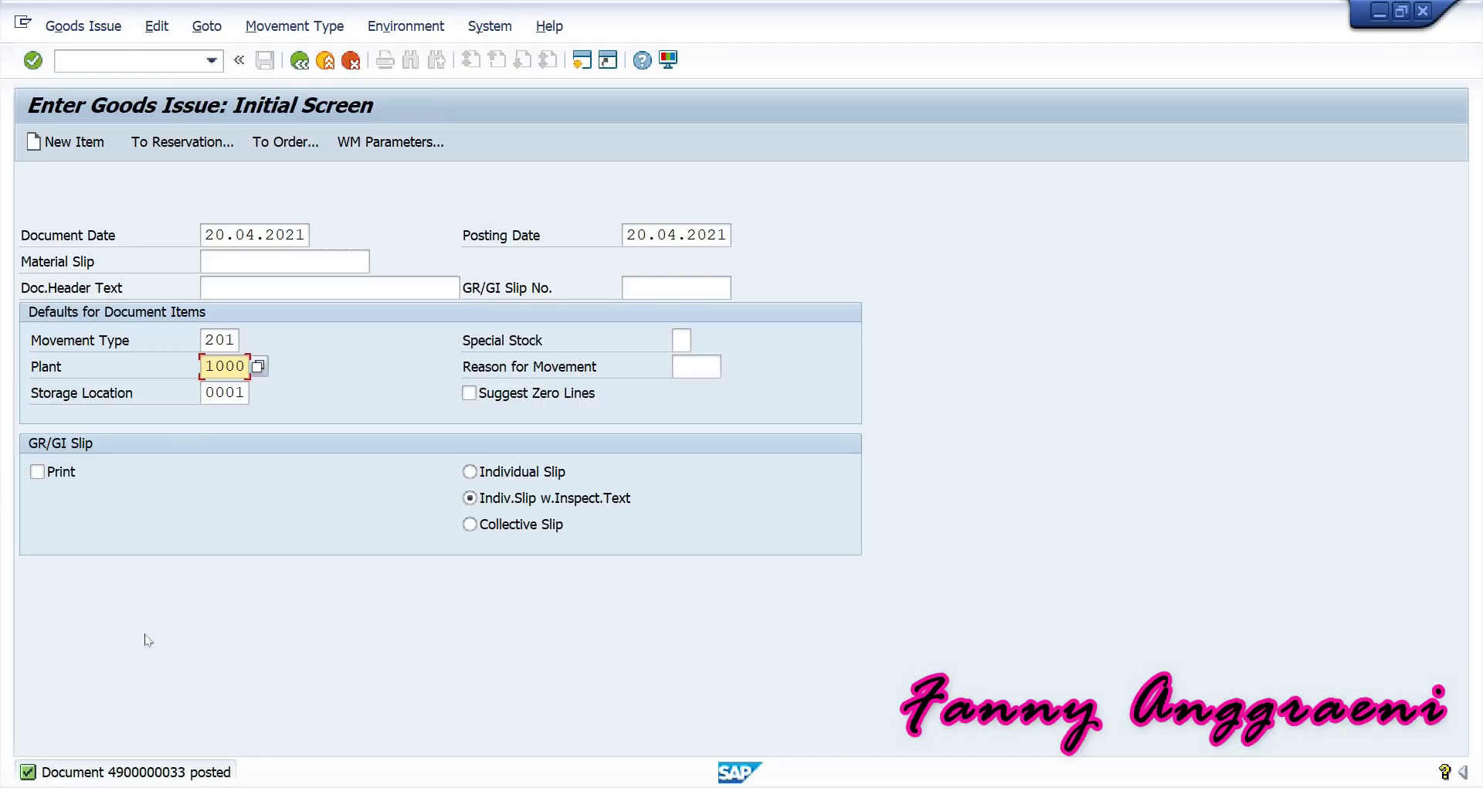
click(123, 775)
double_click(124, 775)
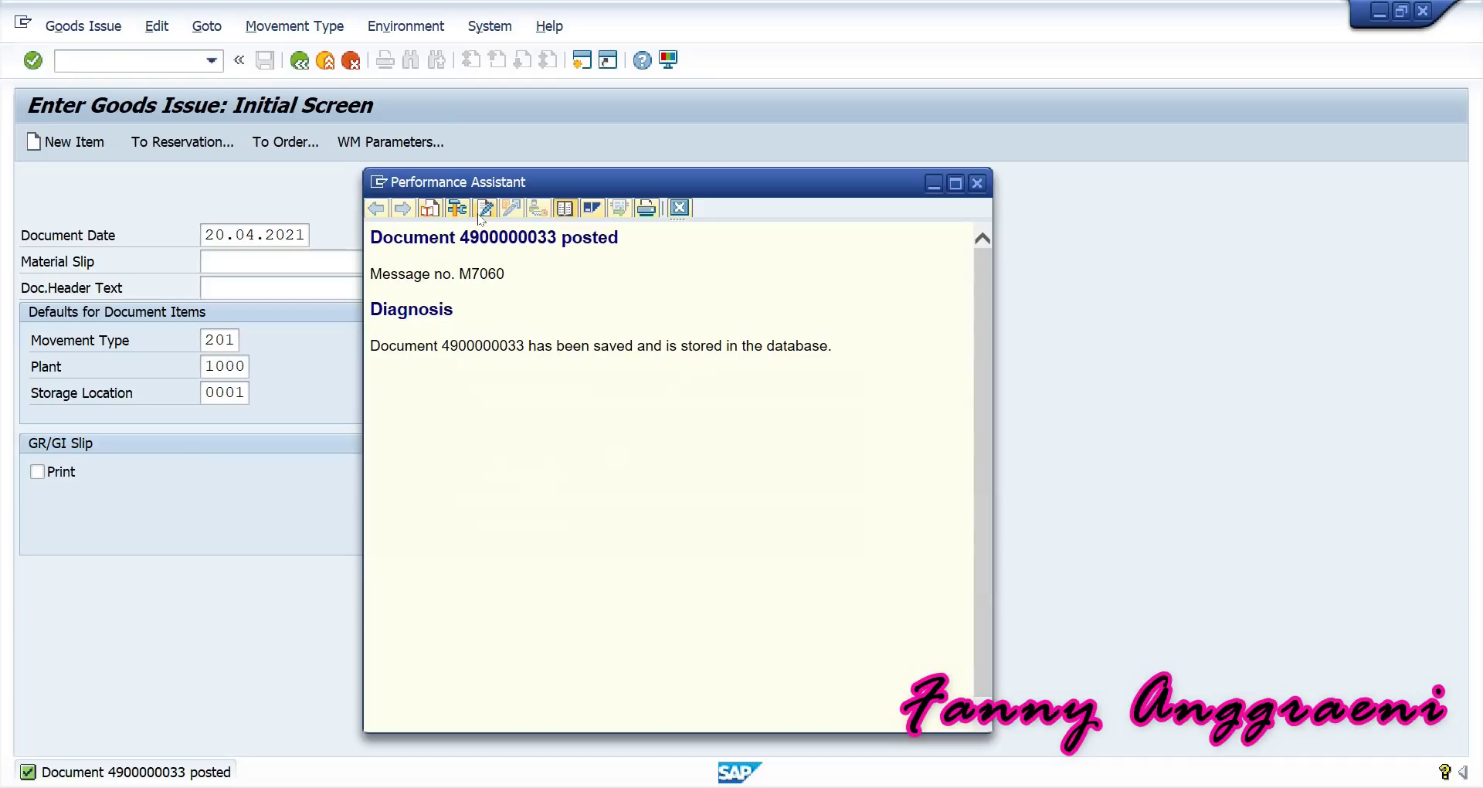
drag(462, 237, 556, 237)
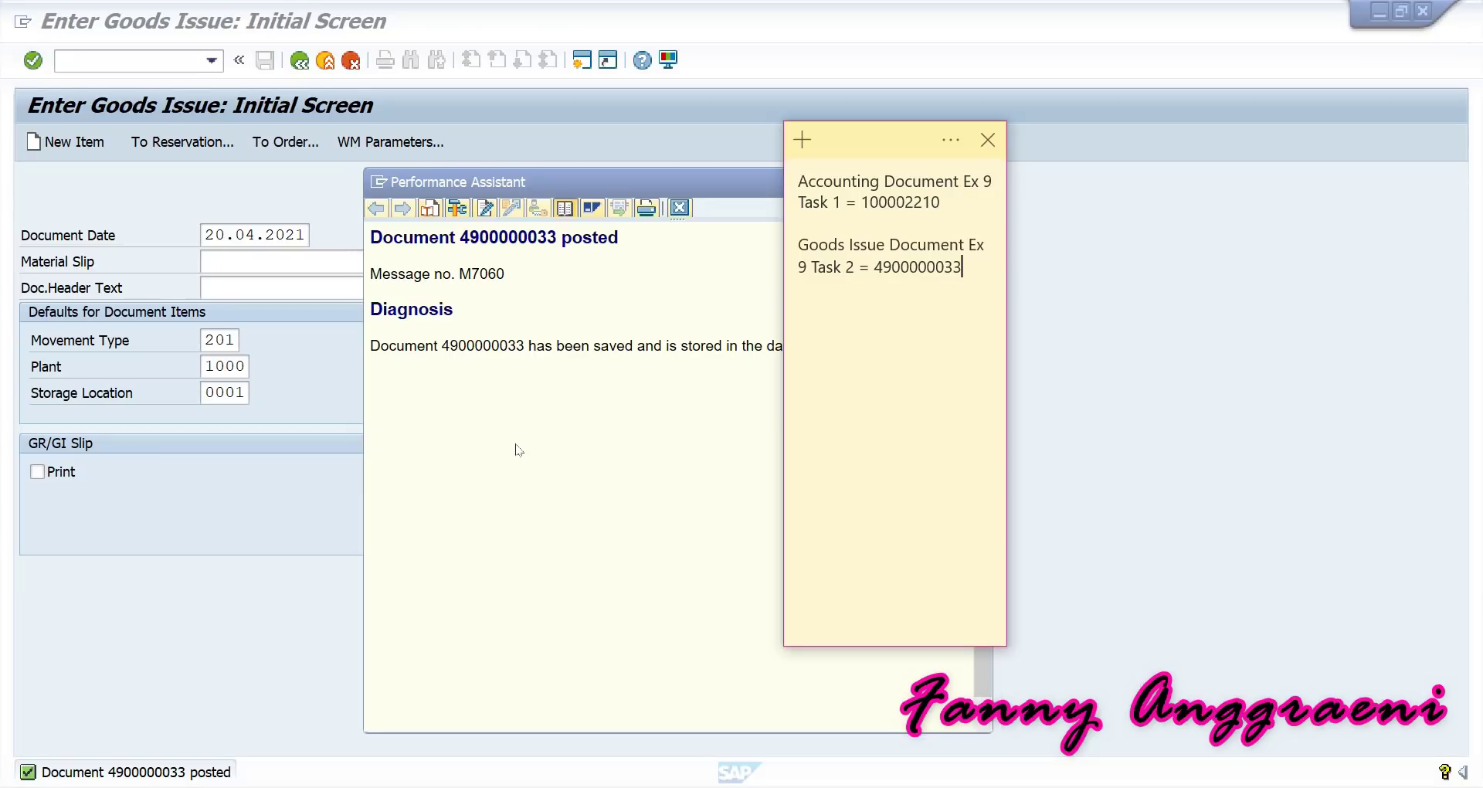
click(516, 445)
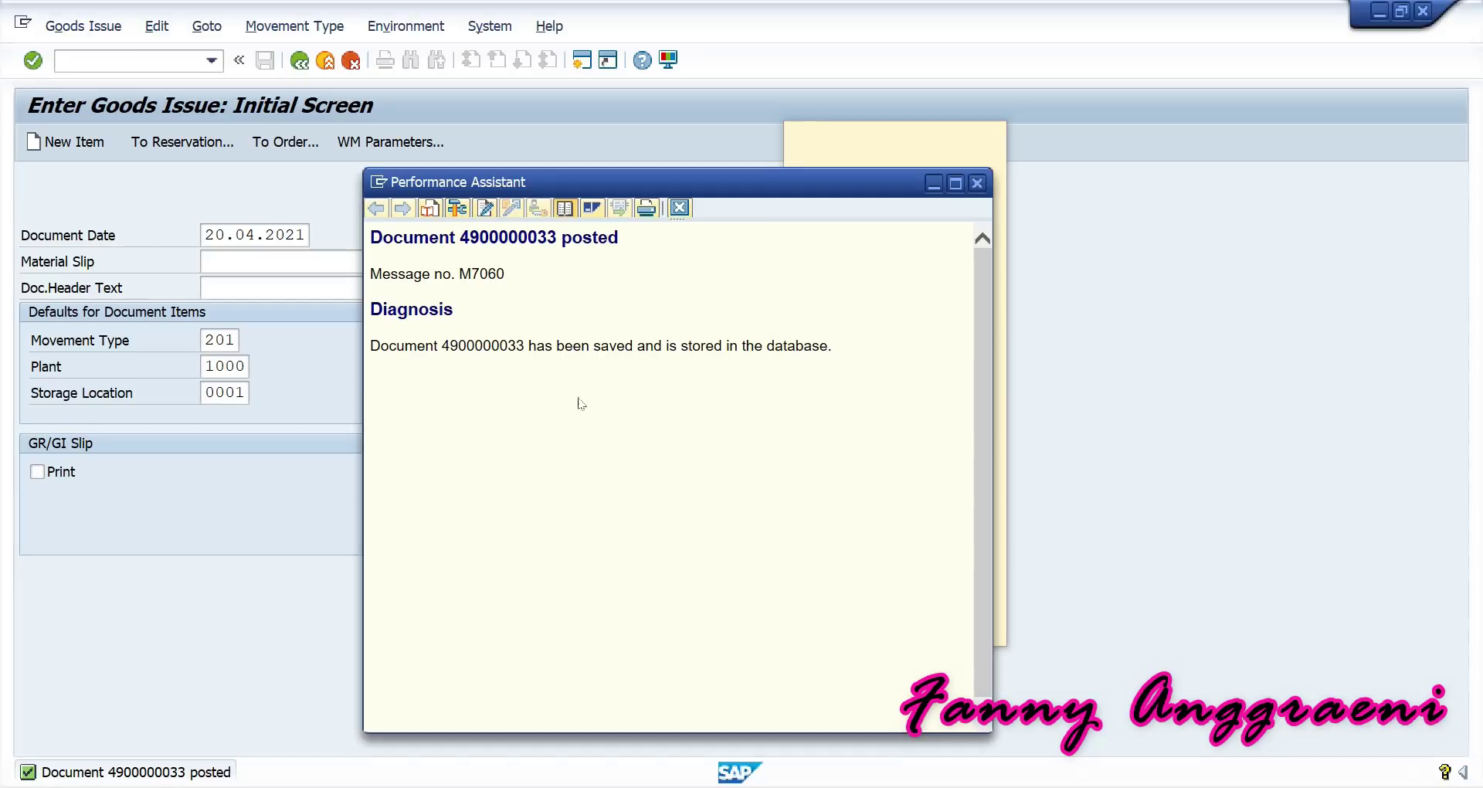
click(978, 184)
click(1069, 220)
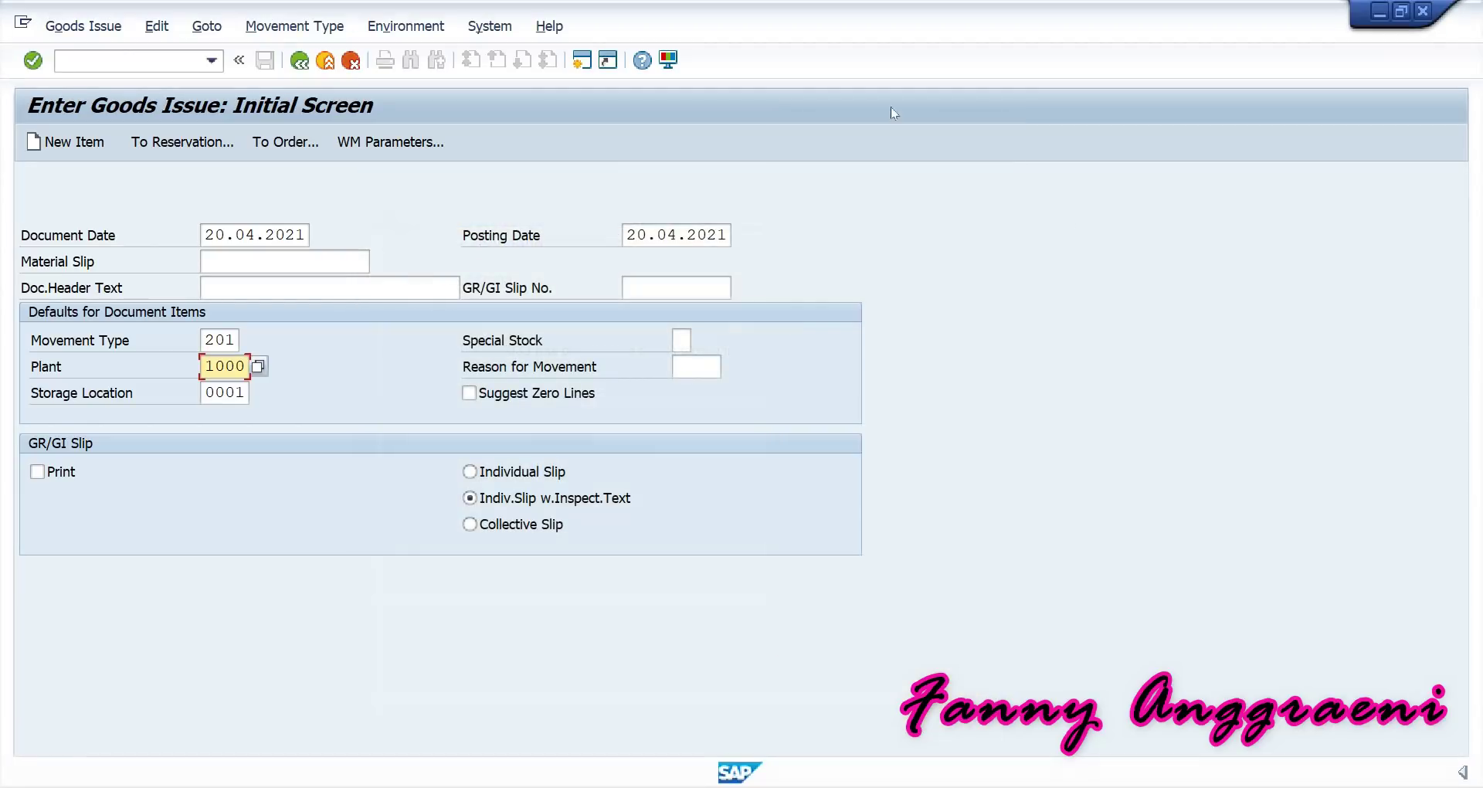
Return to the SAP Easy Access menu with /n.
click(142, 66)
text(/n)
key(Return)
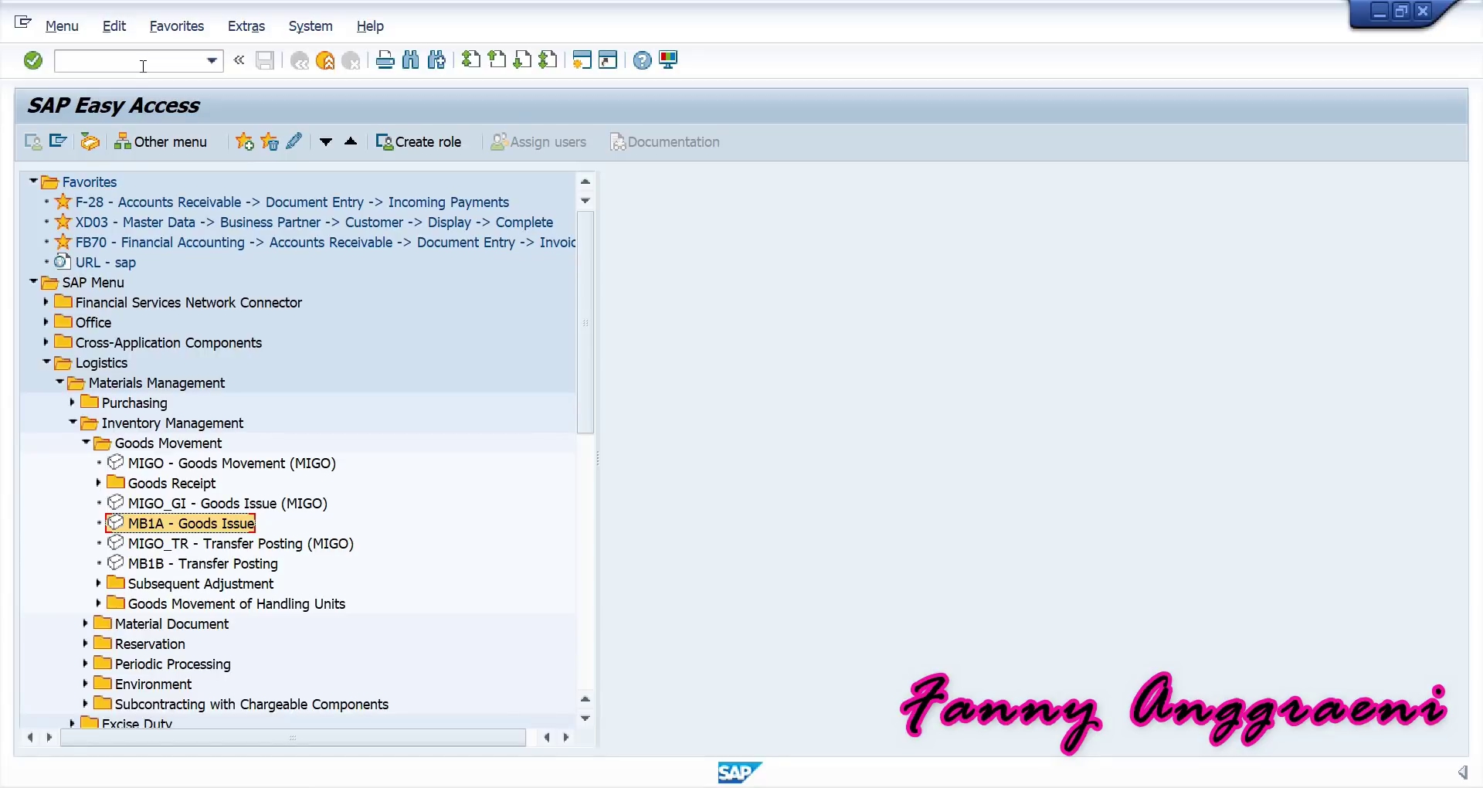
Switch from Logistics to the Accounting menu and open report S_ALR_87013611 (Cost Centers: Actual/Plan/Variance).
click(52, 361)
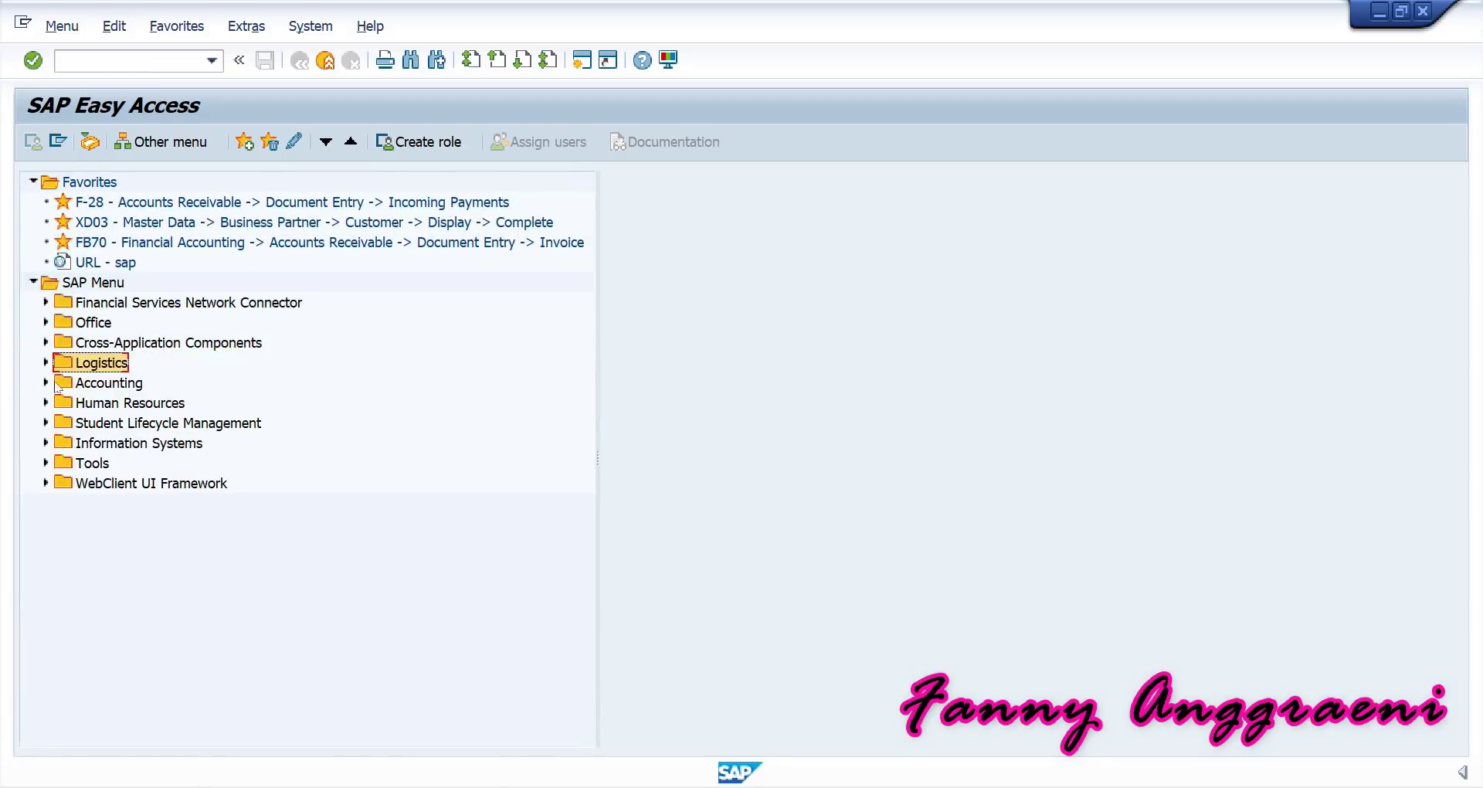
click(46, 382)
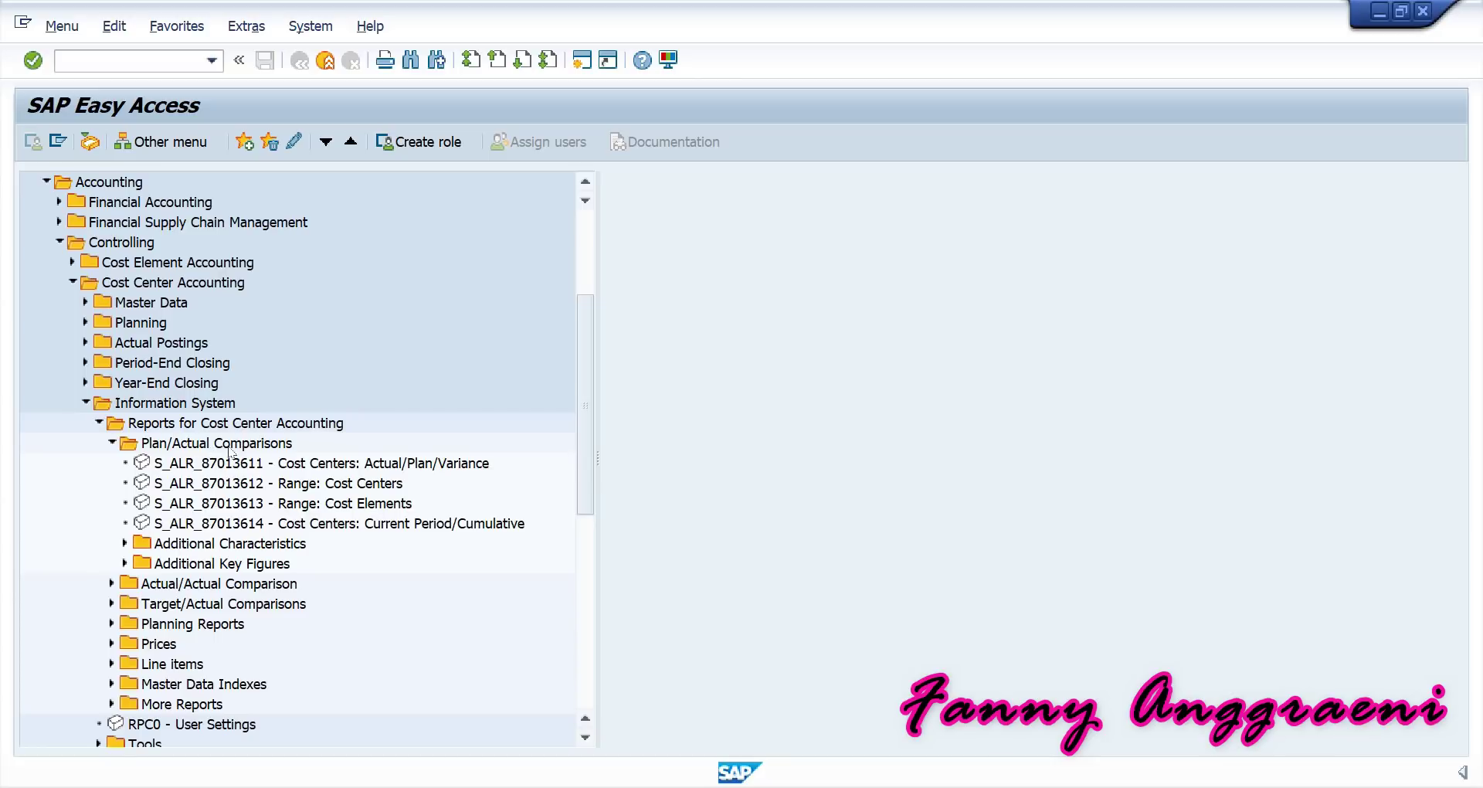
click(326, 468)
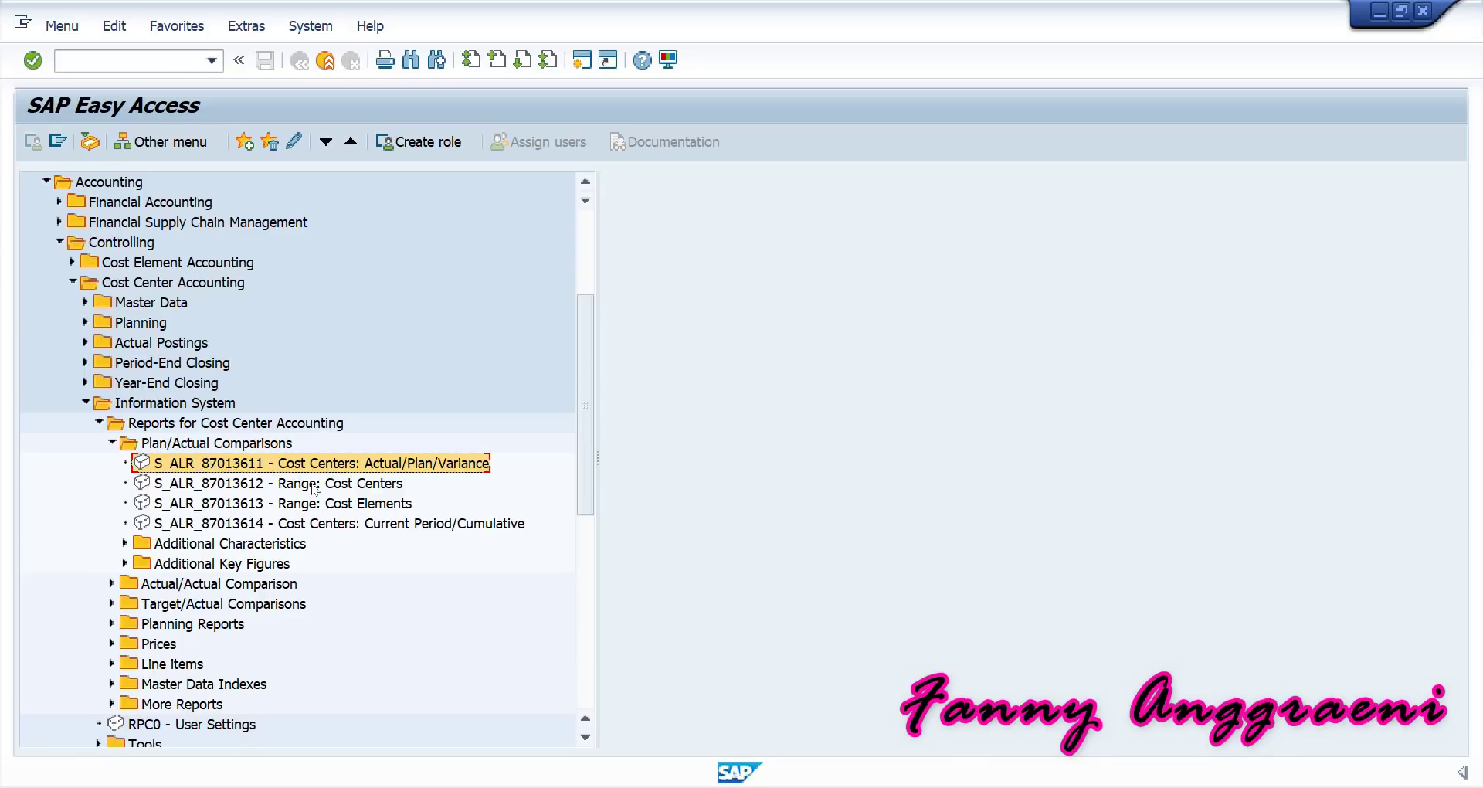
double_click(155, 466)
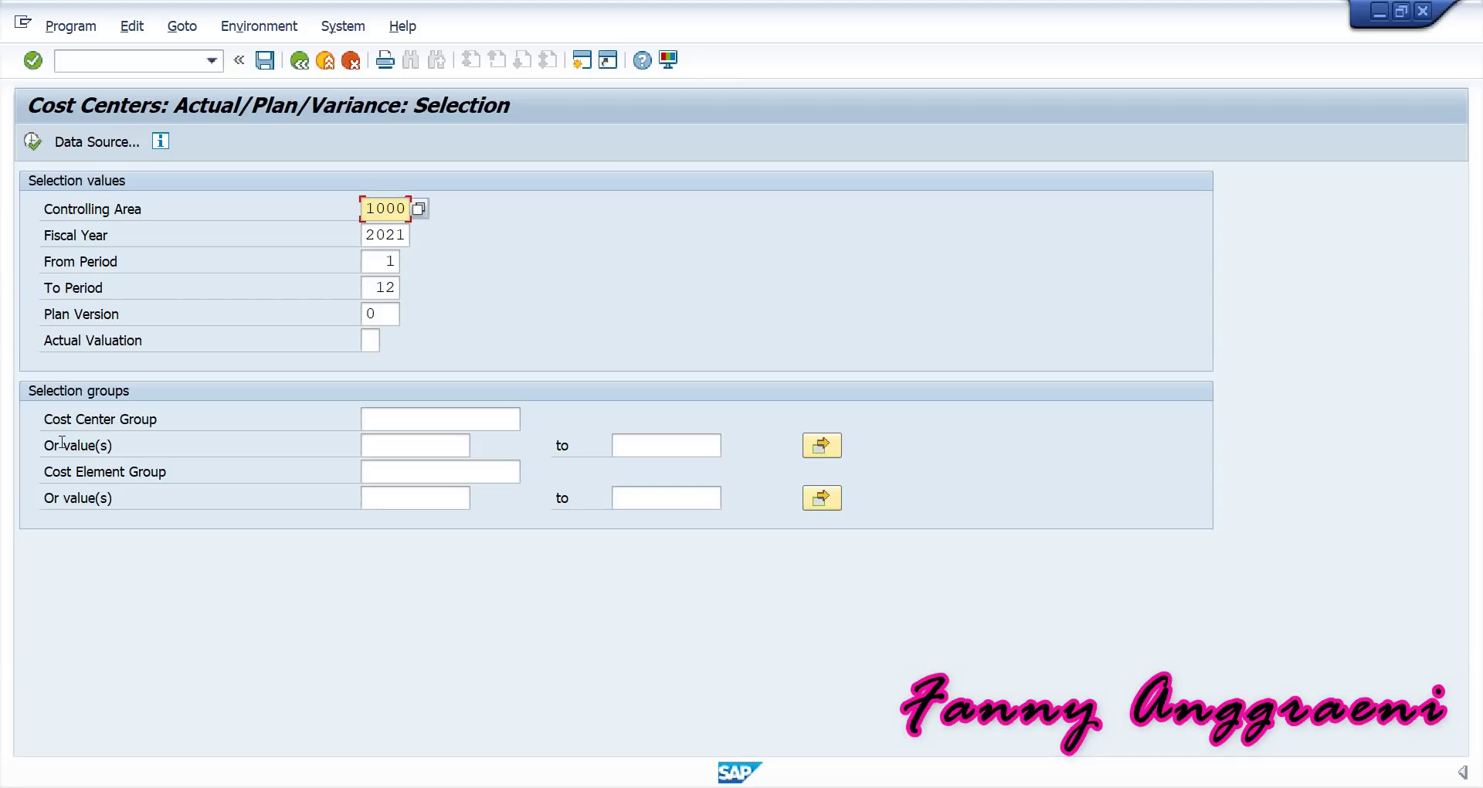
Set the report's period range to 4 through 4.
click(373, 261)
text(4)
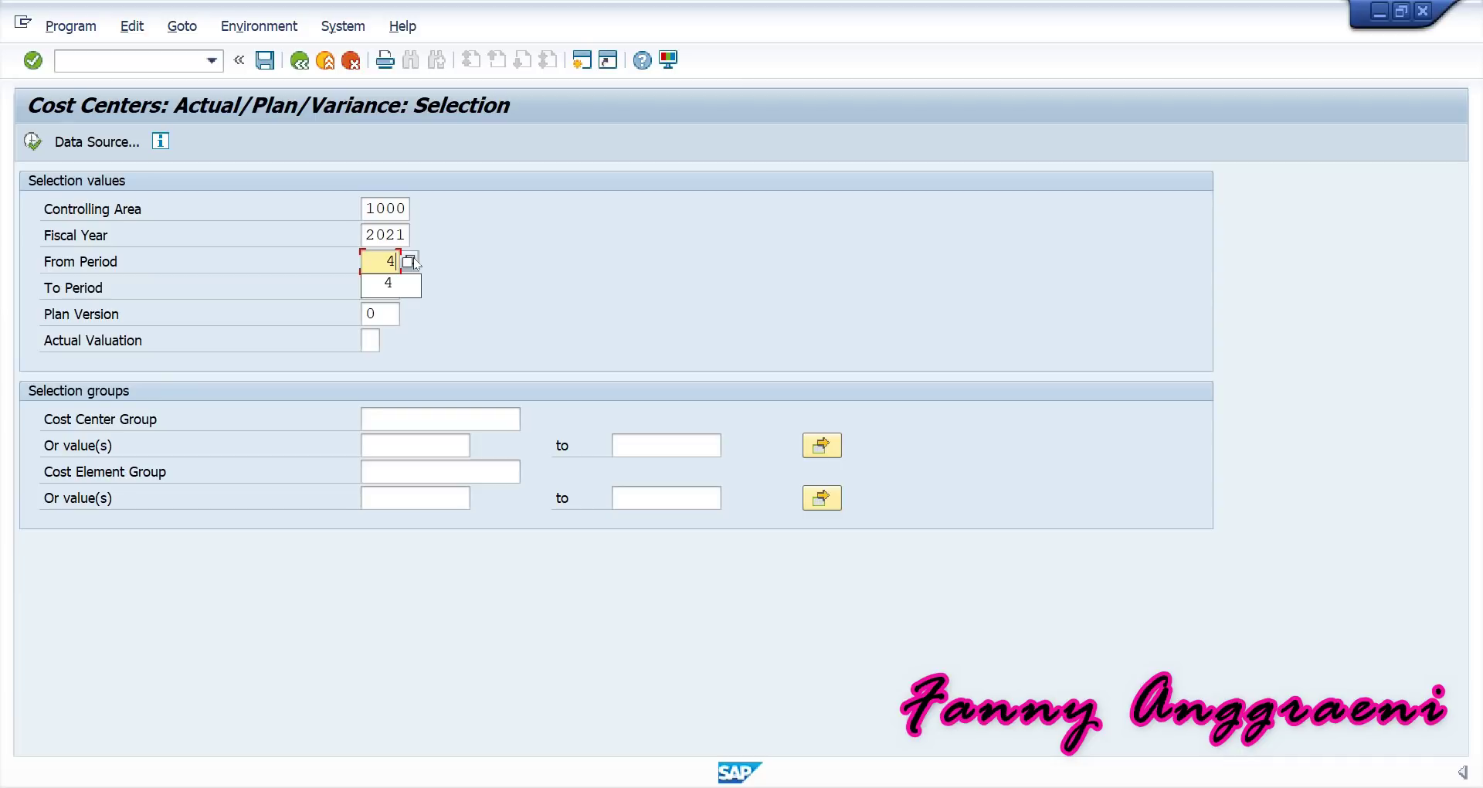
click(380, 282)
click(380, 285)
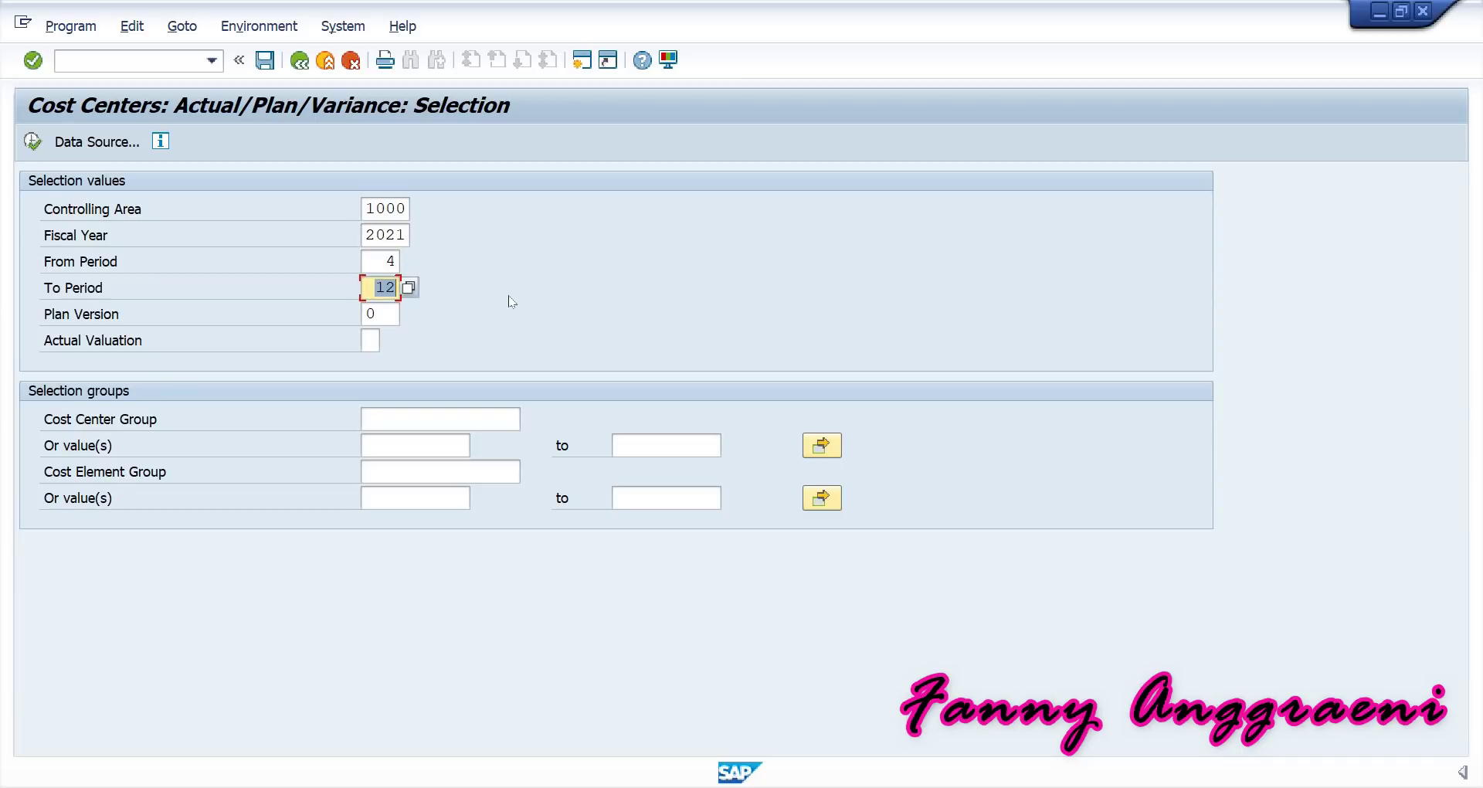
text(4)
click(508, 300)
Restrict the report to cost center SERVF-00 and execute it.
click(364, 446)
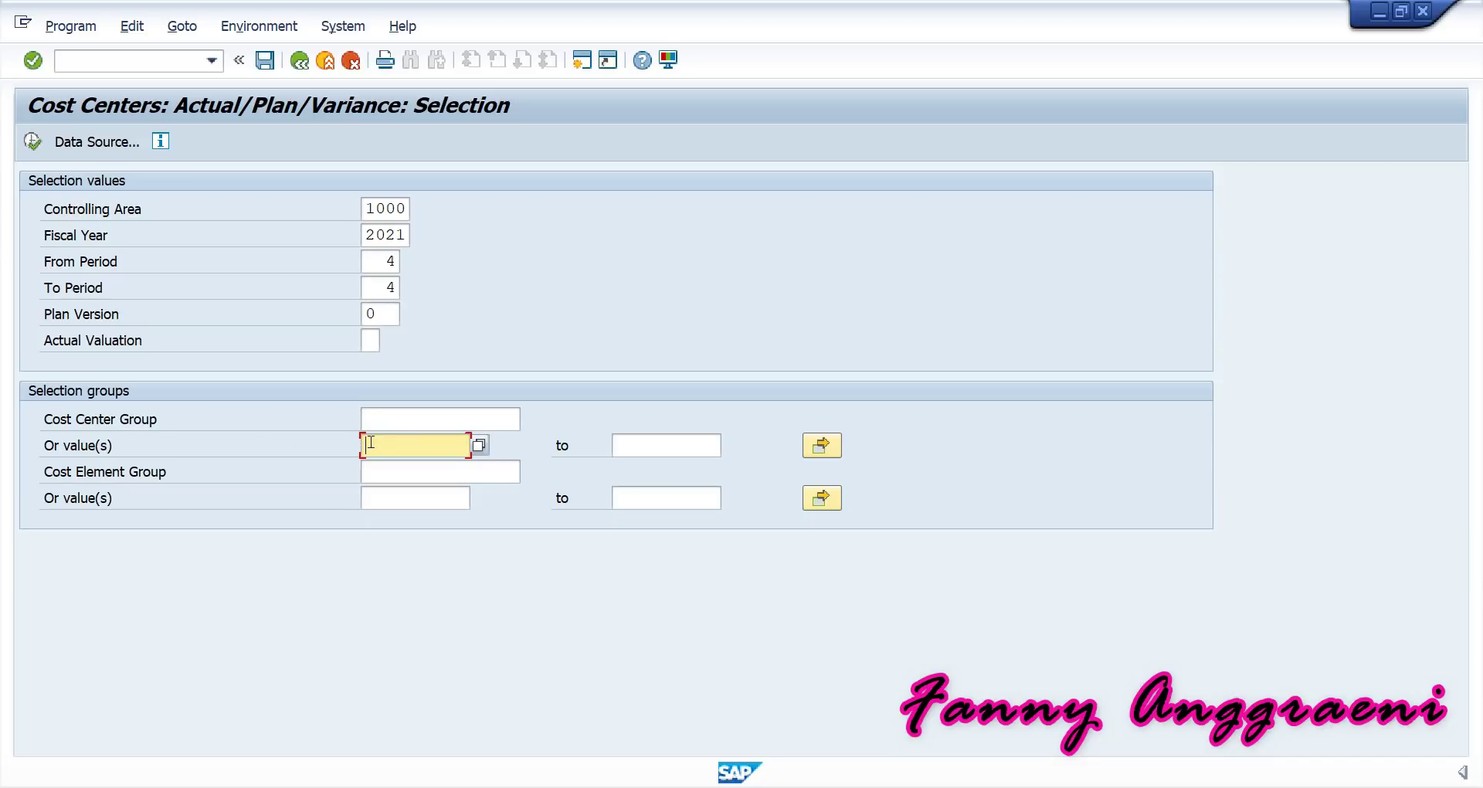
text(SER)
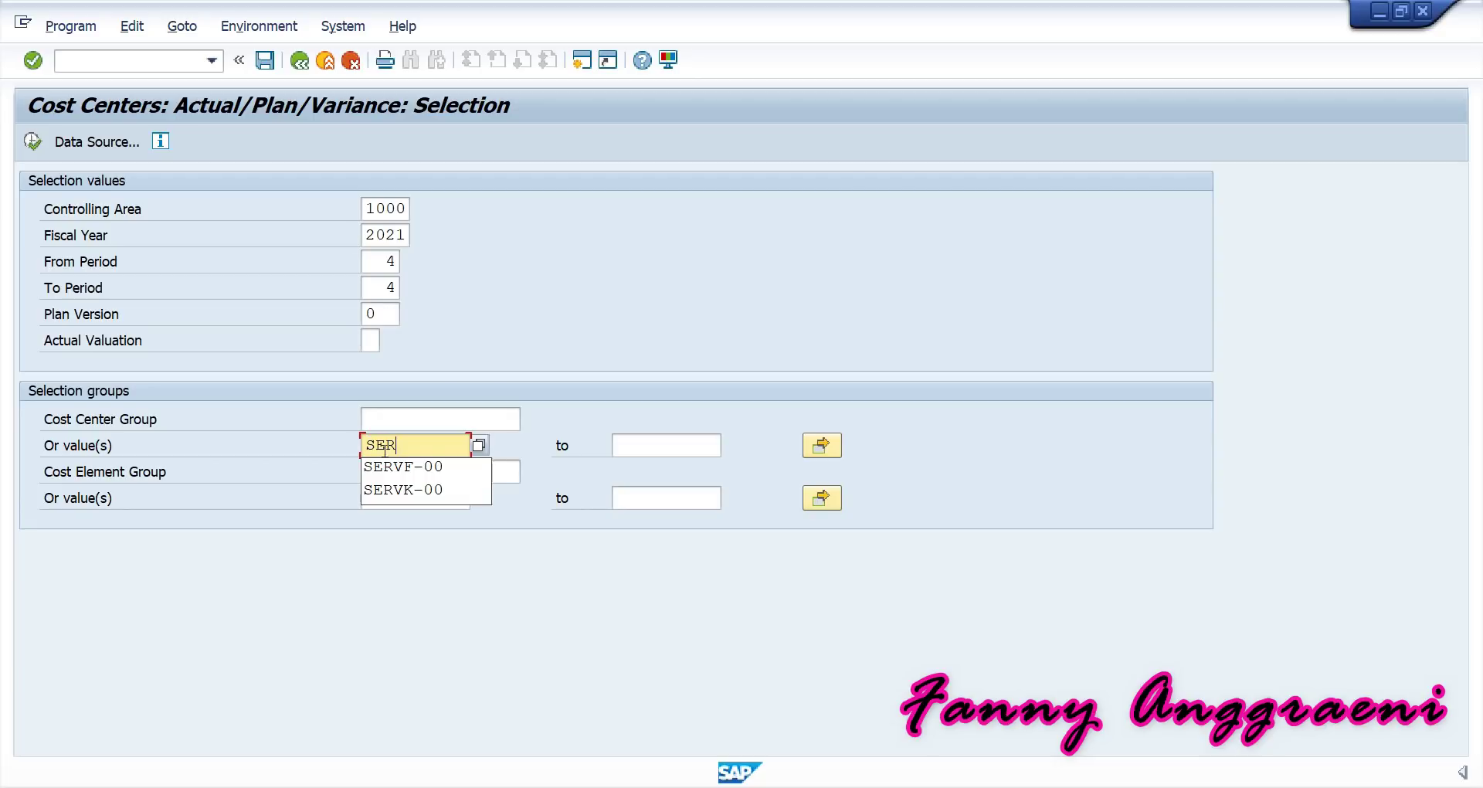
click(415, 467)
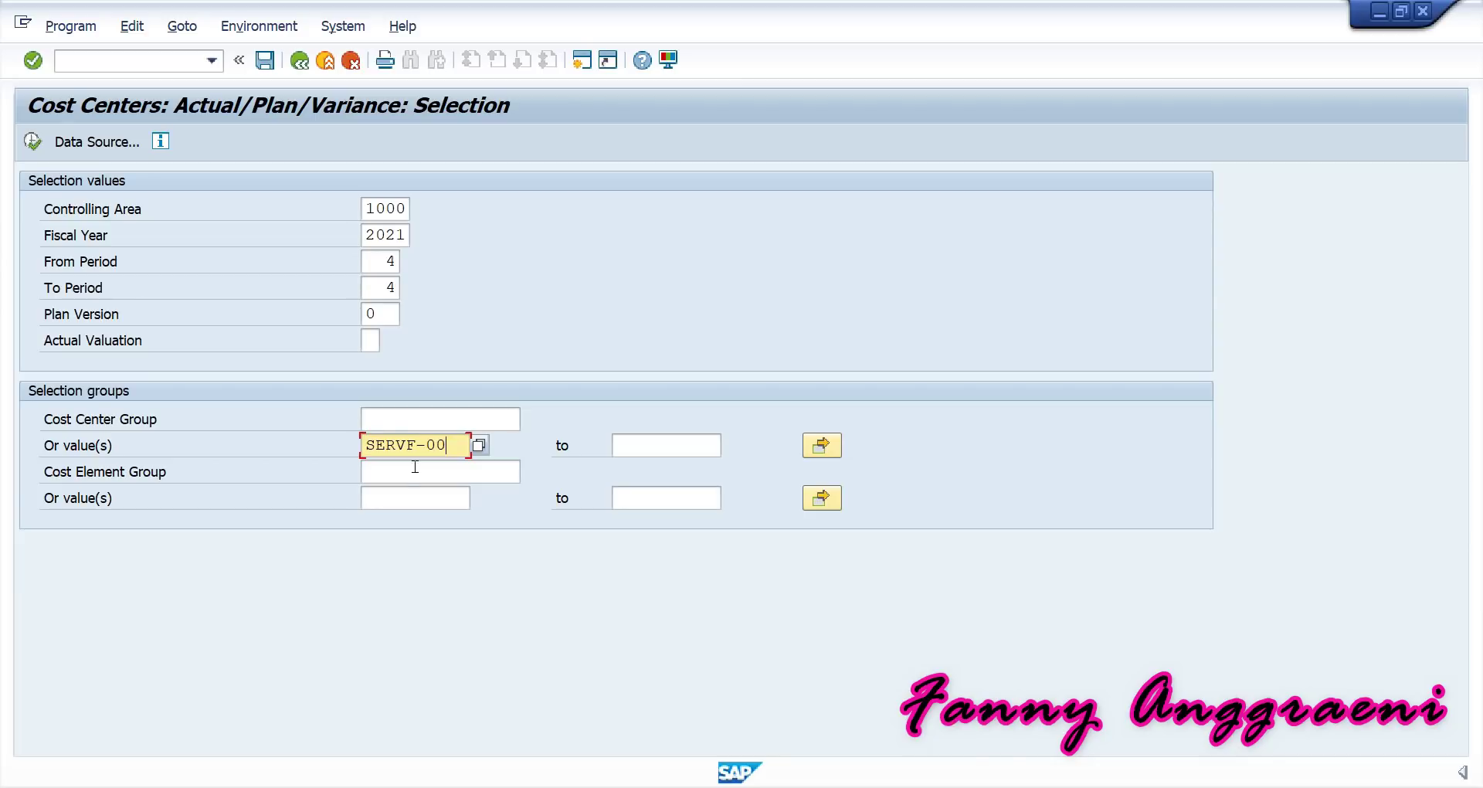
click(33, 142)
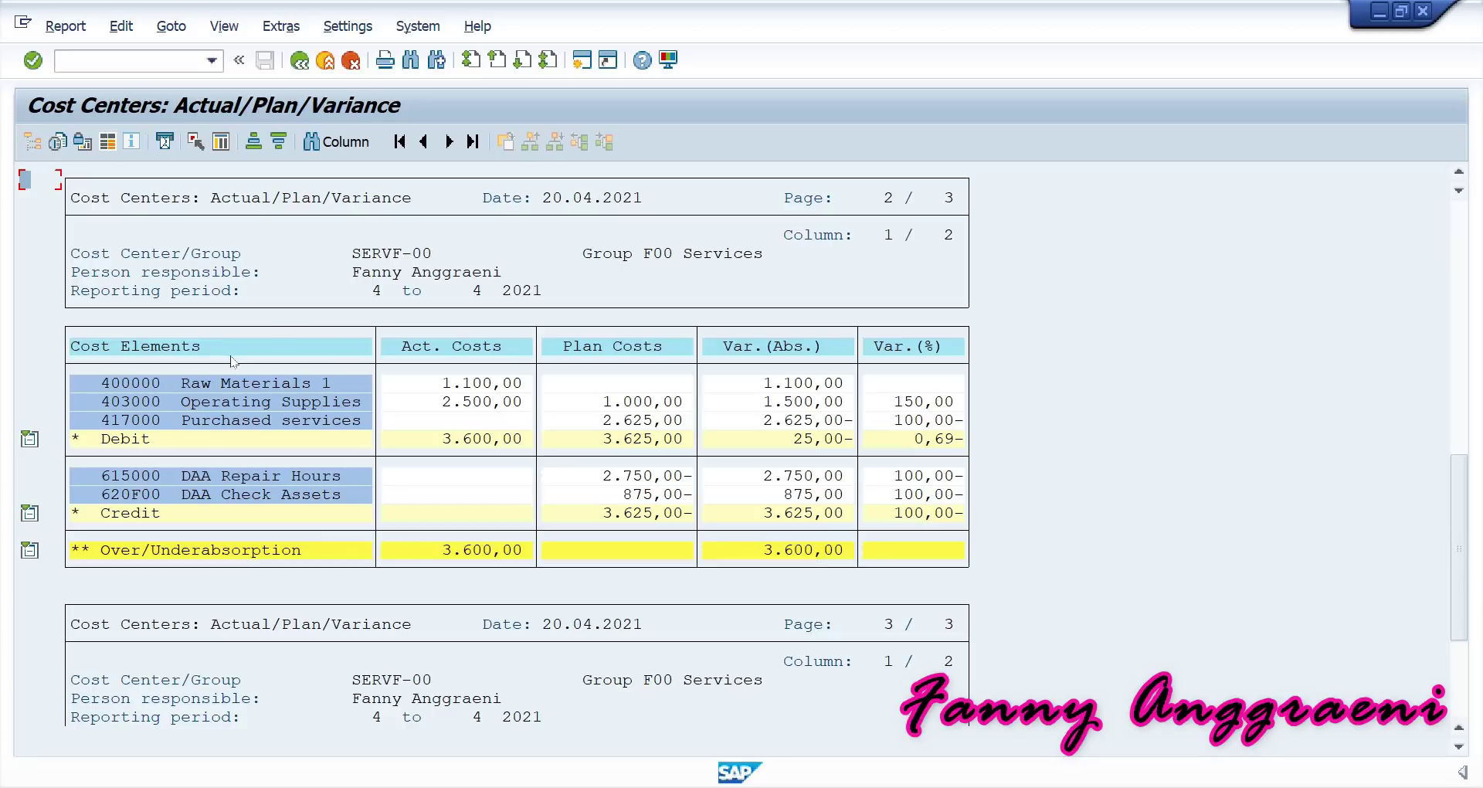
Drill down on the 400000 Raw Materials 1 actual costs row.
click(164, 384)
double_click(197, 387)
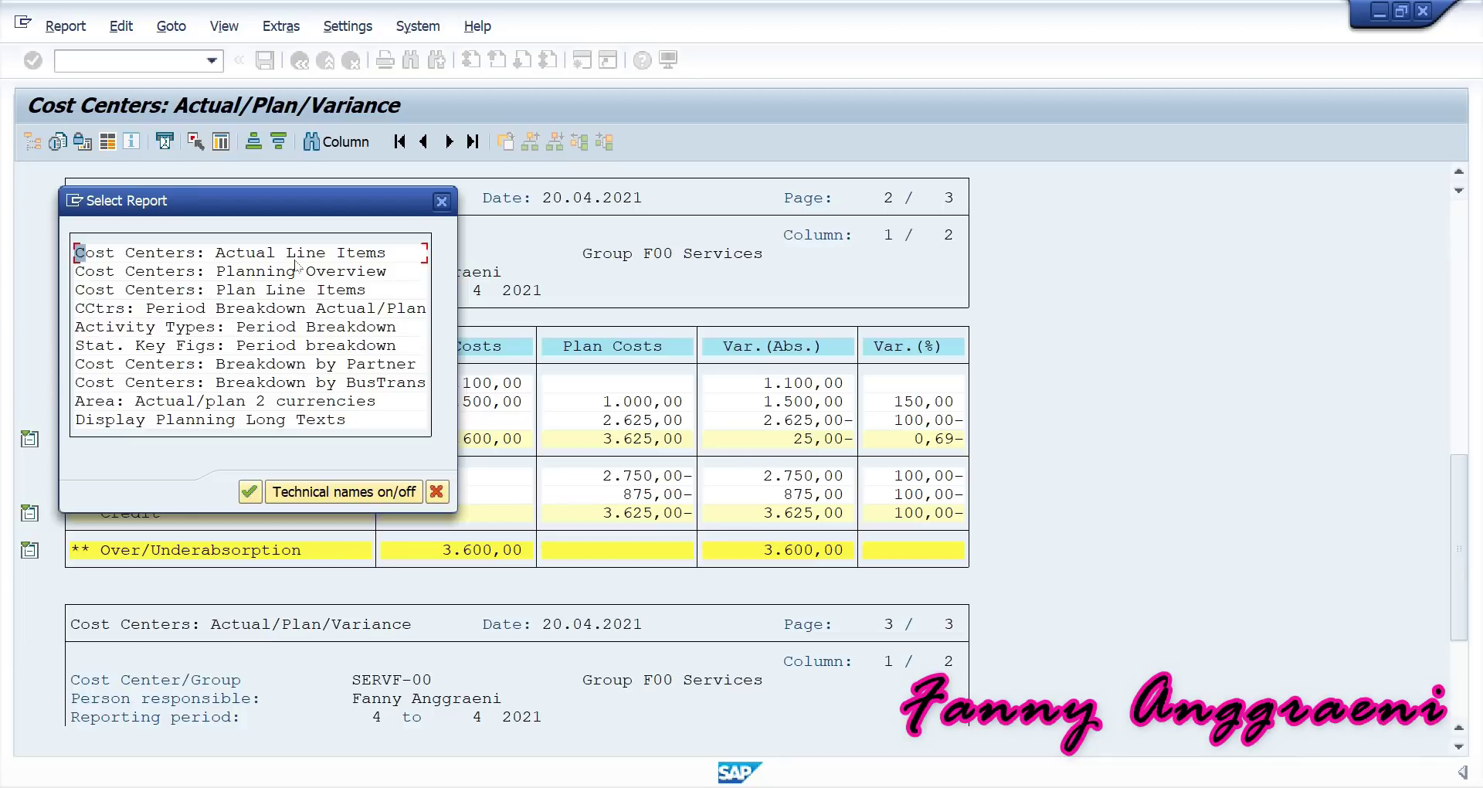
Open the actual line items and look up document type WA for document 200229653.
double_click(121, 253)
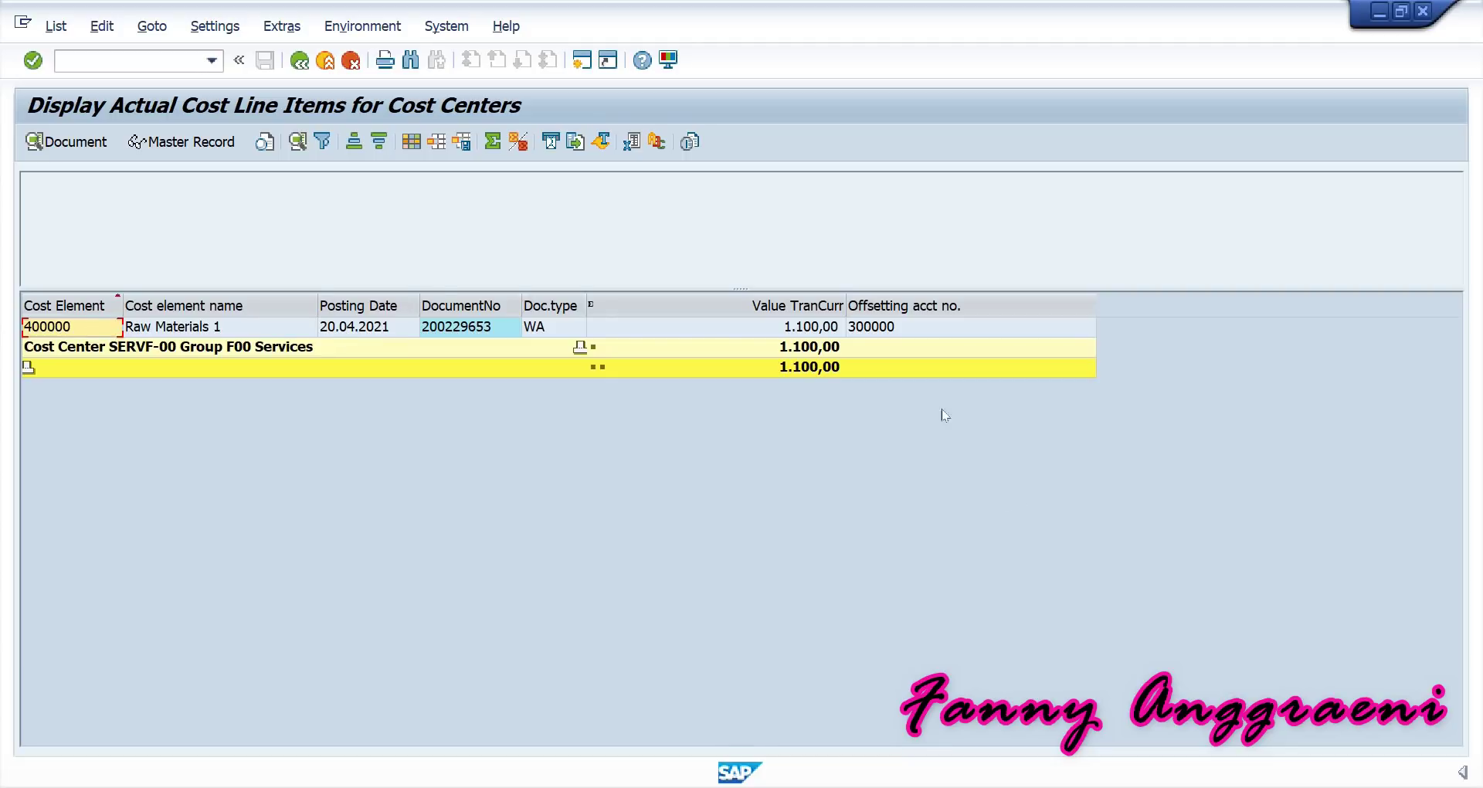
click(469, 333)
click(562, 330)
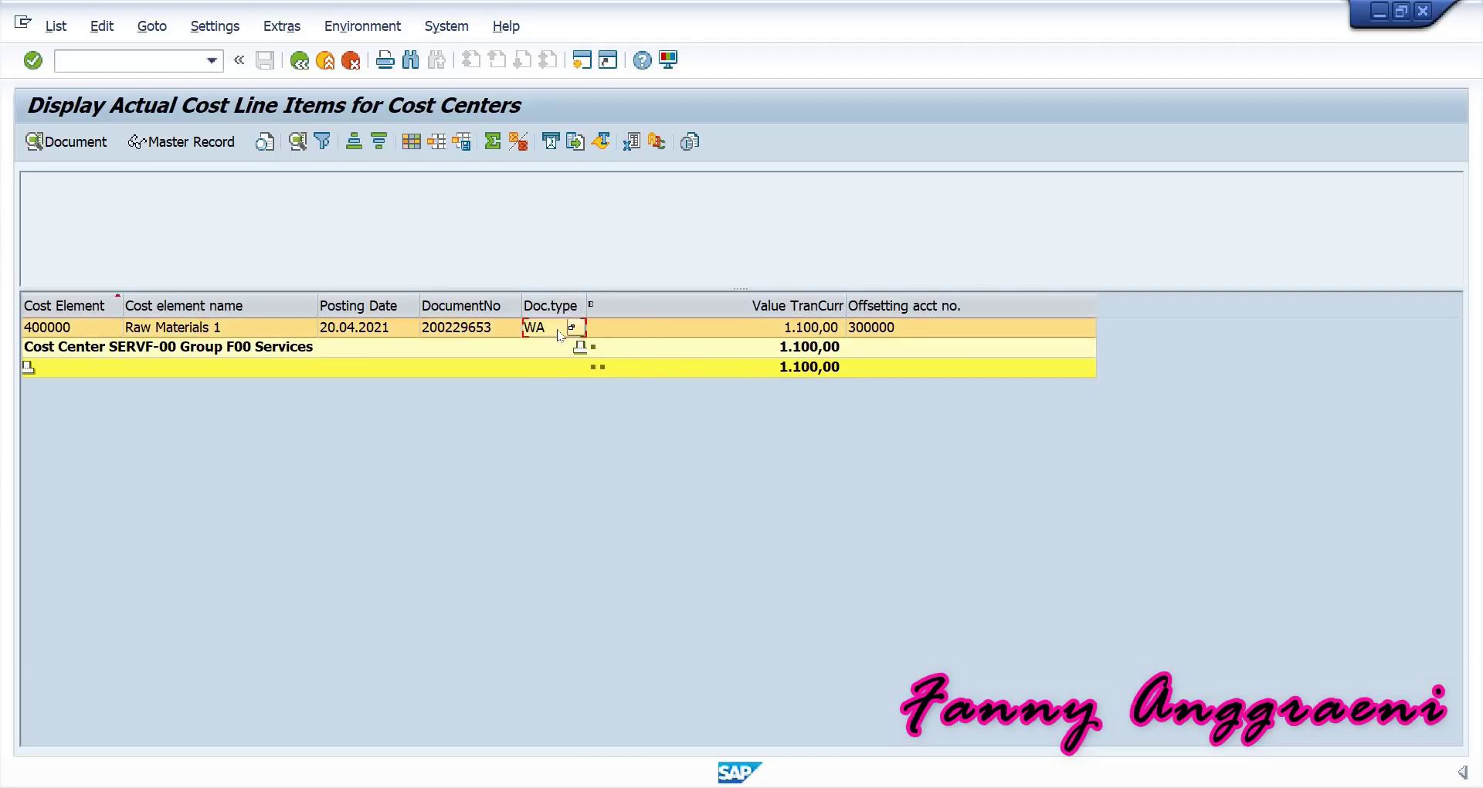
click(573, 328)
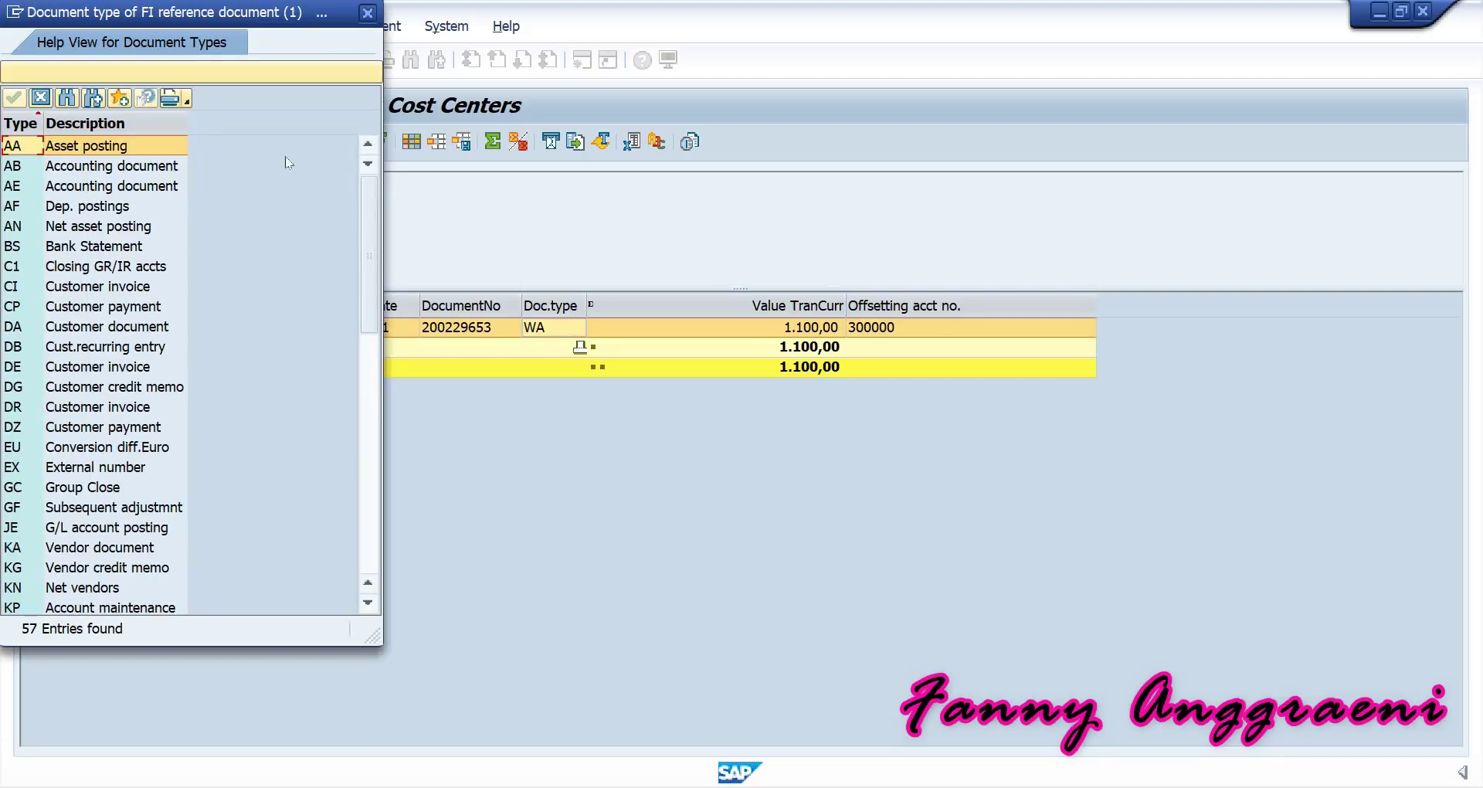
drag(368, 193, 331, 480)
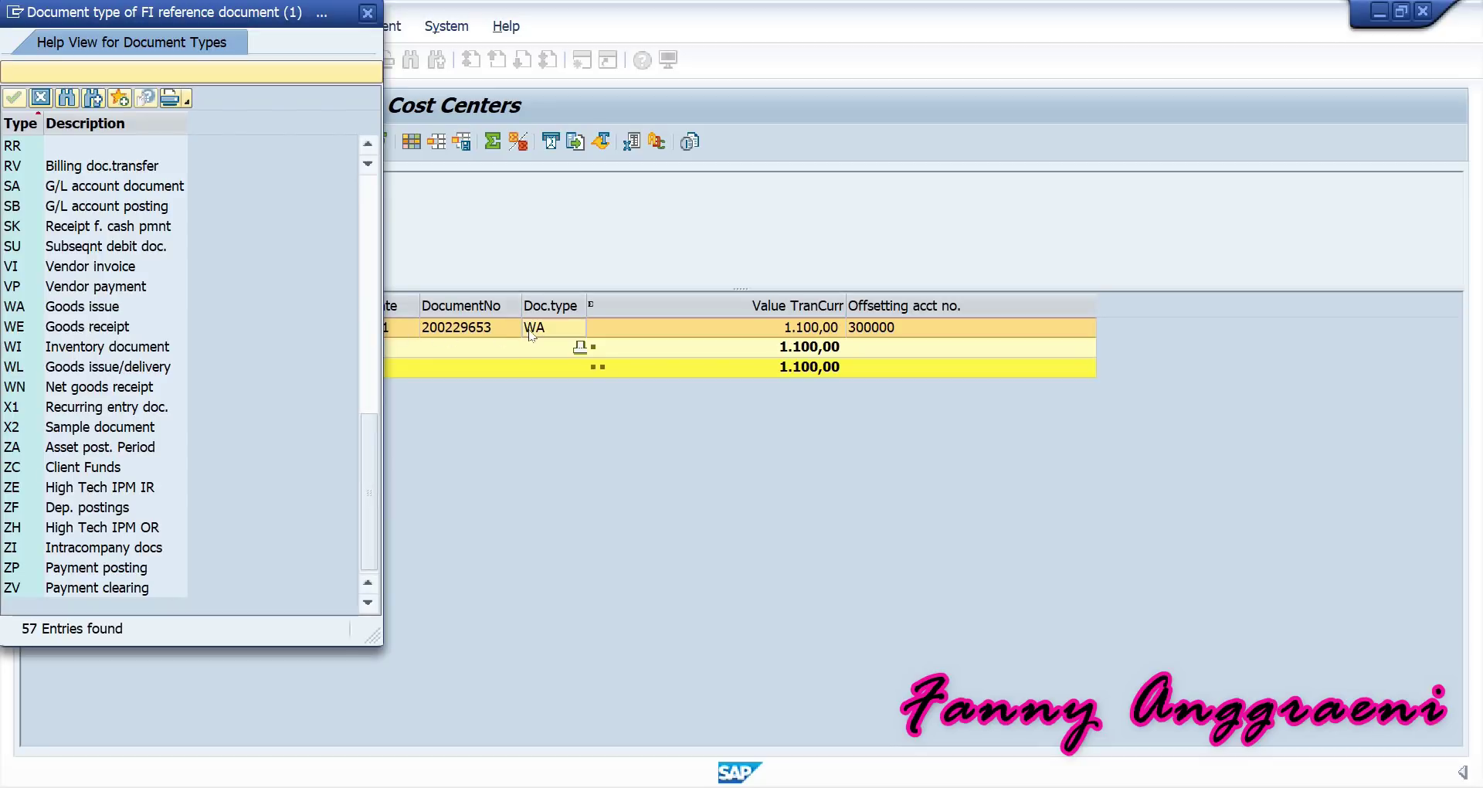
key(Escape)
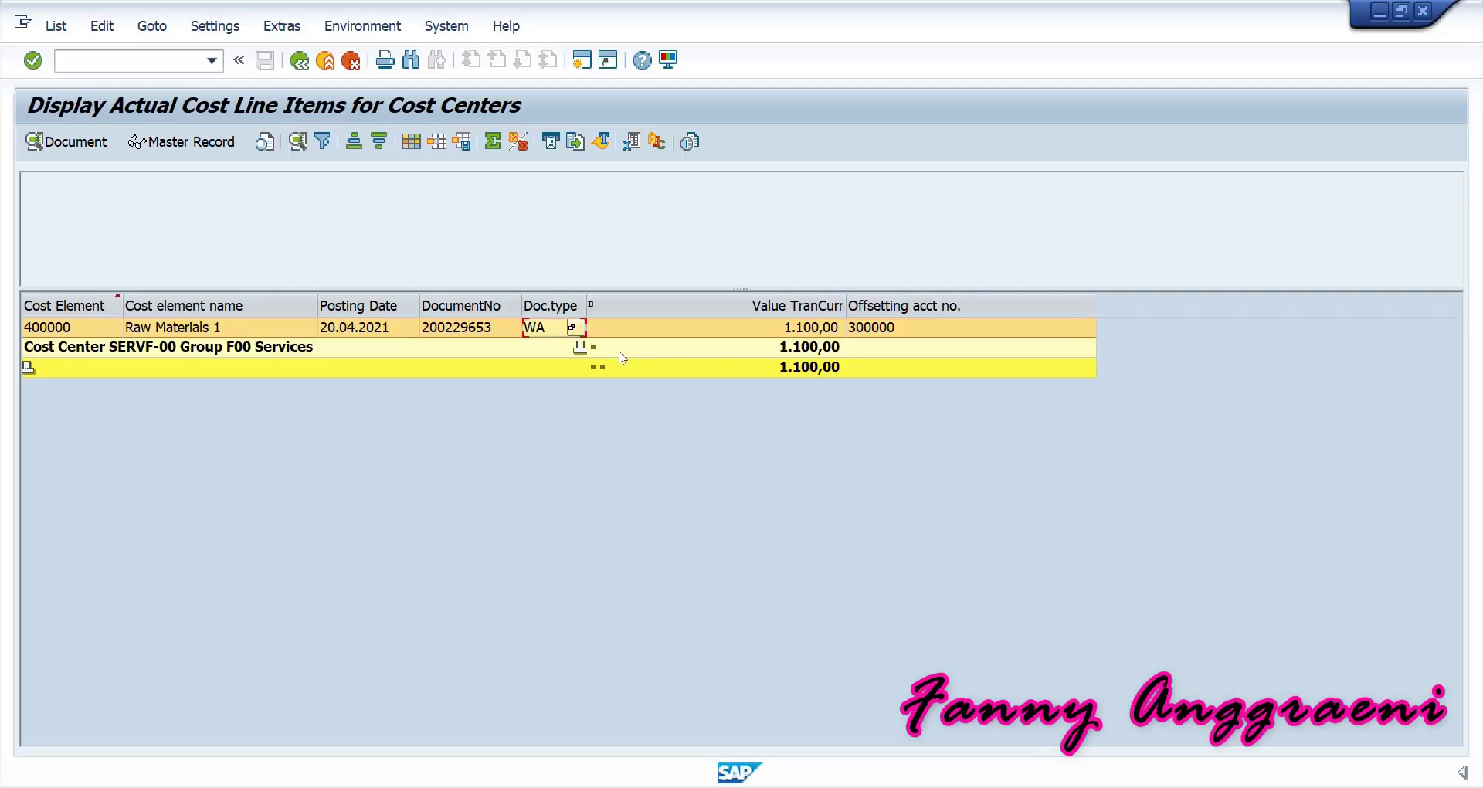
click(391, 31)
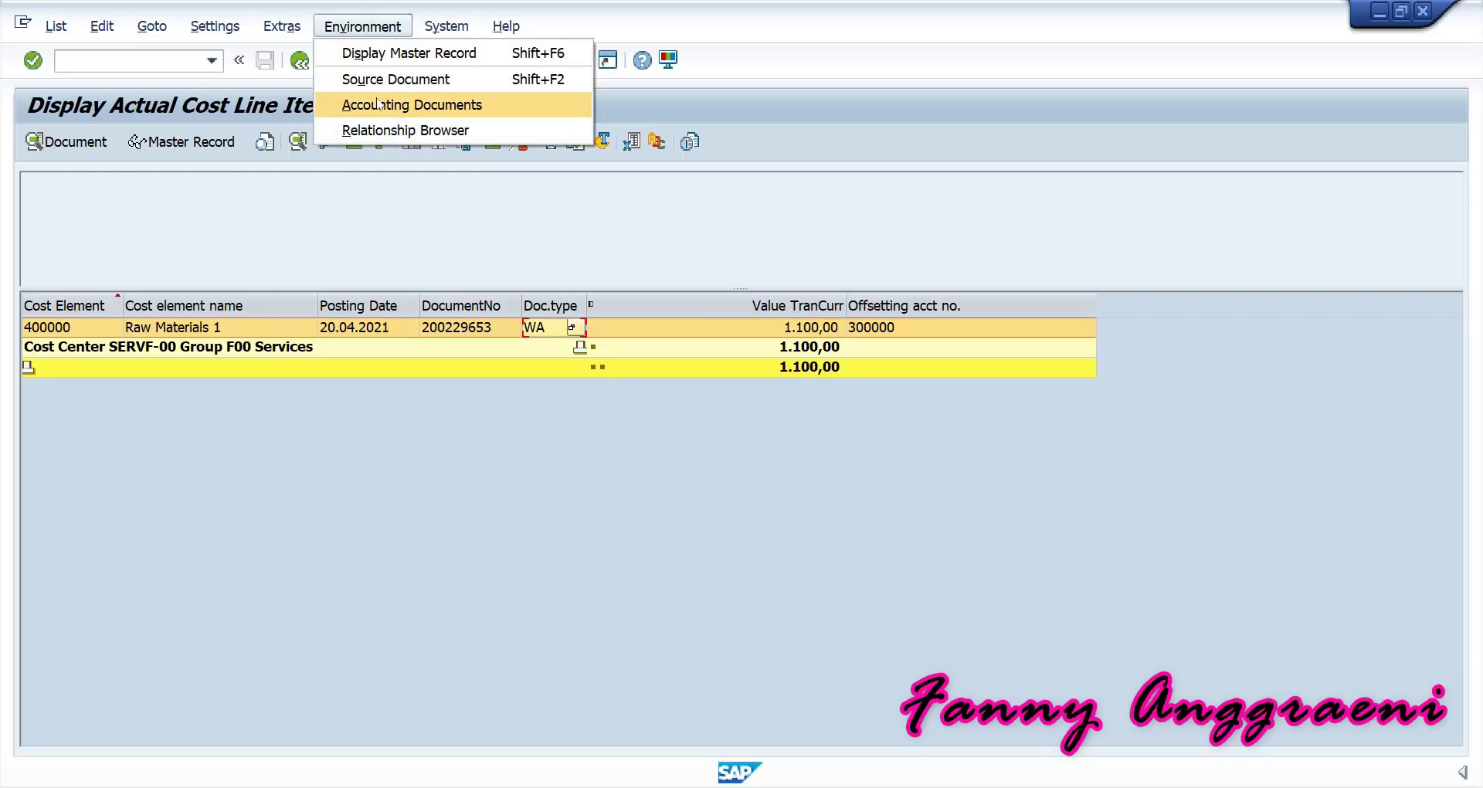
click(337, 108)
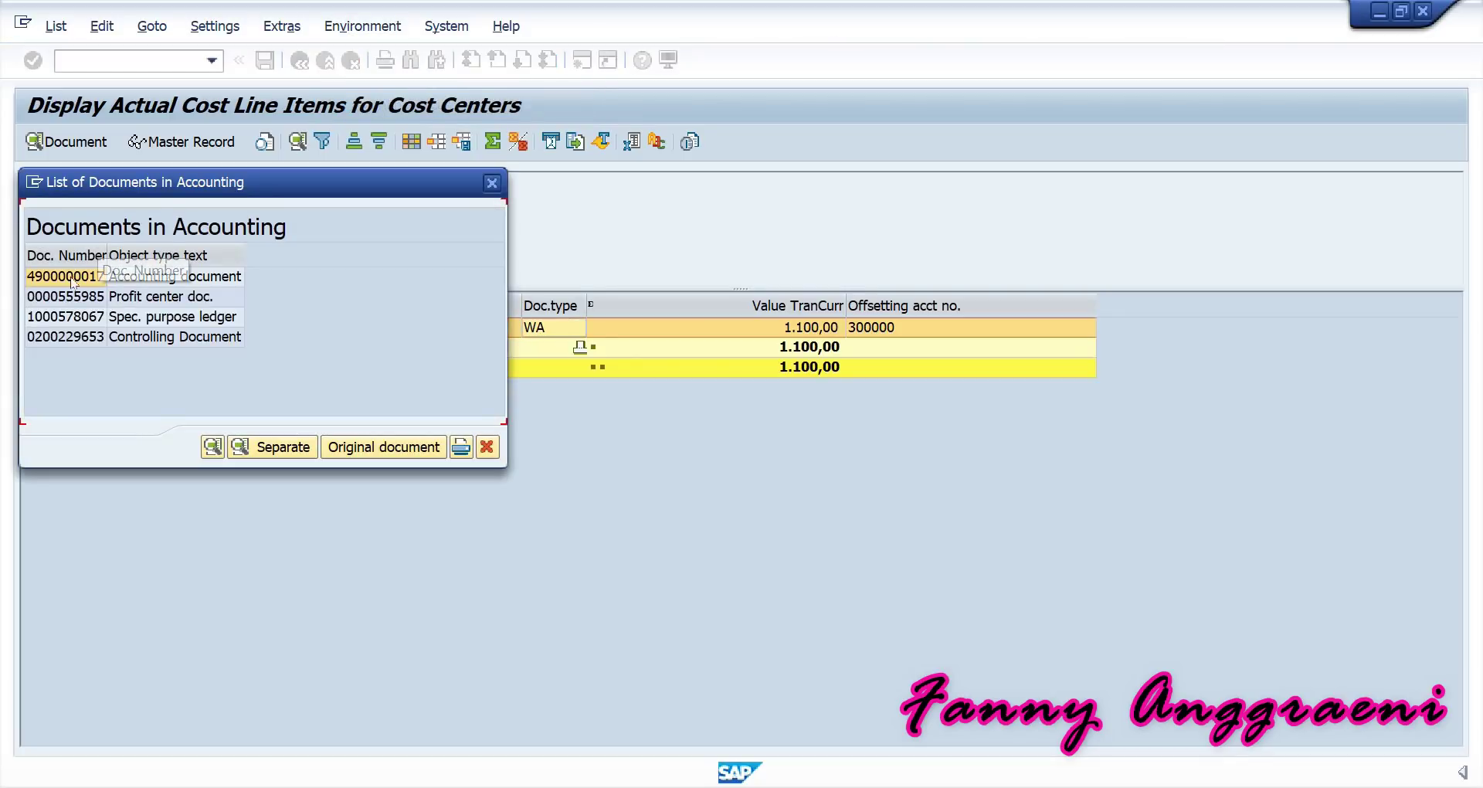
double_click(72, 278)
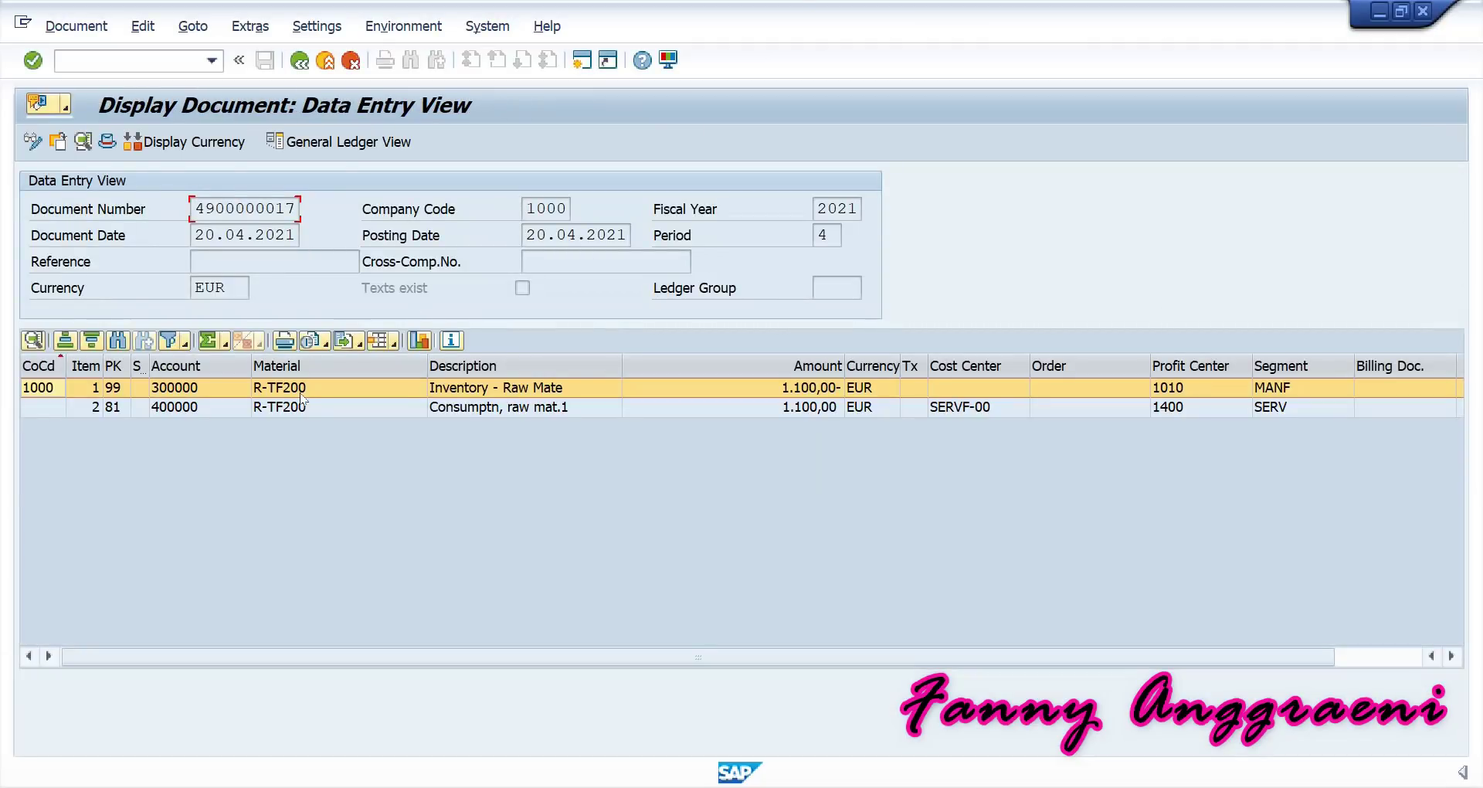
Review the document's SERVF-00 consumption line and its inventory line.
click(488, 409)
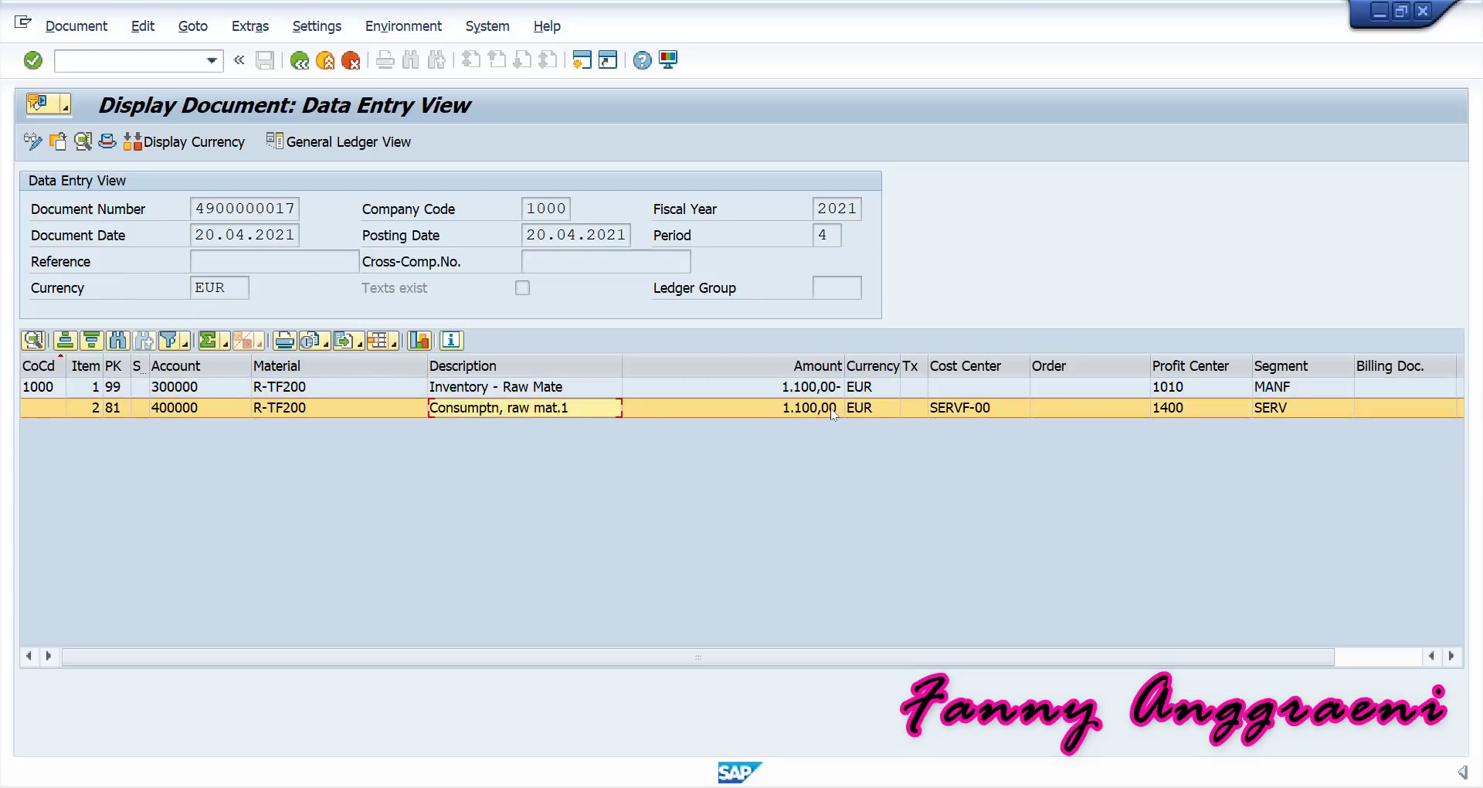
click(531, 389)
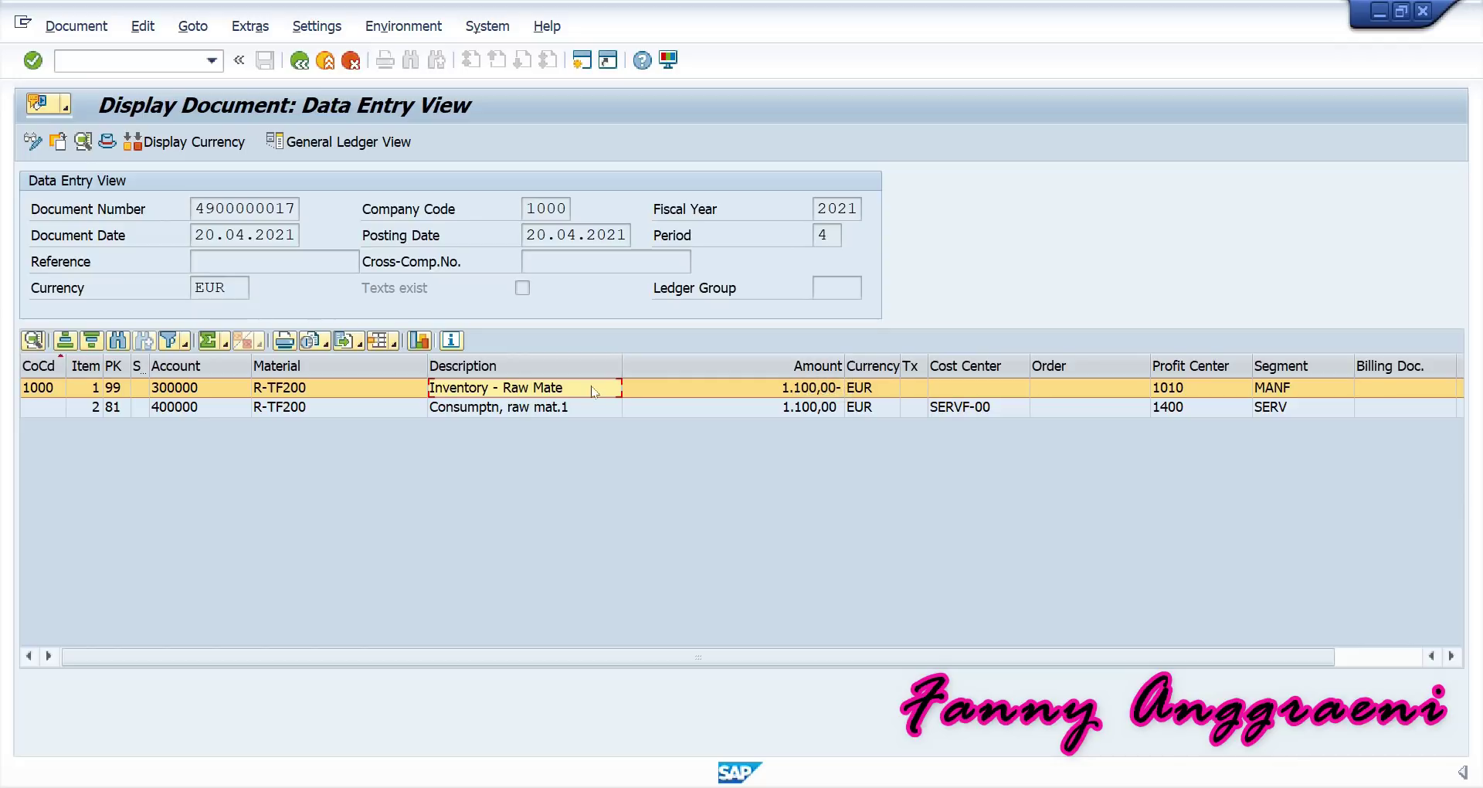
click(562, 408)
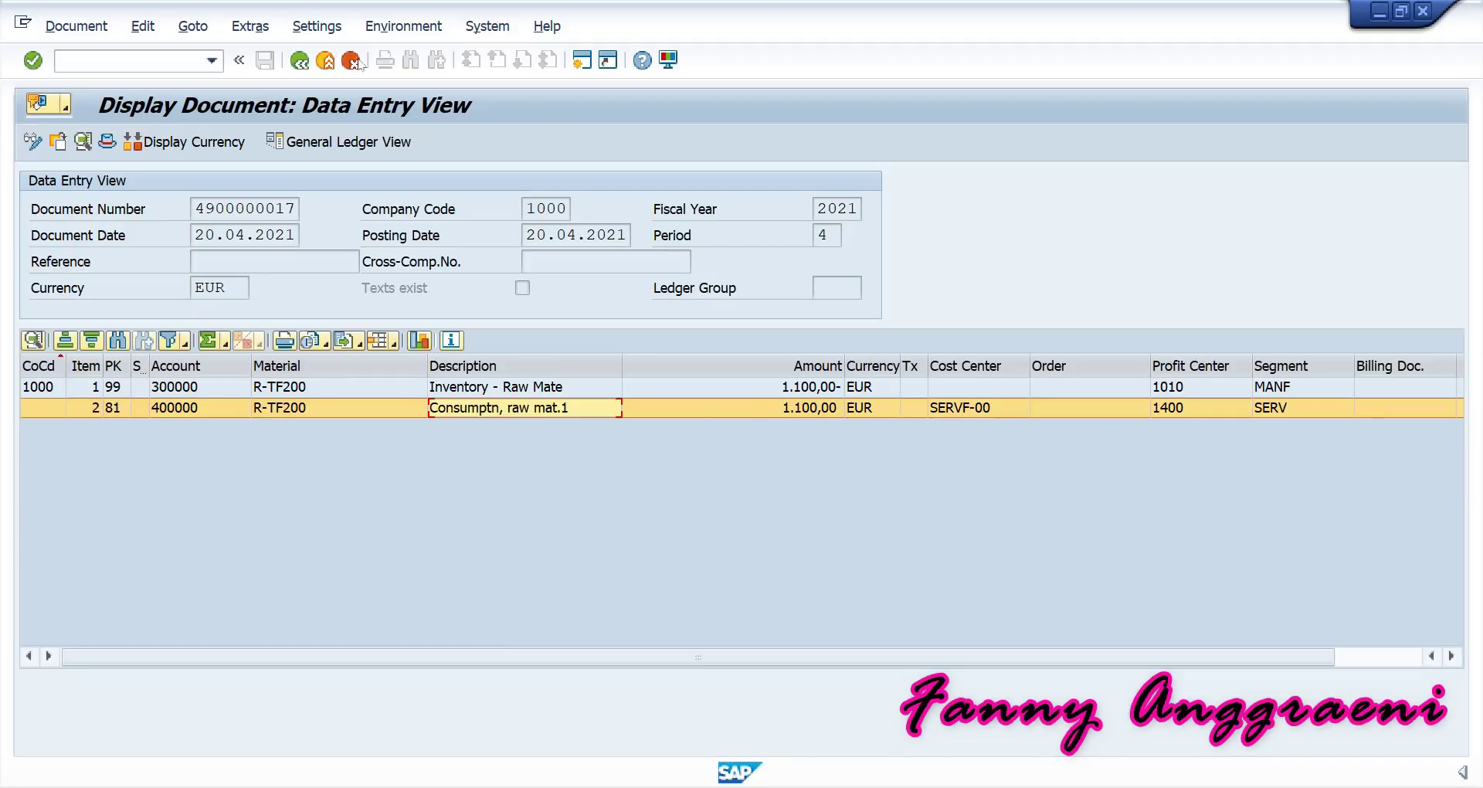
Return to the Easy Access menu with /n.
click(157, 64)
text(/n)
key(Return)
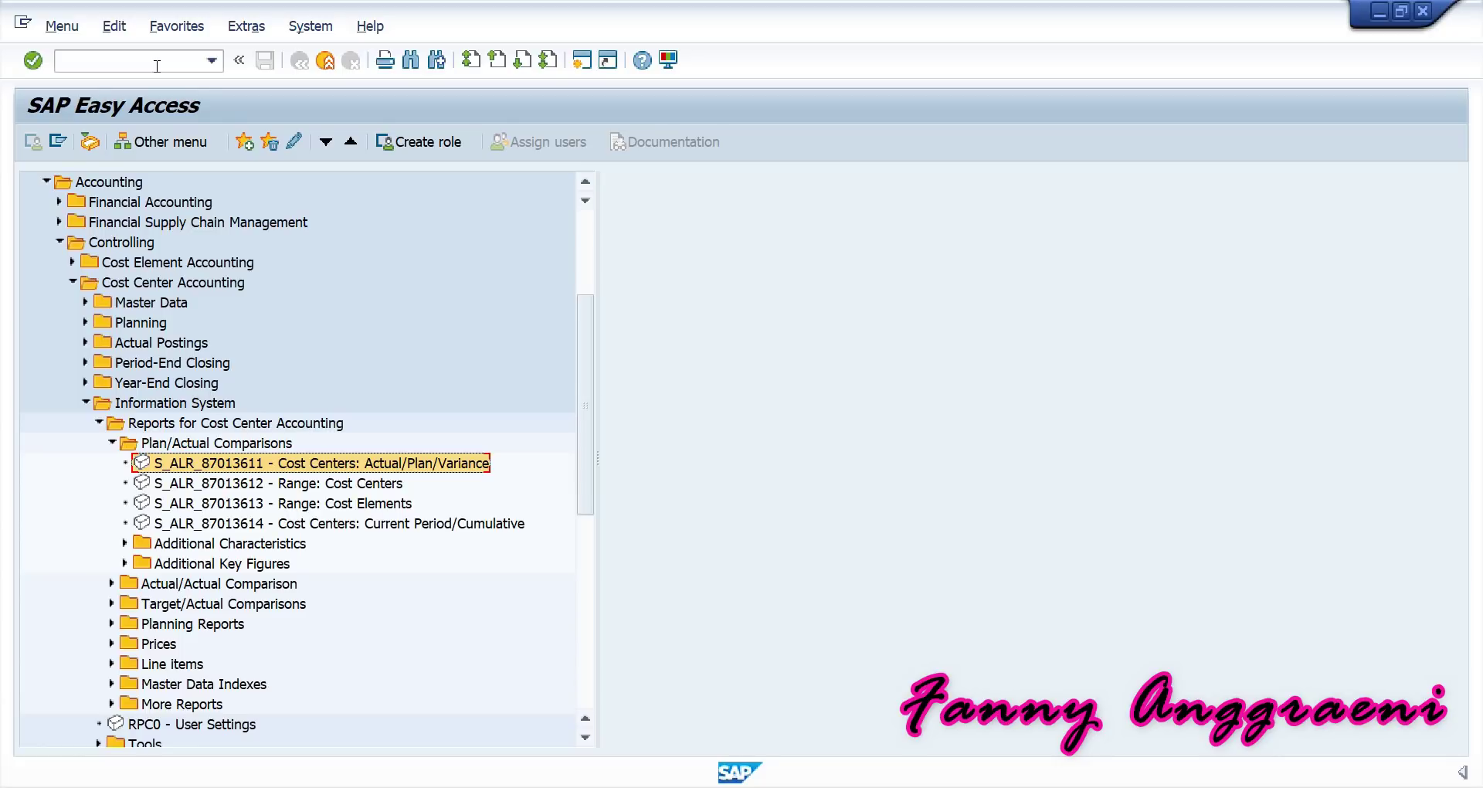
Expand Logistics > Purchasing > Purchase Order > Create in the menu and launch ME21N.
scroll(91, 270, up, 1)
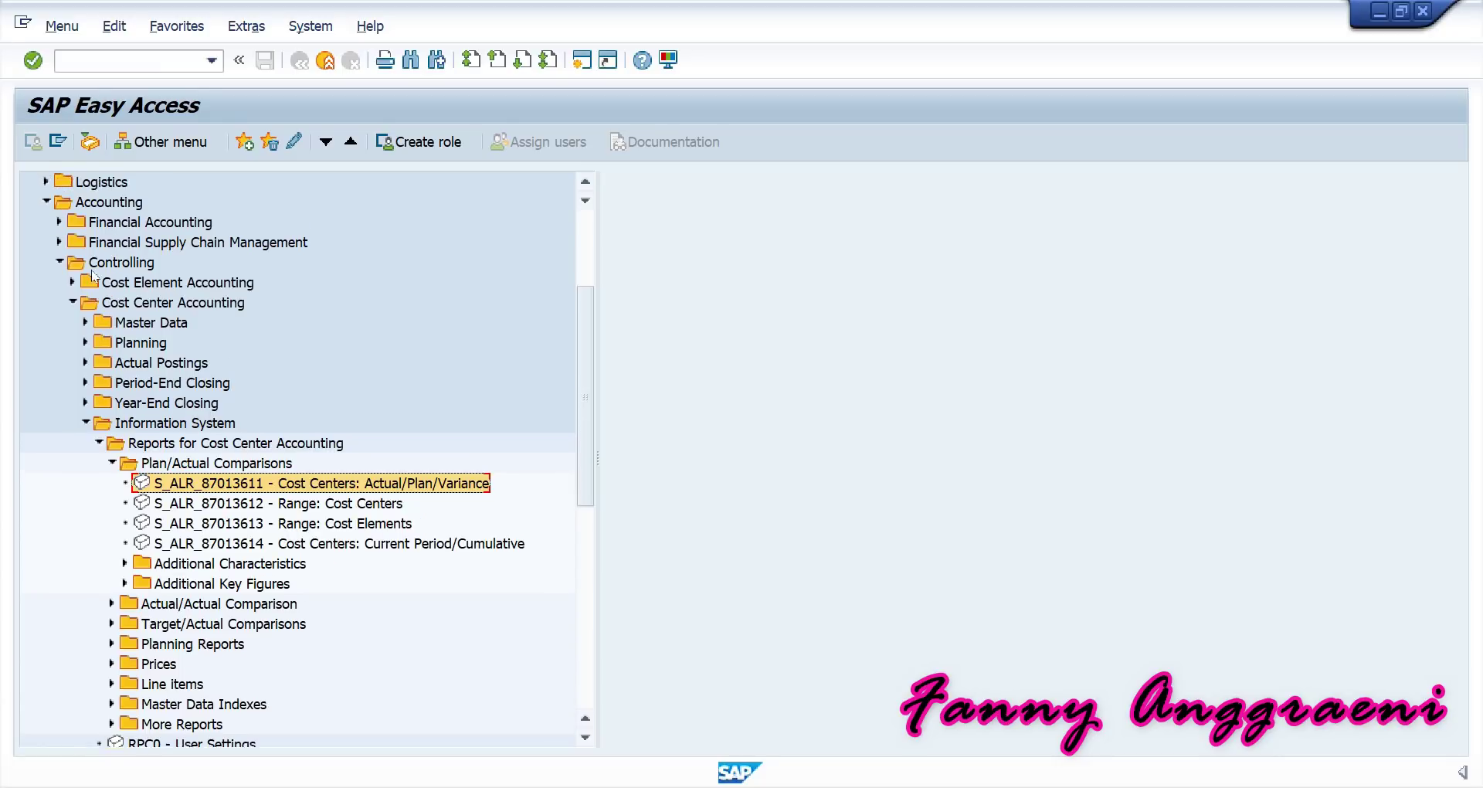
click(46, 202)
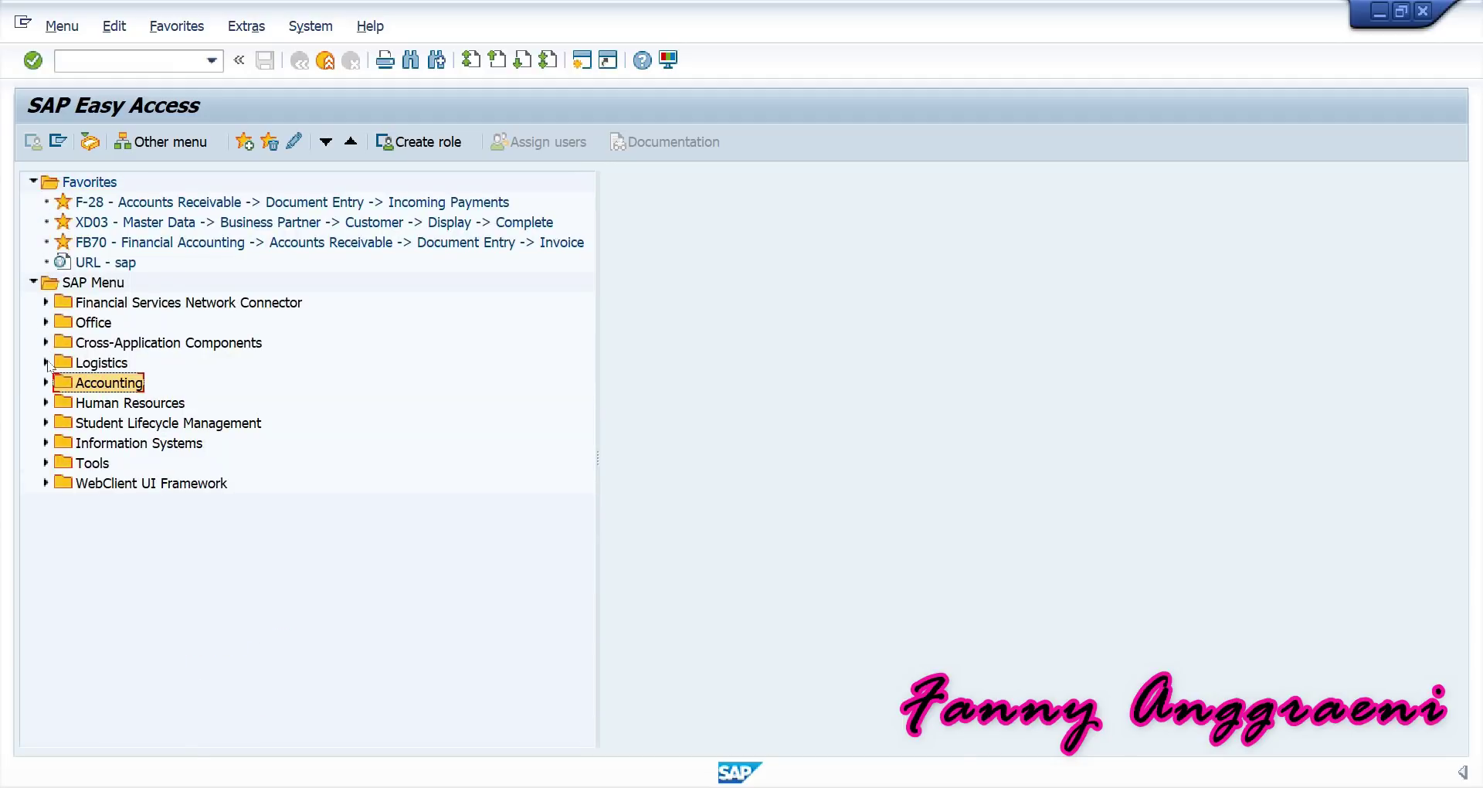
click(46, 371)
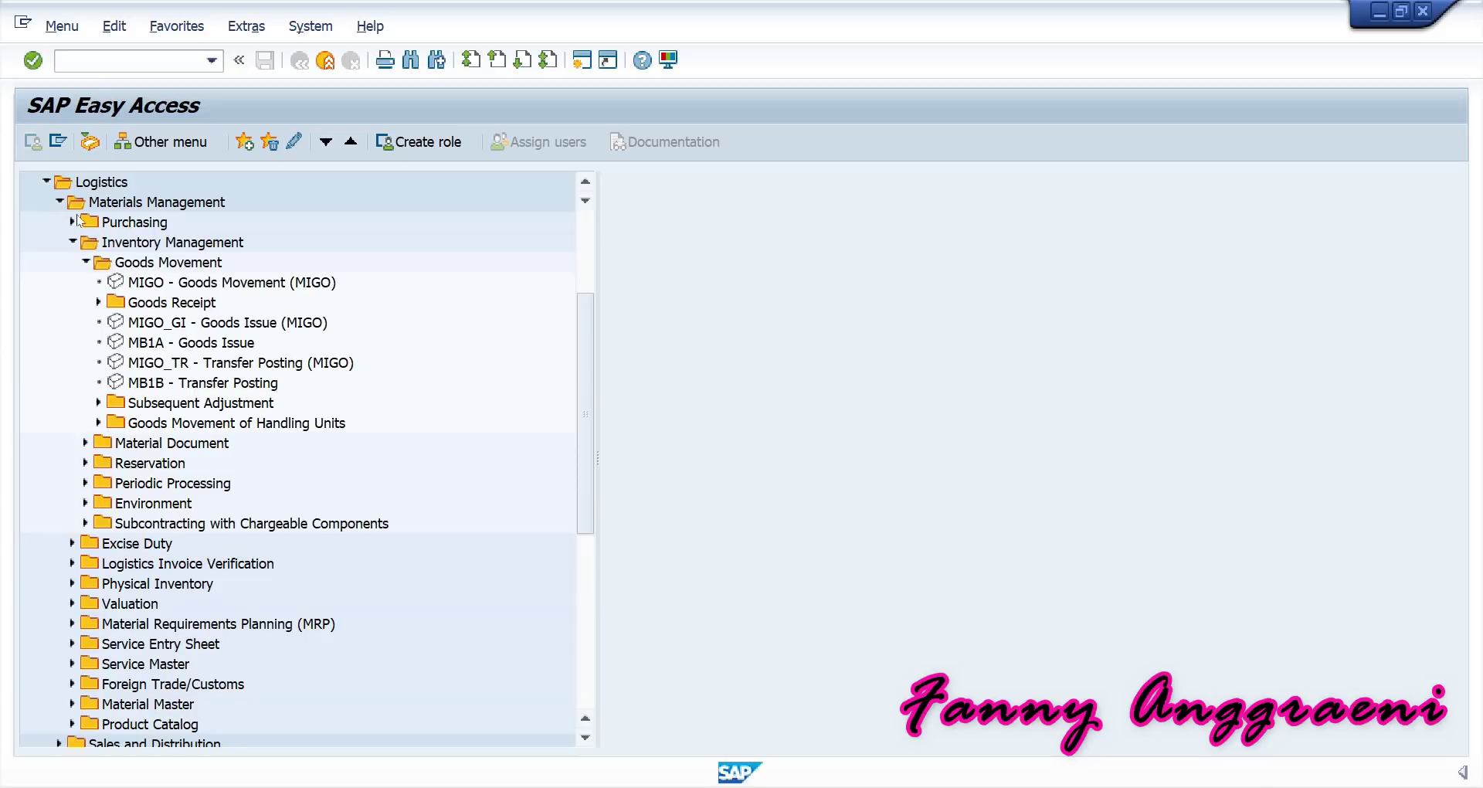
click(72, 241)
click(72, 223)
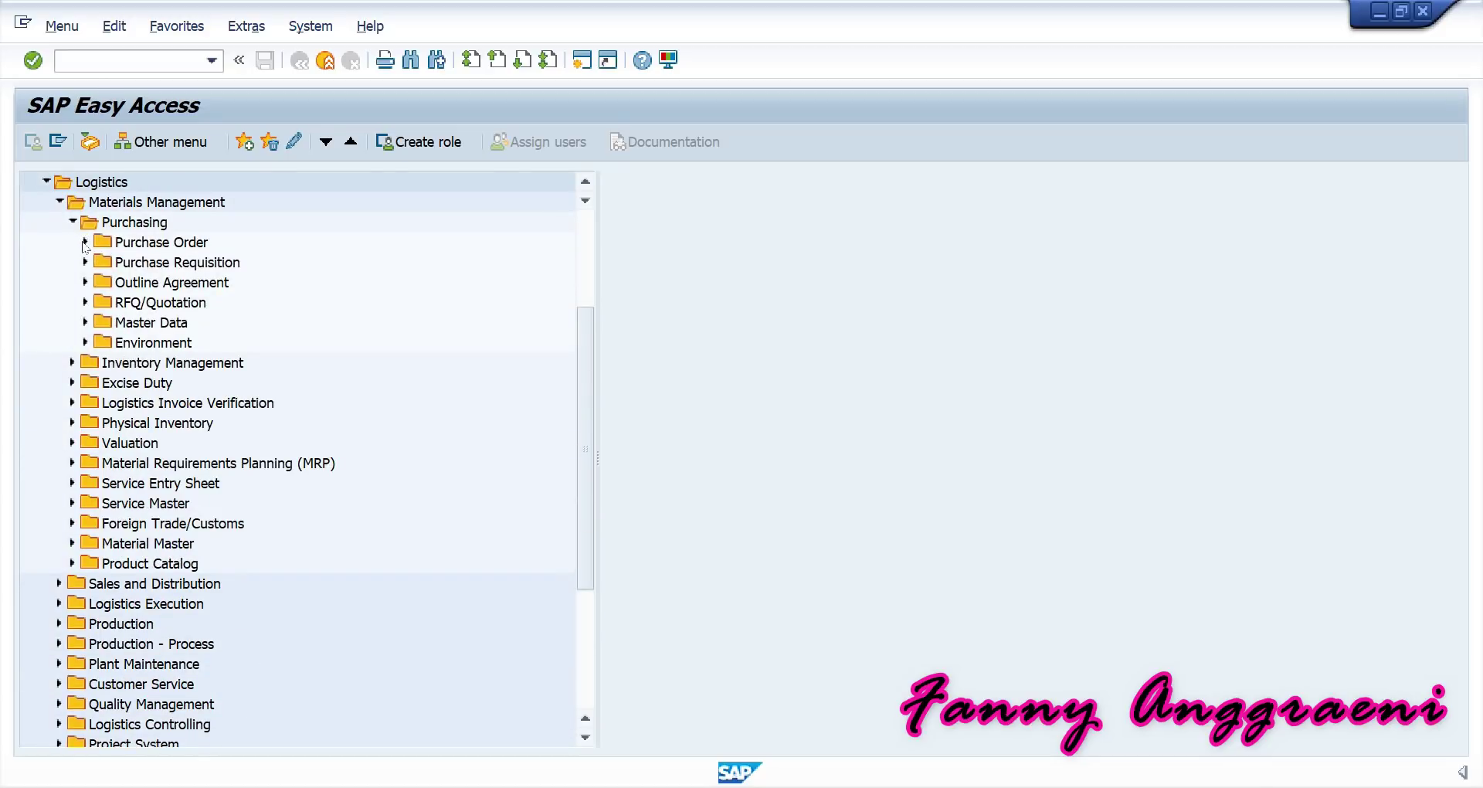
click(86, 243)
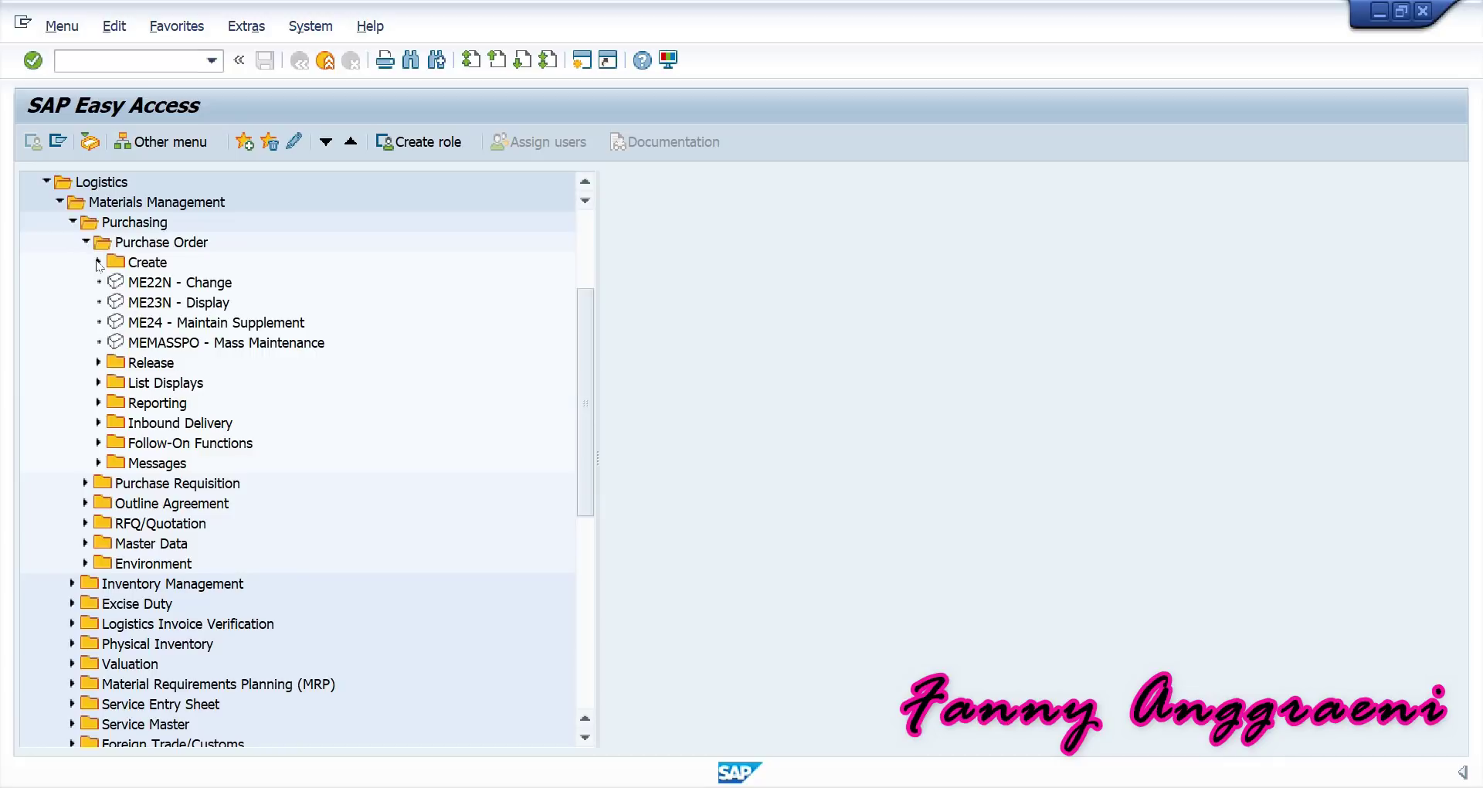
click(98, 262)
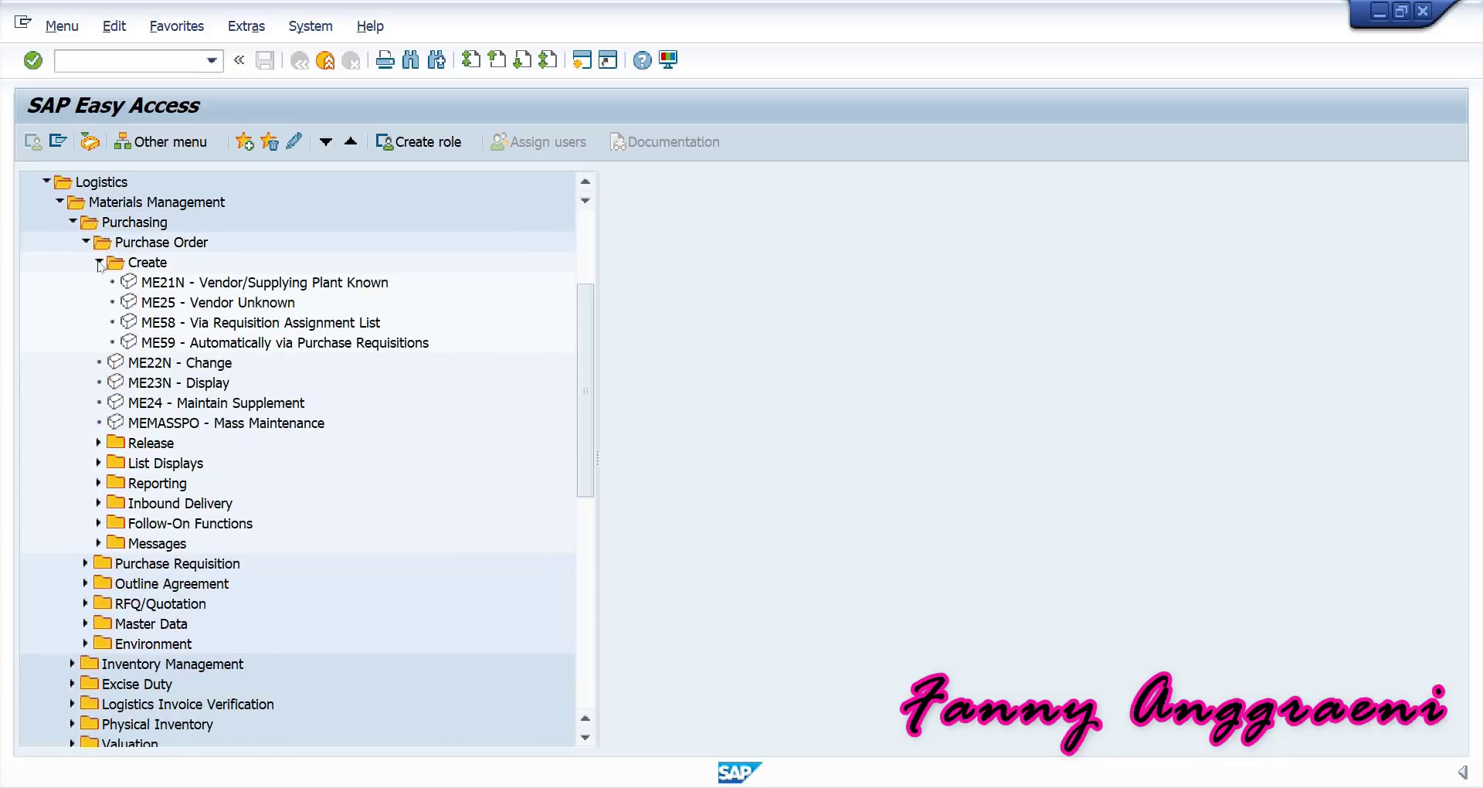
click(187, 288)
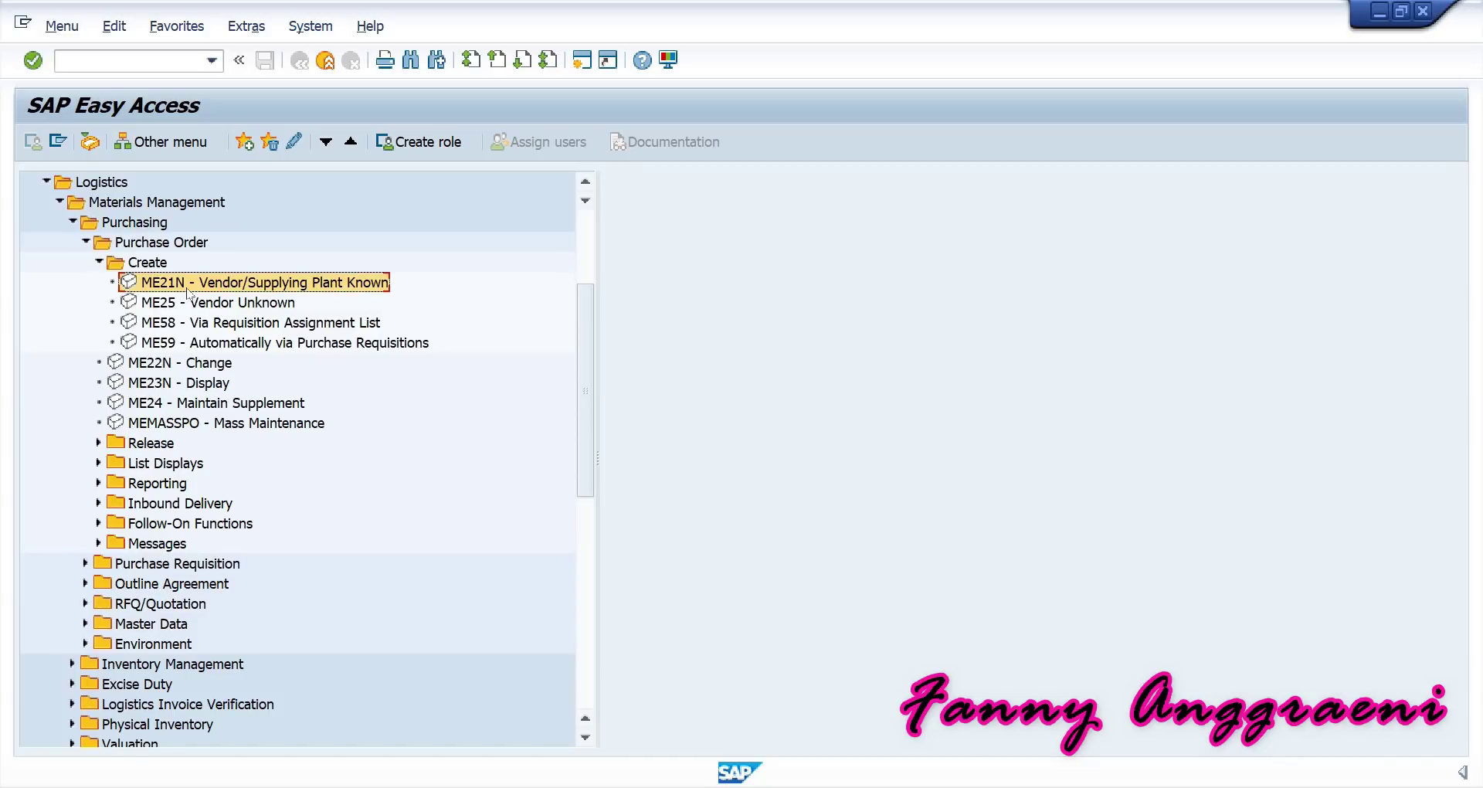
double_click(188, 288)
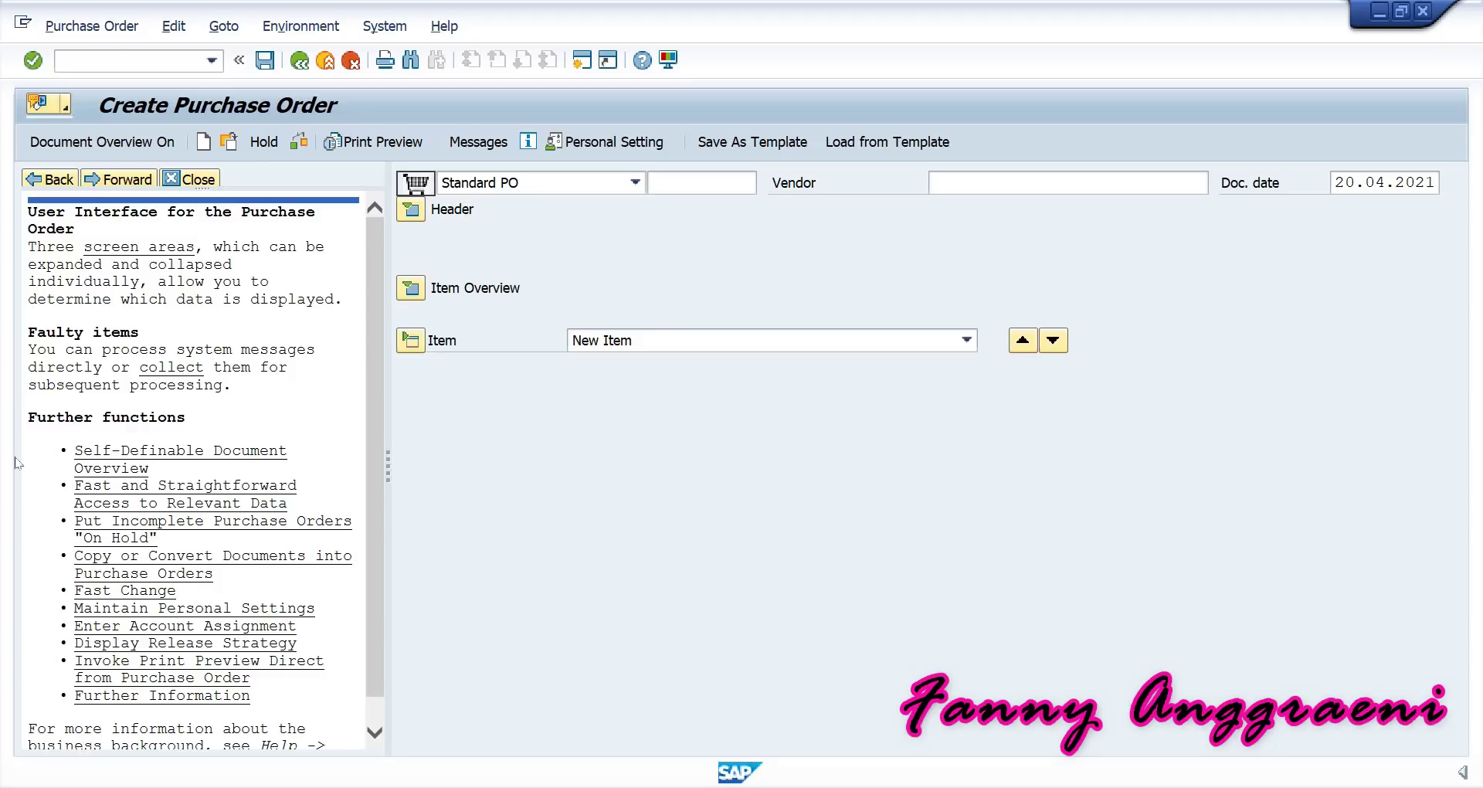
Hide the help pane and enter vendor 1000 on the purchase order.
click(197, 182)
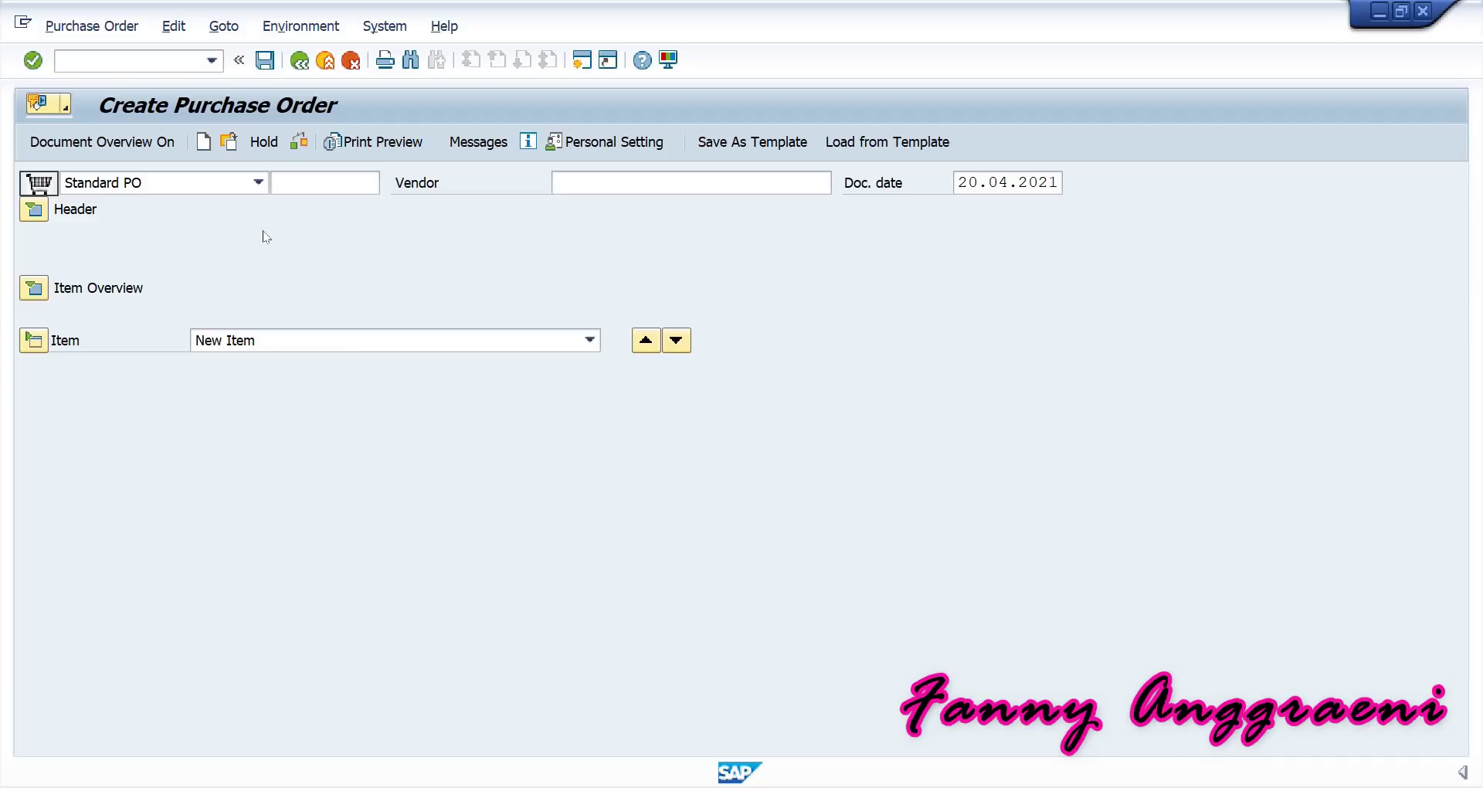
click(579, 183)
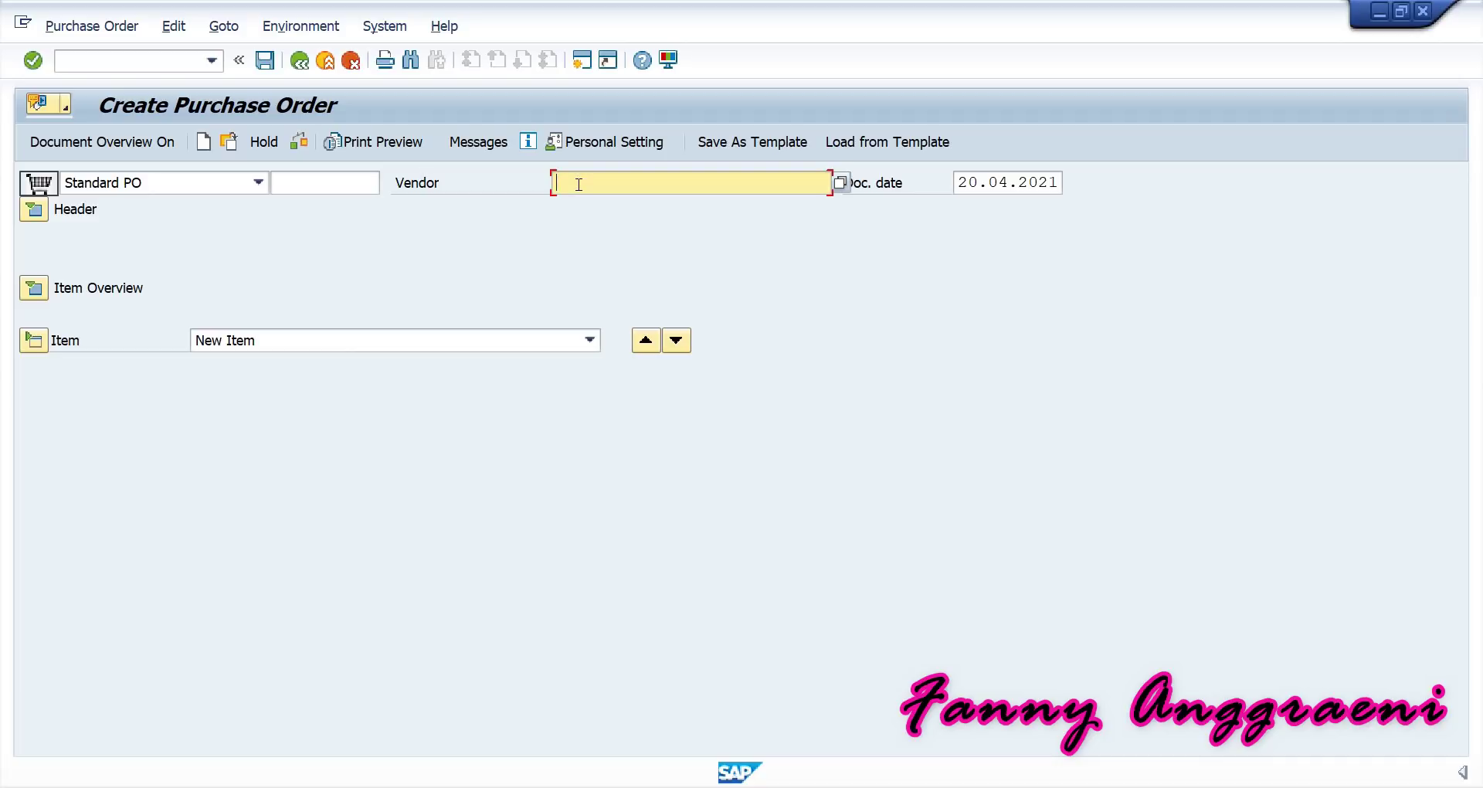
text(1000)
click(34, 215)
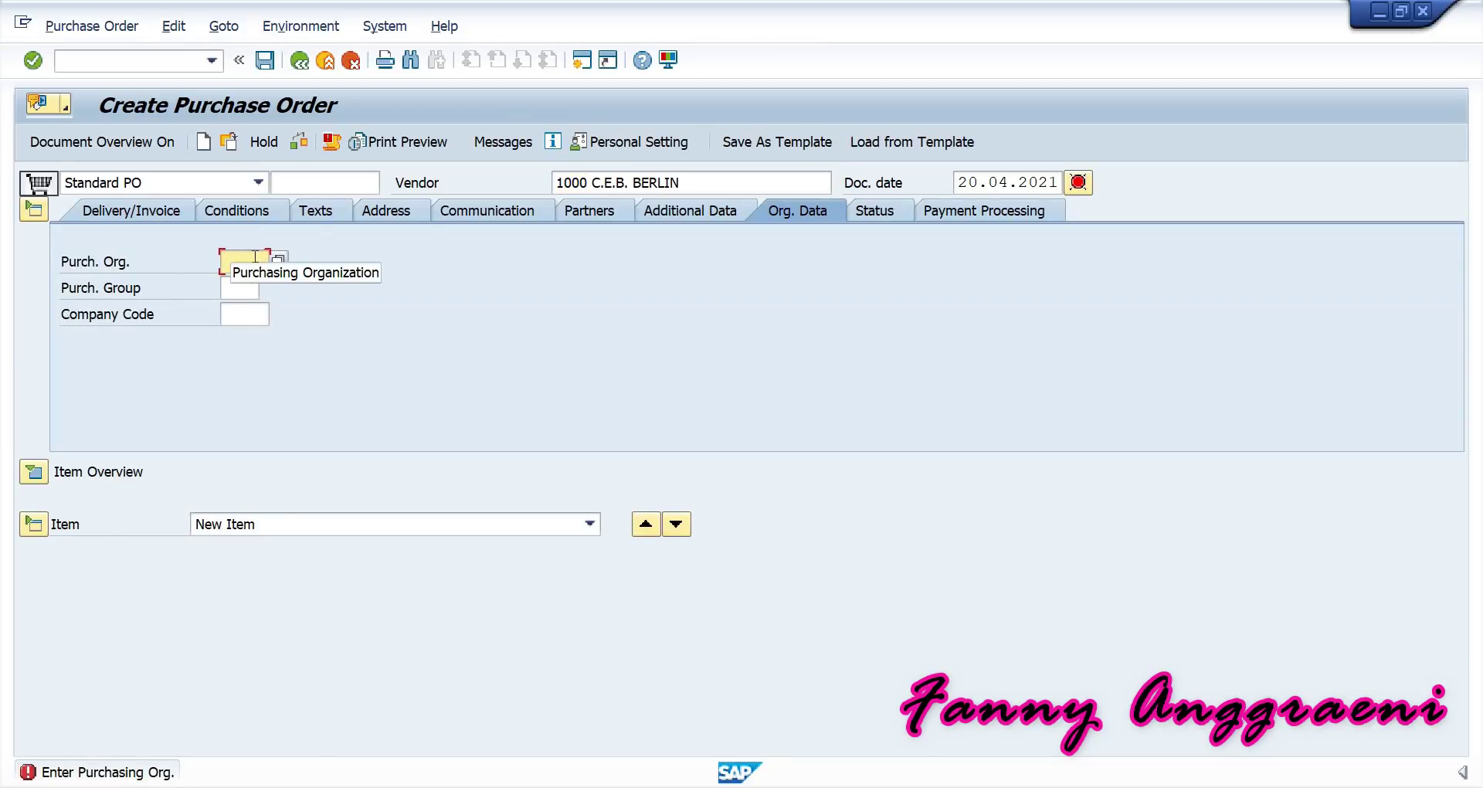
Enter purchasing org 1000, purchasing group 001 and company code 1000 in the header org data.
text(1000)
click(240, 285)
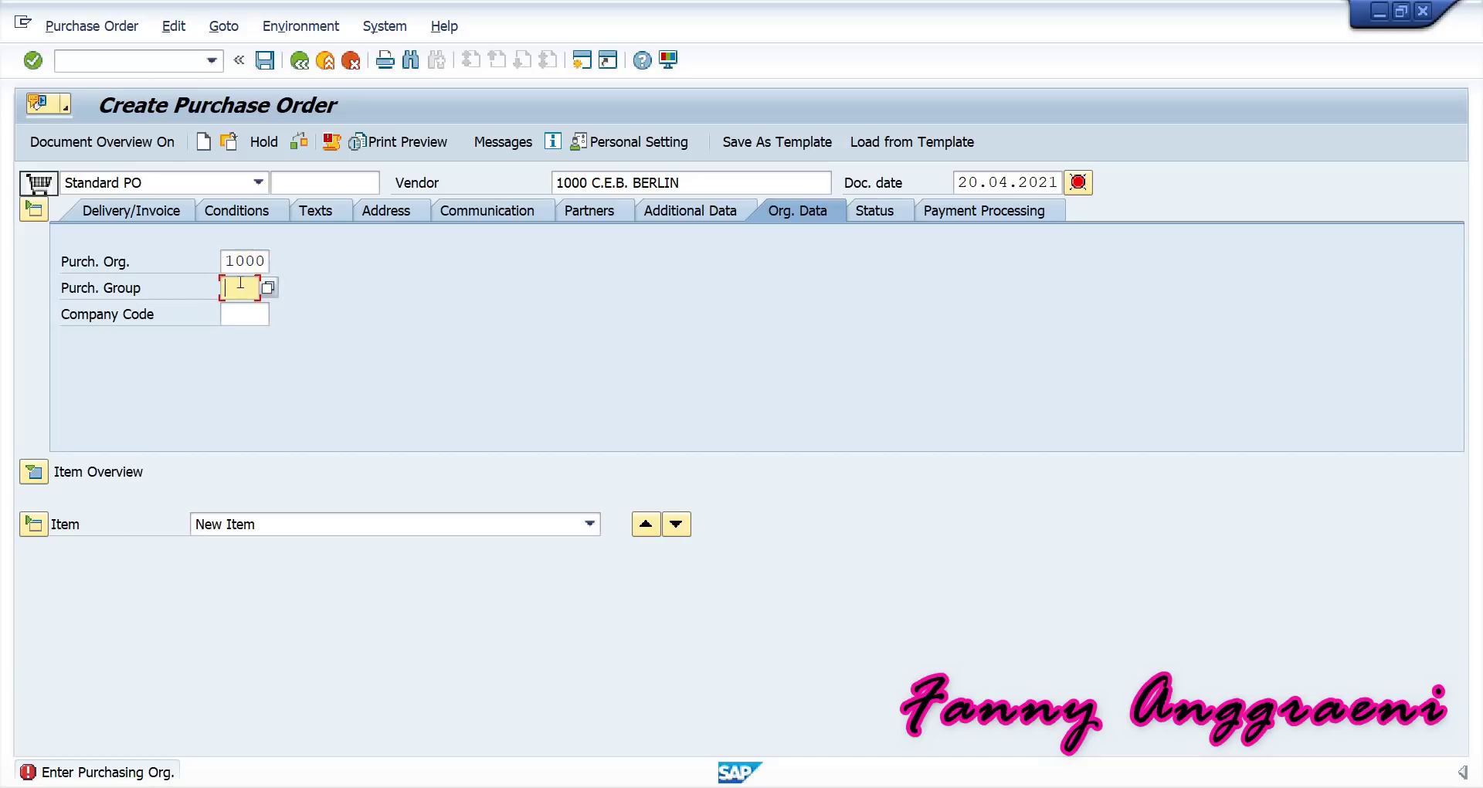
text(001)
click(232, 319)
text(1000)
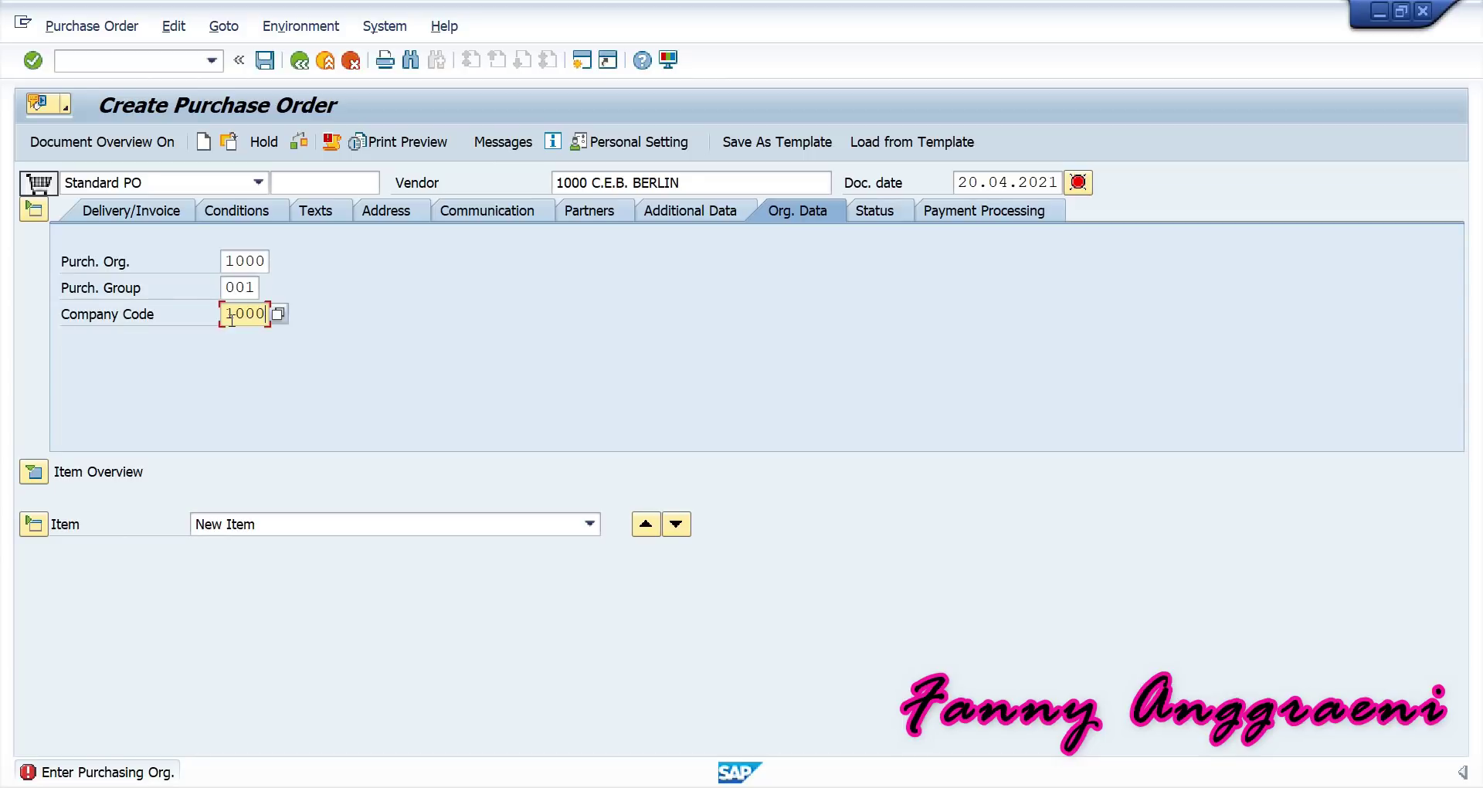
key(Return)
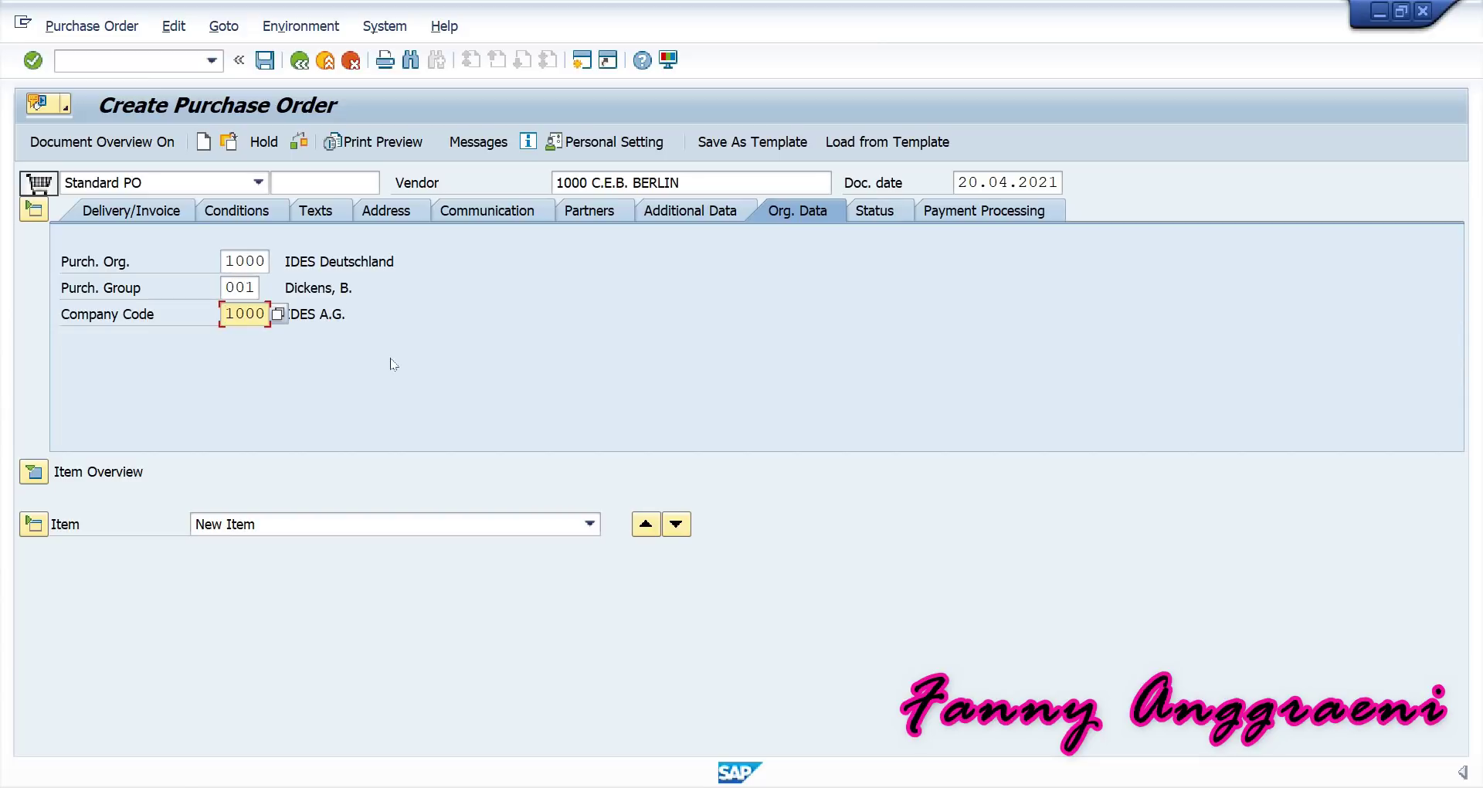
key(Tab)
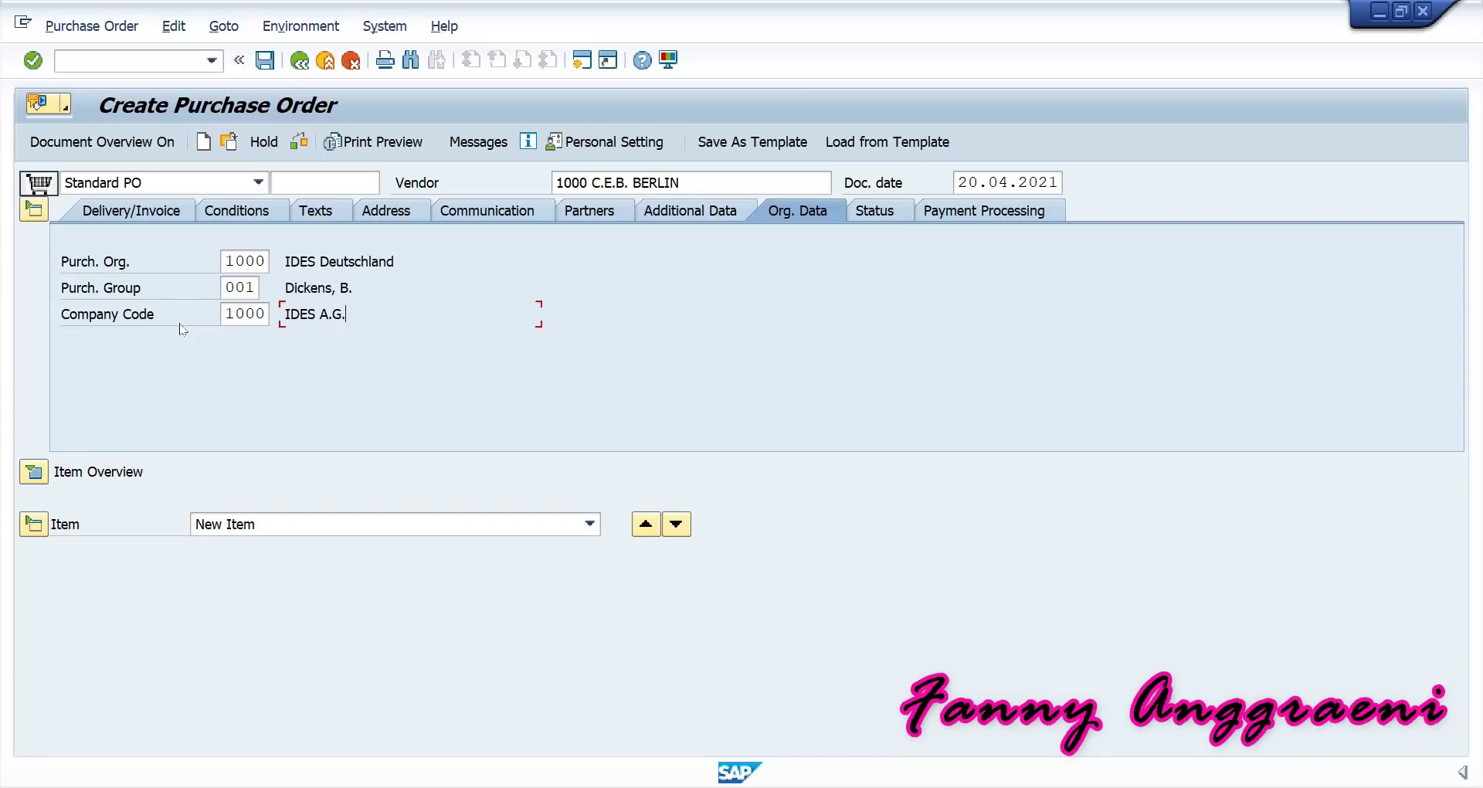
Expand the item overview and give item 1 account assignment category K (Cost center).
click(38, 472)
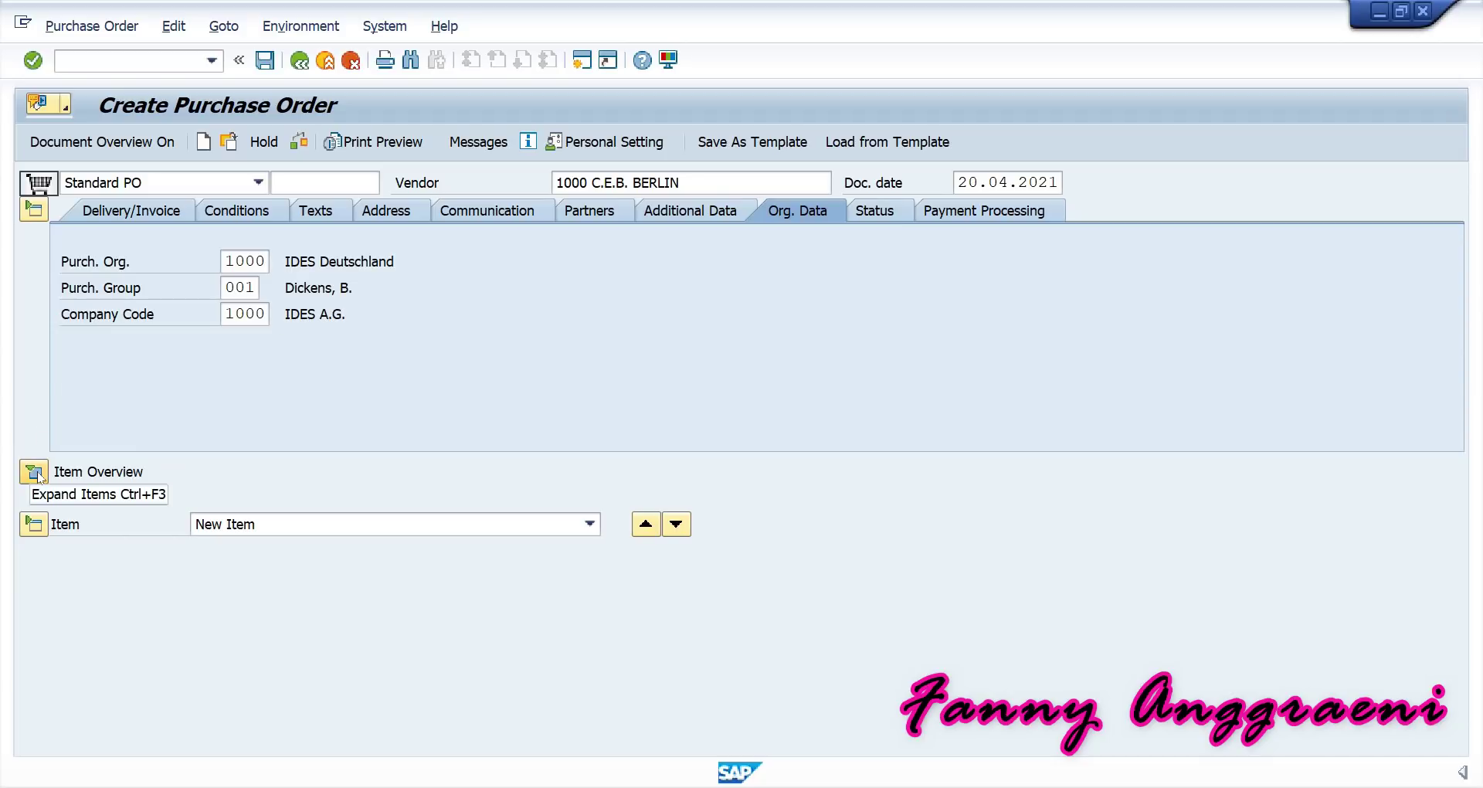
click(35, 473)
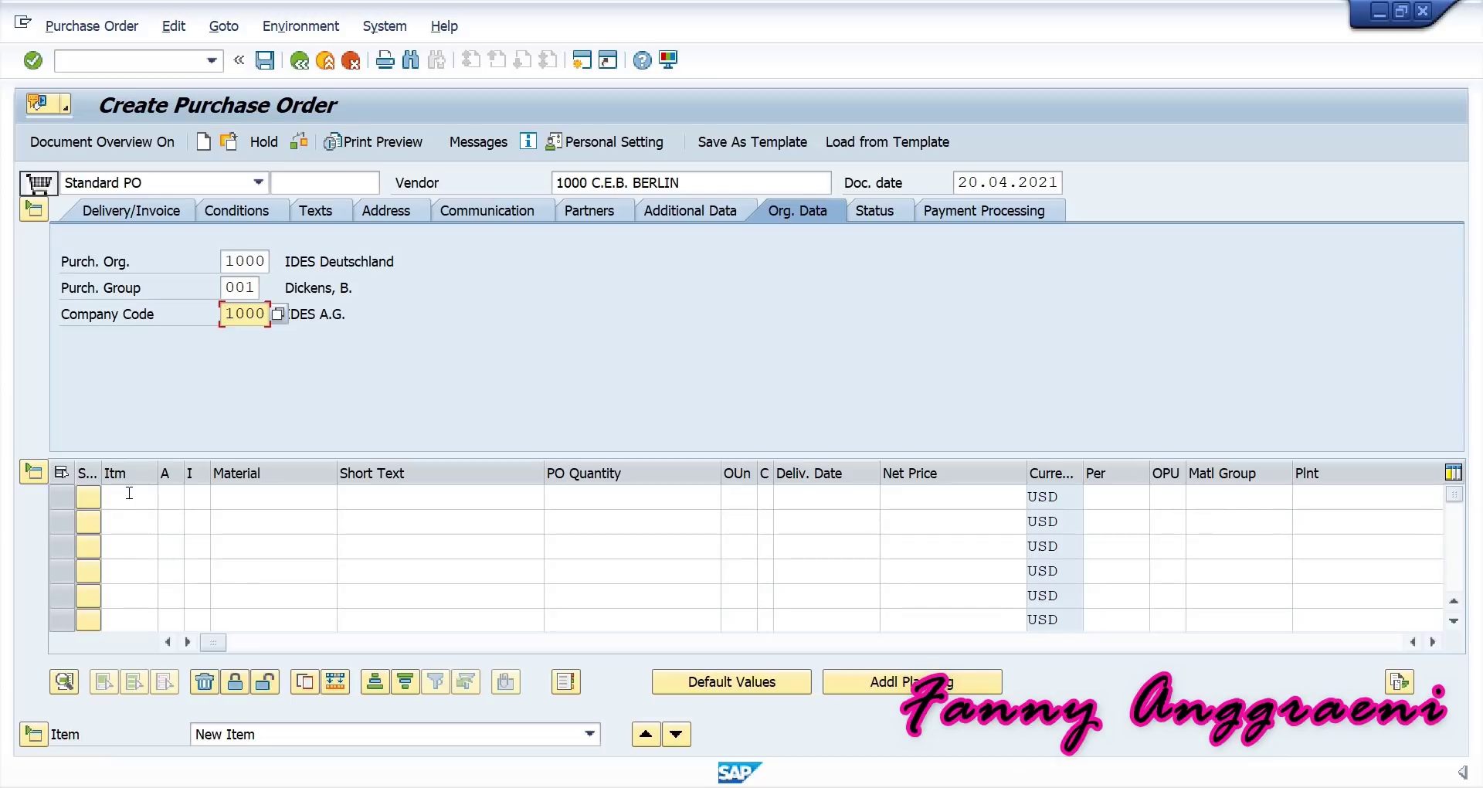
click(172, 473)
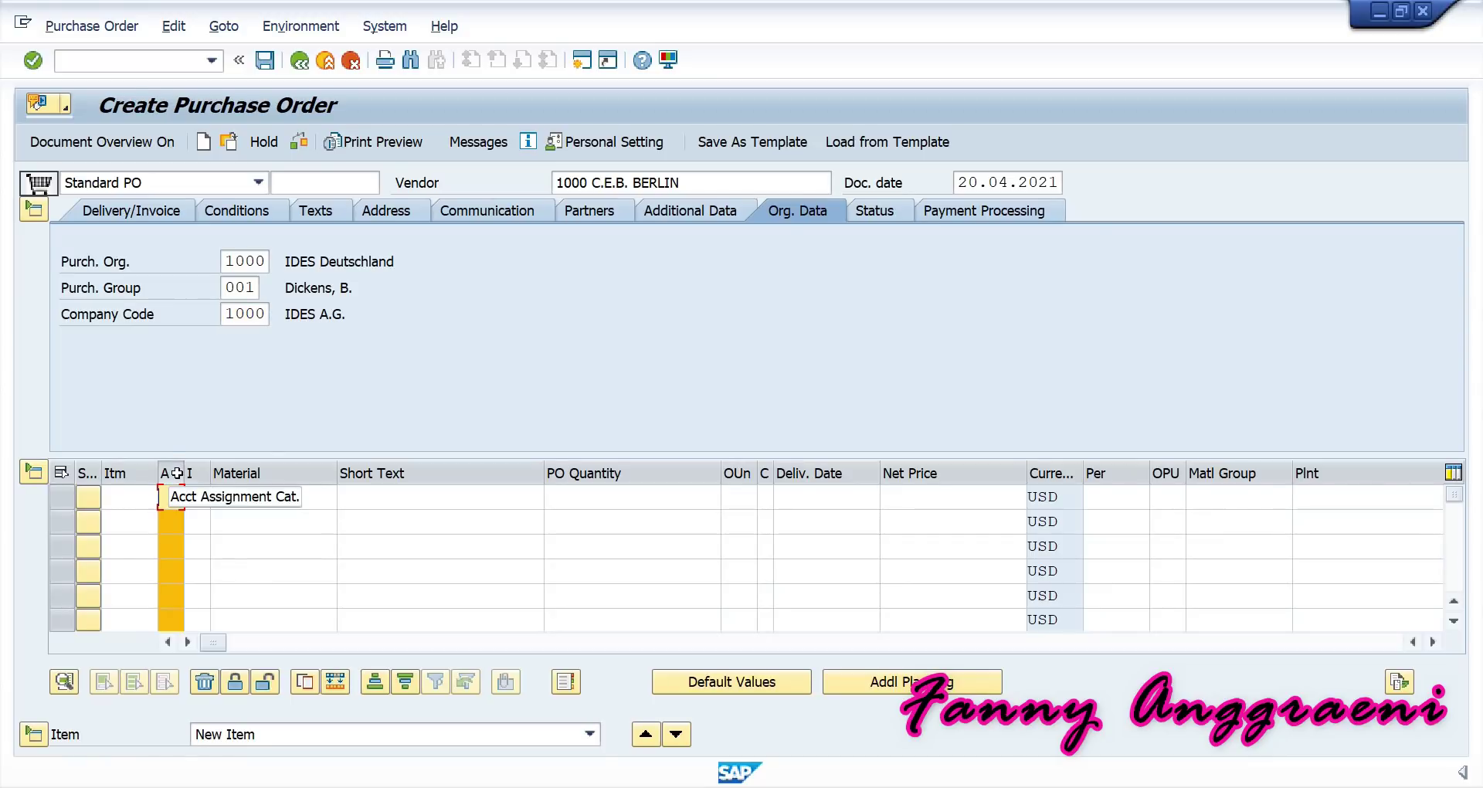
click(175, 493)
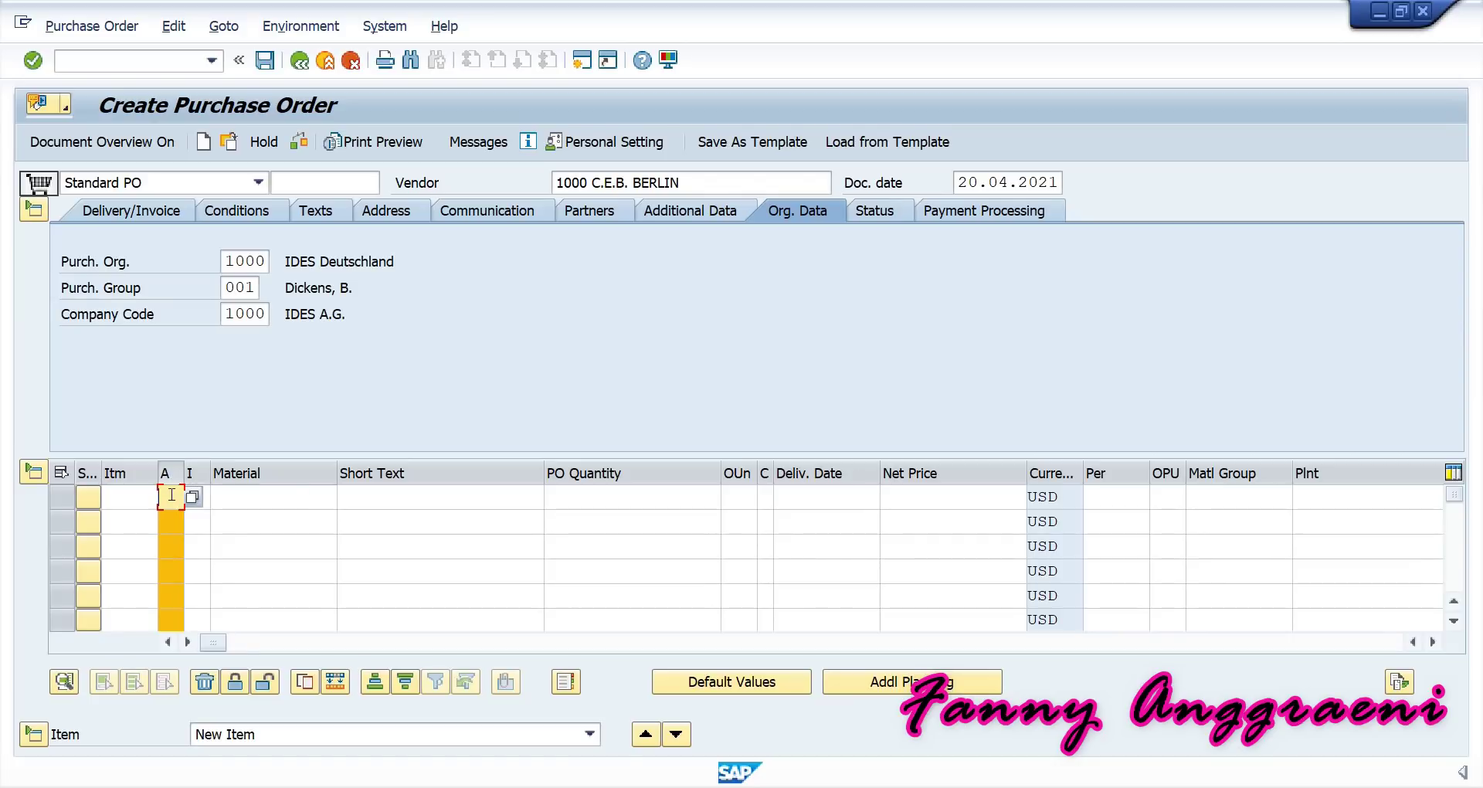
text(K)
key(Return)
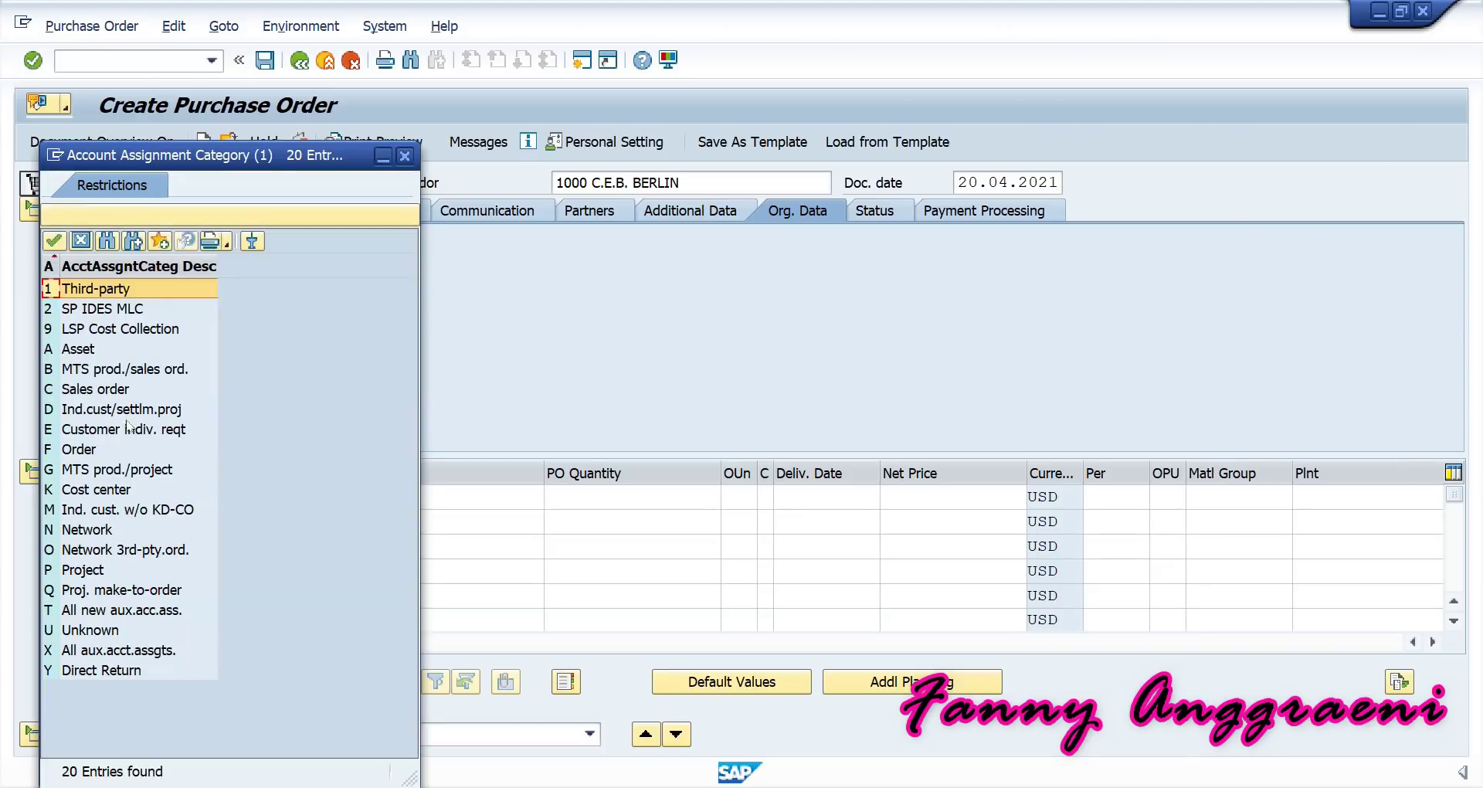
click(51, 492)
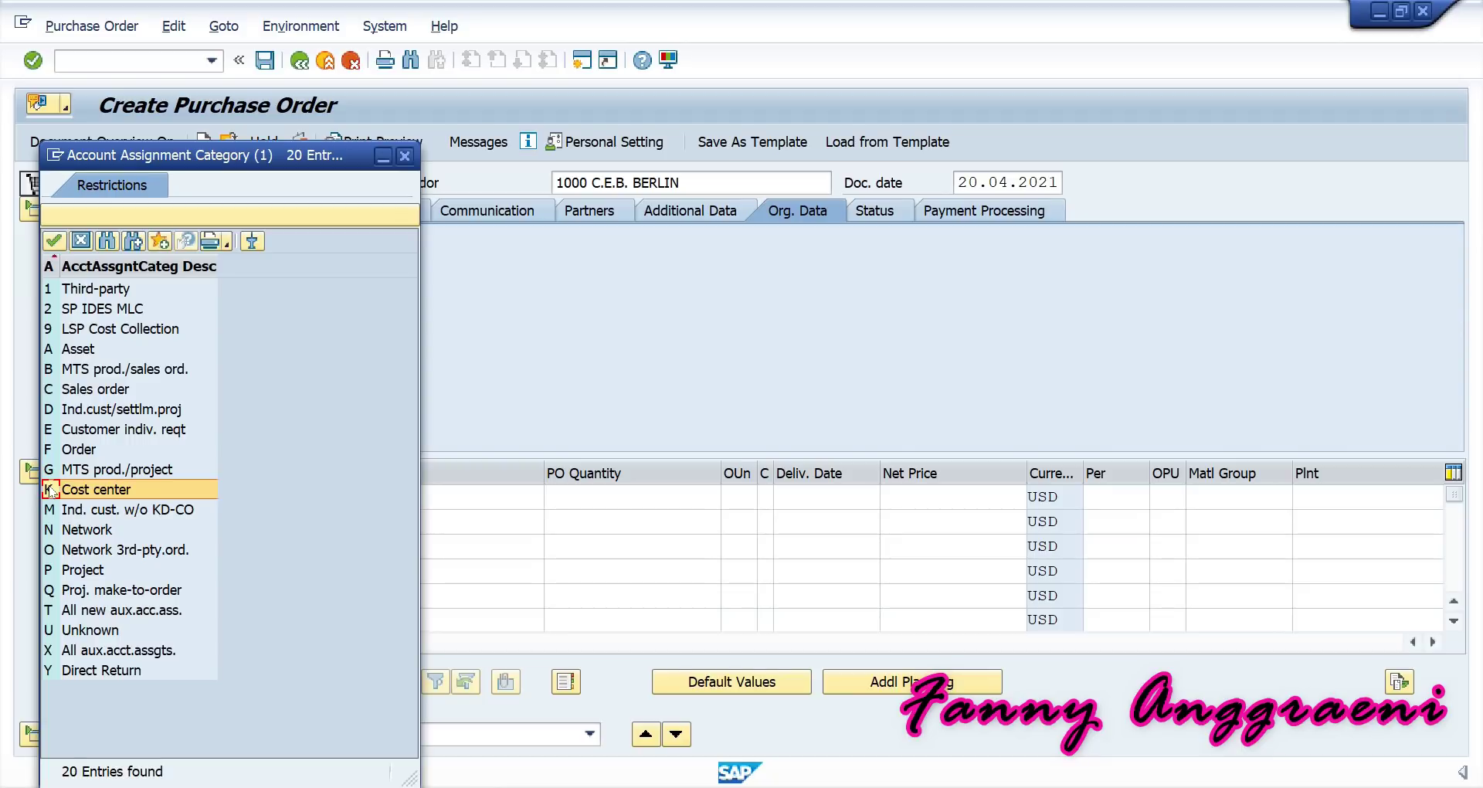
double_click(48, 489)
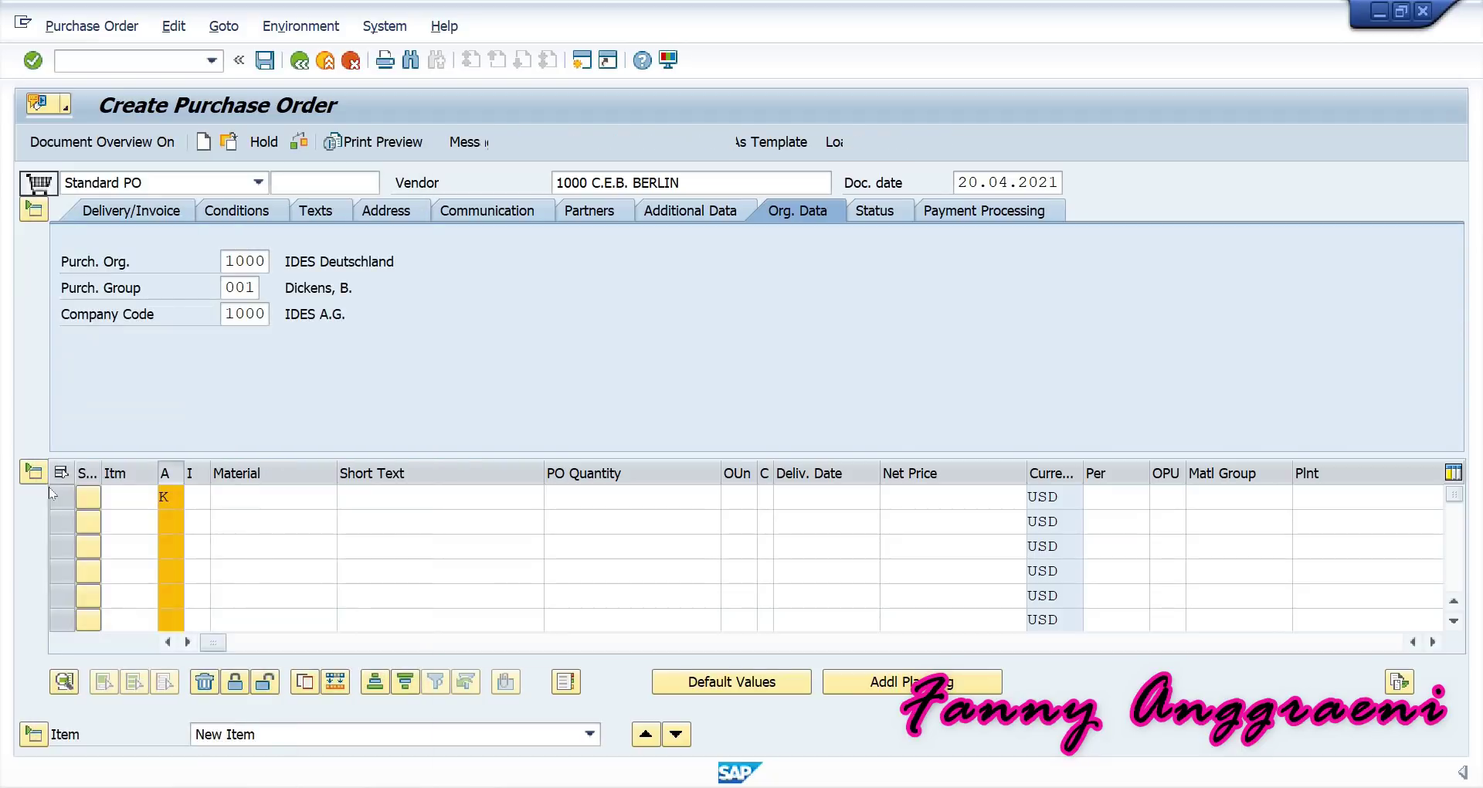
click(231, 498)
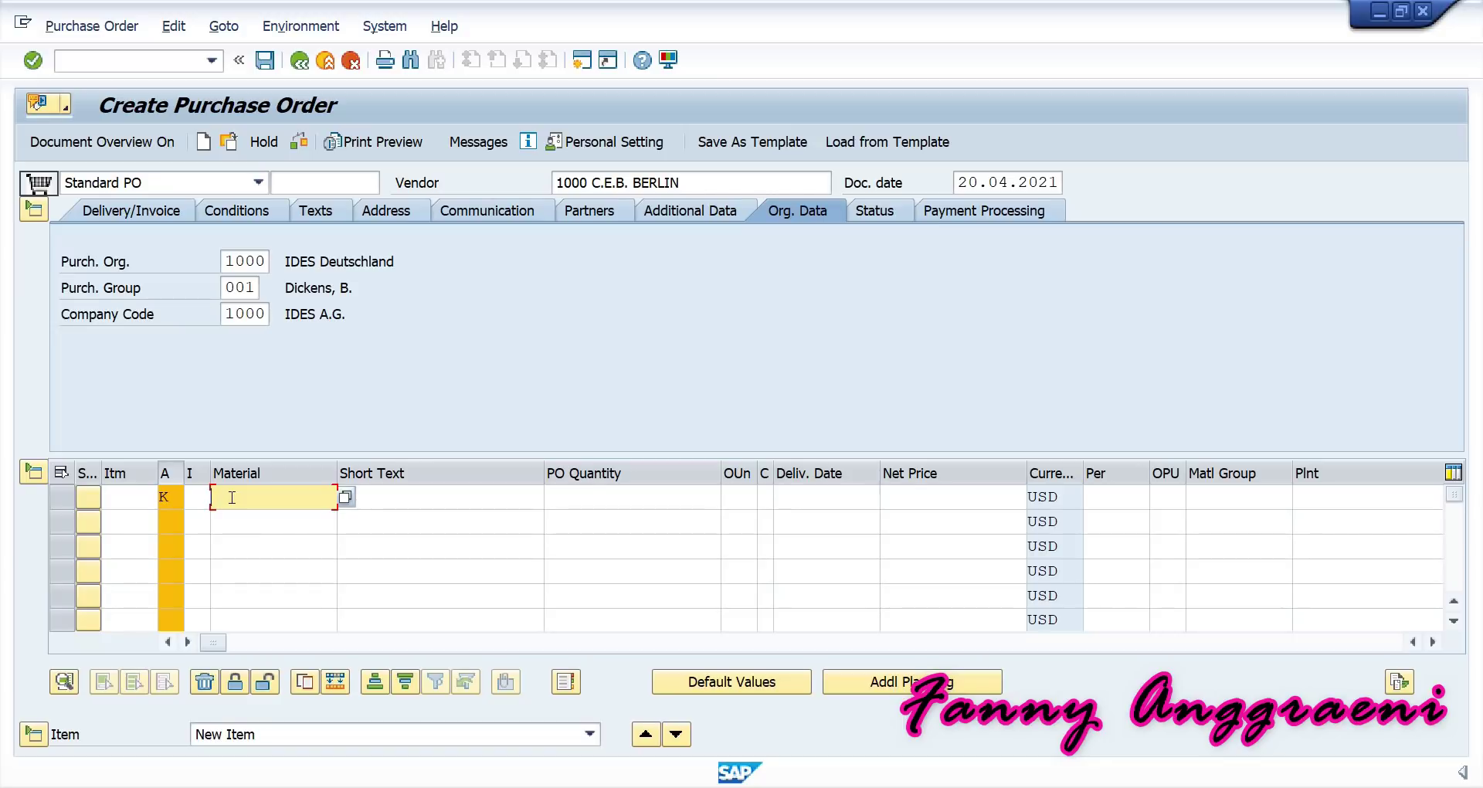
Enter item 1 as R-TF200, quantity 10, delivery 20.04.2021, plant 1000, net price 24.
text(R-TF200)
click(596, 497)
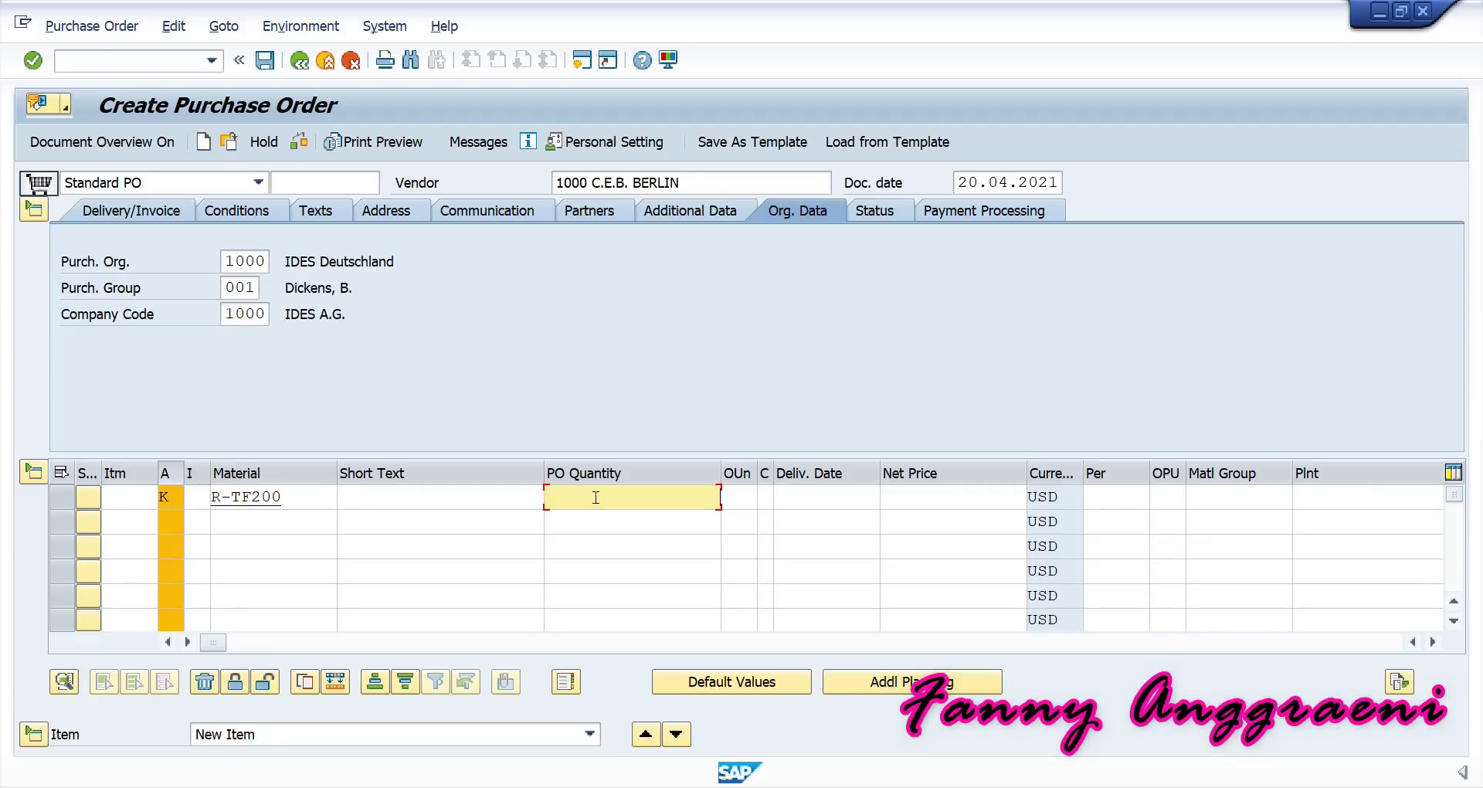
text(10)
click(821, 504)
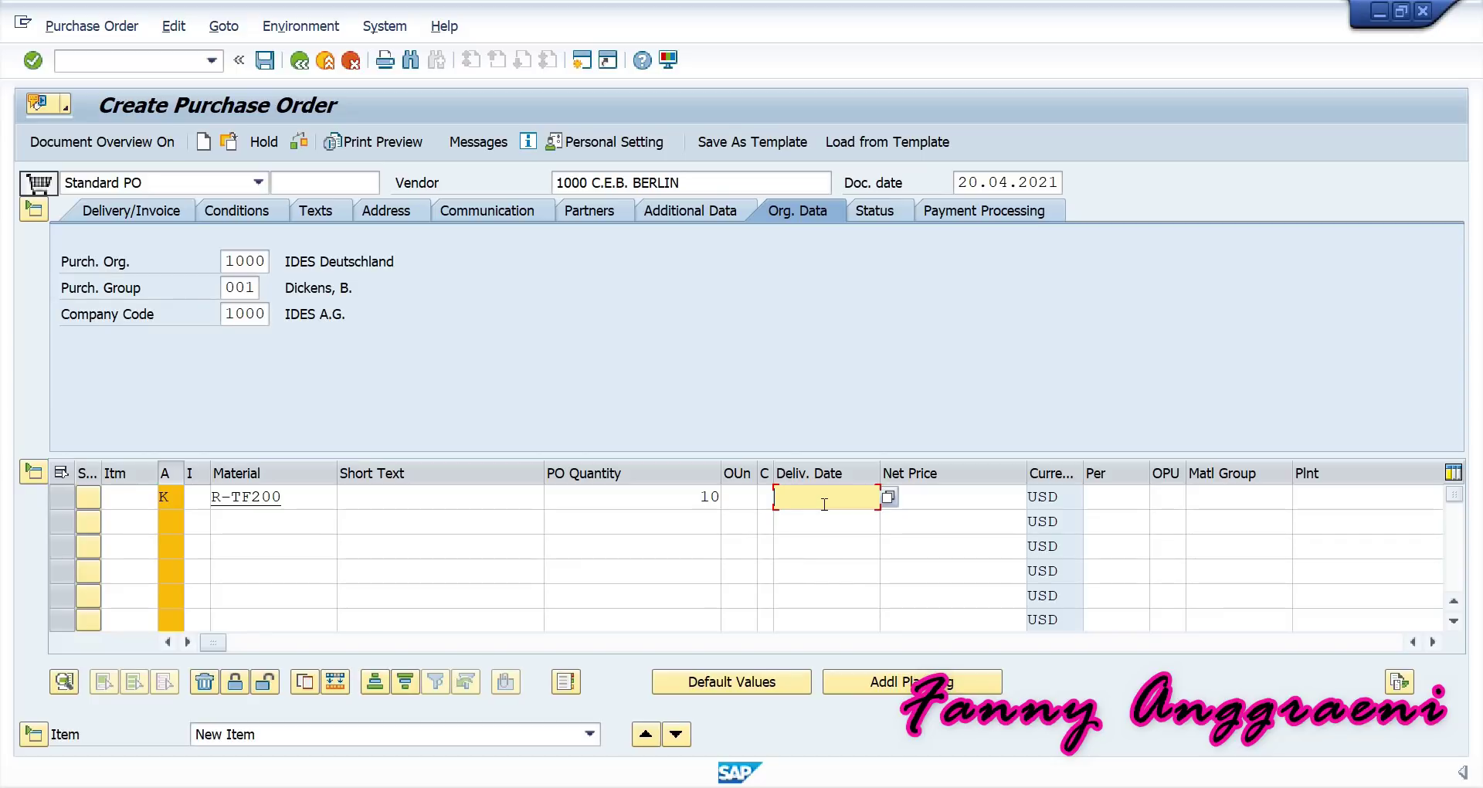
text(2)
click(831, 518)
click(1313, 498)
text(1000)
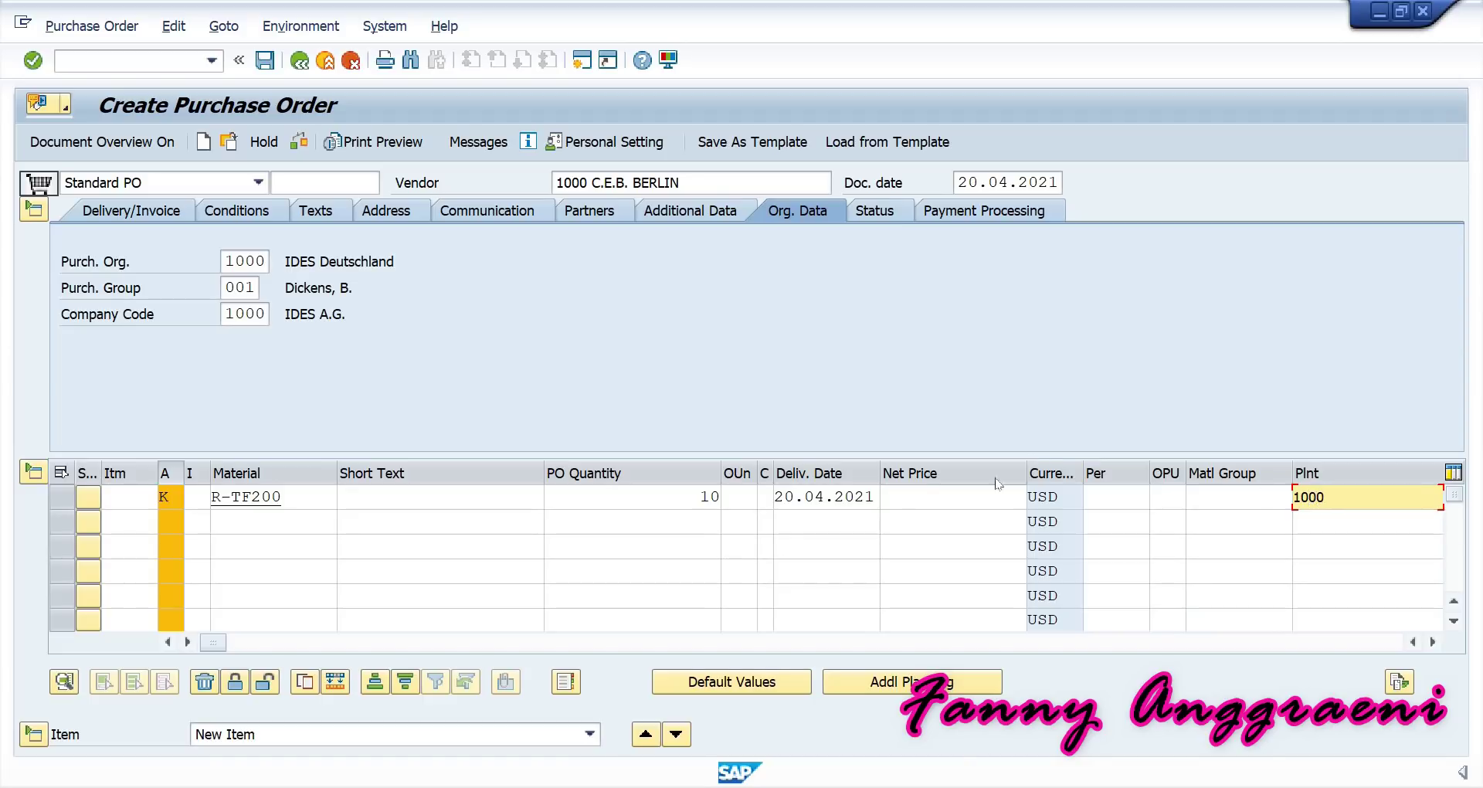
click(973, 495)
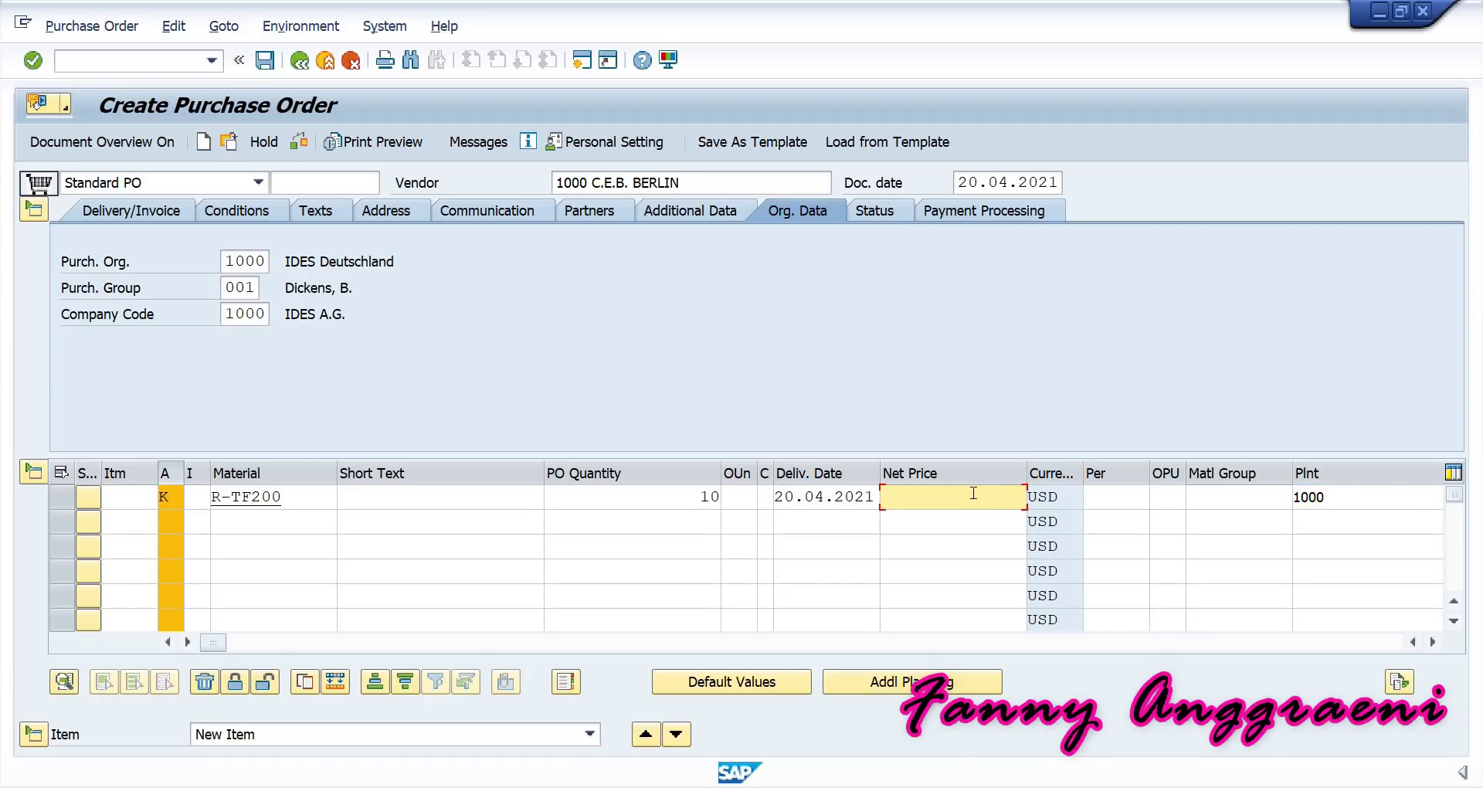
text(24)
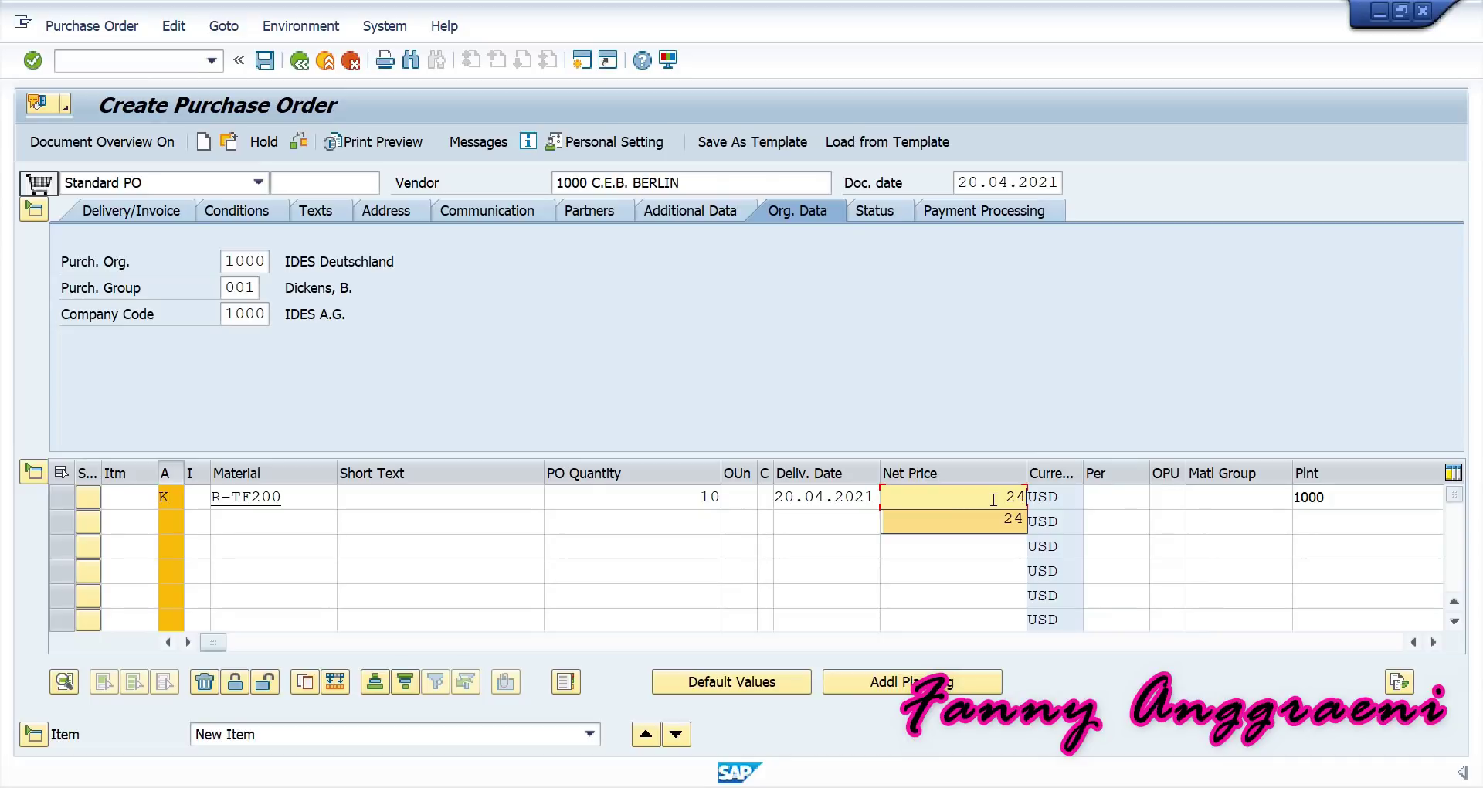
key(Return)
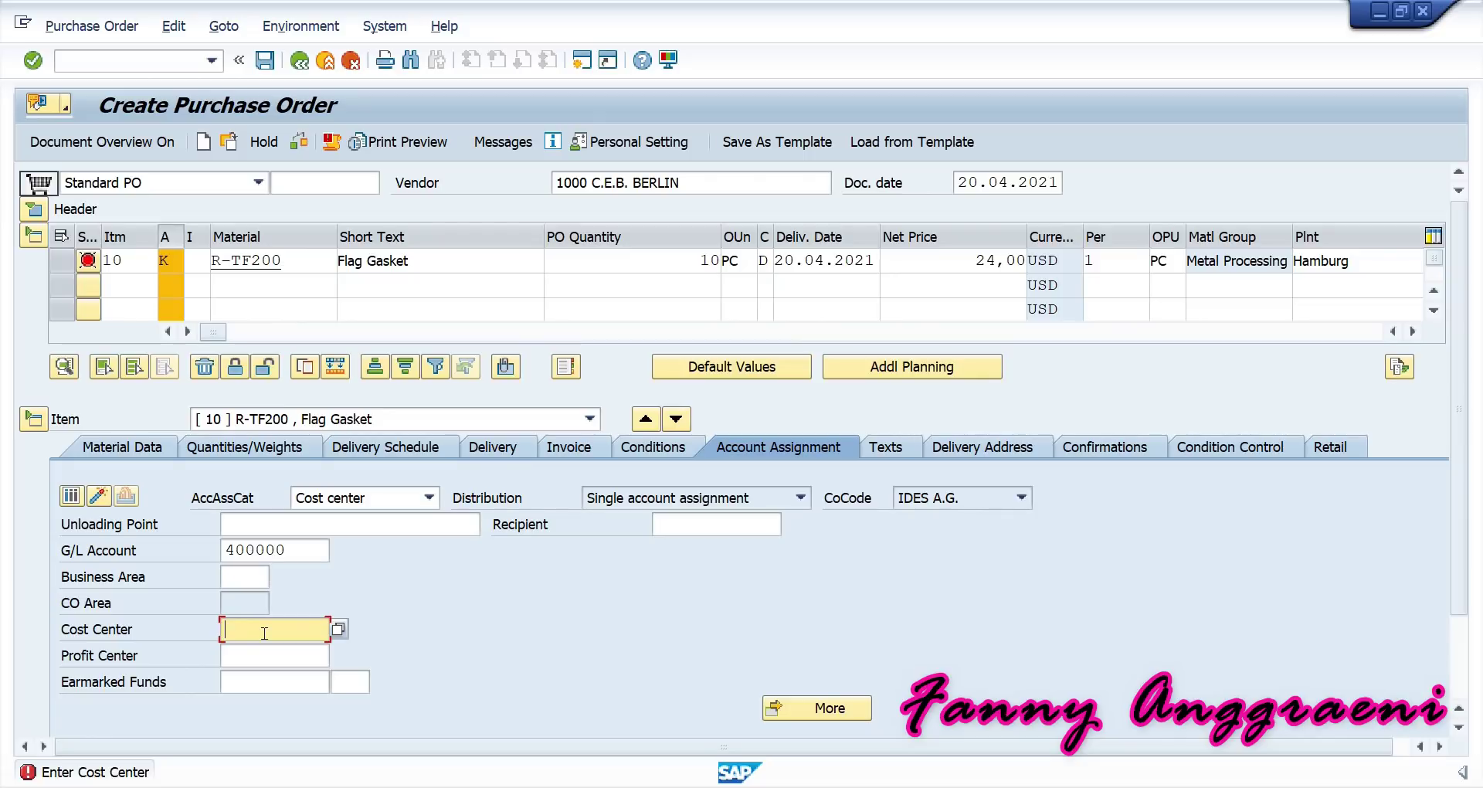
Assign the item to cost center SERVF-00, check the order and accept the delivery-date warning.
text(SE)
click(262, 650)
key(Return)
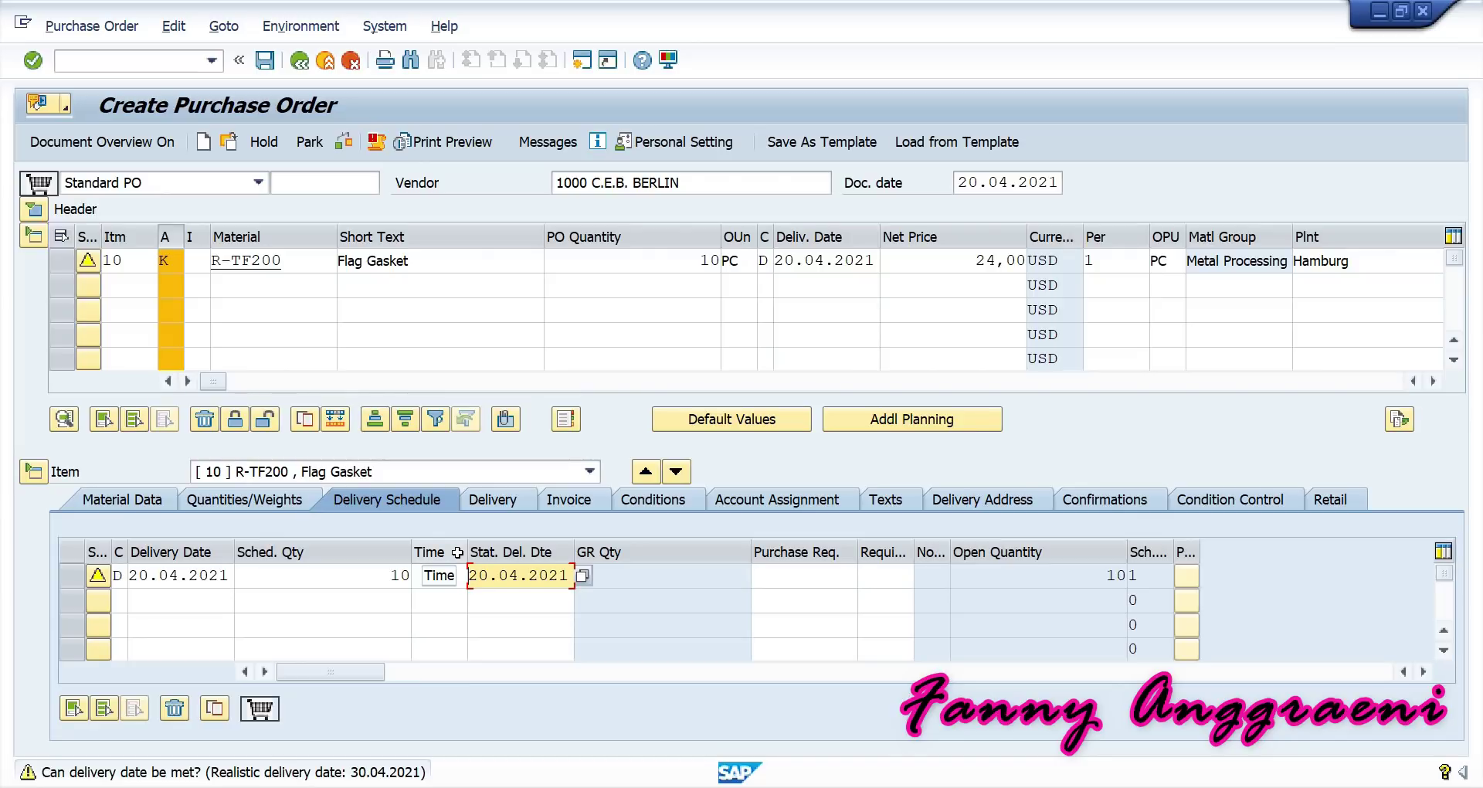
key(Return)
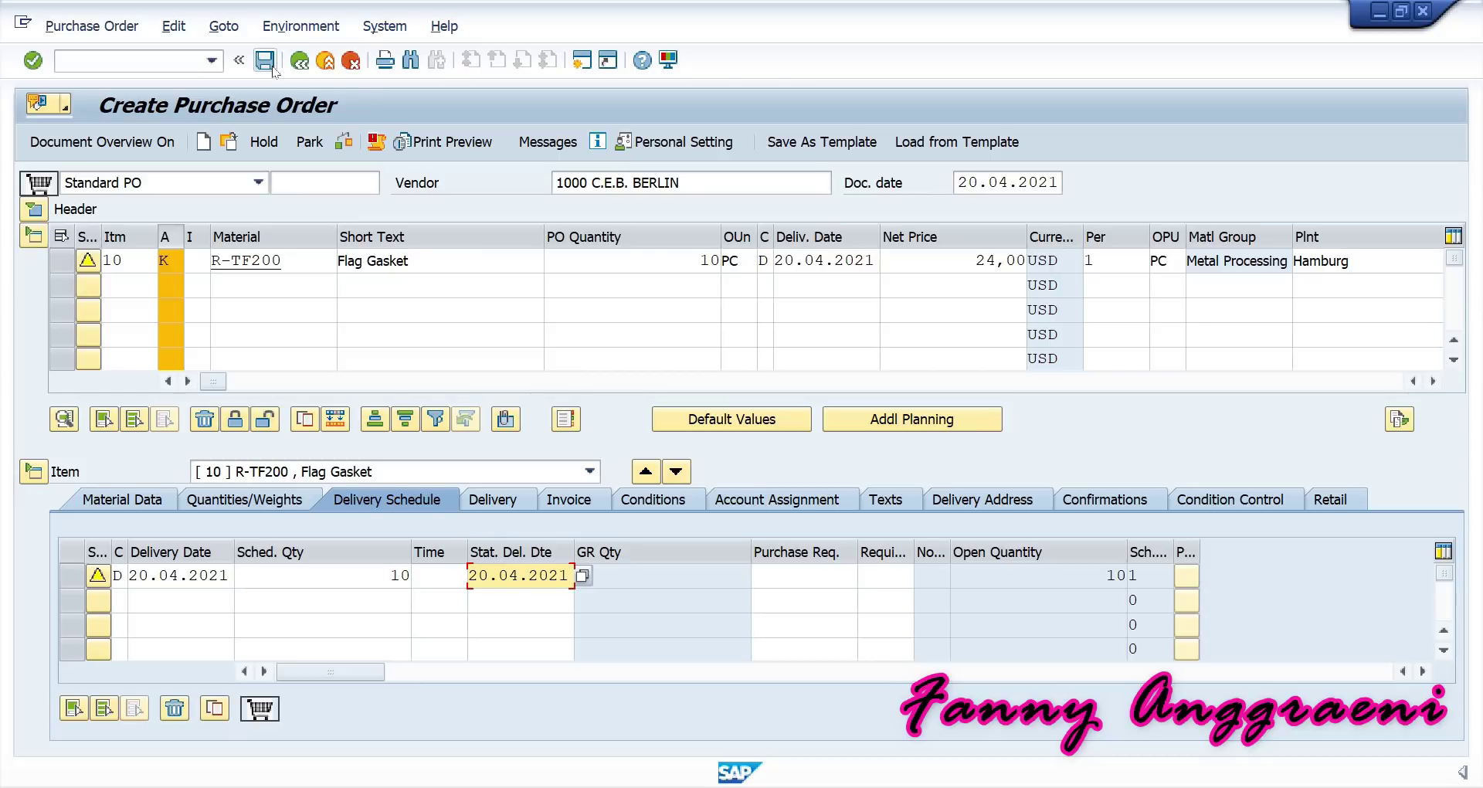
Save the standard purchase order and copy its new PO number from the message details.
click(265, 62)
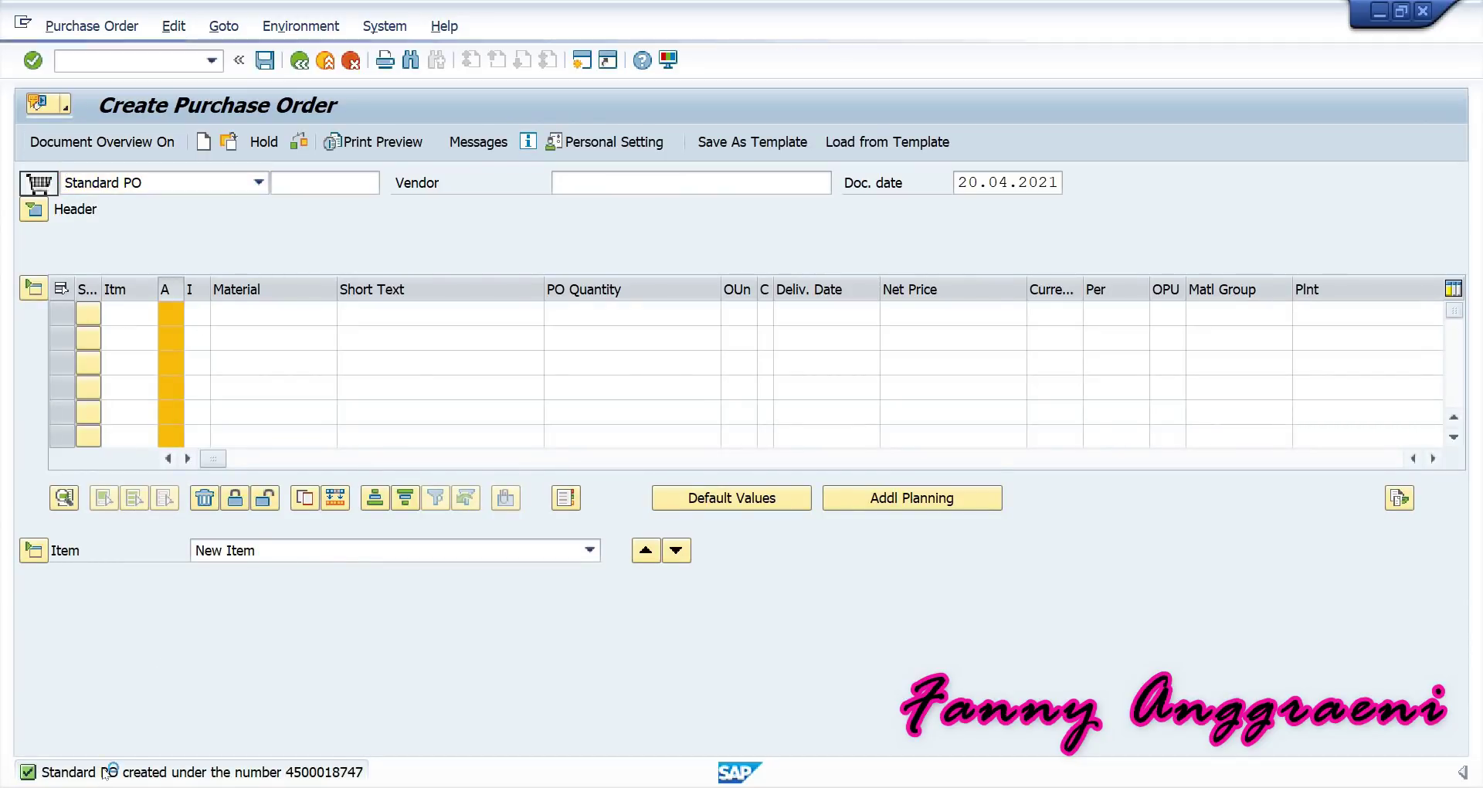
double_click(110, 770)
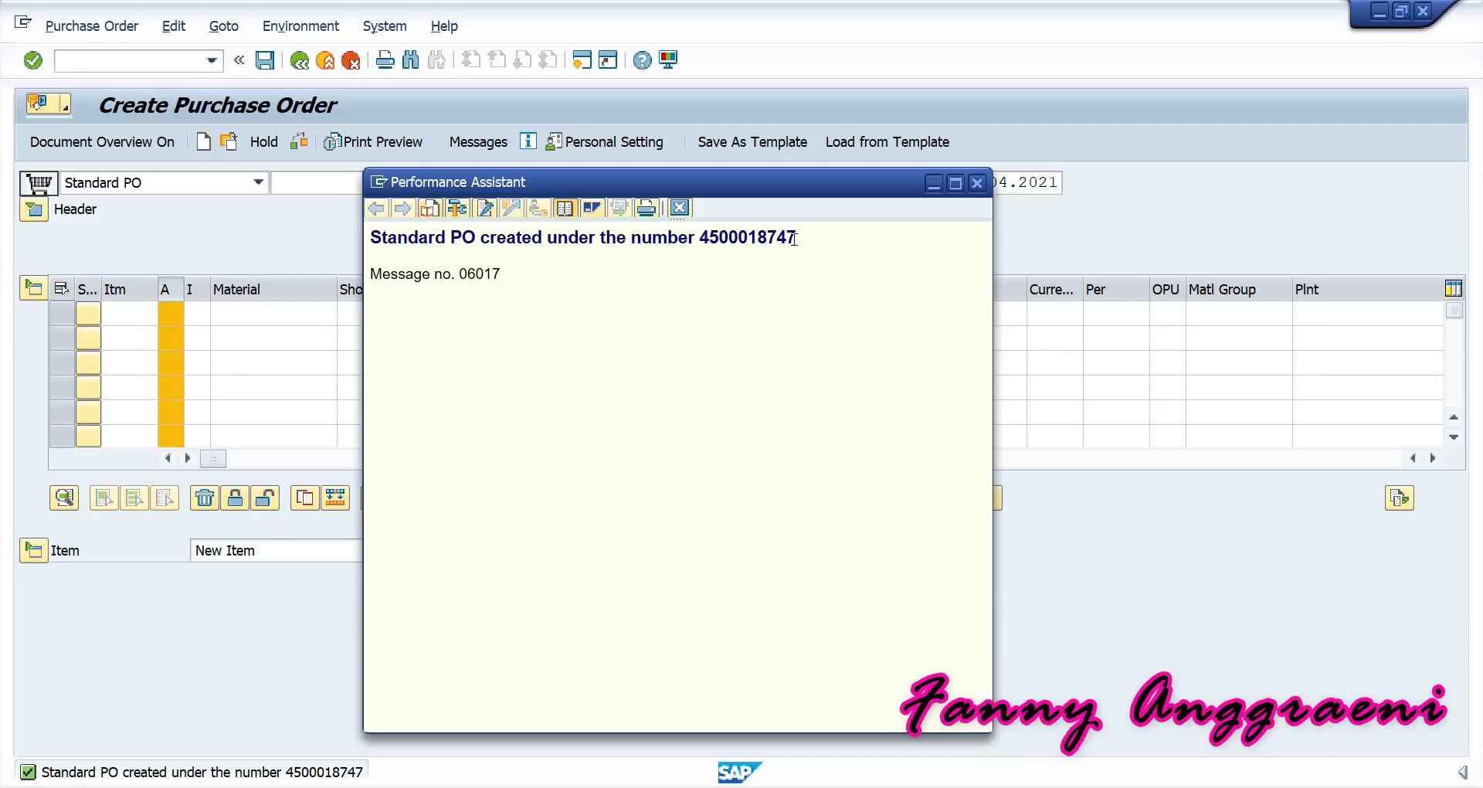
drag(794, 238, 698, 239)
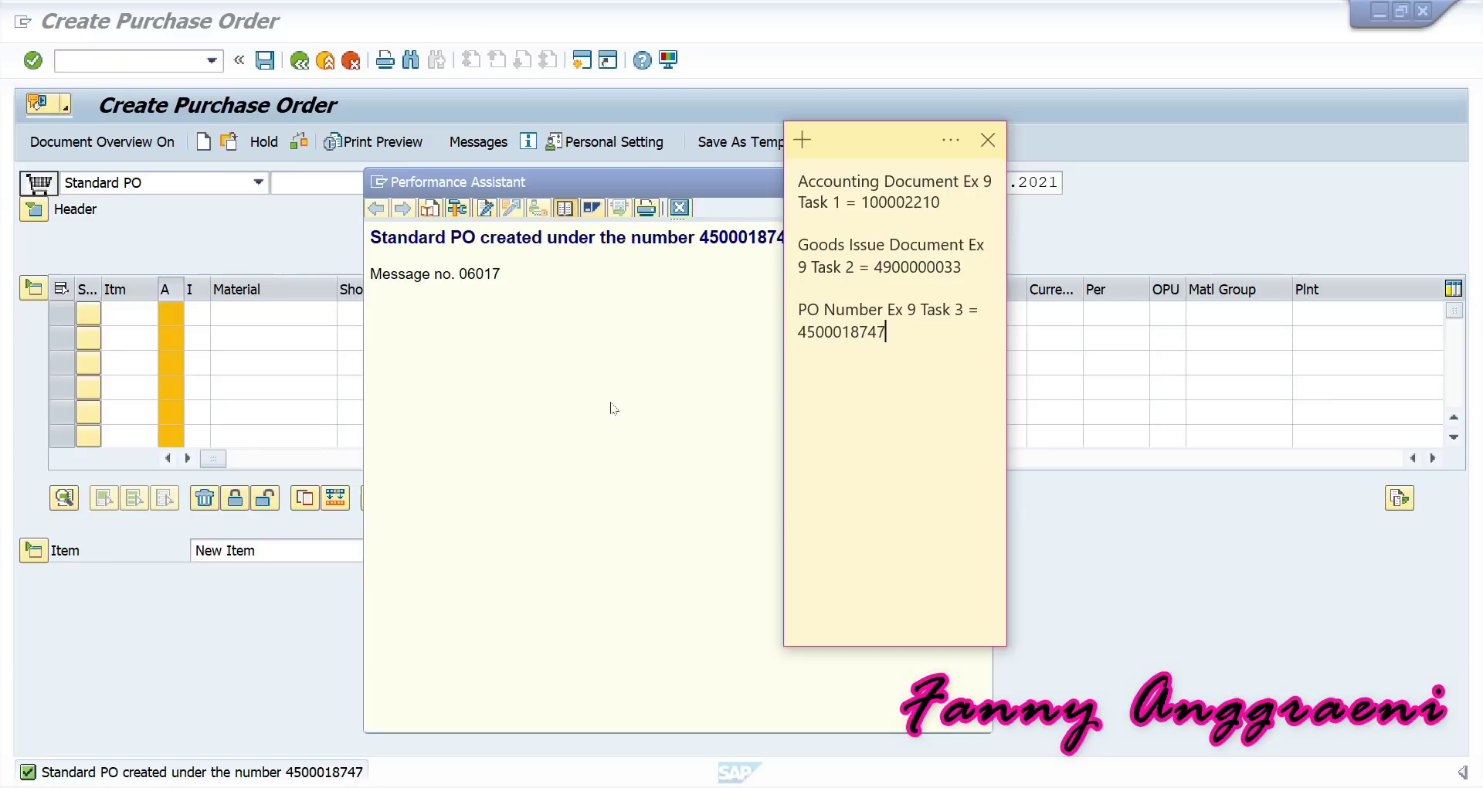
click(605, 430)
key(Escape)
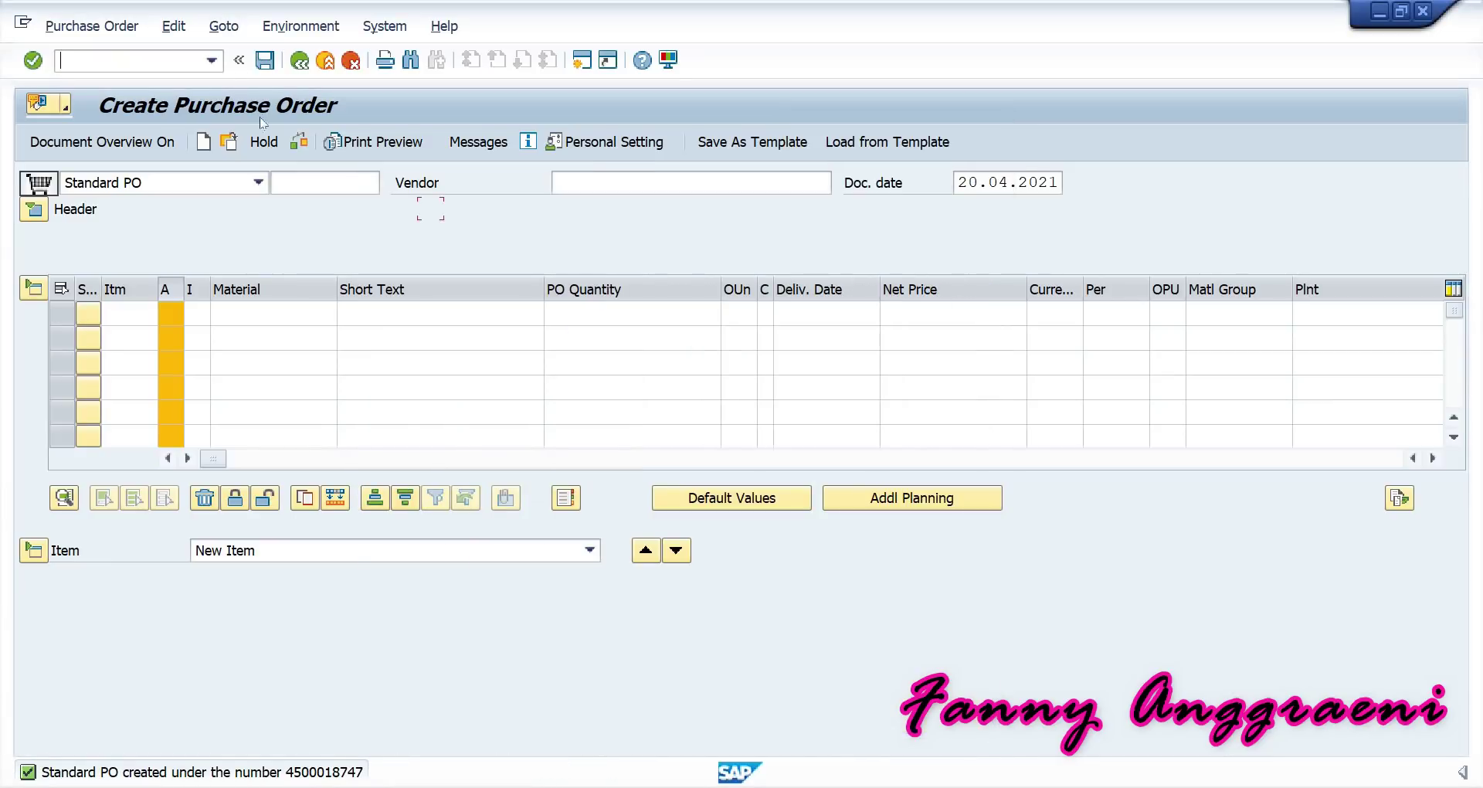
Leave purchase order entry with /n and return to SAP Easy Access.
click(174, 56)
text(/n)
key(Return)
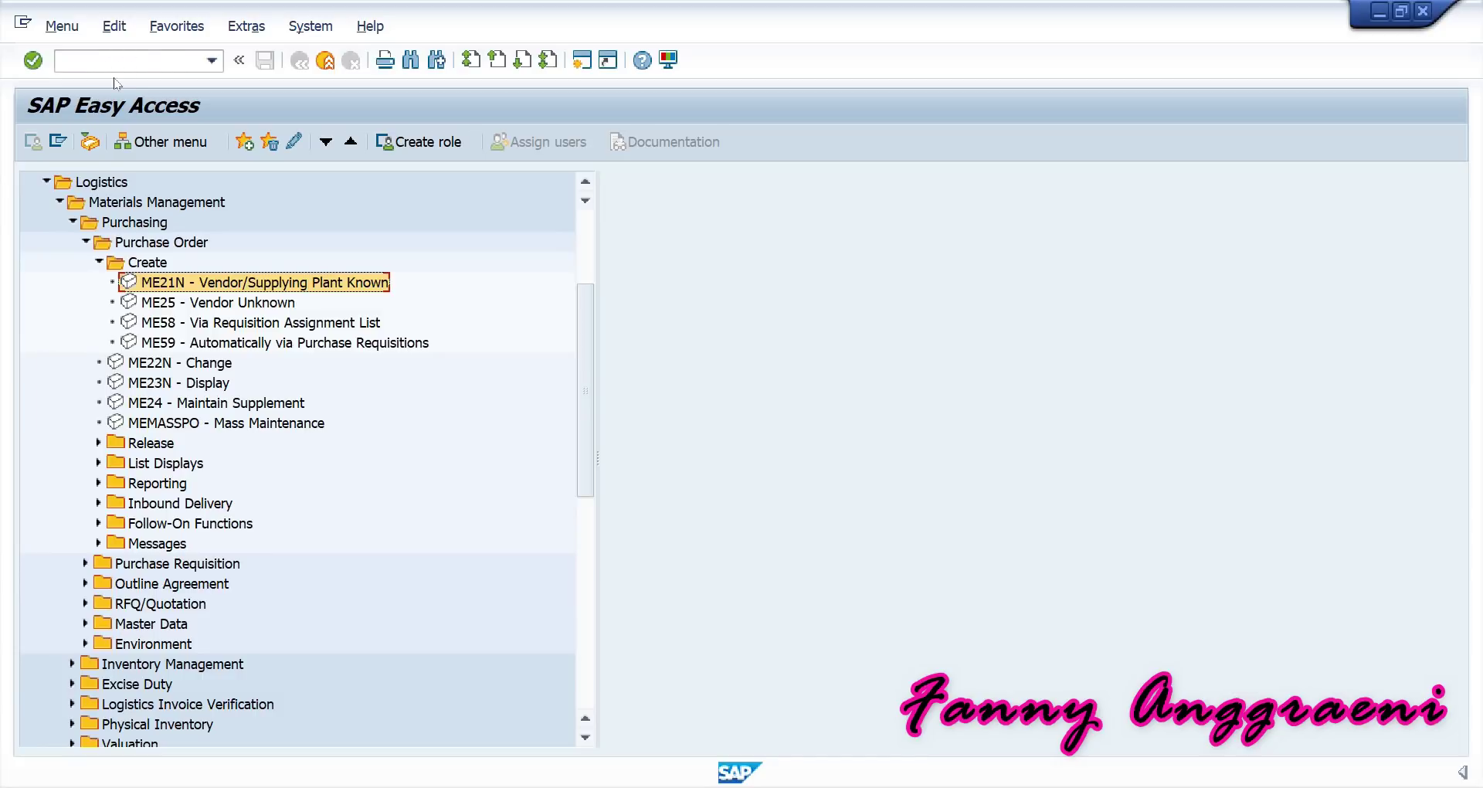
Launch report S_ALR_87013620 Cost Centers: Actual/Plan/Commitments from the Accounting menu.
scroll(120, 255, up, 1)
scroll(120, 254, up, 1)
click(46, 260)
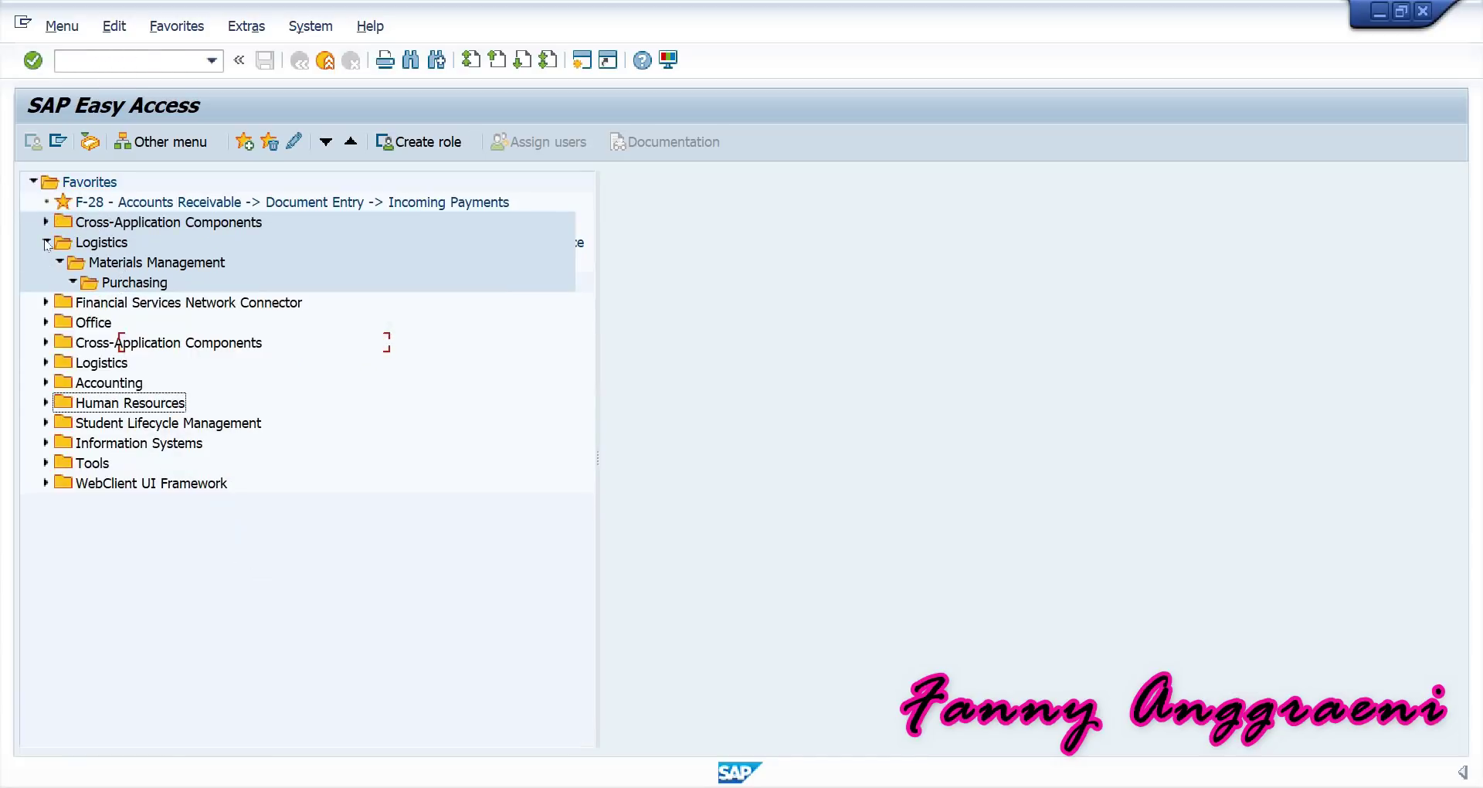
click(46, 382)
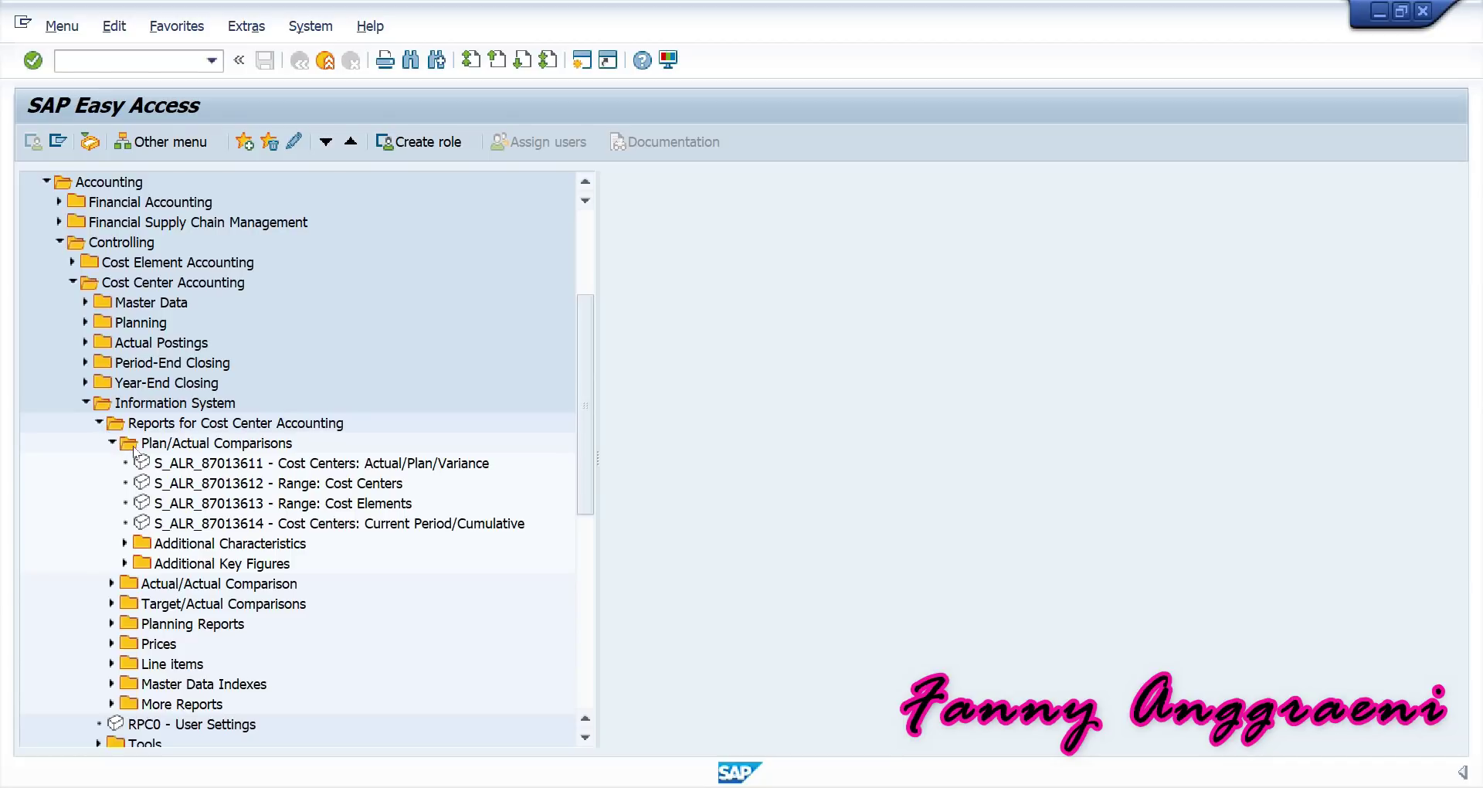
click(125, 566)
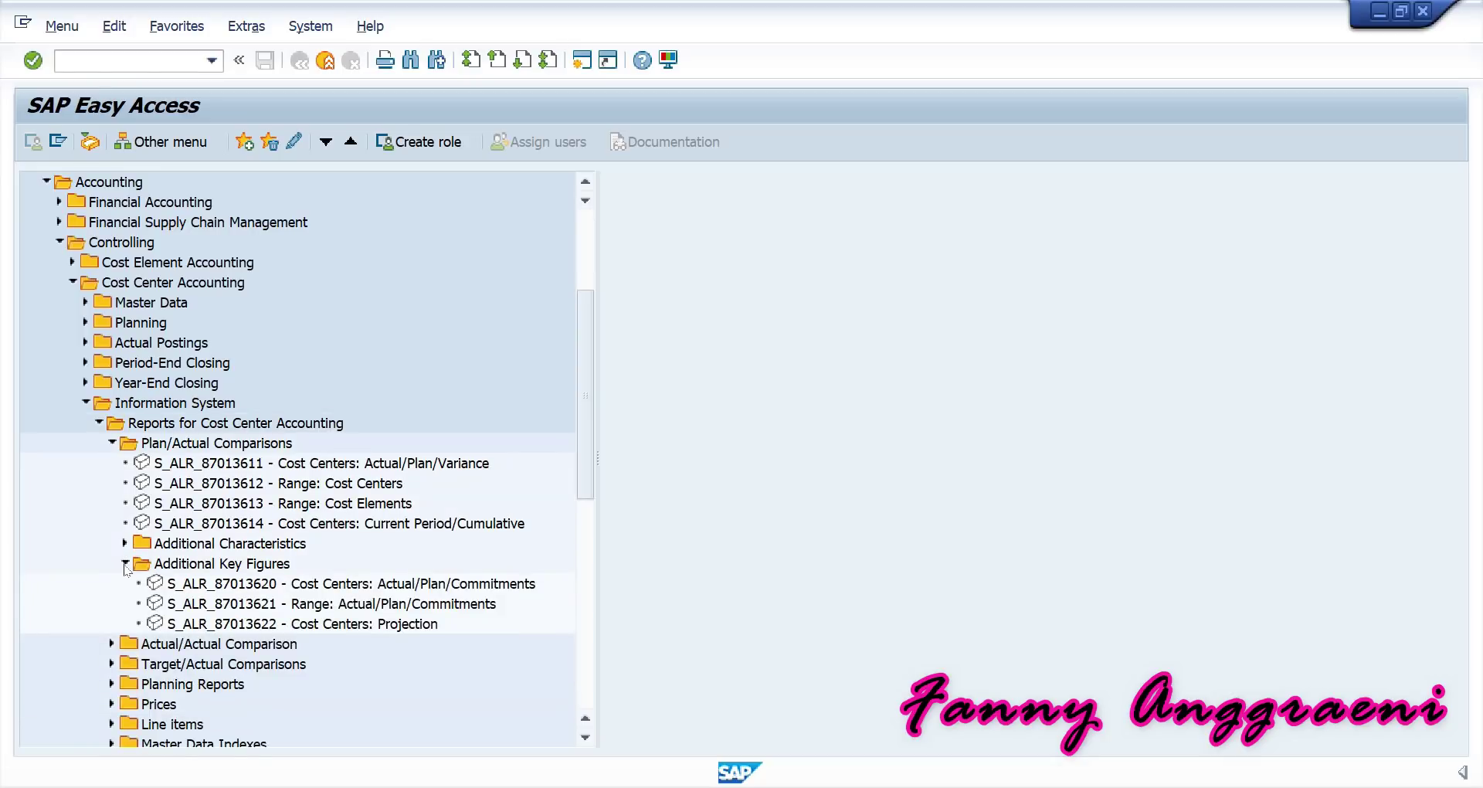
click(198, 585)
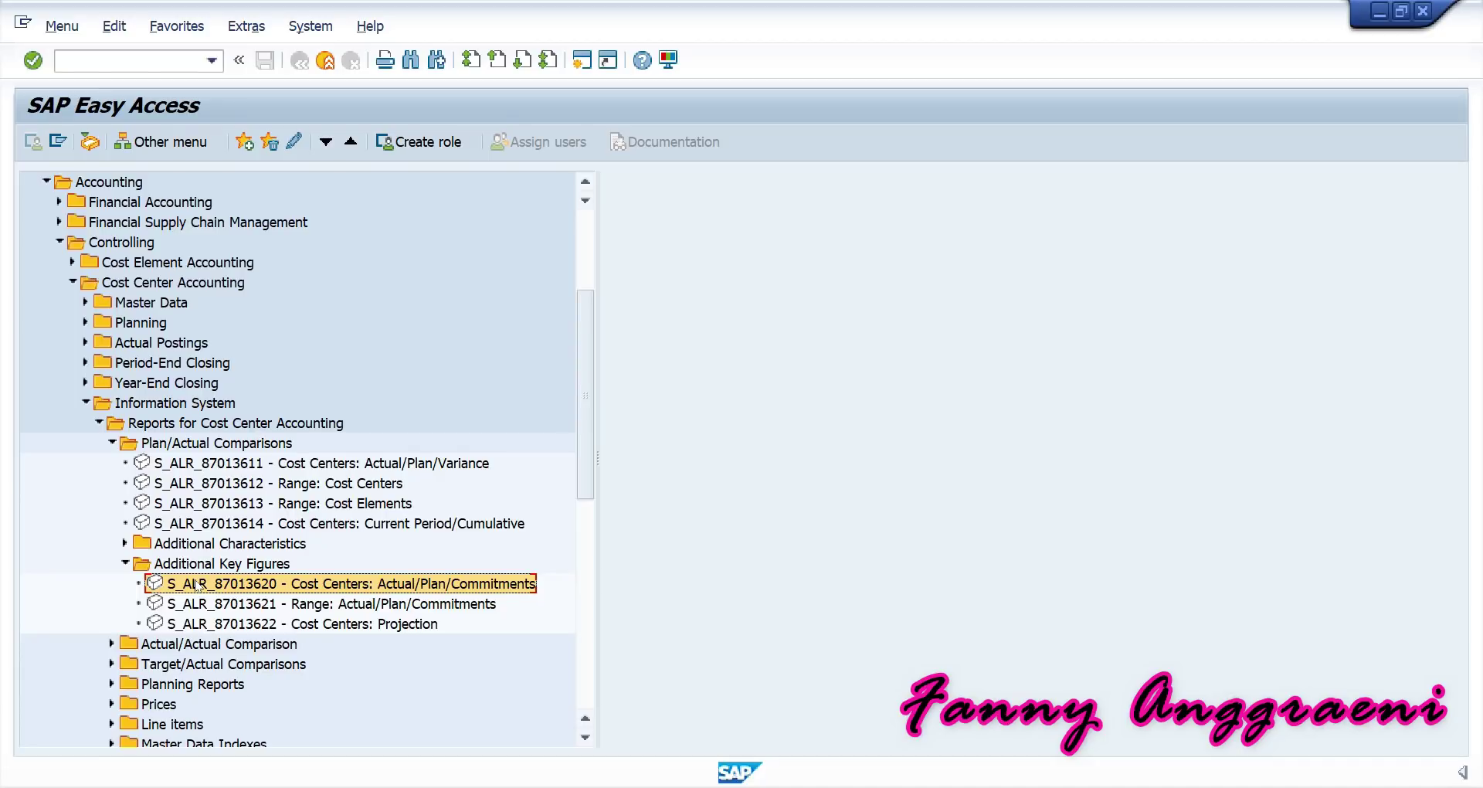
double_click(197, 584)
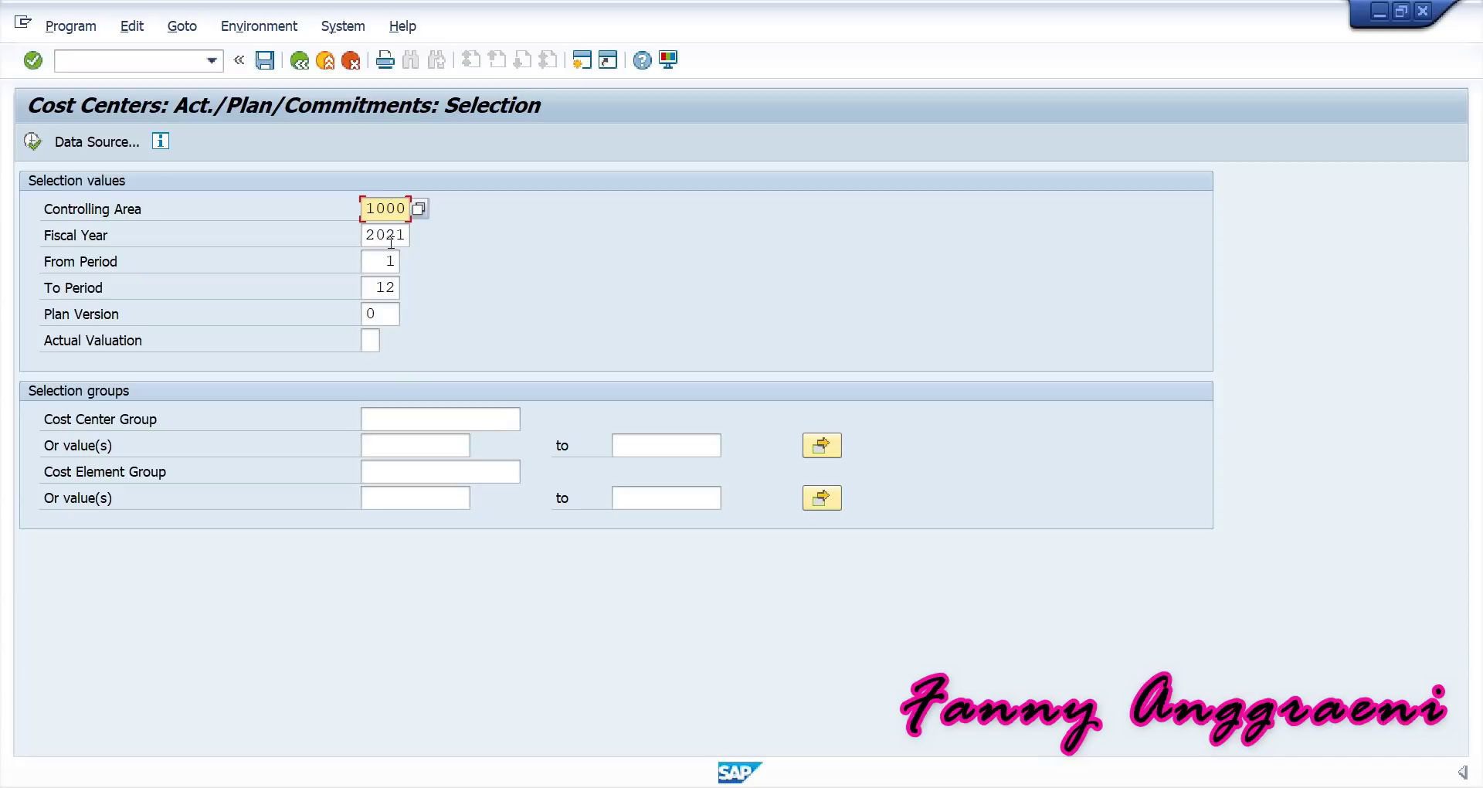
Run the report for SERVF-00, periods 4 to 4, showing 173,27 committed on 400000 Raw Materials.
double_click(386, 265)
text(4)
key(Tab)
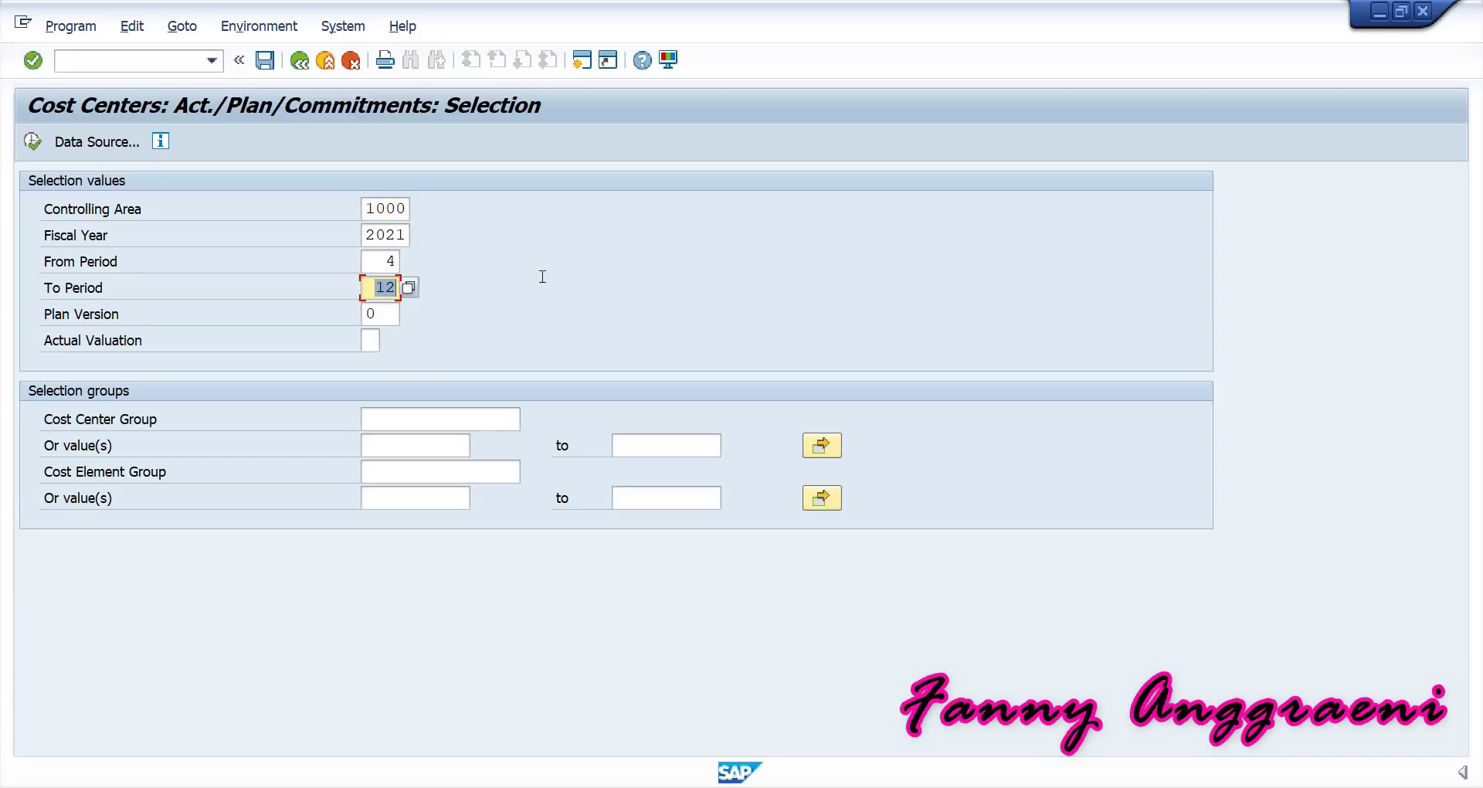
text(4)
click(392, 445)
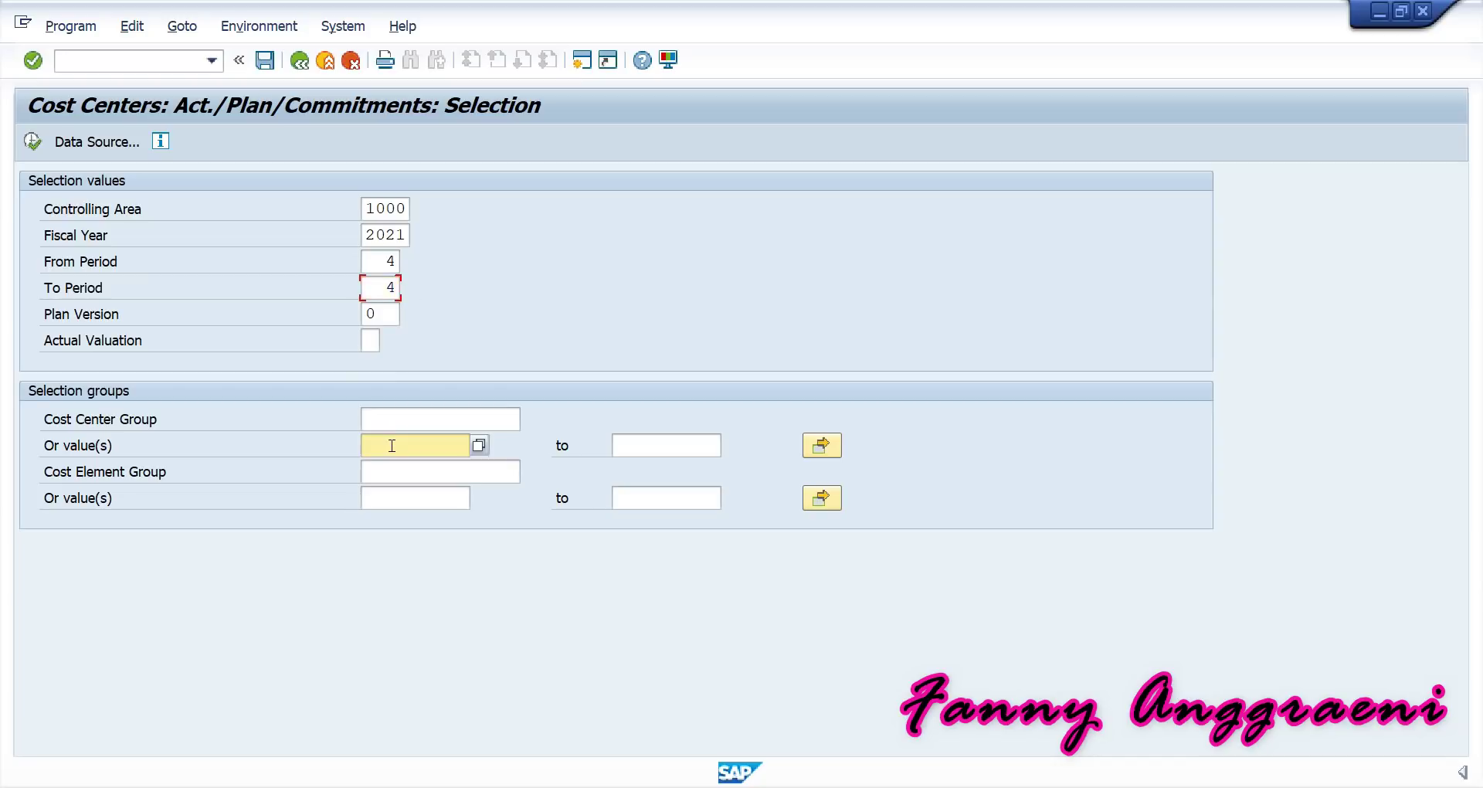
text(S)
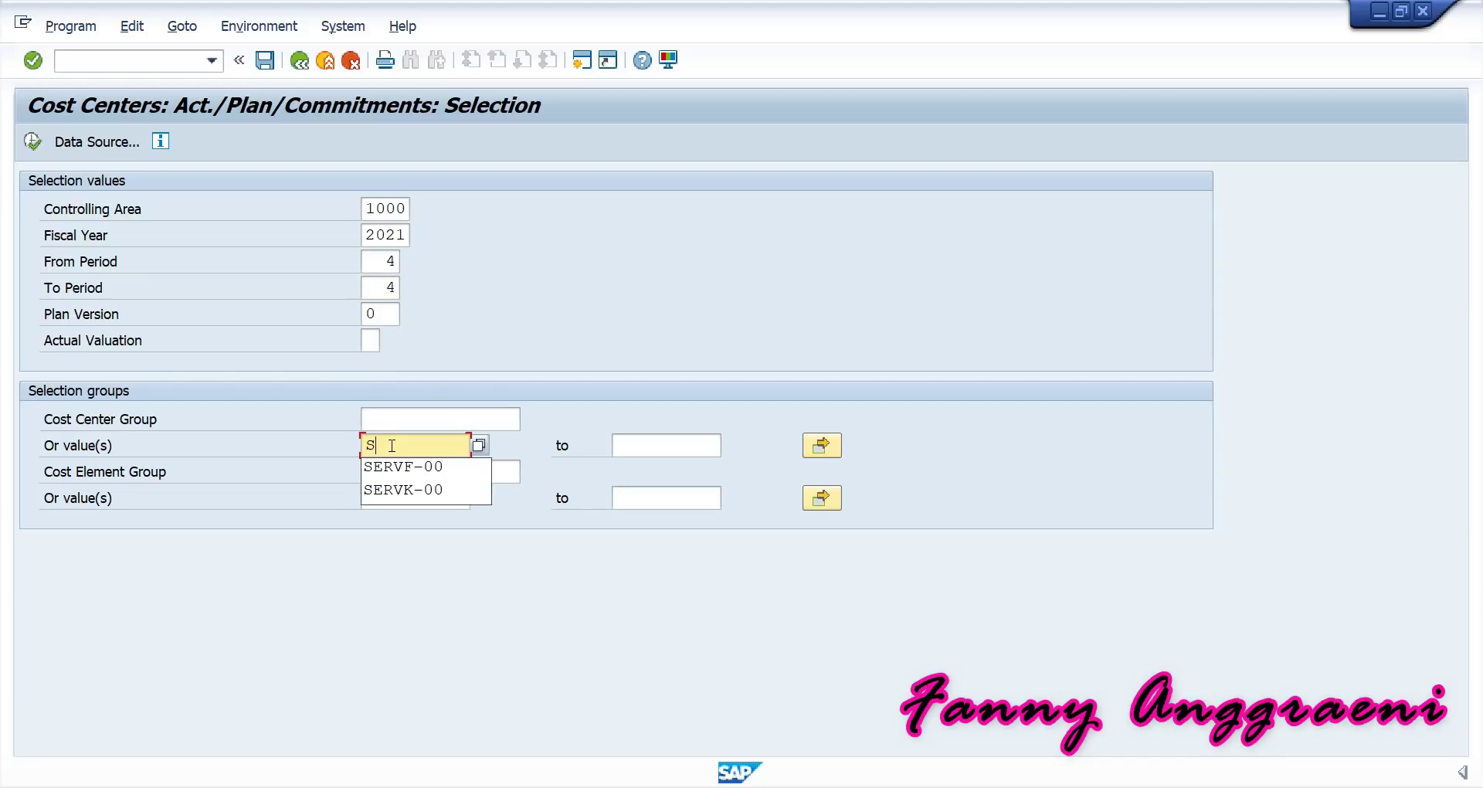
click(407, 466)
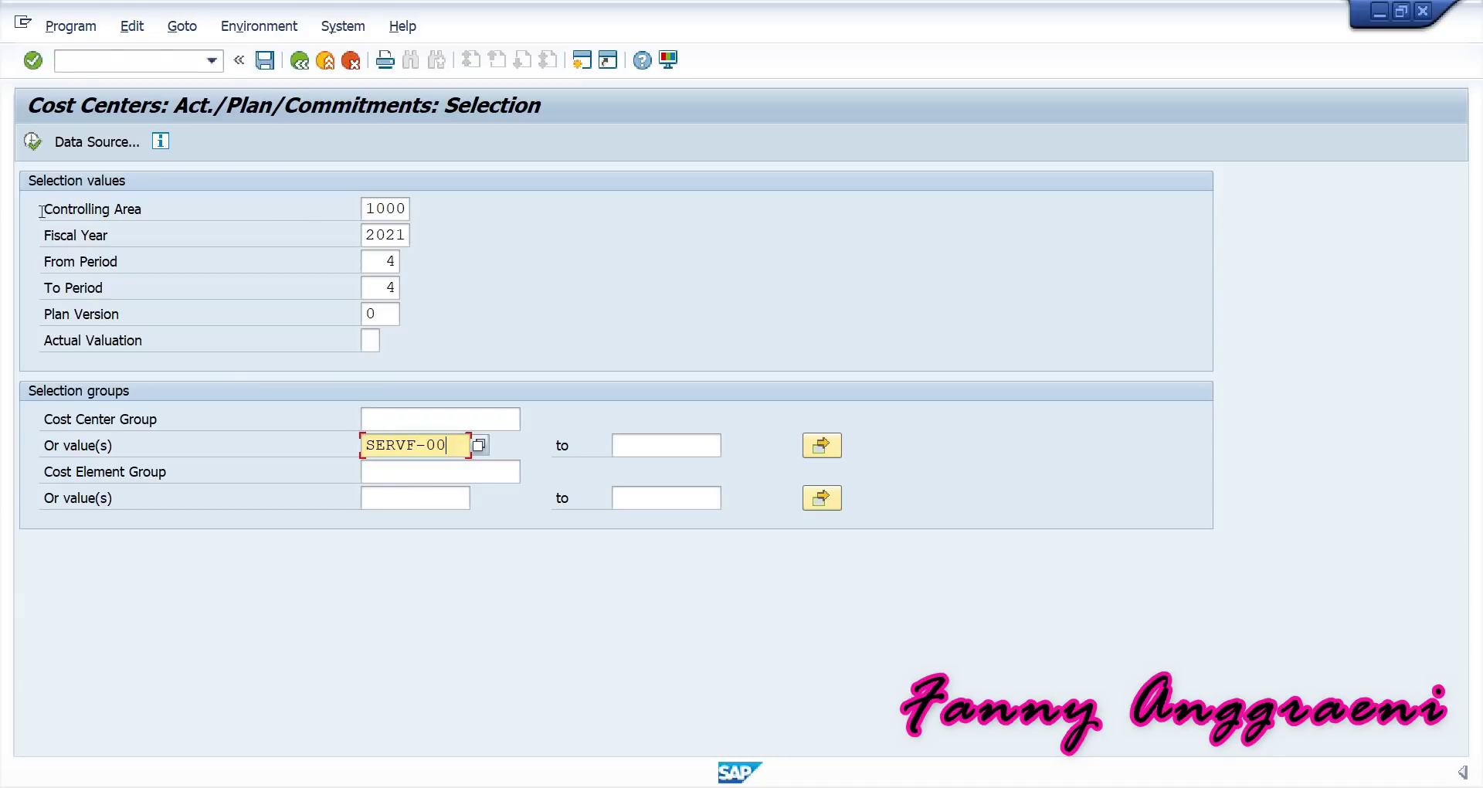
click(32, 141)
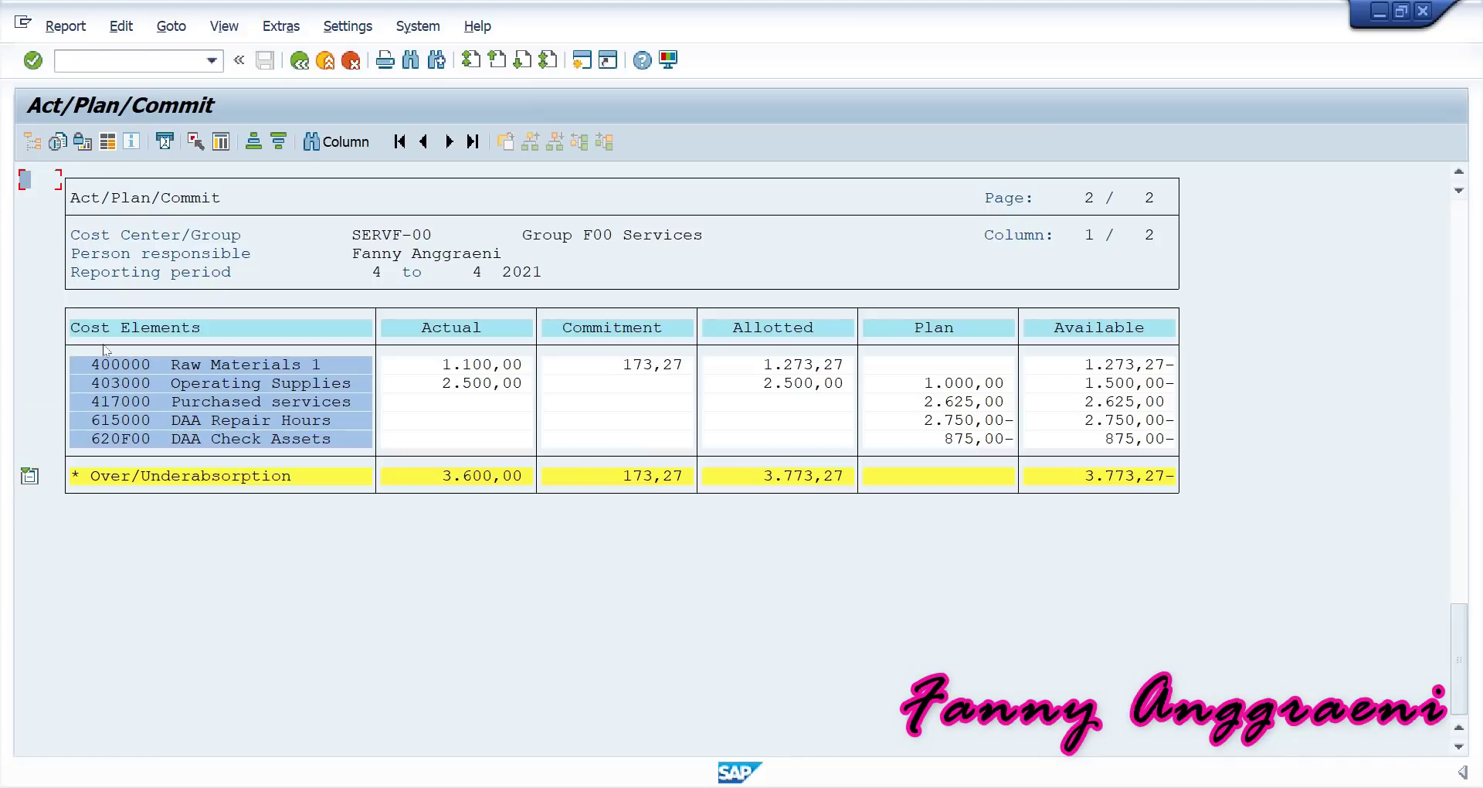
click(106, 370)
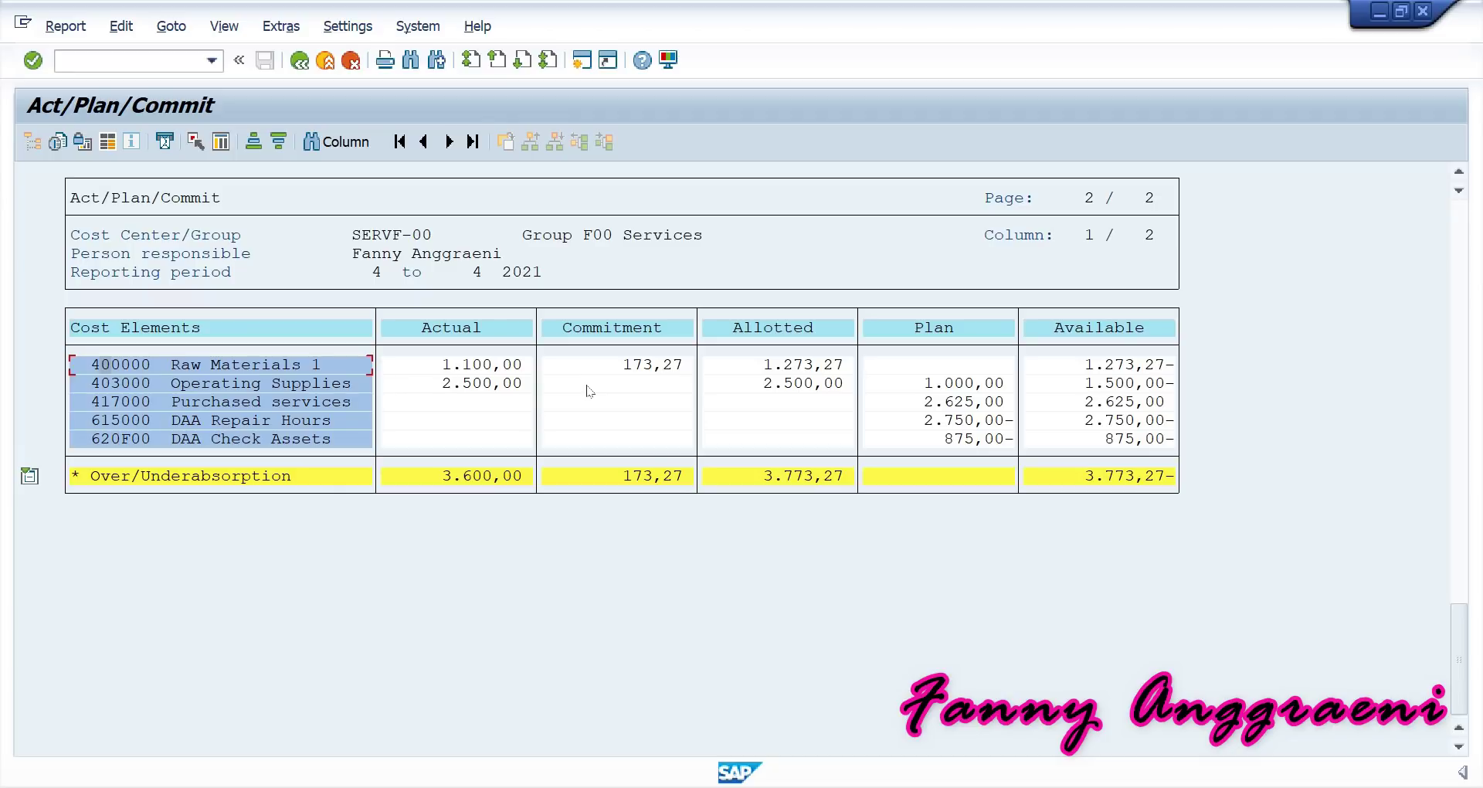
Drill into the 400000 Raw Materials 1 row and choose Cost Centers: Commitment Line Items.
double_click(146, 365)
click(150, 271)
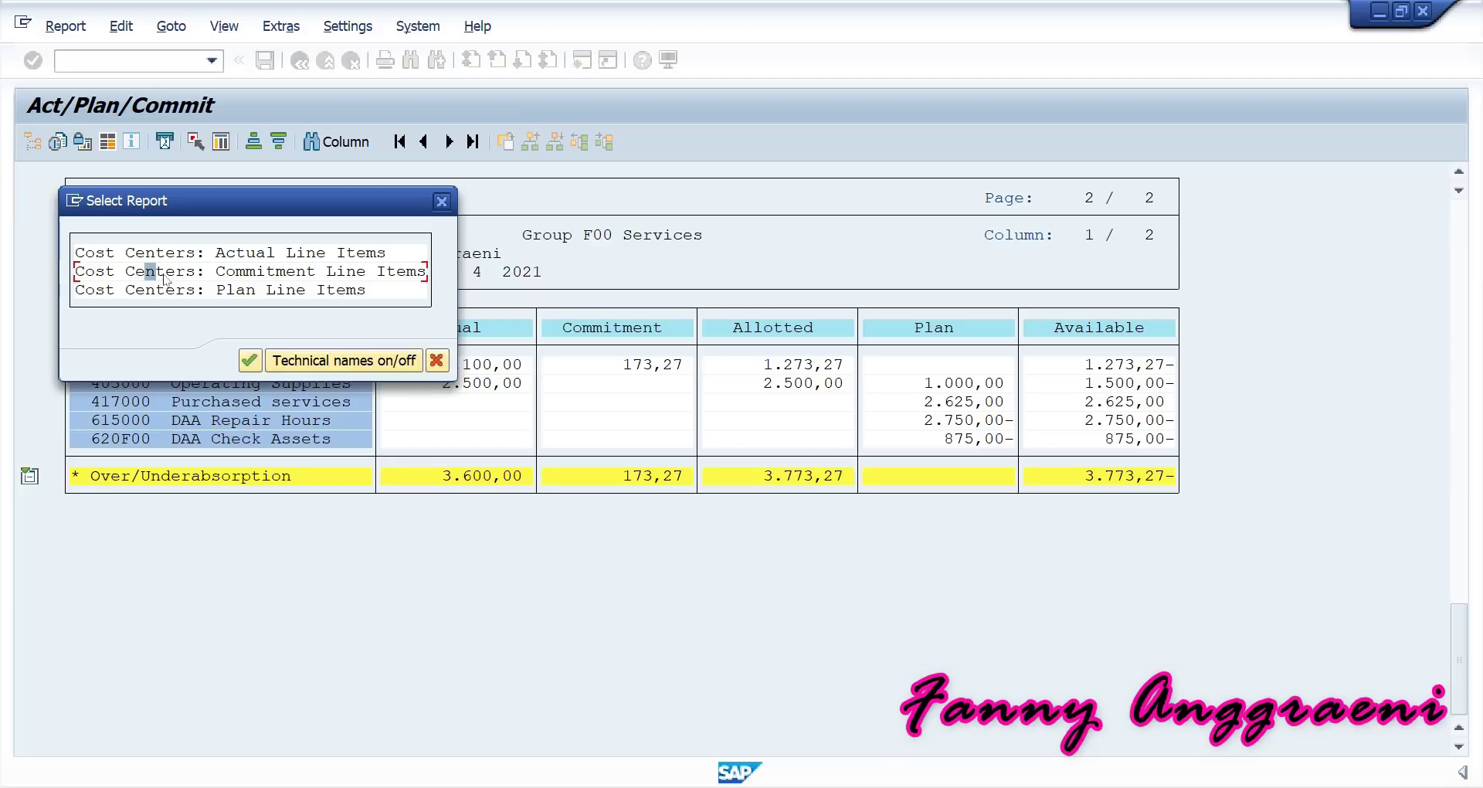
Display the SERVF-00 commitment line items (173,27 EUR, 10 PC) and check linked accounting documents.
double_click(164, 274)
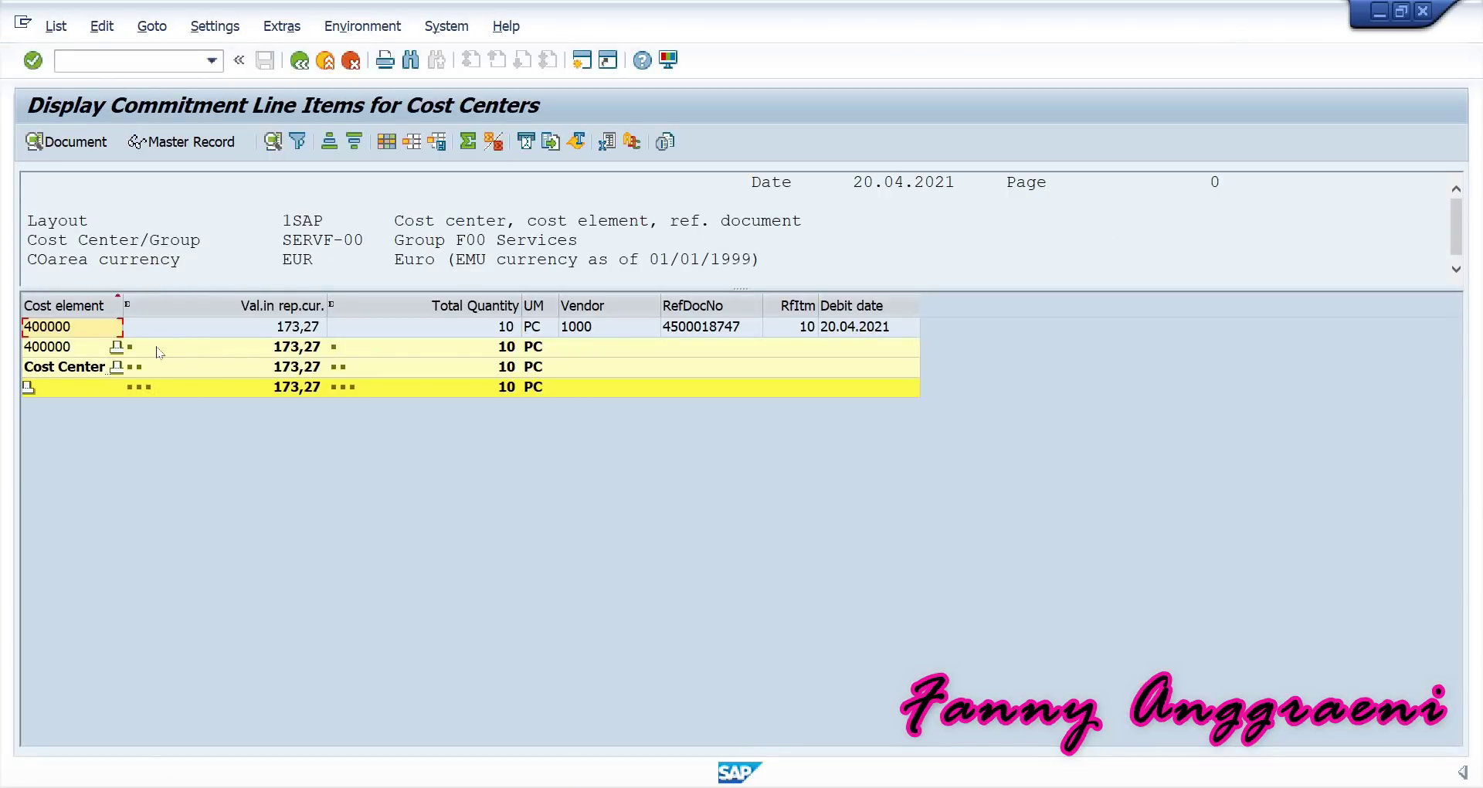
click(372, 234)
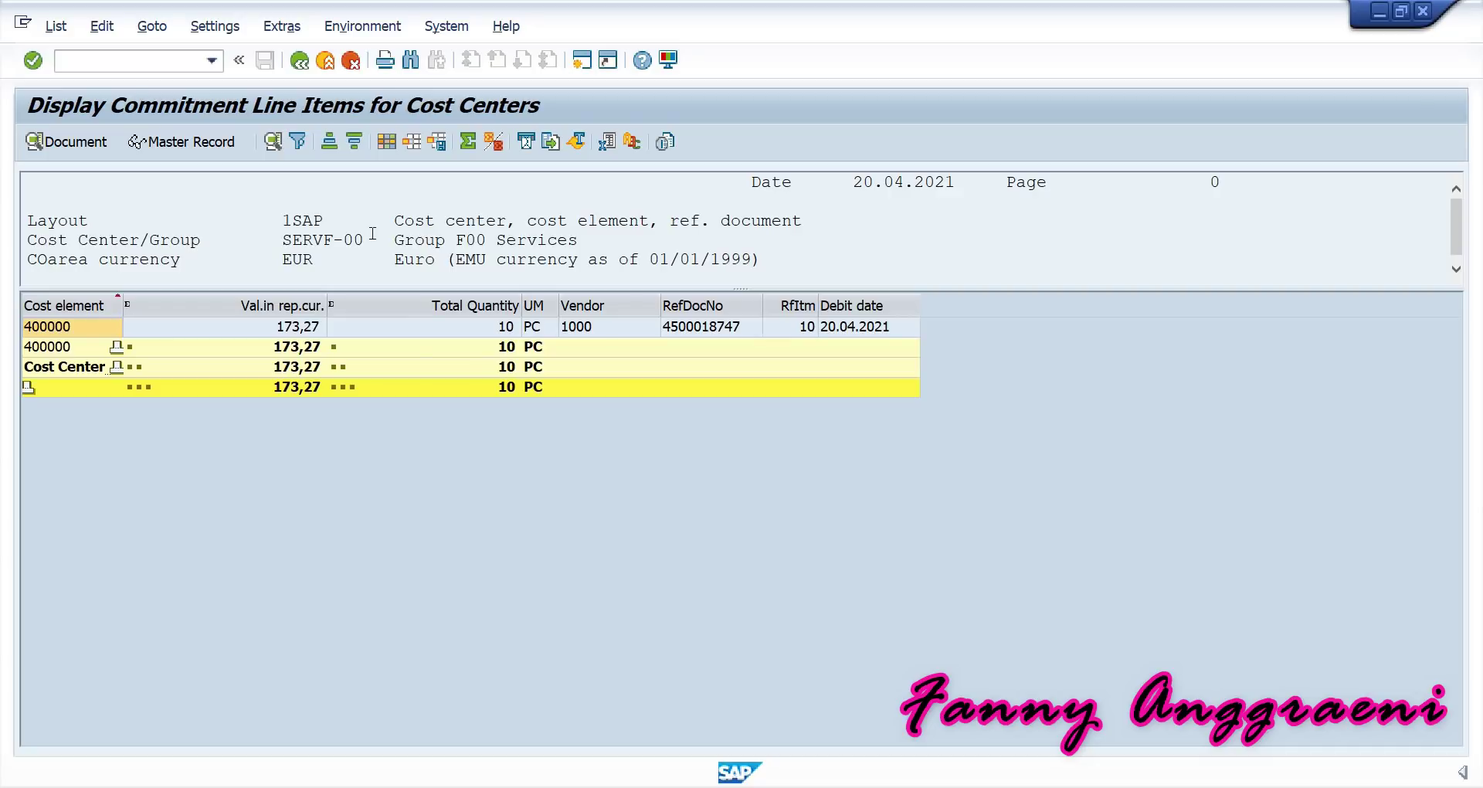
click(376, 23)
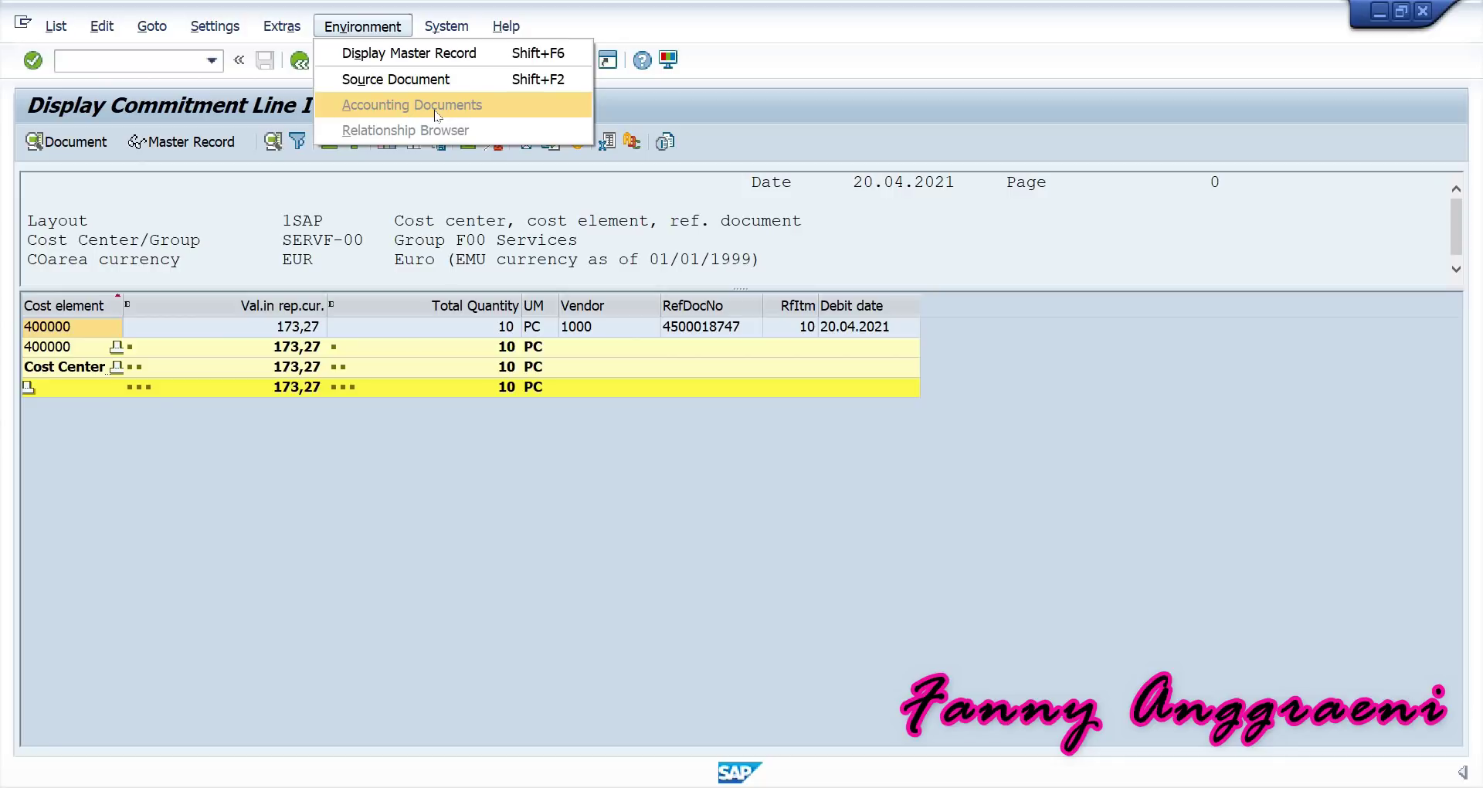
Leave the commitment line items with /n and return to SAP Easy Access.
click(181, 62)
text(/n)
key(Return)
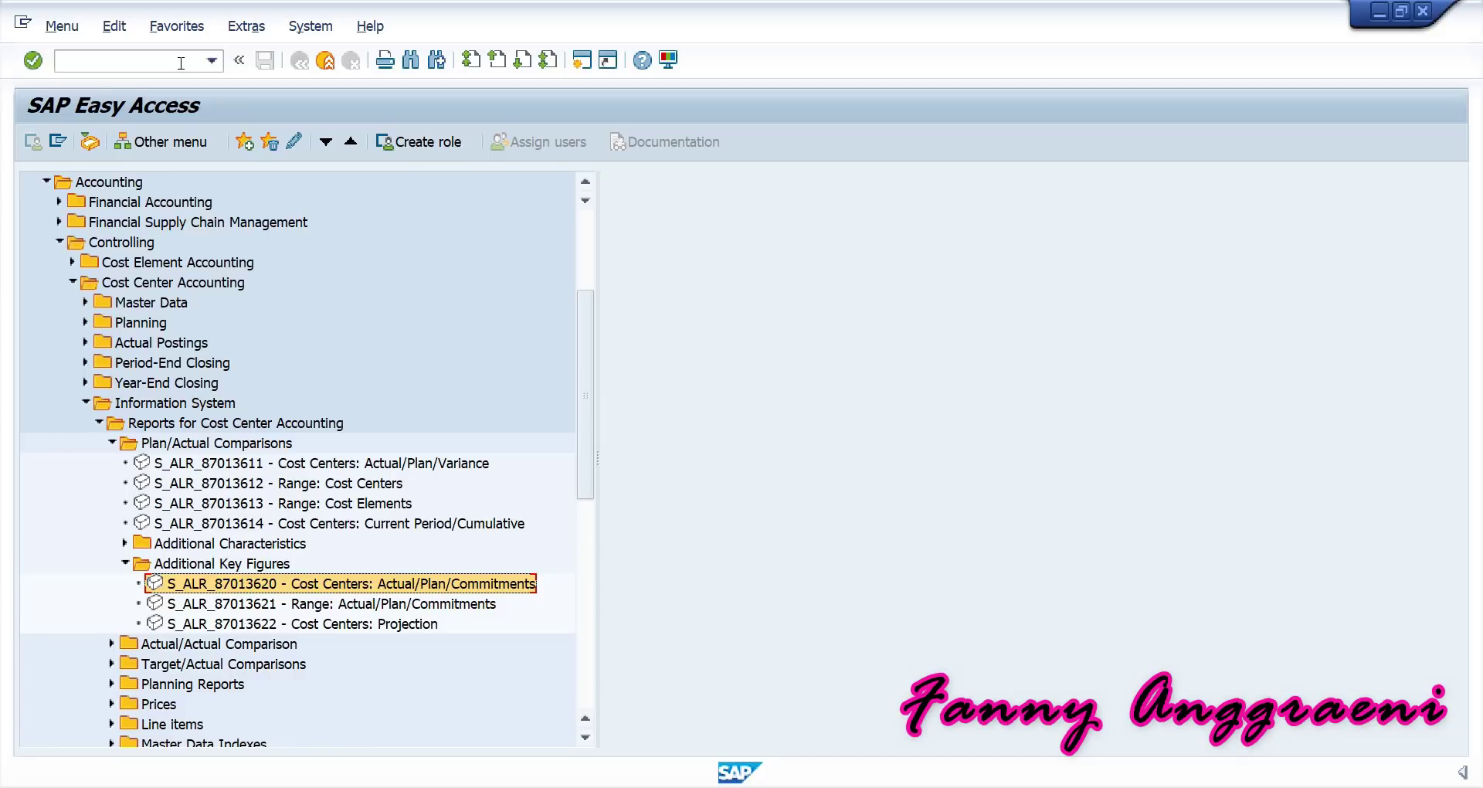
Expand Logistics to Inventory Management > Goods Receipt > For Purchase Order and start MIGO_GR.
scroll(142, 345, down, 2)
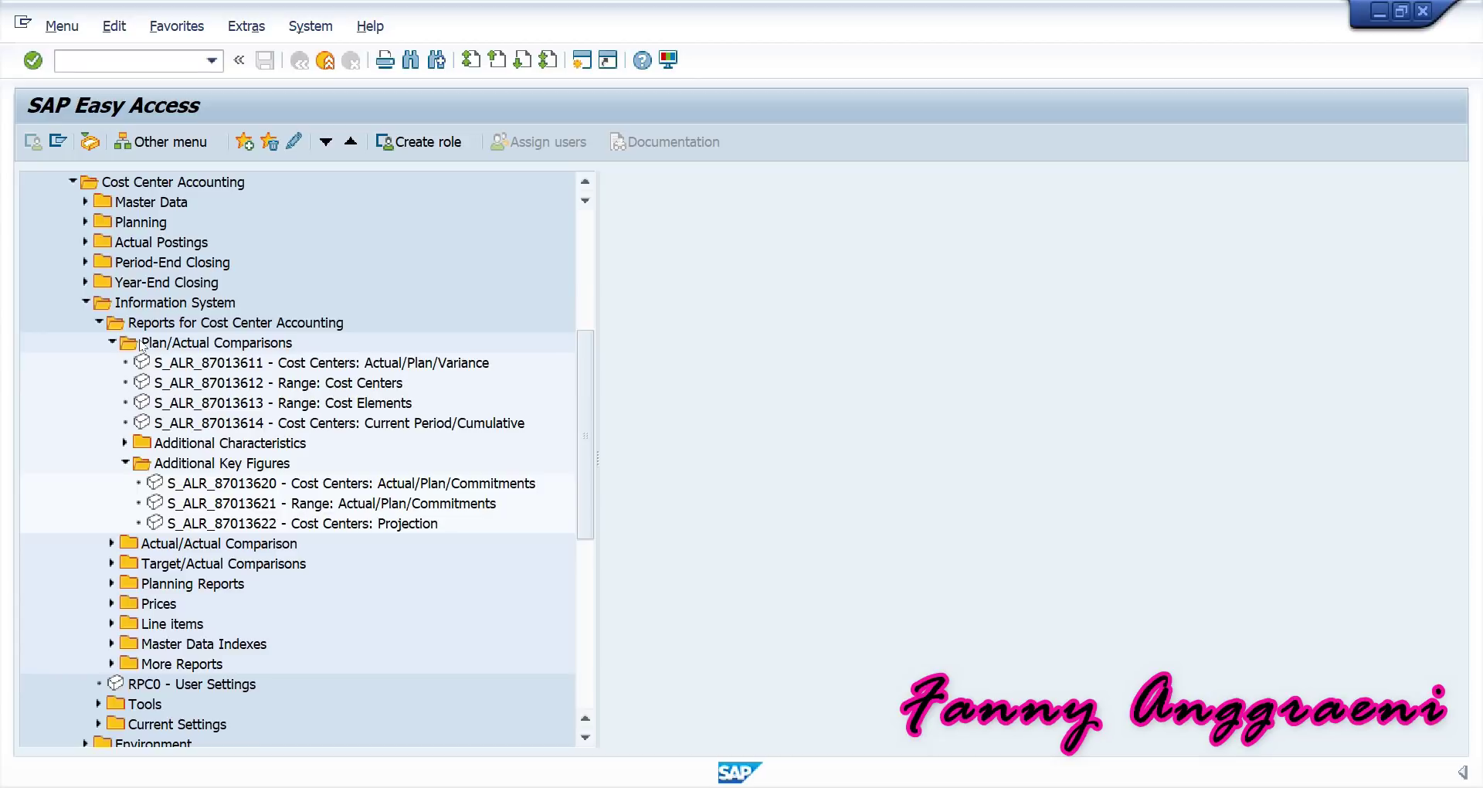
scroll(142, 345, up, 1)
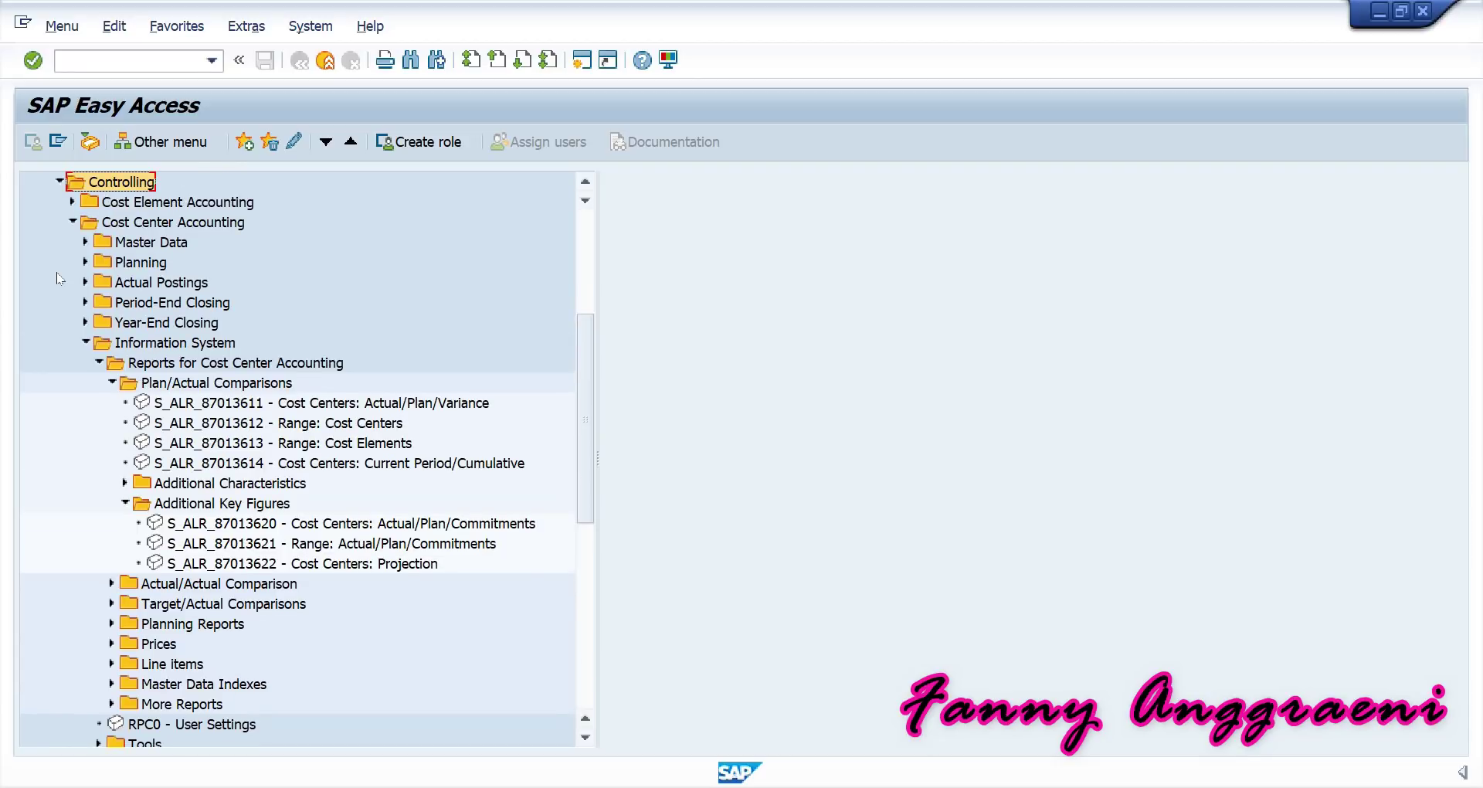
scroll(57, 272, up, 1)
click(47, 182)
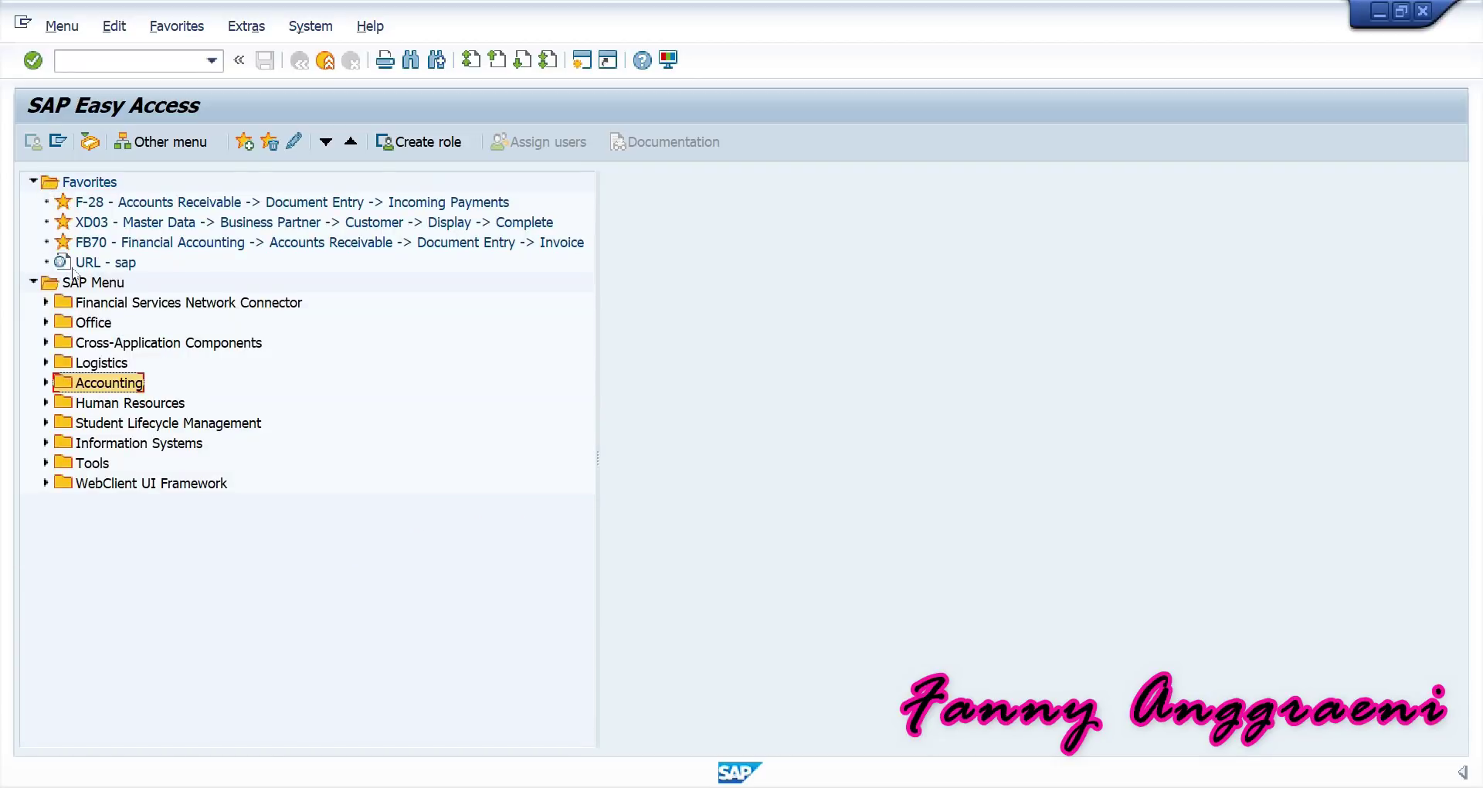
click(47, 362)
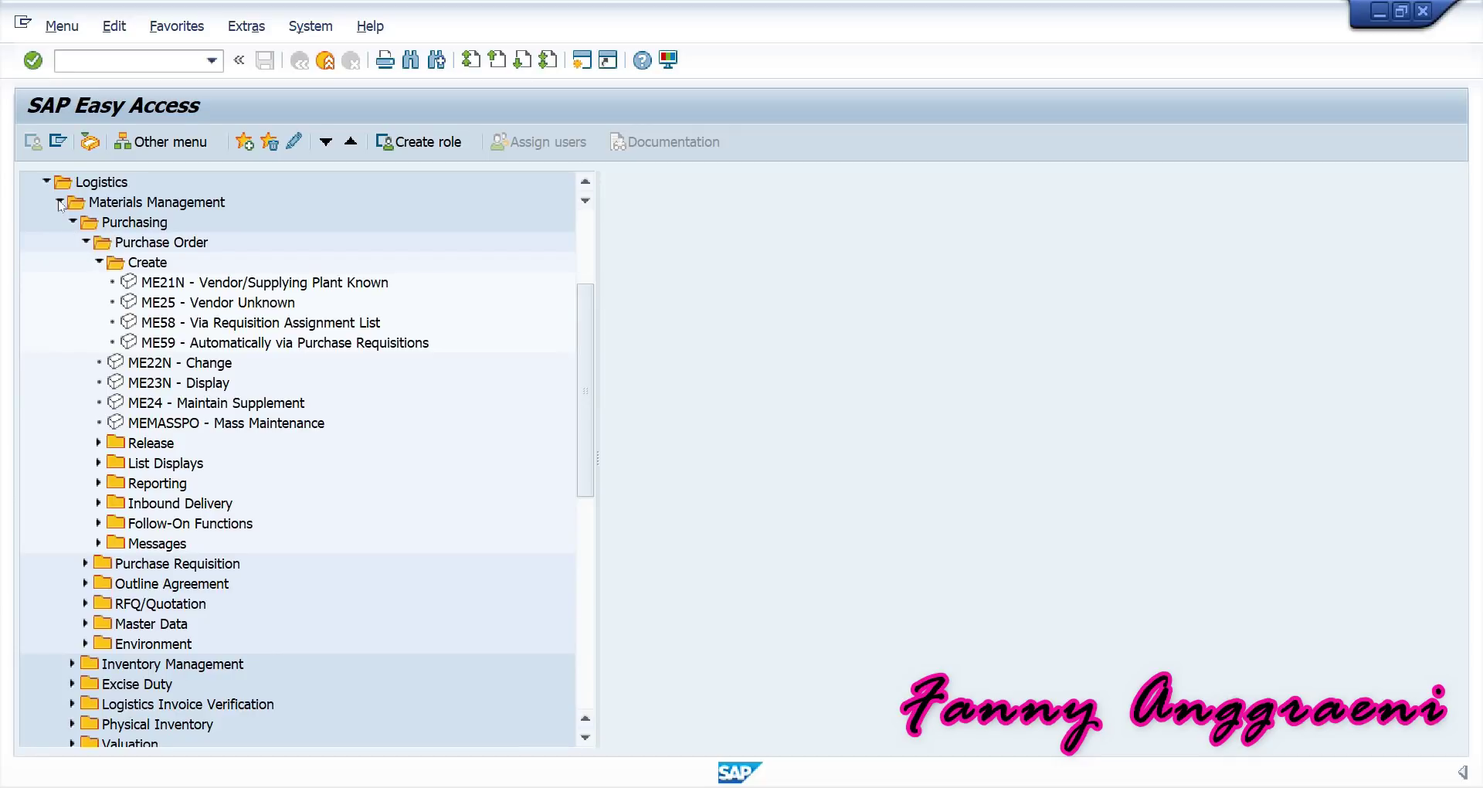
click(74, 223)
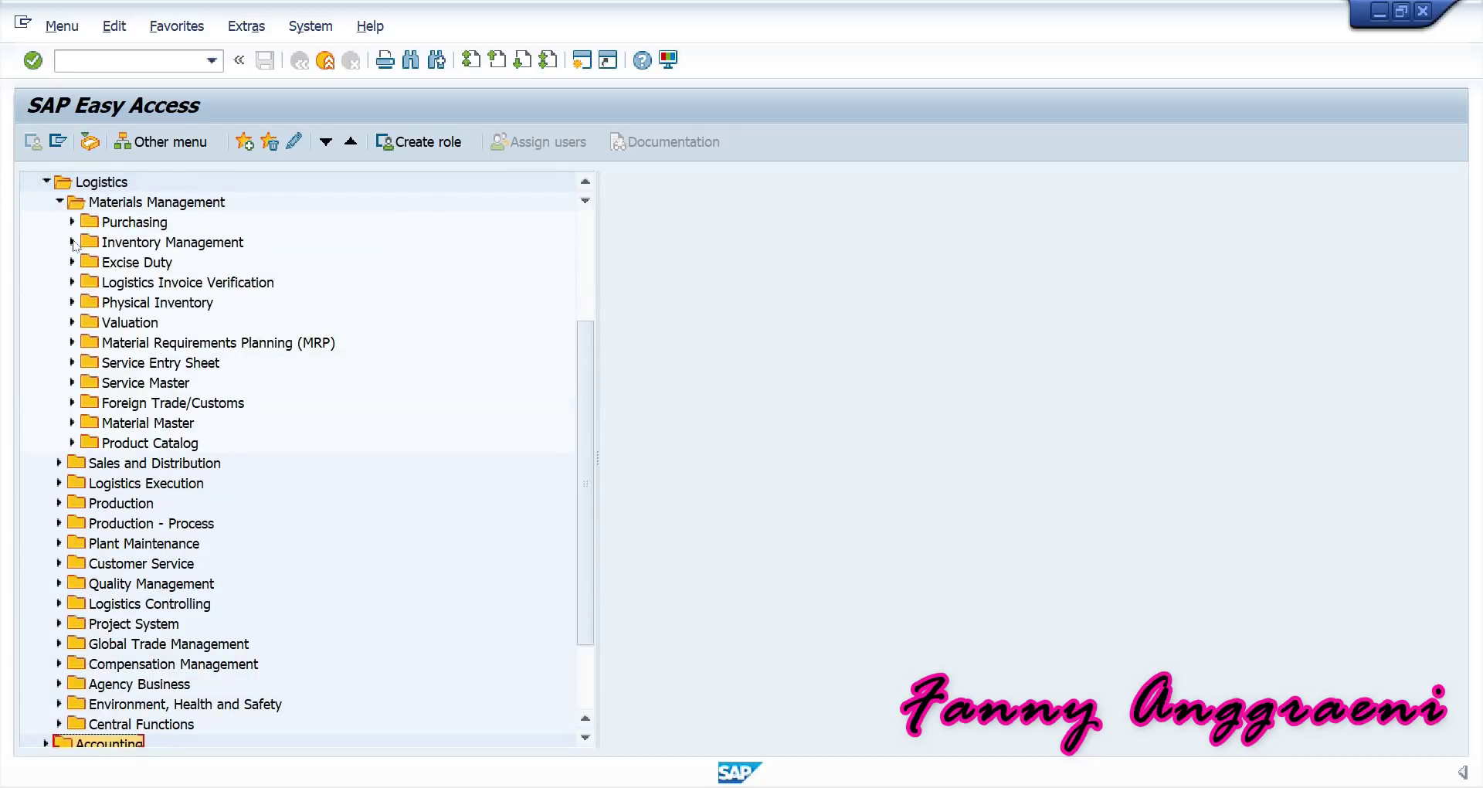
click(72, 242)
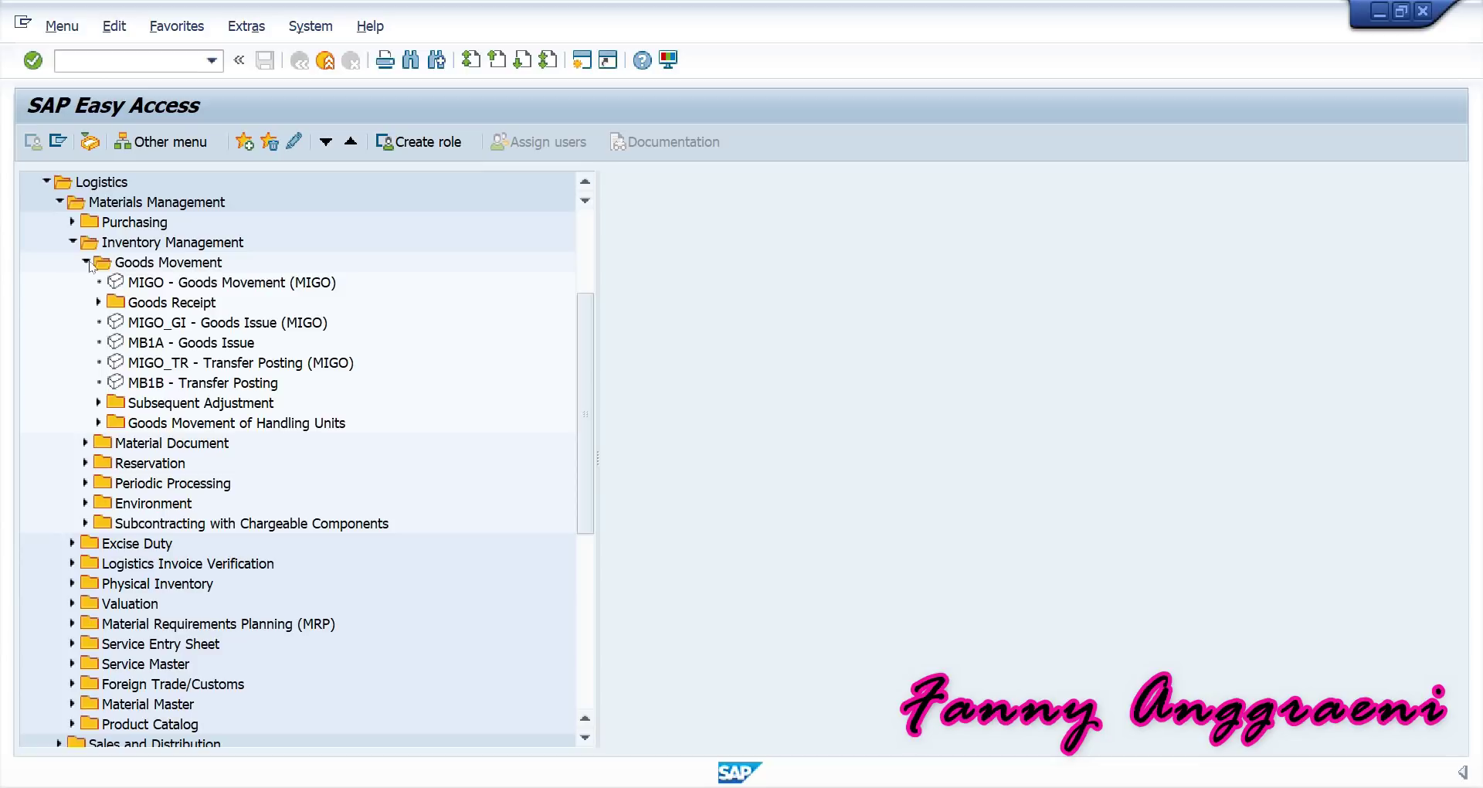
click(99, 302)
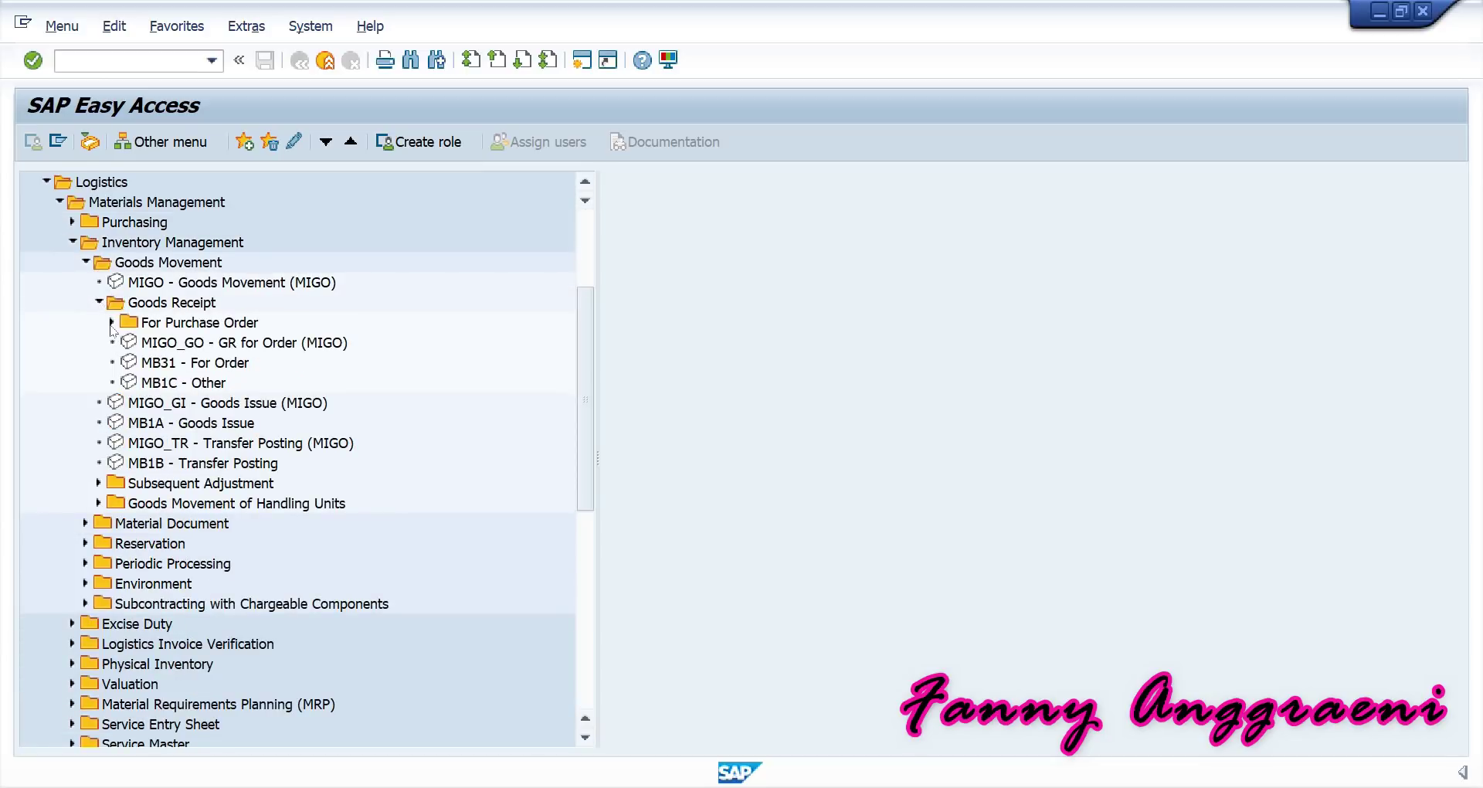
click(112, 323)
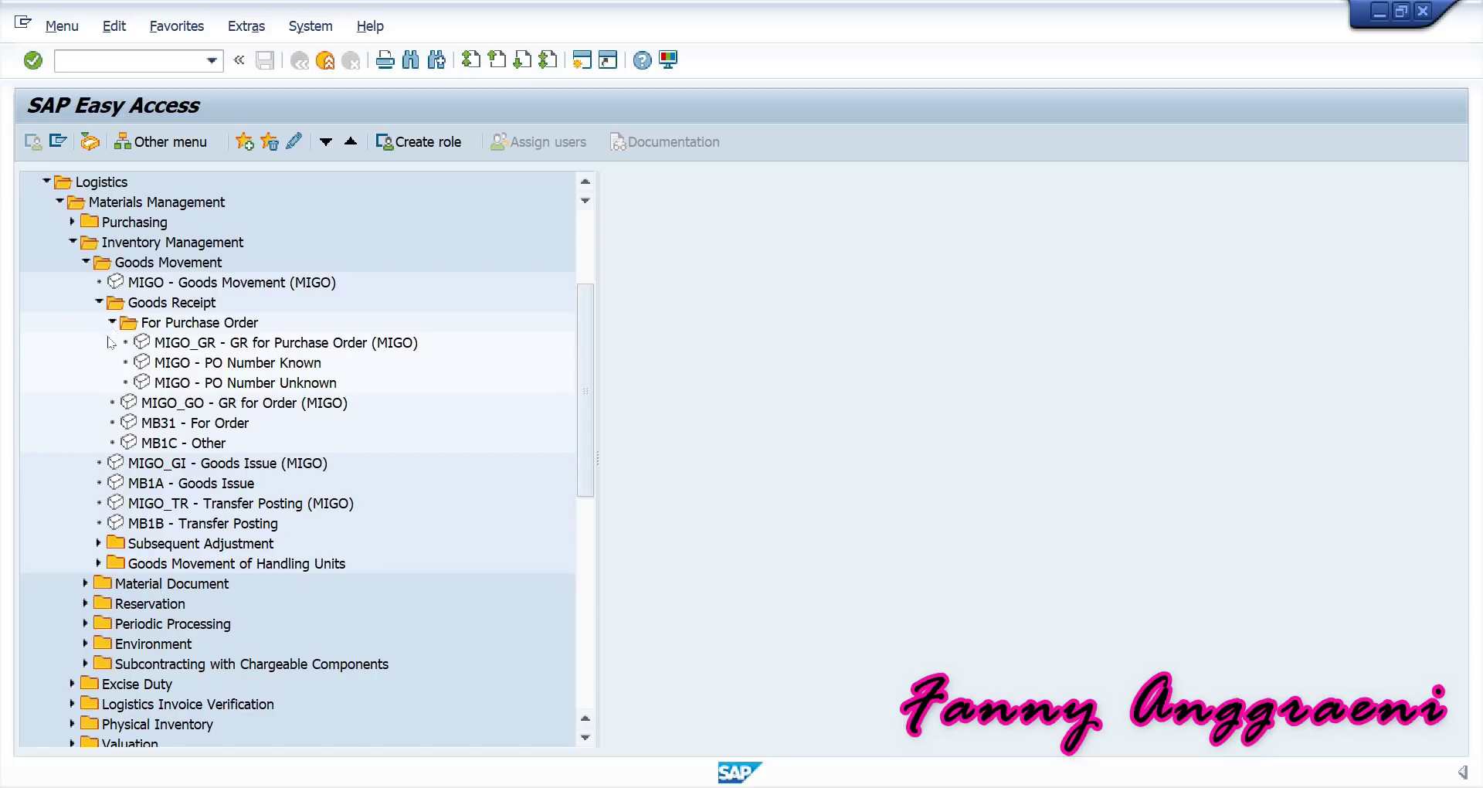
click(218, 345)
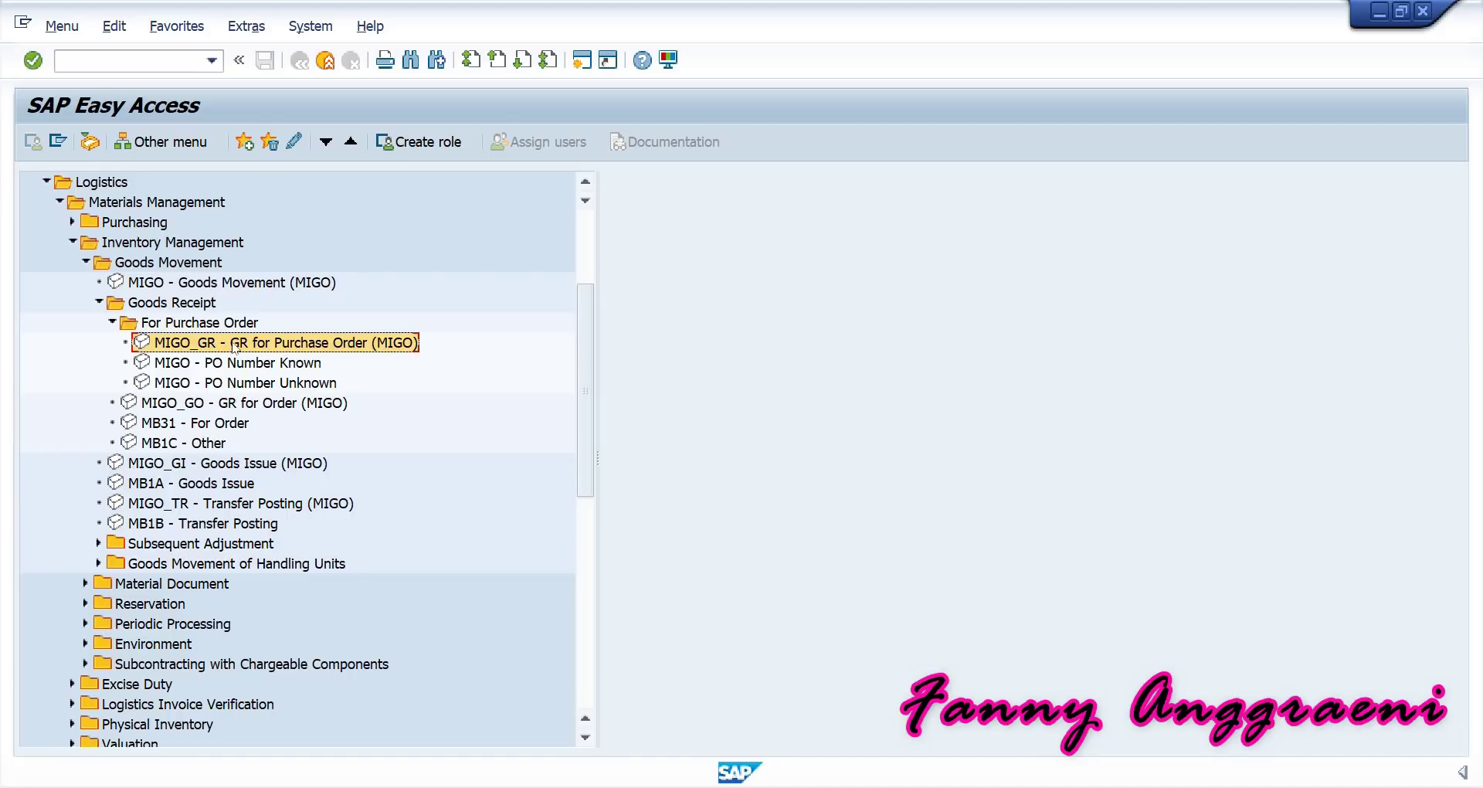
double_click(236, 348)
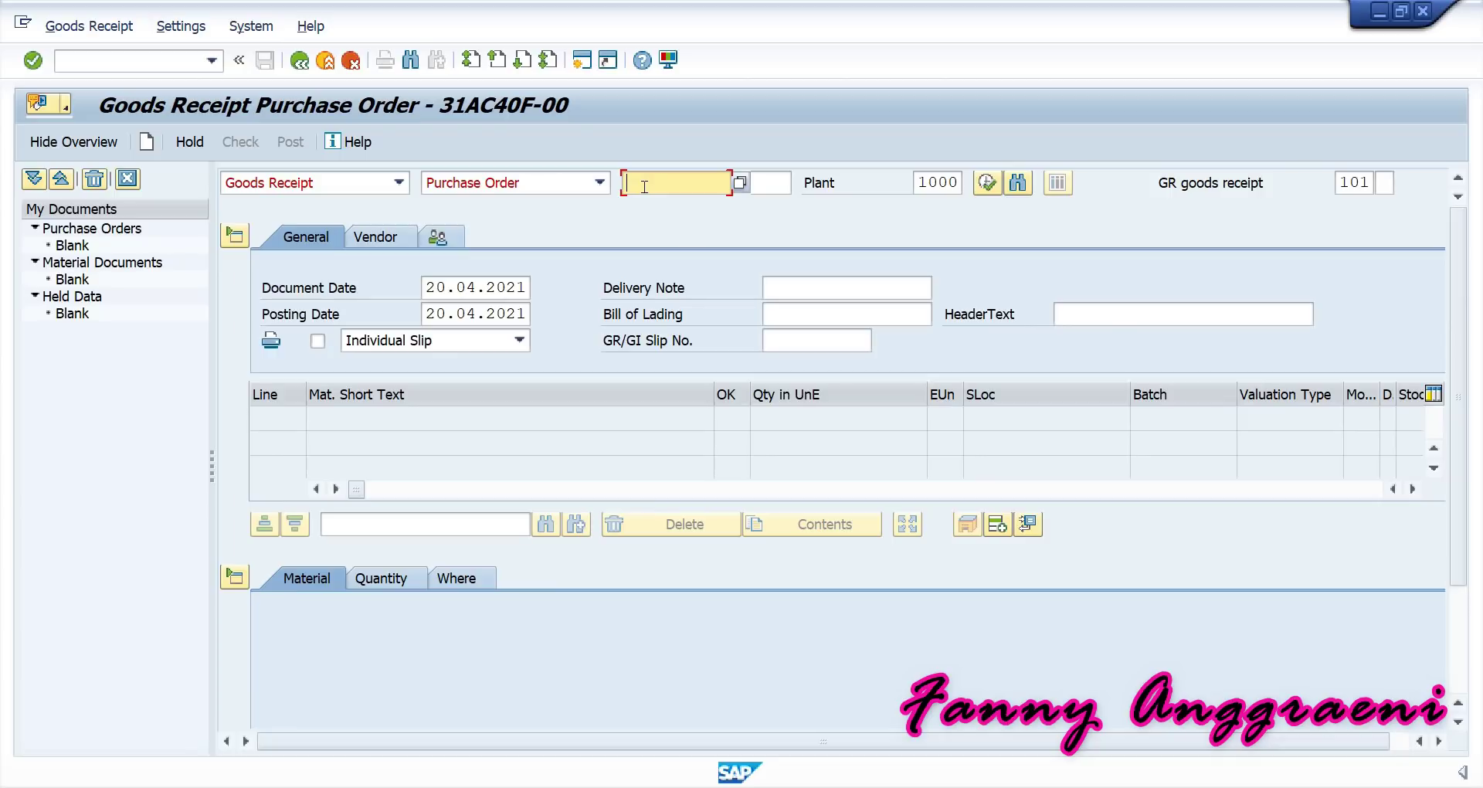
key(ctrl+v)
click(658, 787)
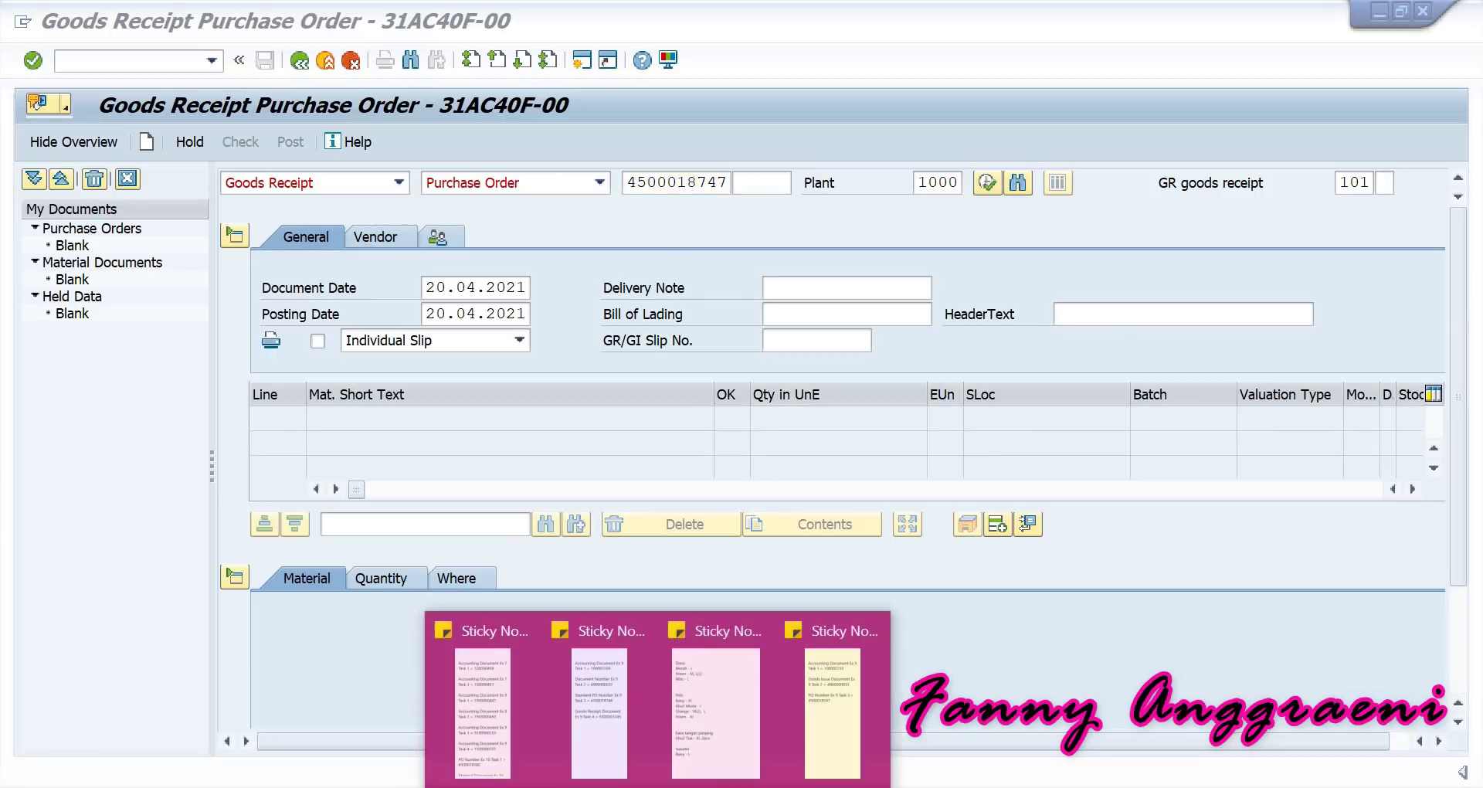
click(834, 718)
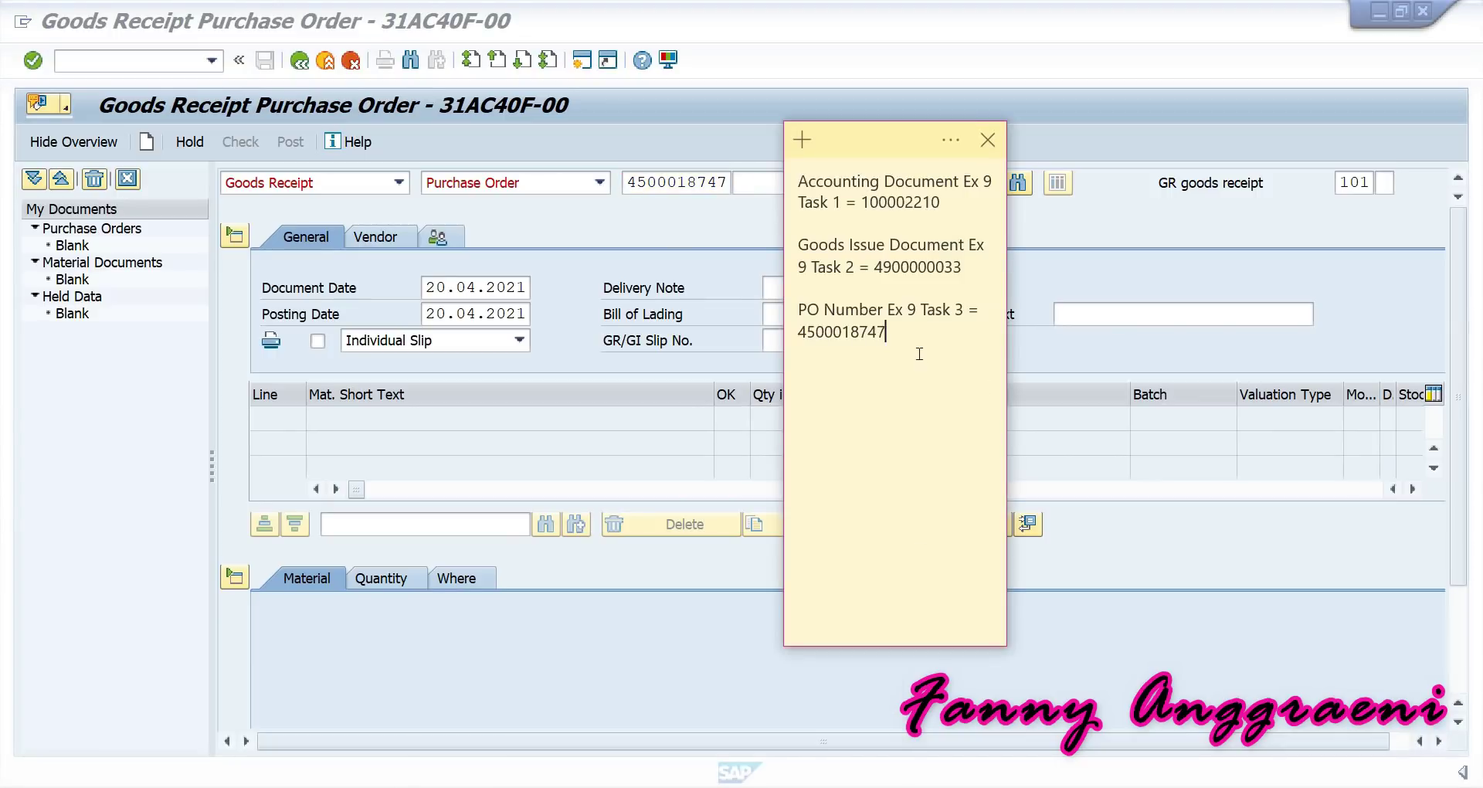
drag(922, 355, 784, 352)
click(724, 186)
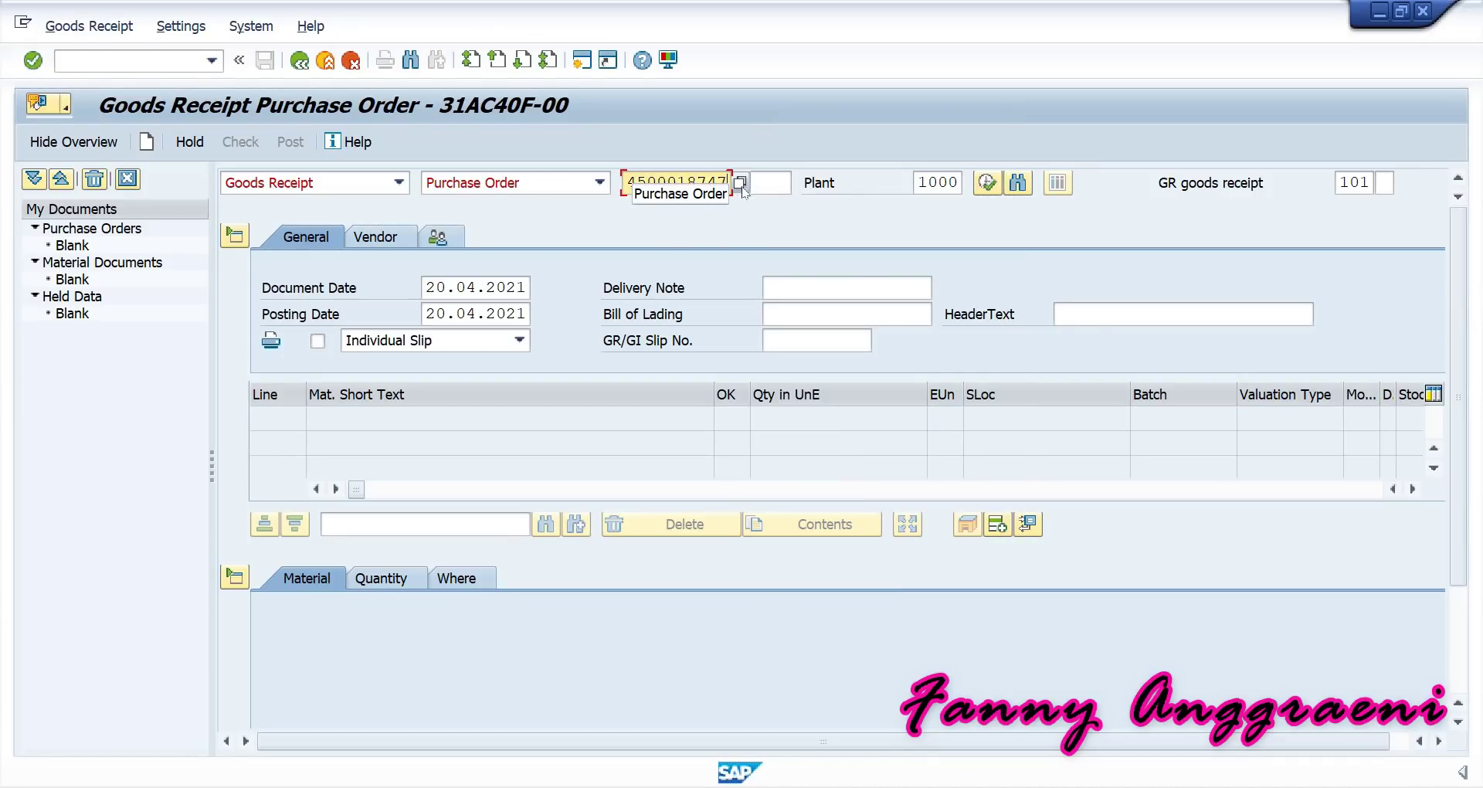
key(Return)
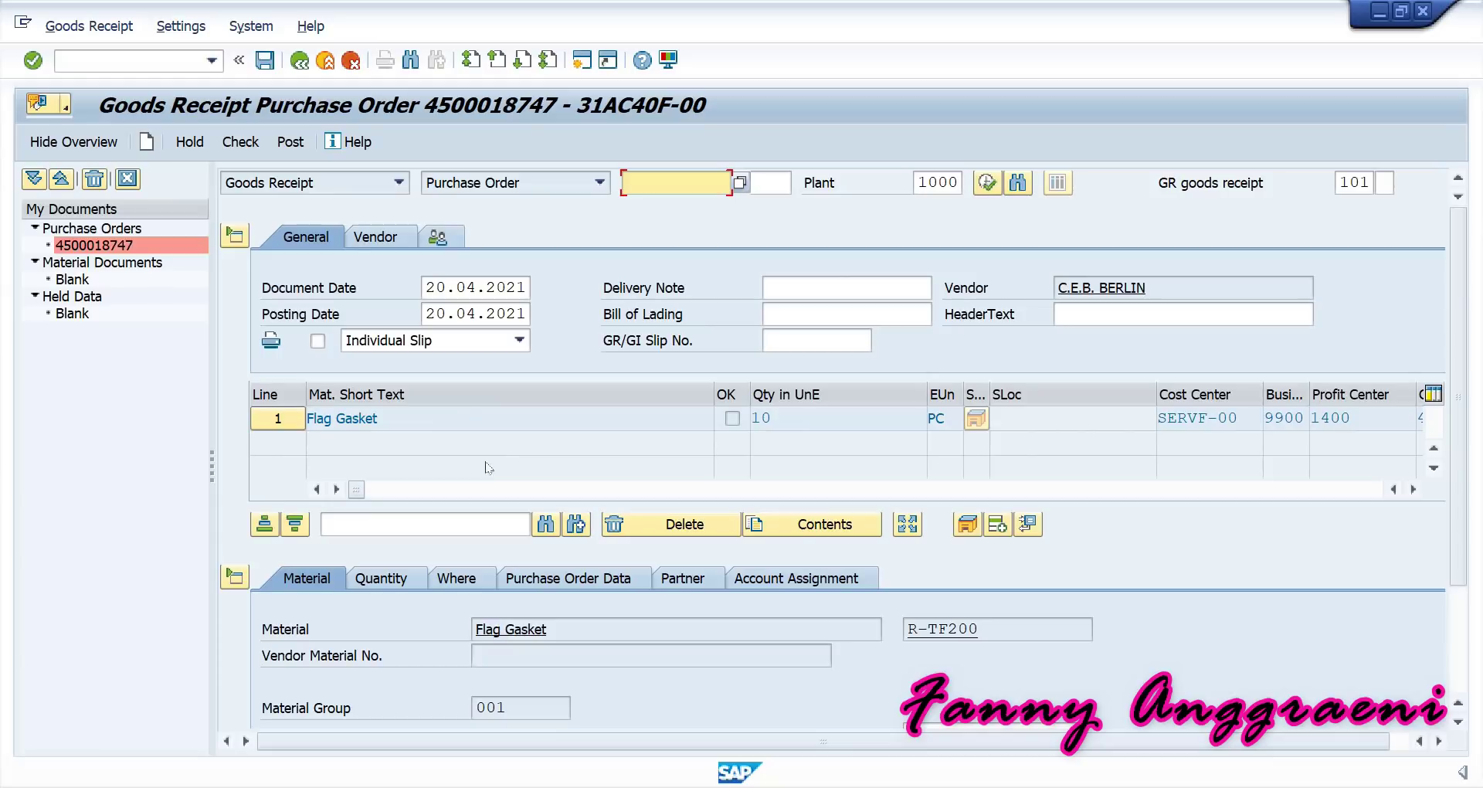
Tick Item OK for line 1 Flag Gasket in the item details.
drag(1456, 397, 1466, 512)
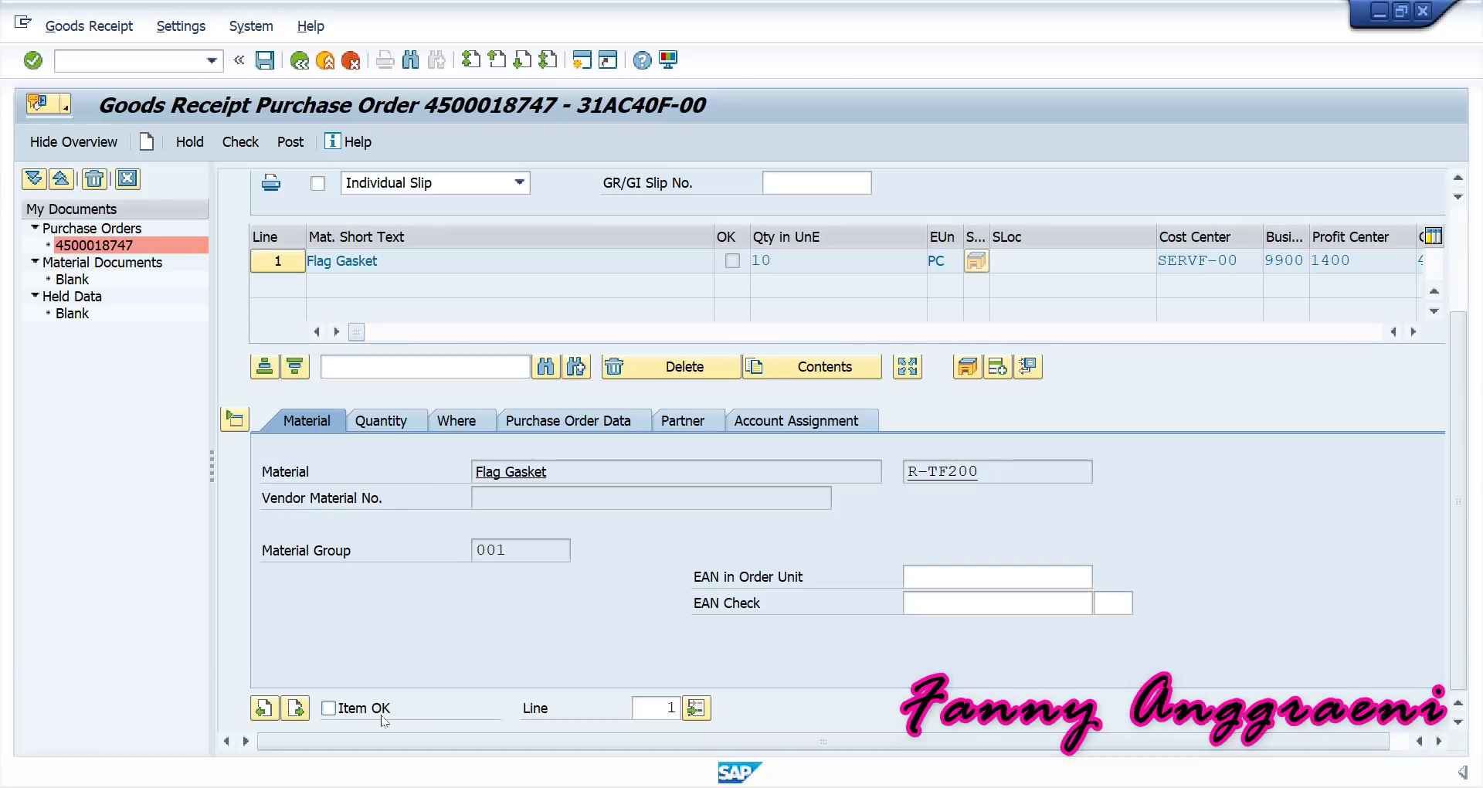
click(327, 708)
click(234, 147)
click(231, 145)
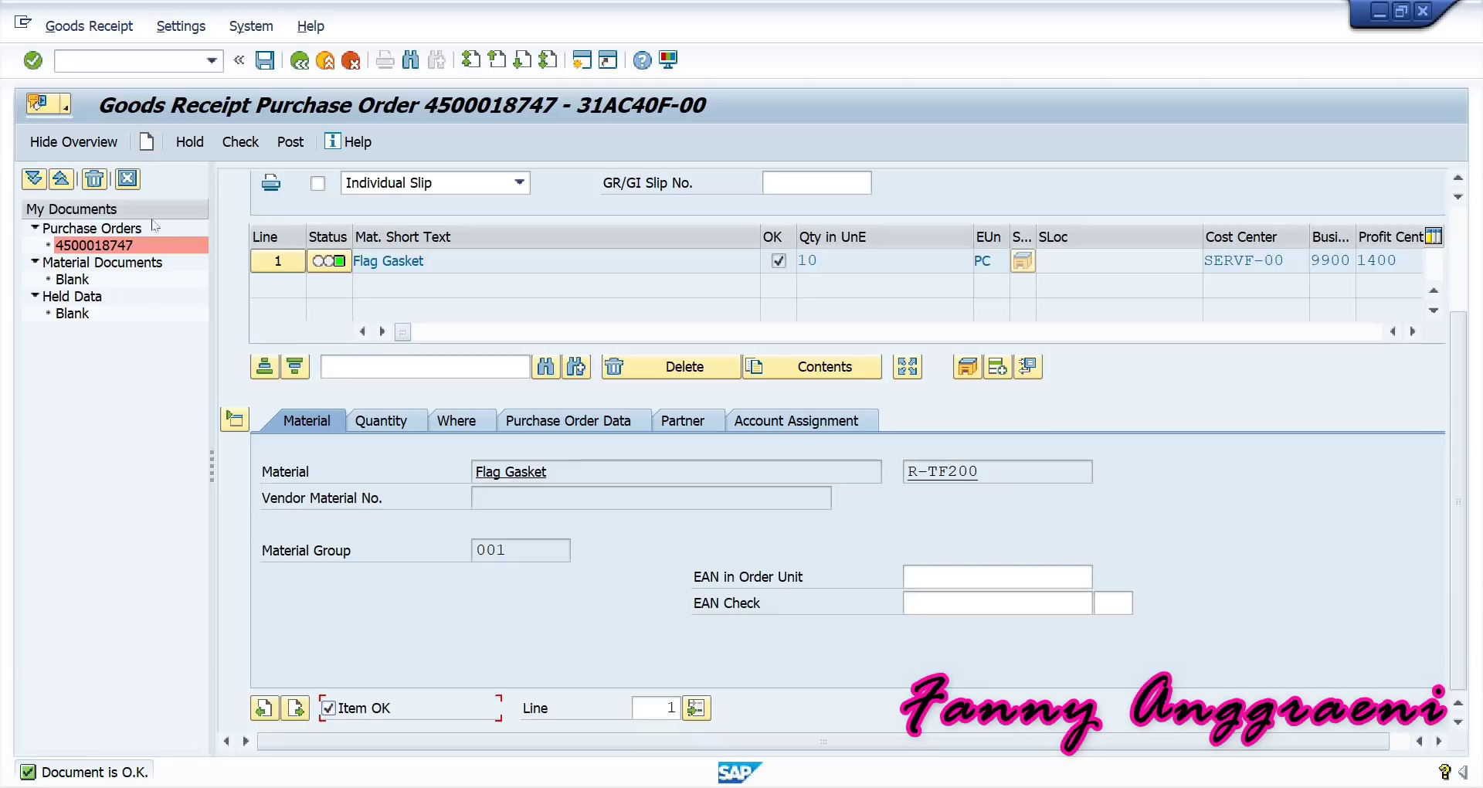
click(261, 67)
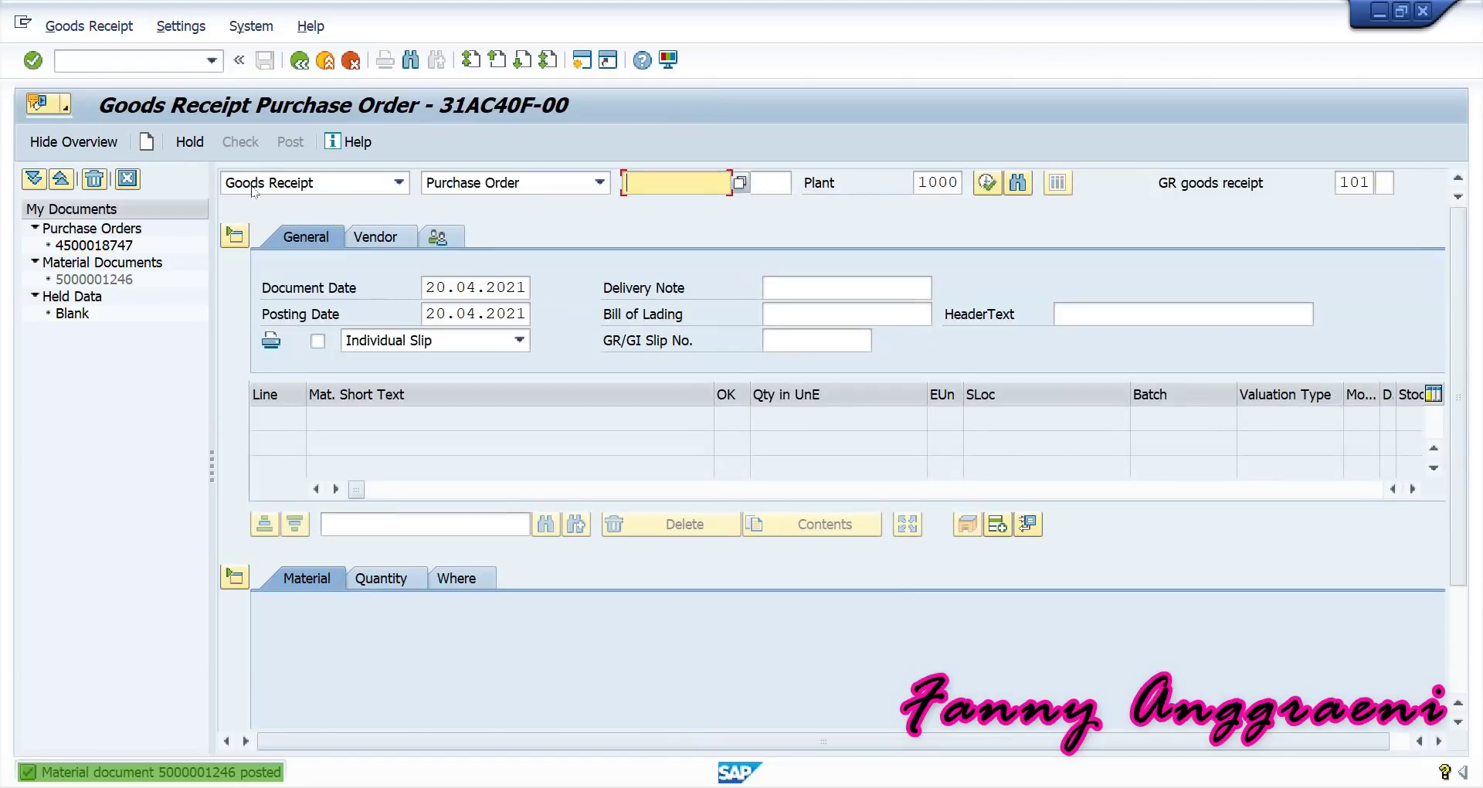
double_click(165, 774)
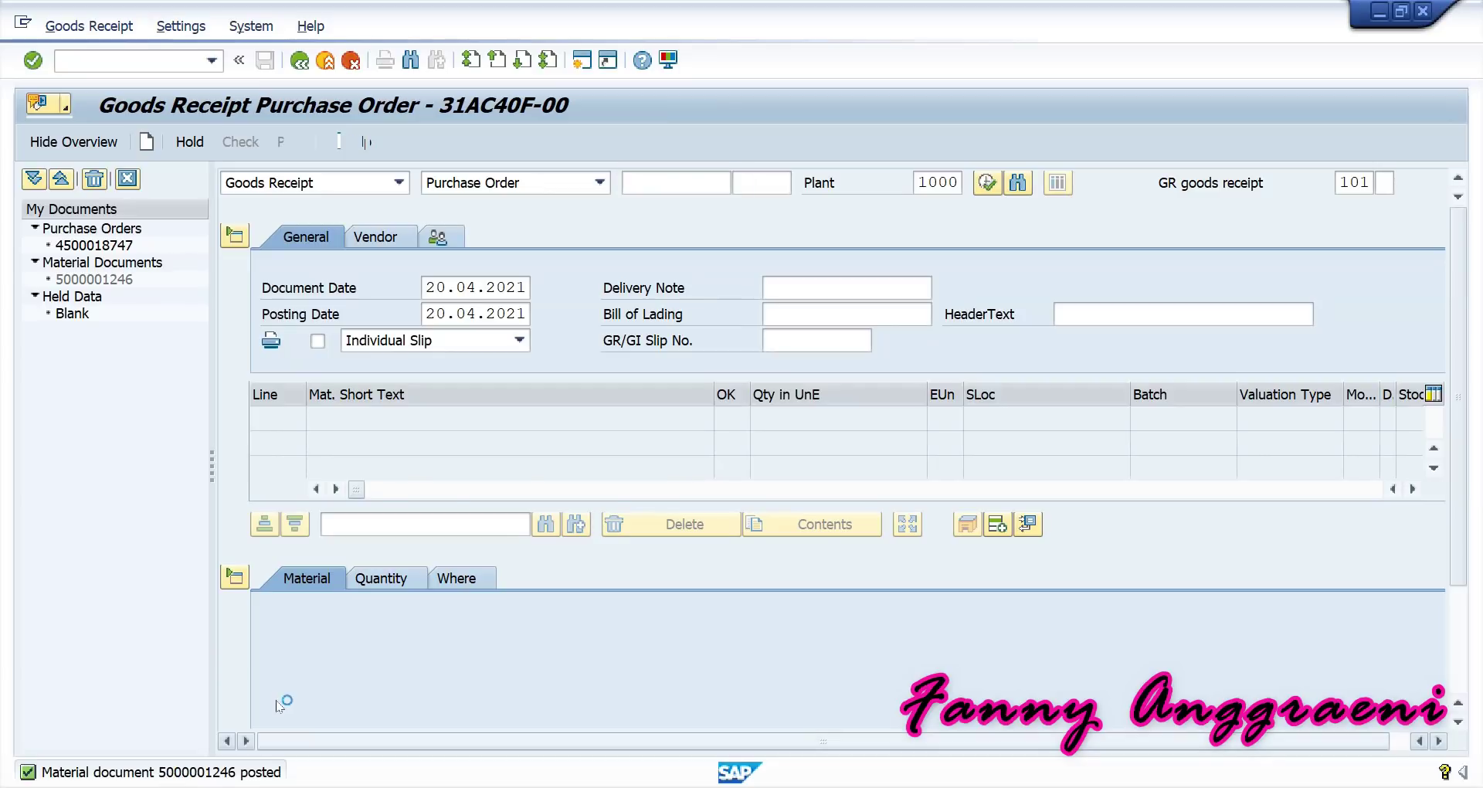
drag(628, 237, 529, 236)
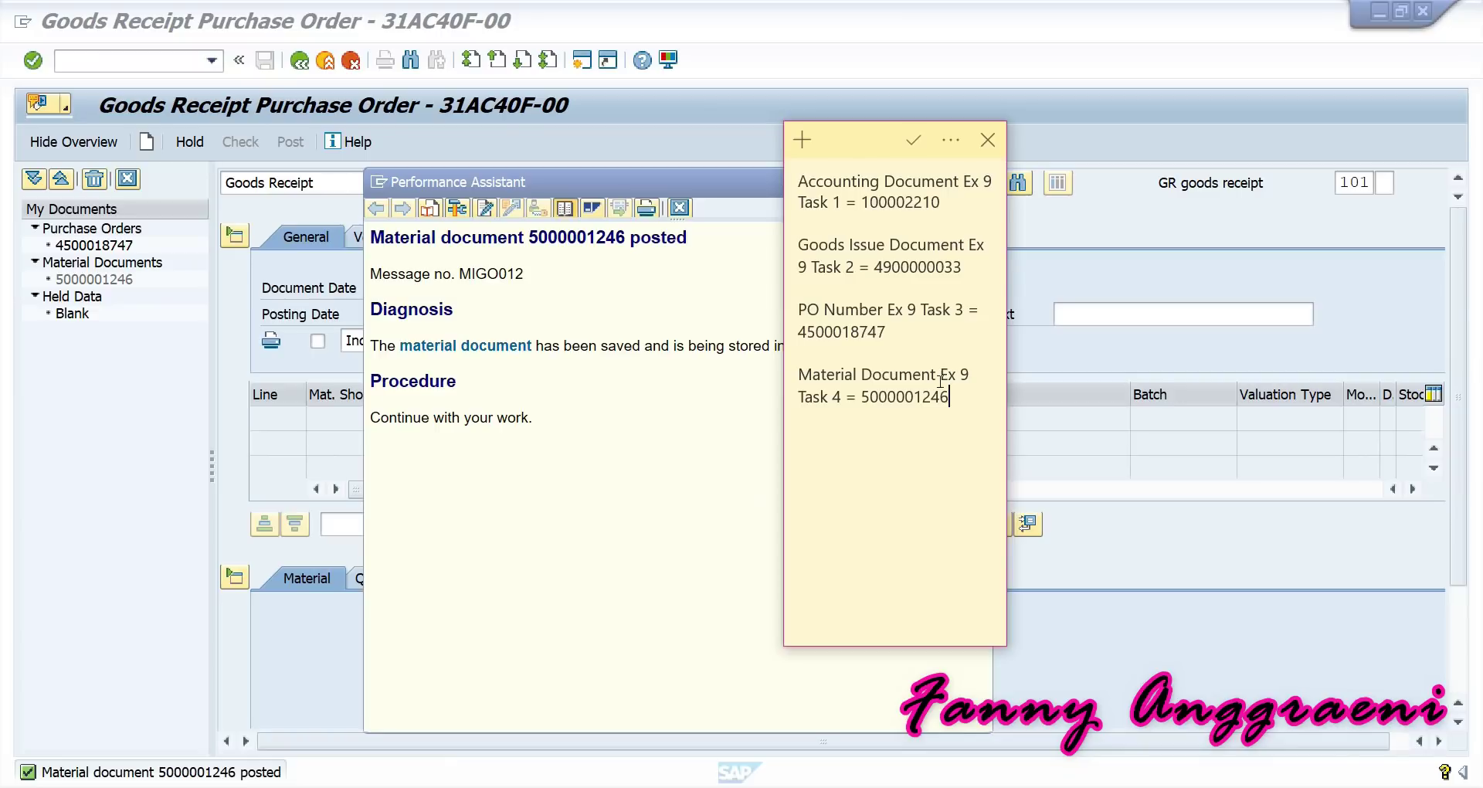
Close the posting message window and return to SAP Easy Access with /n.
click(624, 606)
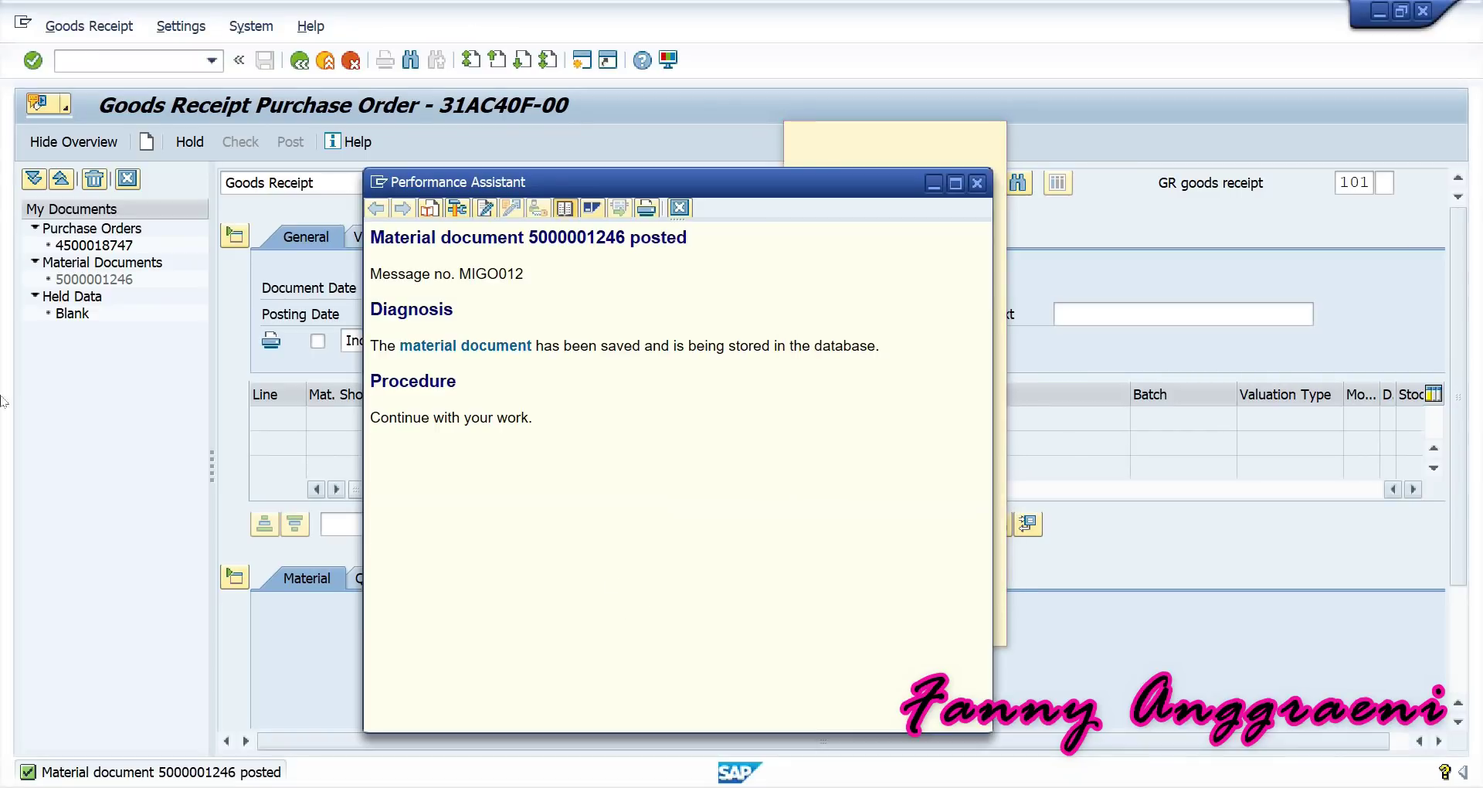
click(159, 262)
click(134, 62)
text(/n)
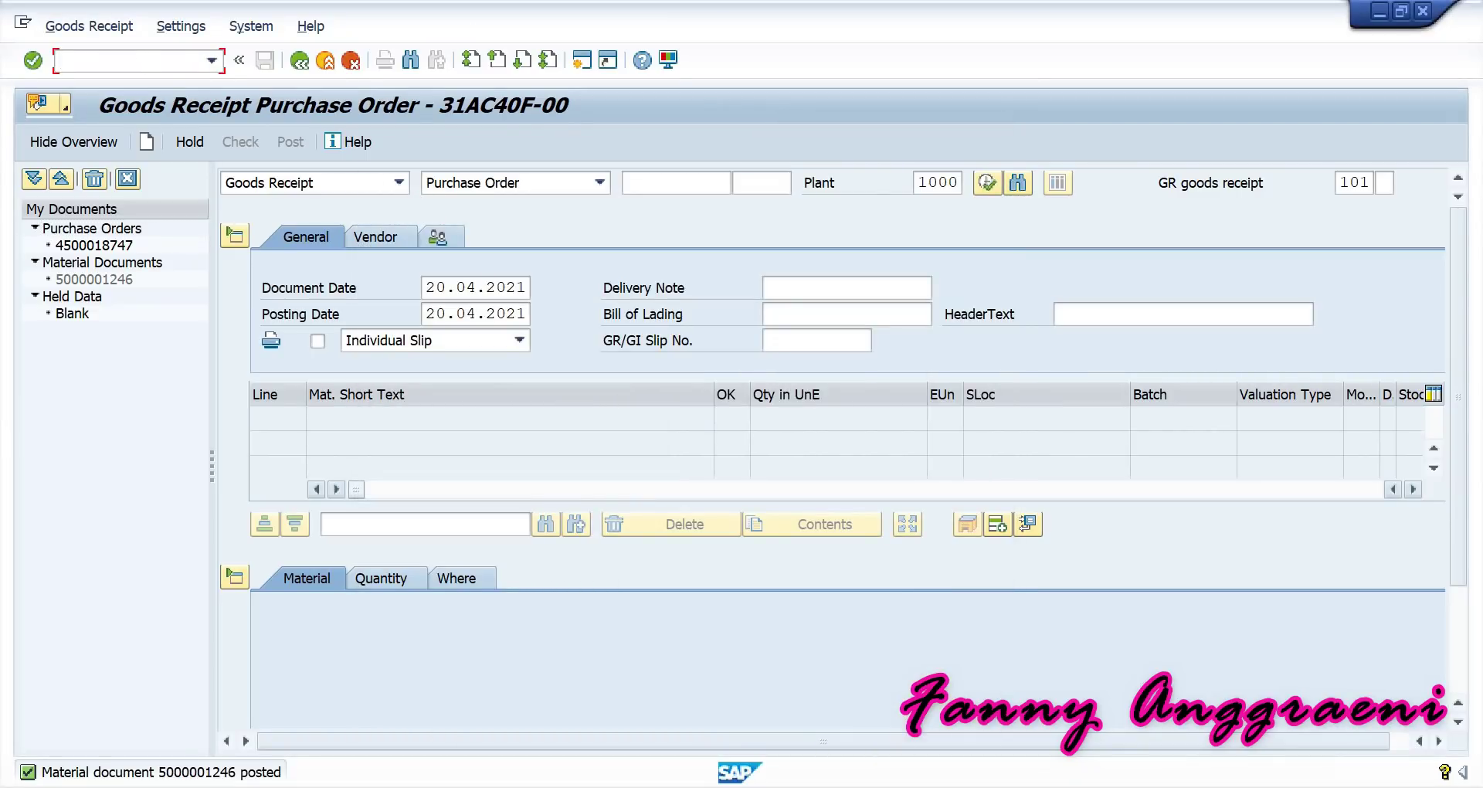
key(Return)
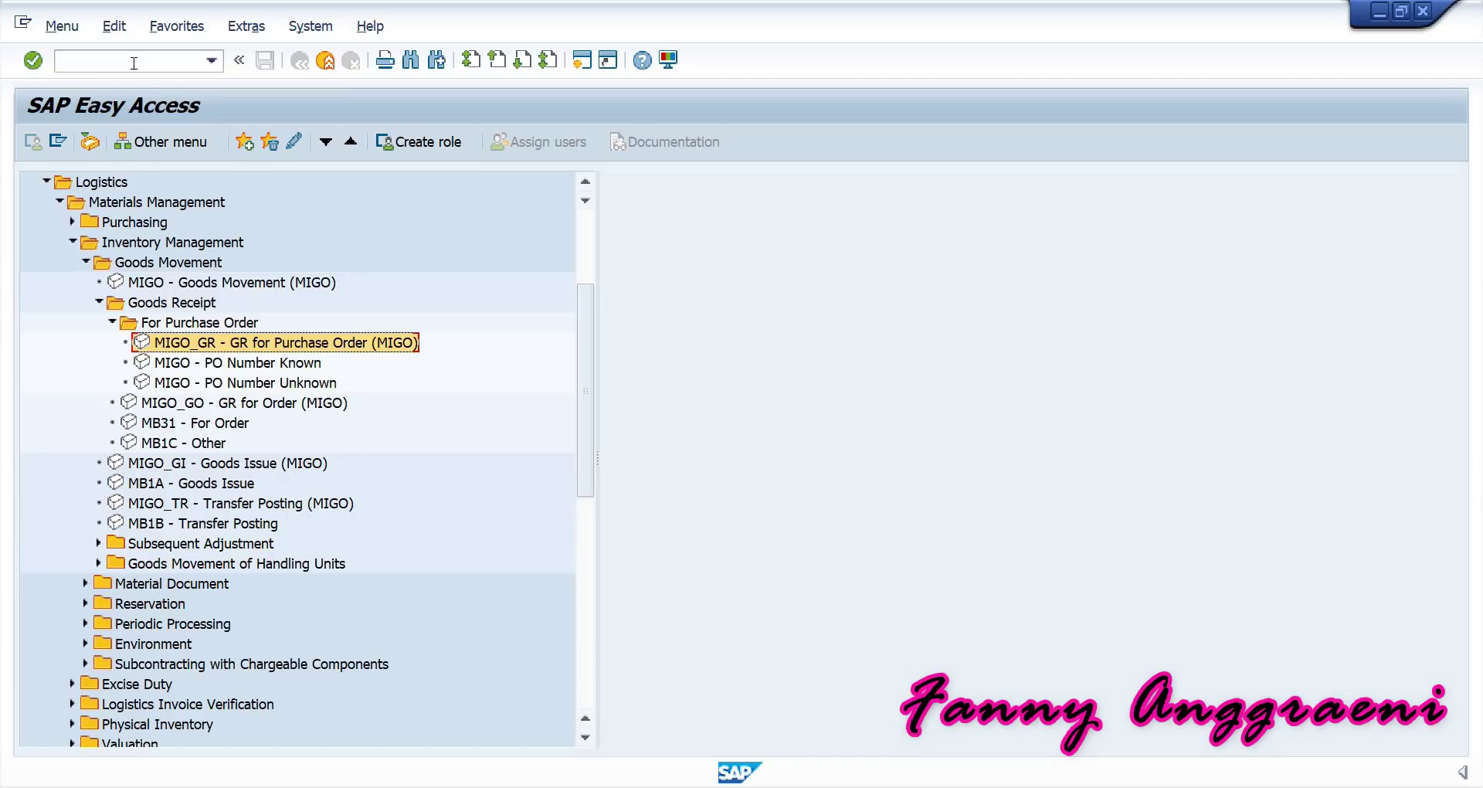
Collapse Logistics, expand Accounting, and launch report S_ALR_87013620 Cost Centers: Actual/Plan/Commitments.
click(45, 182)
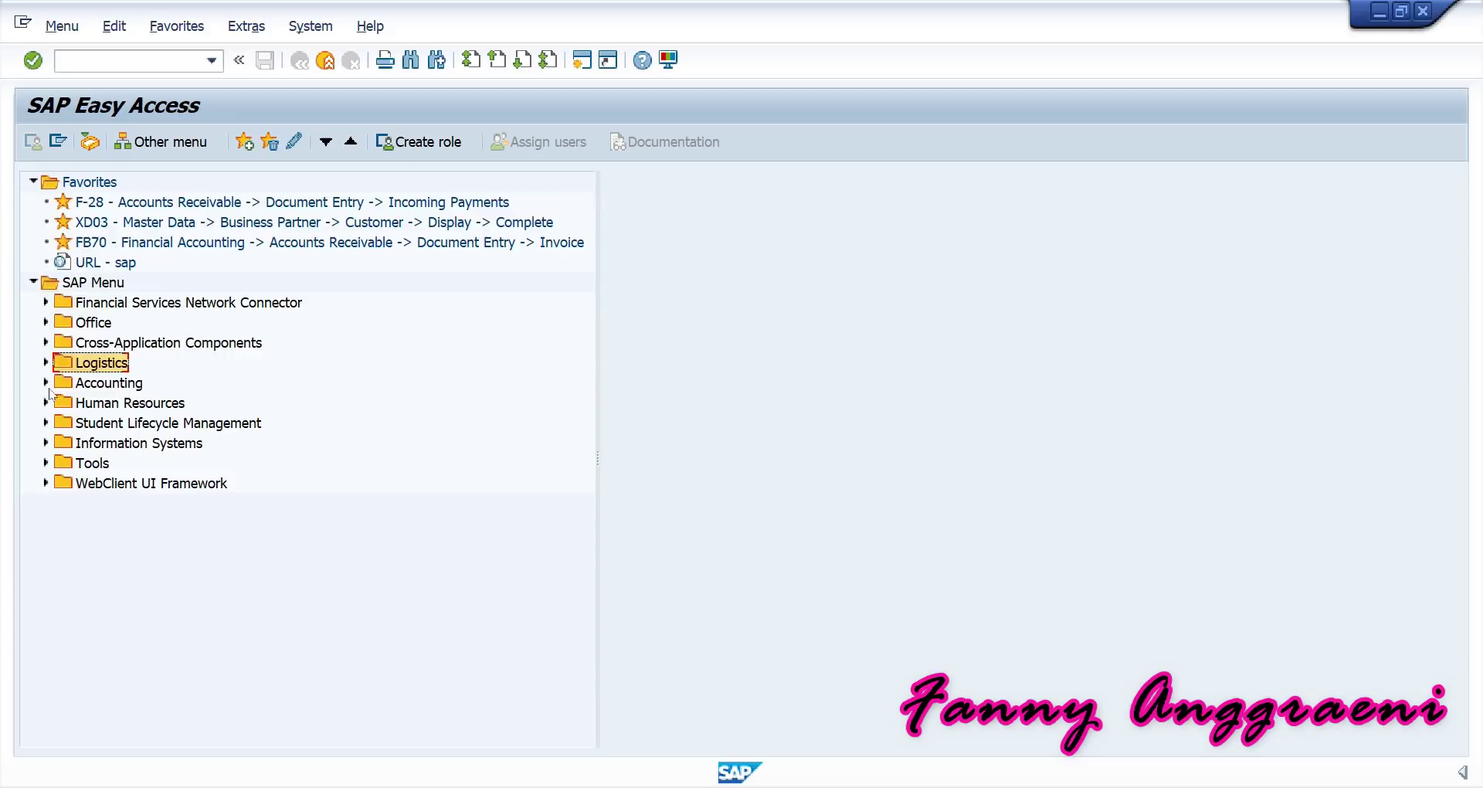
click(45, 380)
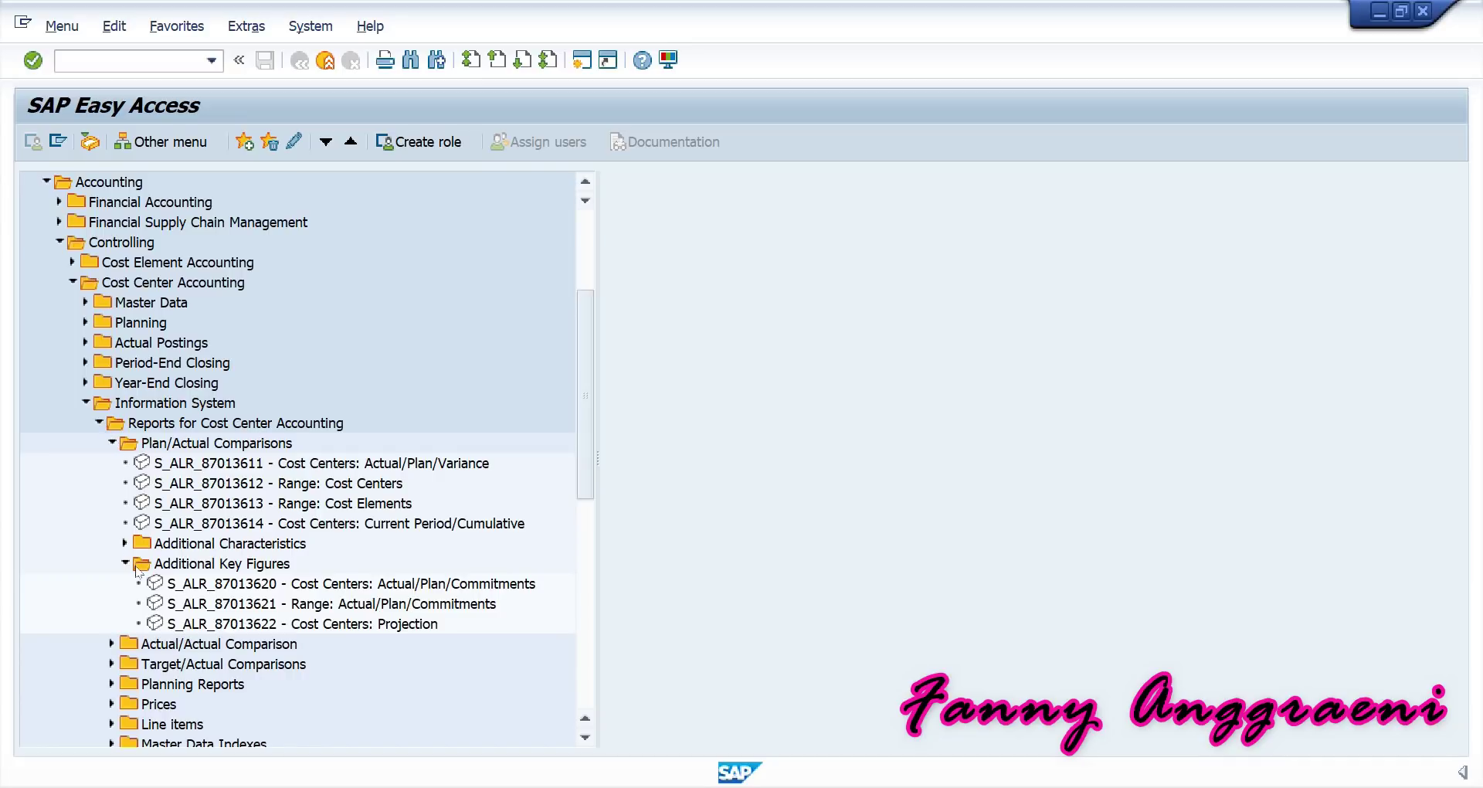
click(219, 591)
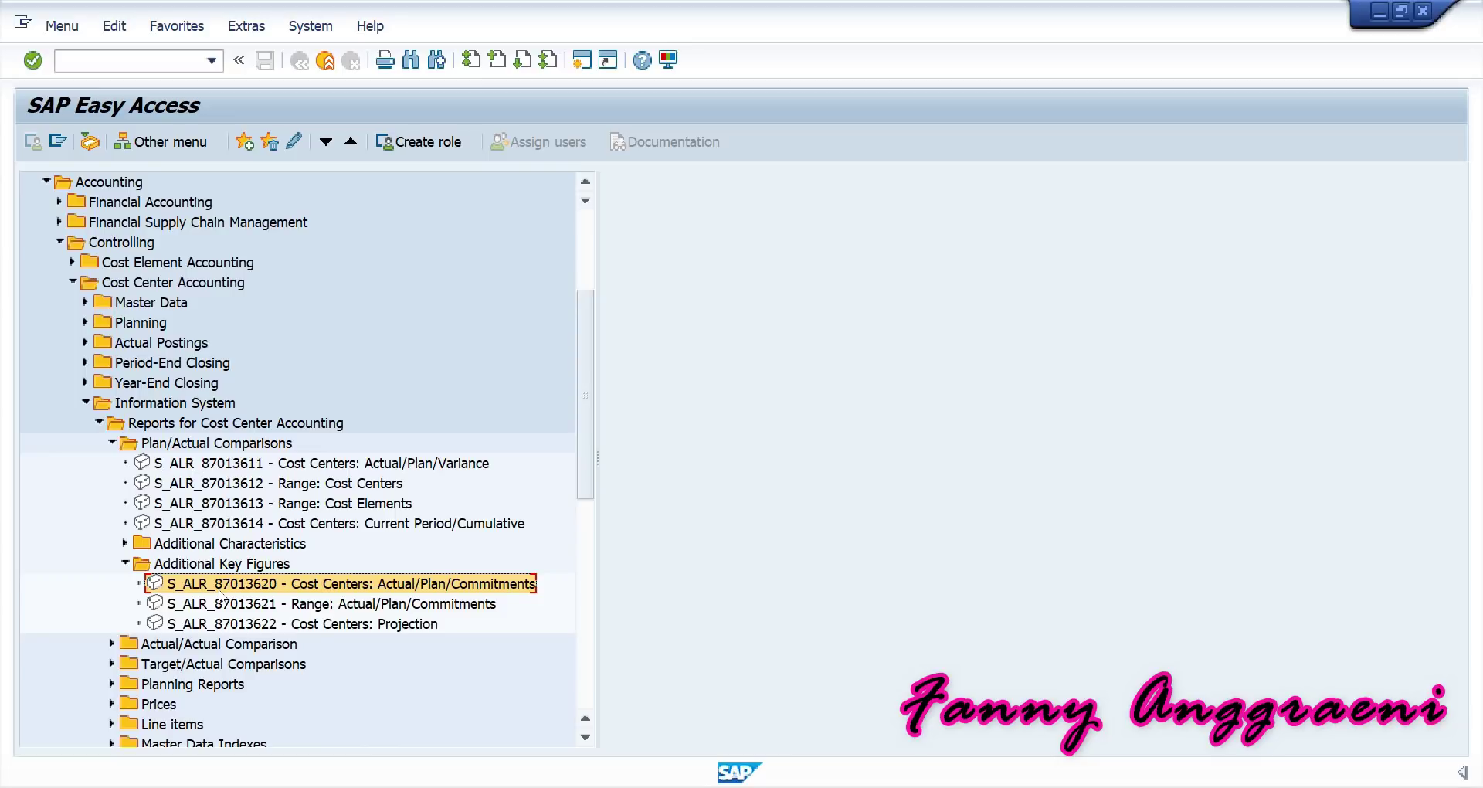
double_click(220, 591)
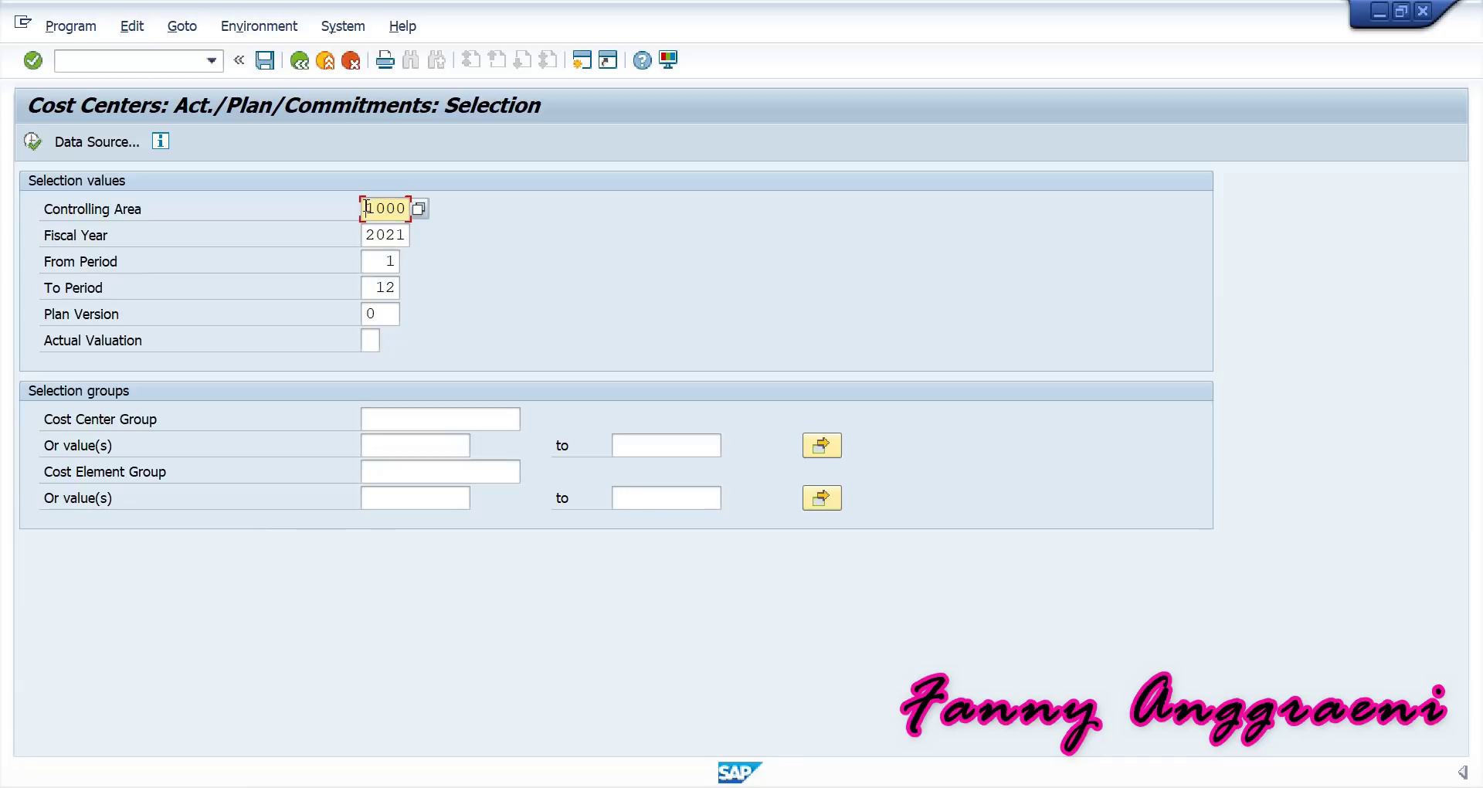
Run the report for cost center SERVF-00, periods 4 to 4, showing 1.273,27 actual on 400000.
click(388, 264)
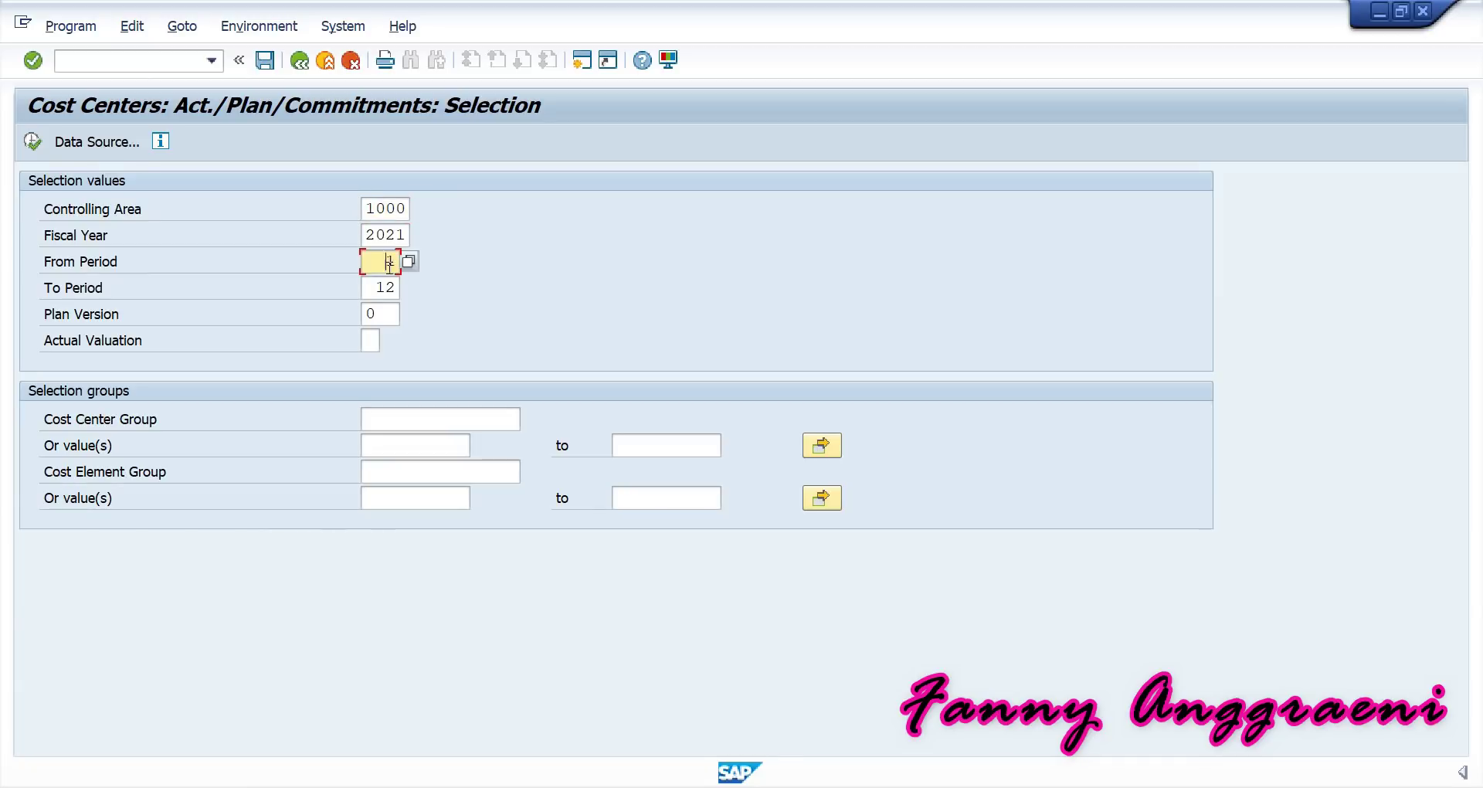
text(4)
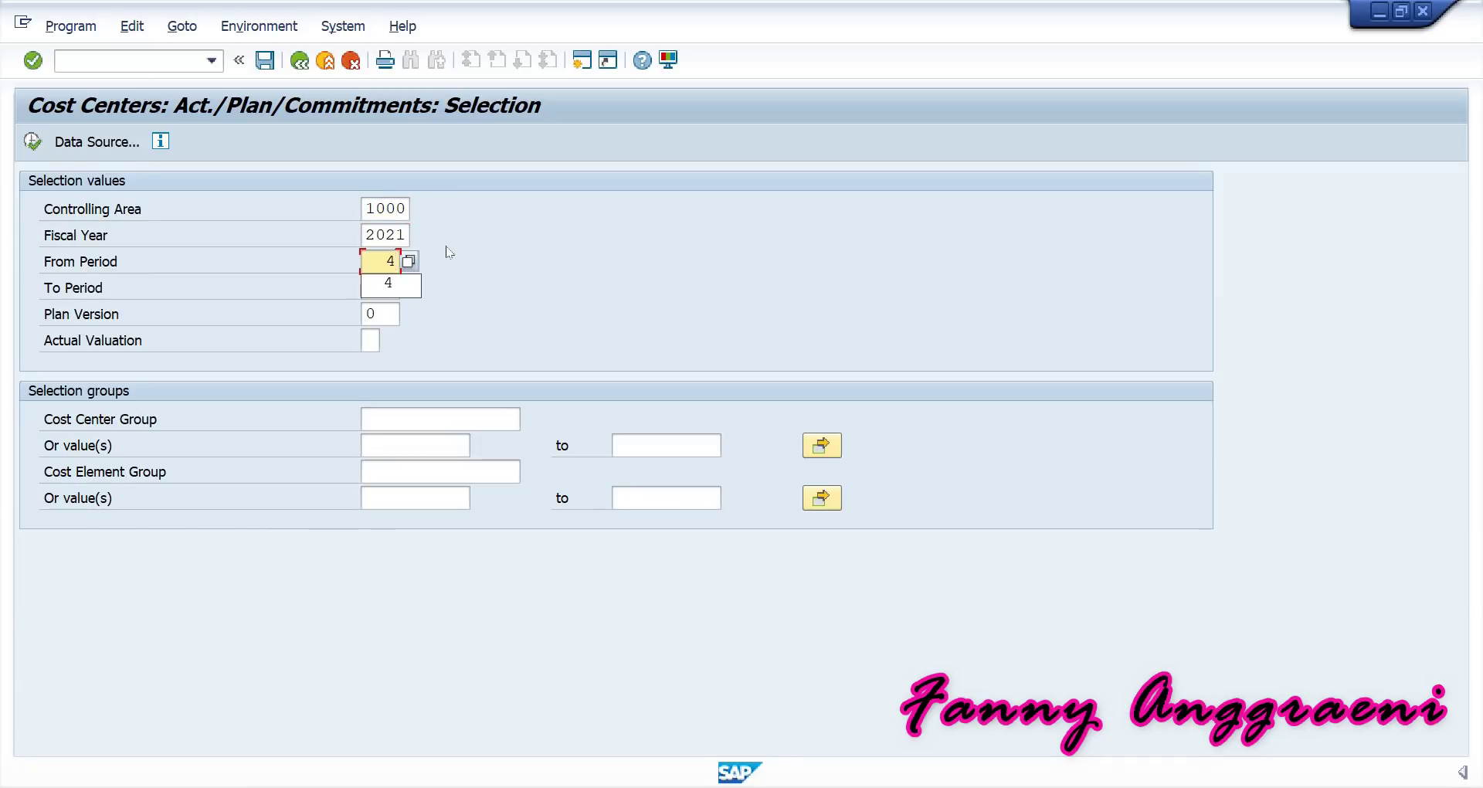
key(Tab)
text(4)
click(506, 292)
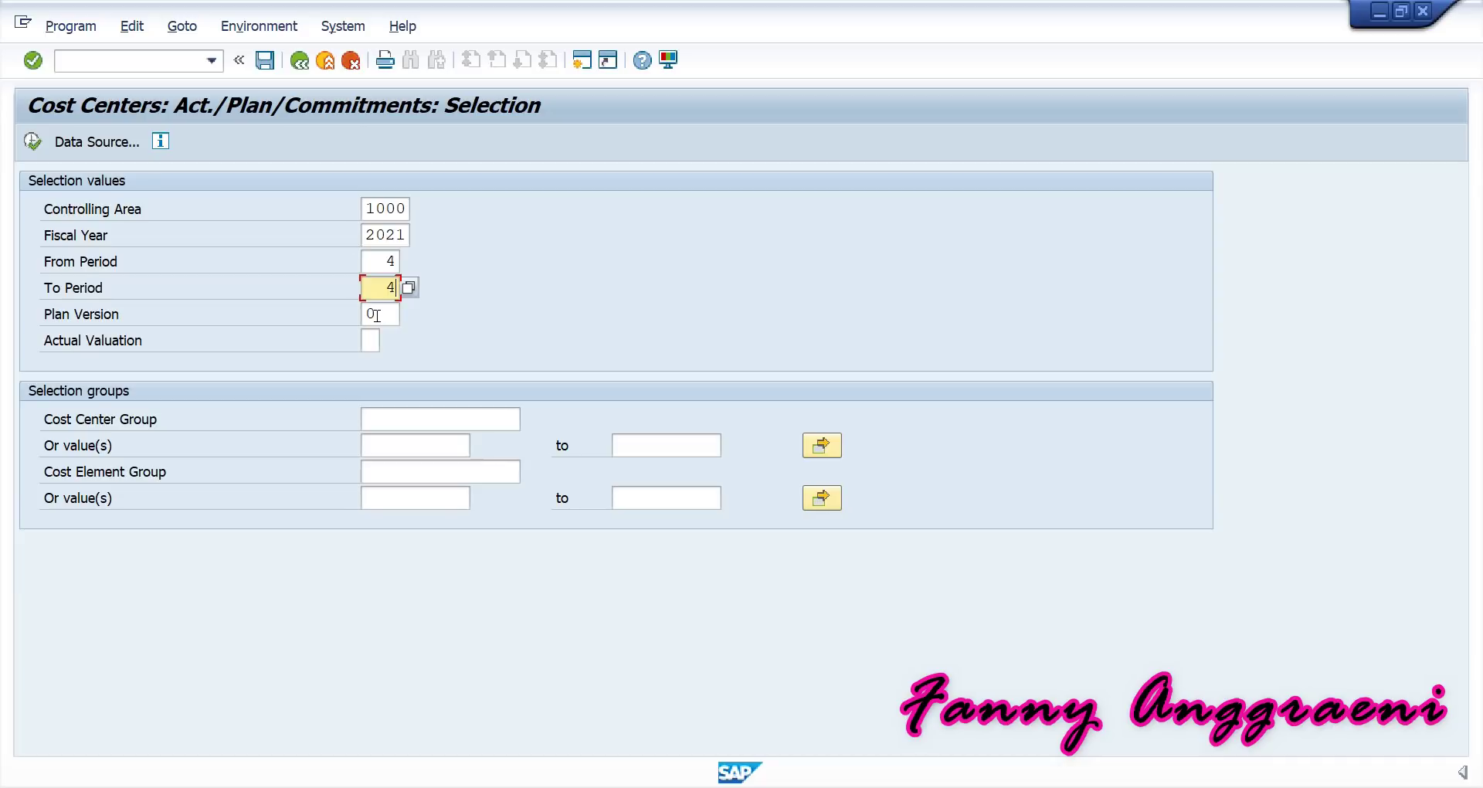
click(394, 442)
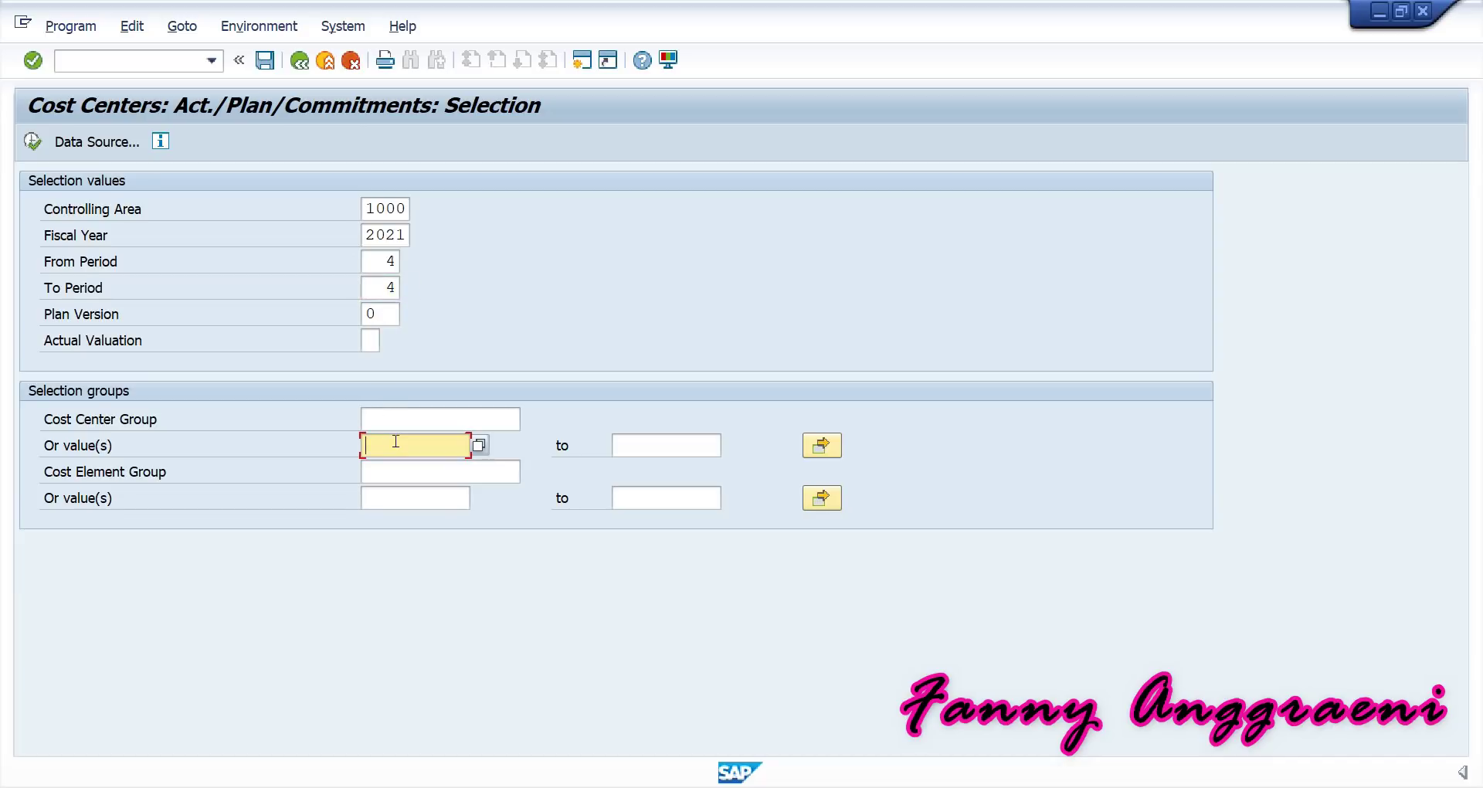
text(SER)
click(429, 467)
click(33, 142)
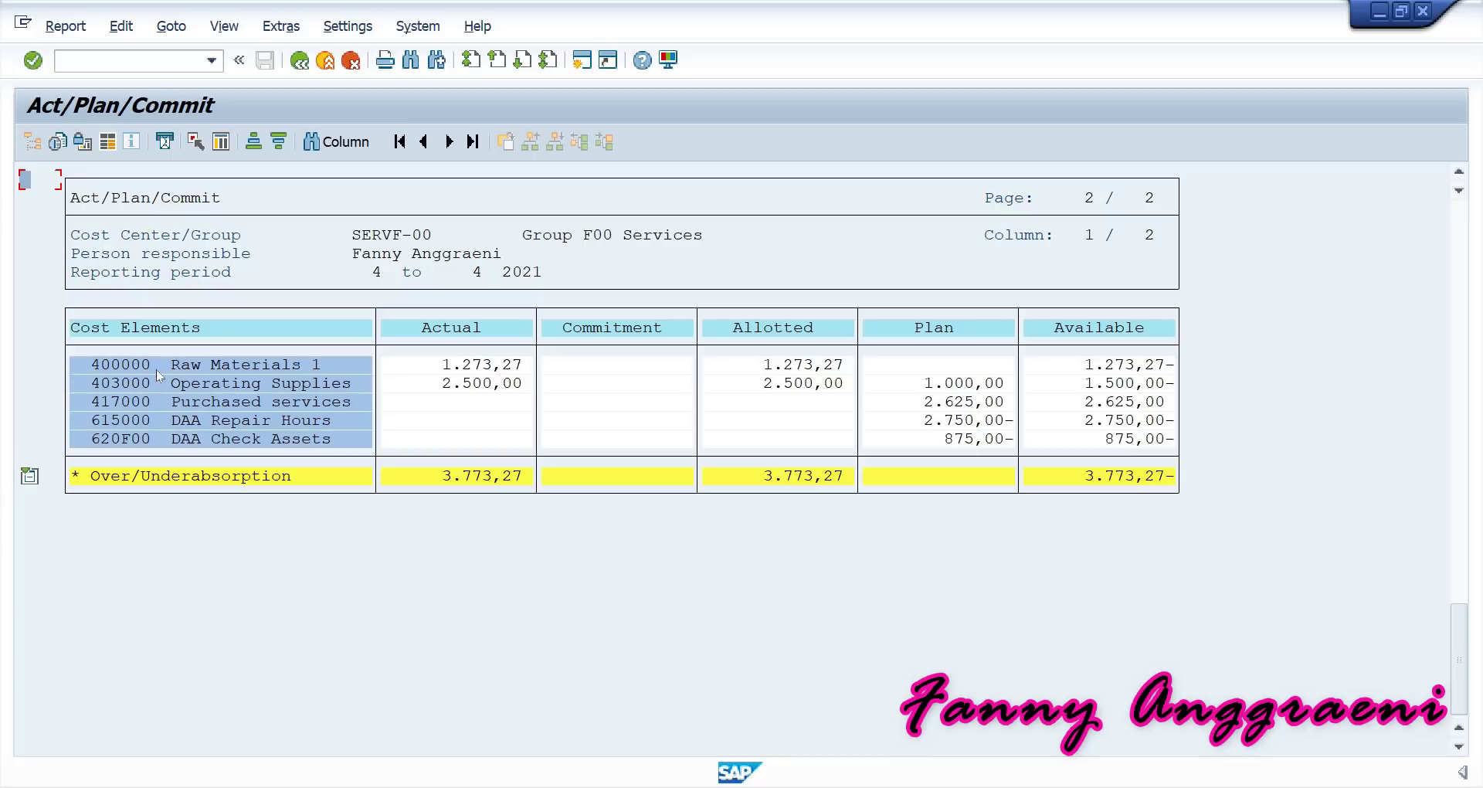
Open actual line items for Raw Materials 1 and inspect the 240,00 goods receipt posting.
double_click(215, 367)
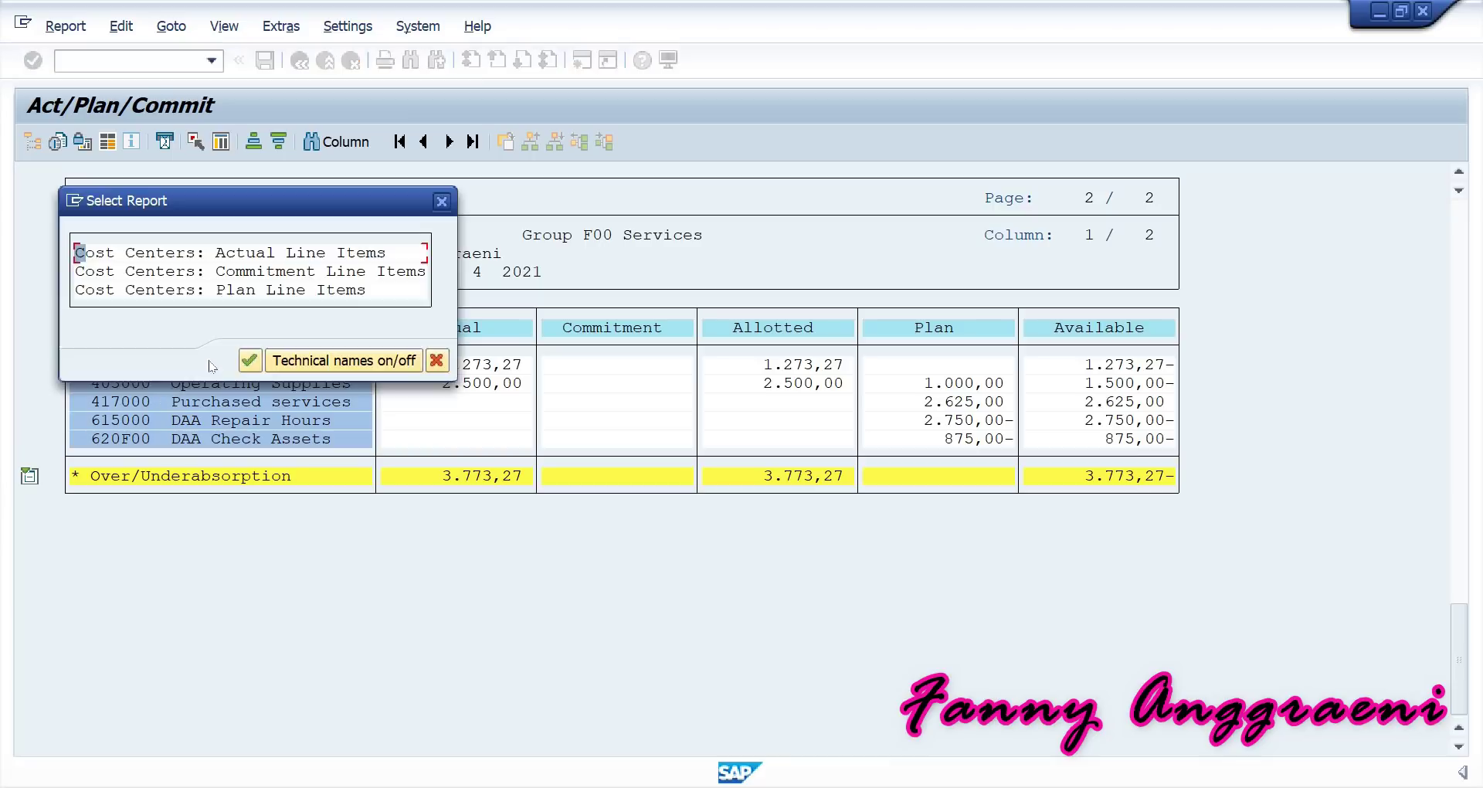
double_click(175, 255)
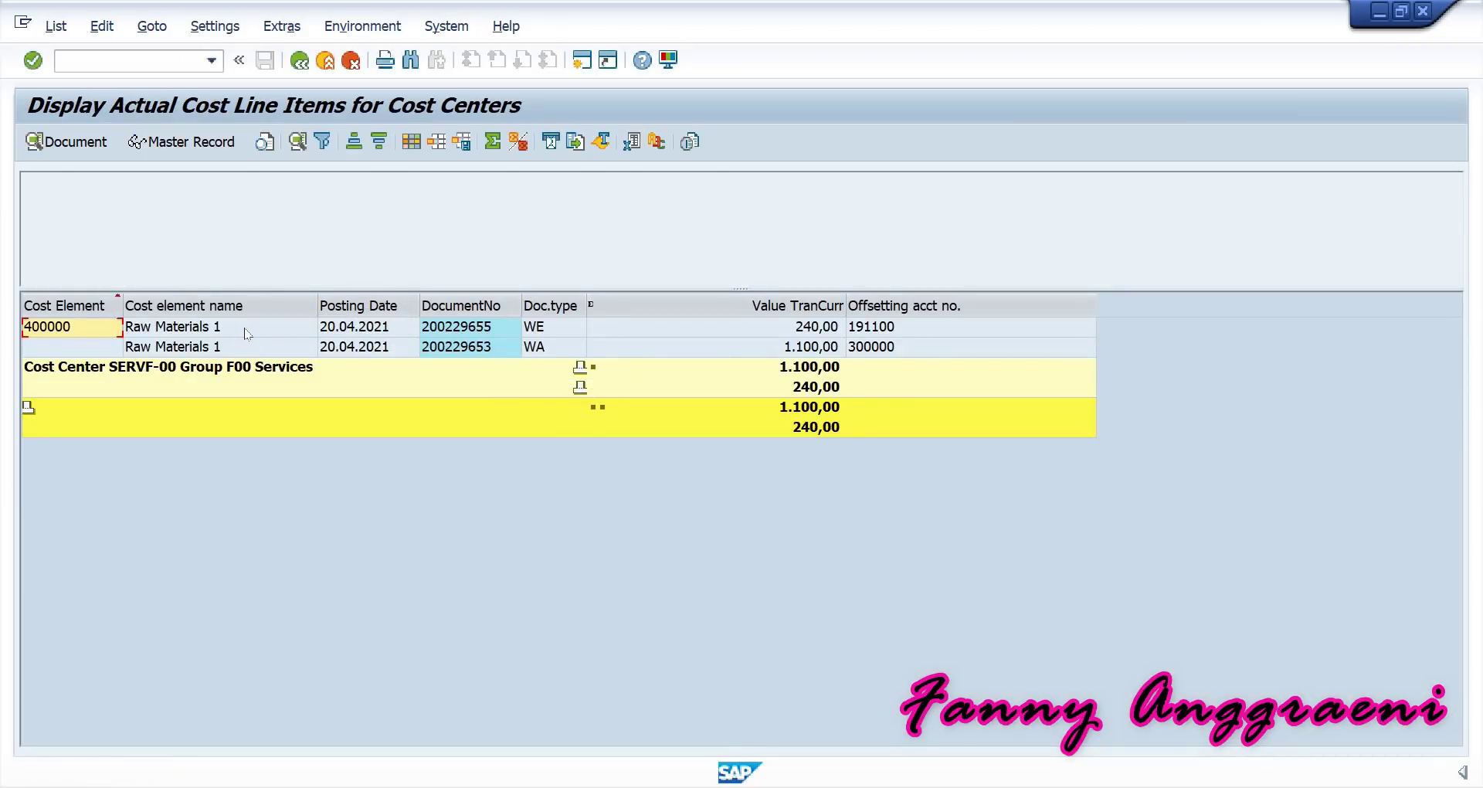
click(246, 331)
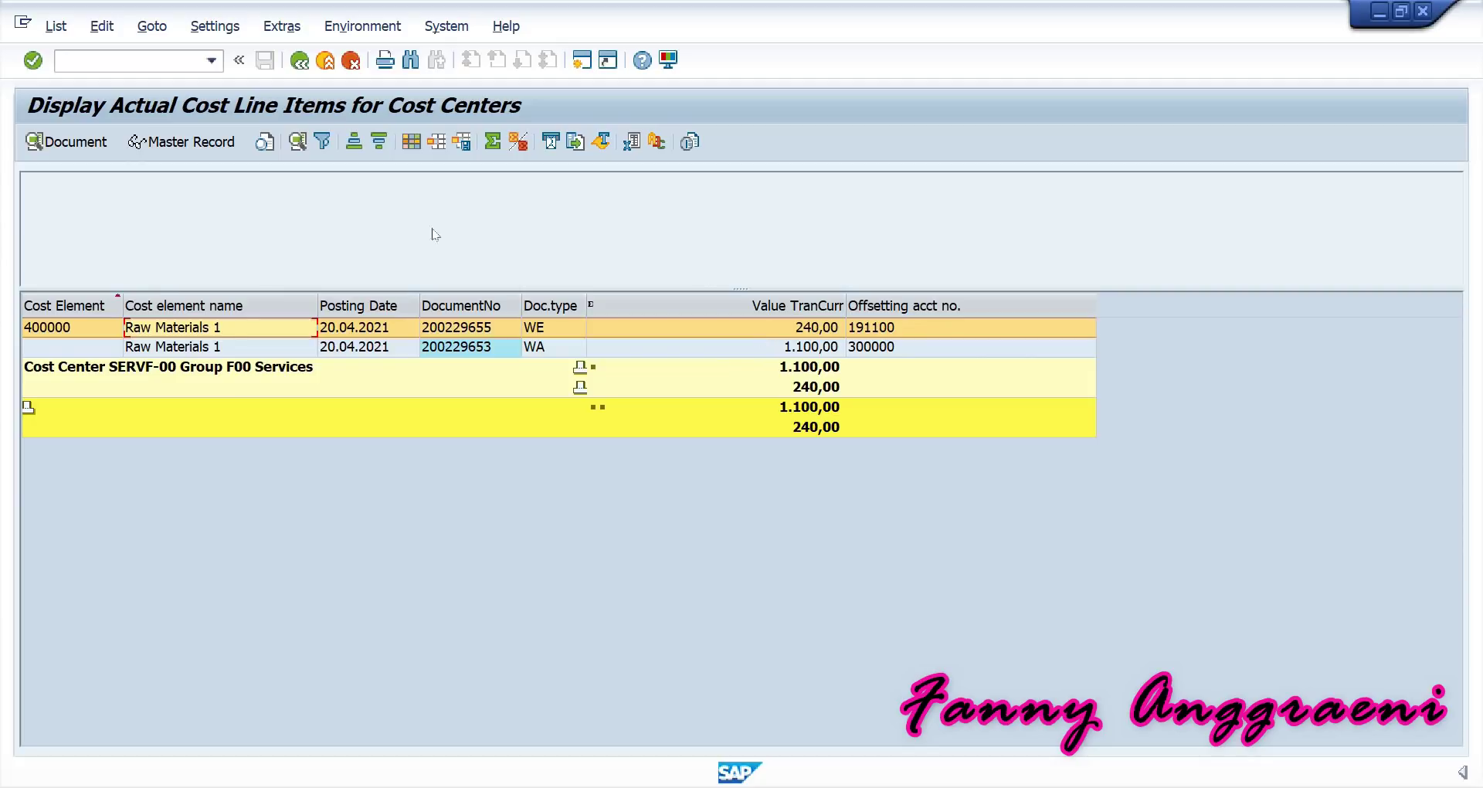
click(780, 333)
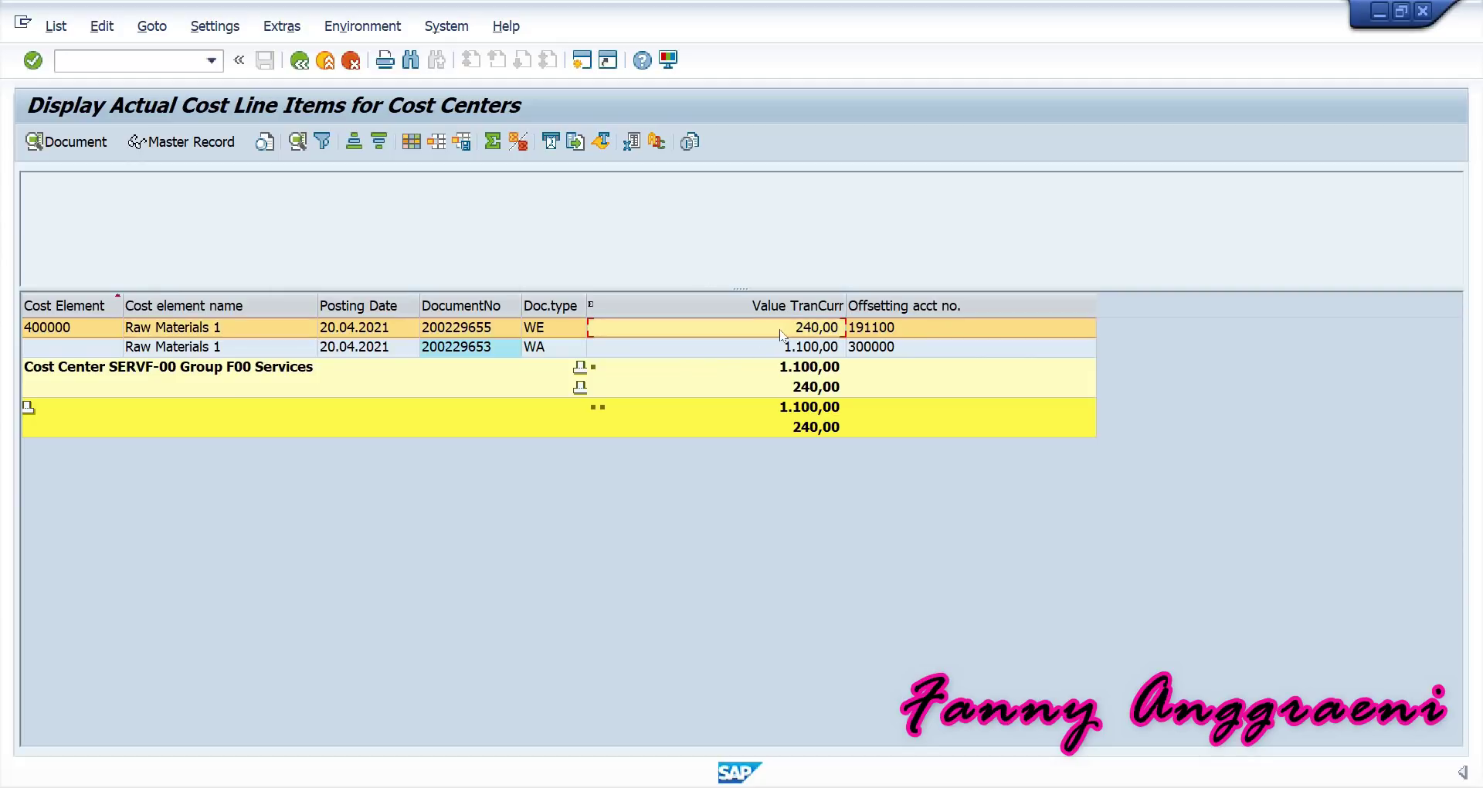
click(359, 28)
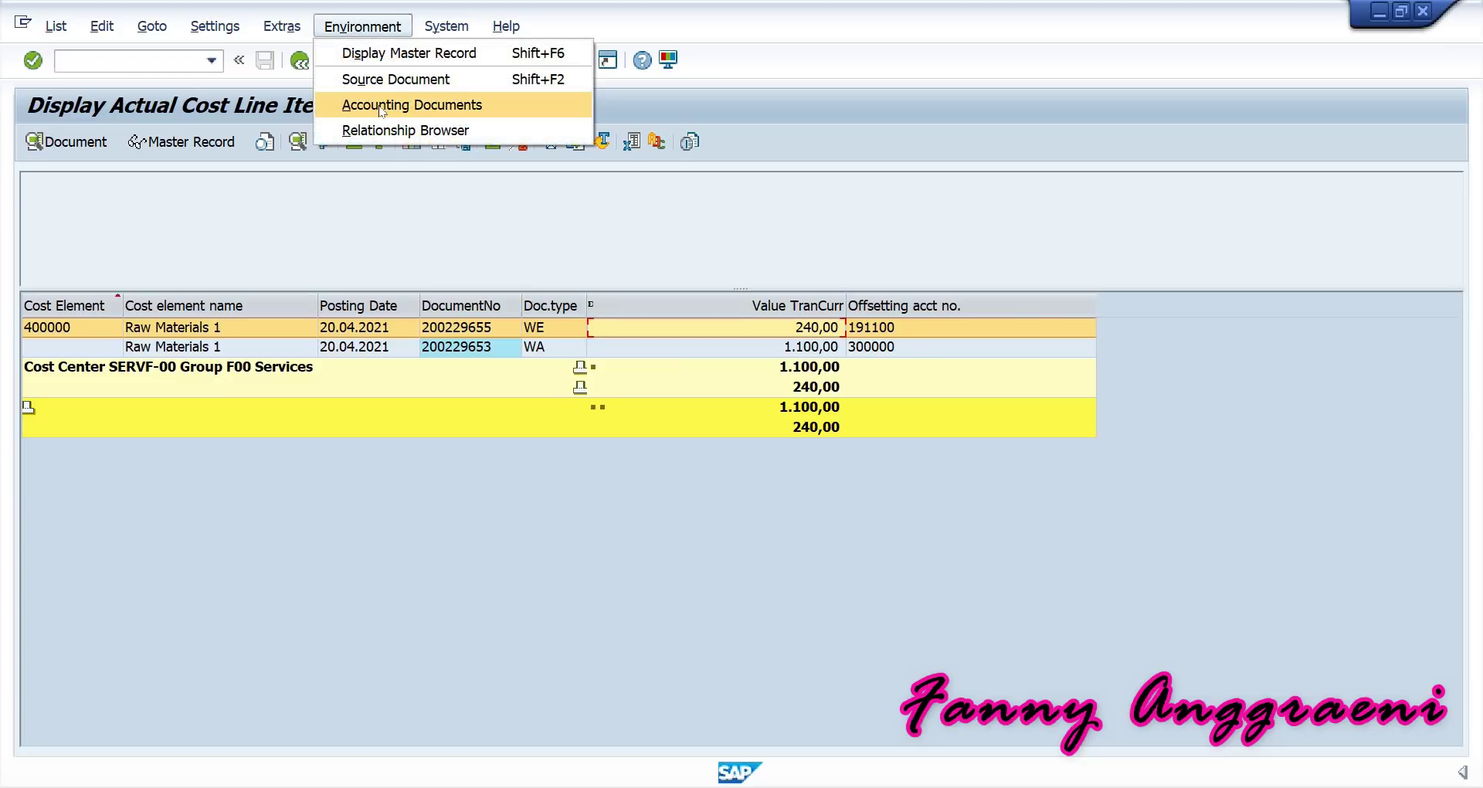
click(380, 108)
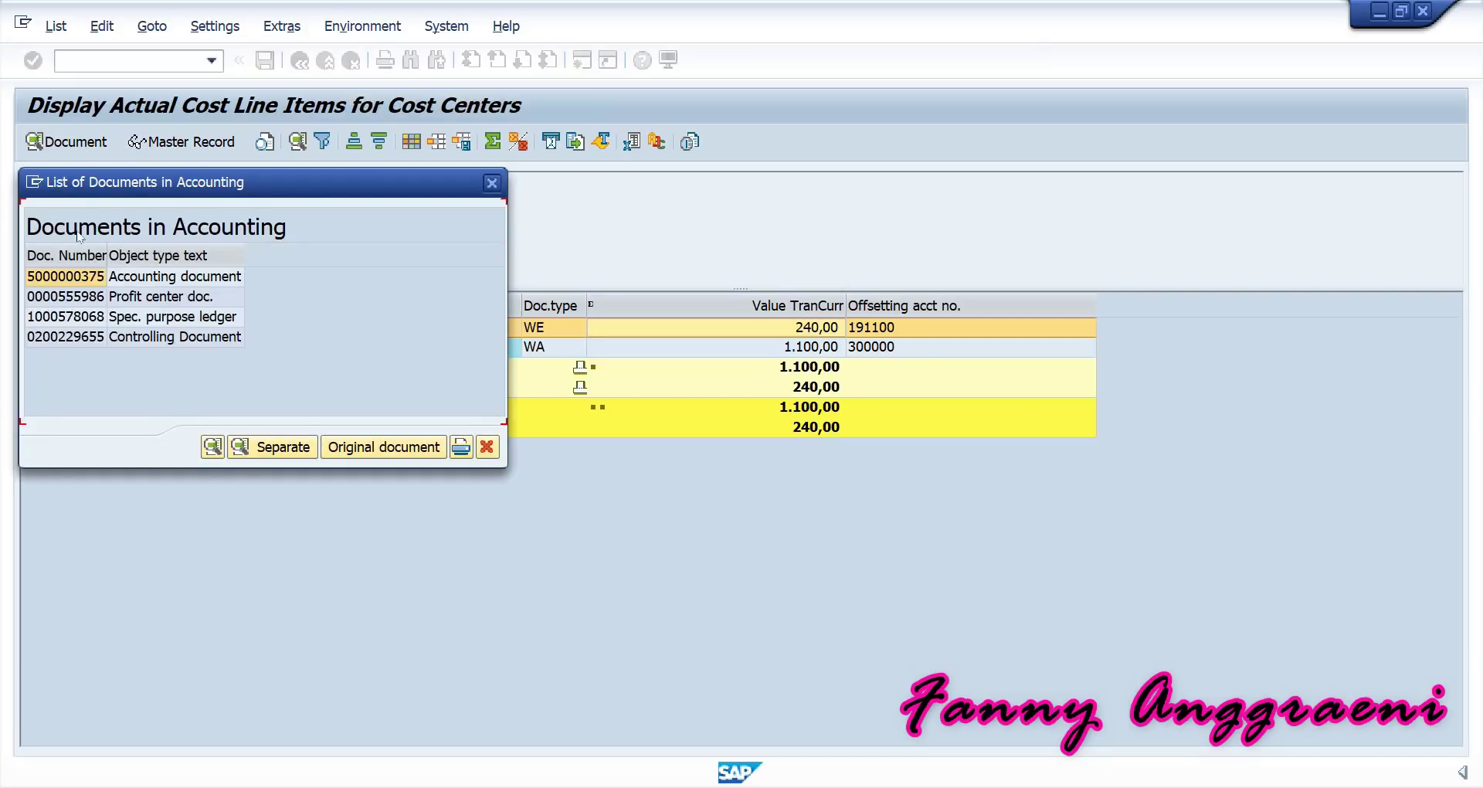
double_click(58, 278)
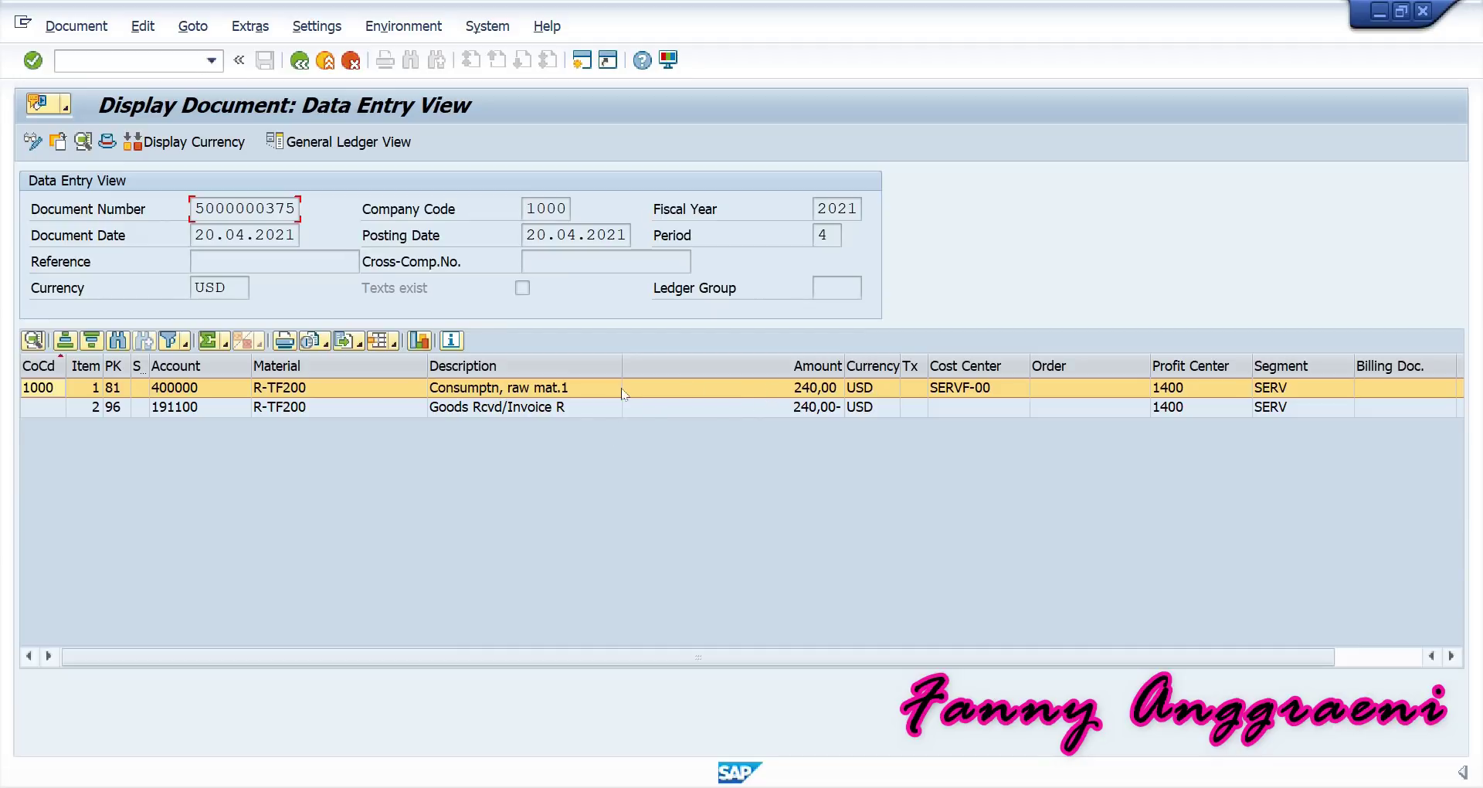
Review the 240,00 SERVF-00 debit and offsetting credit lines, then return to Easy Access with /n.
click(785, 394)
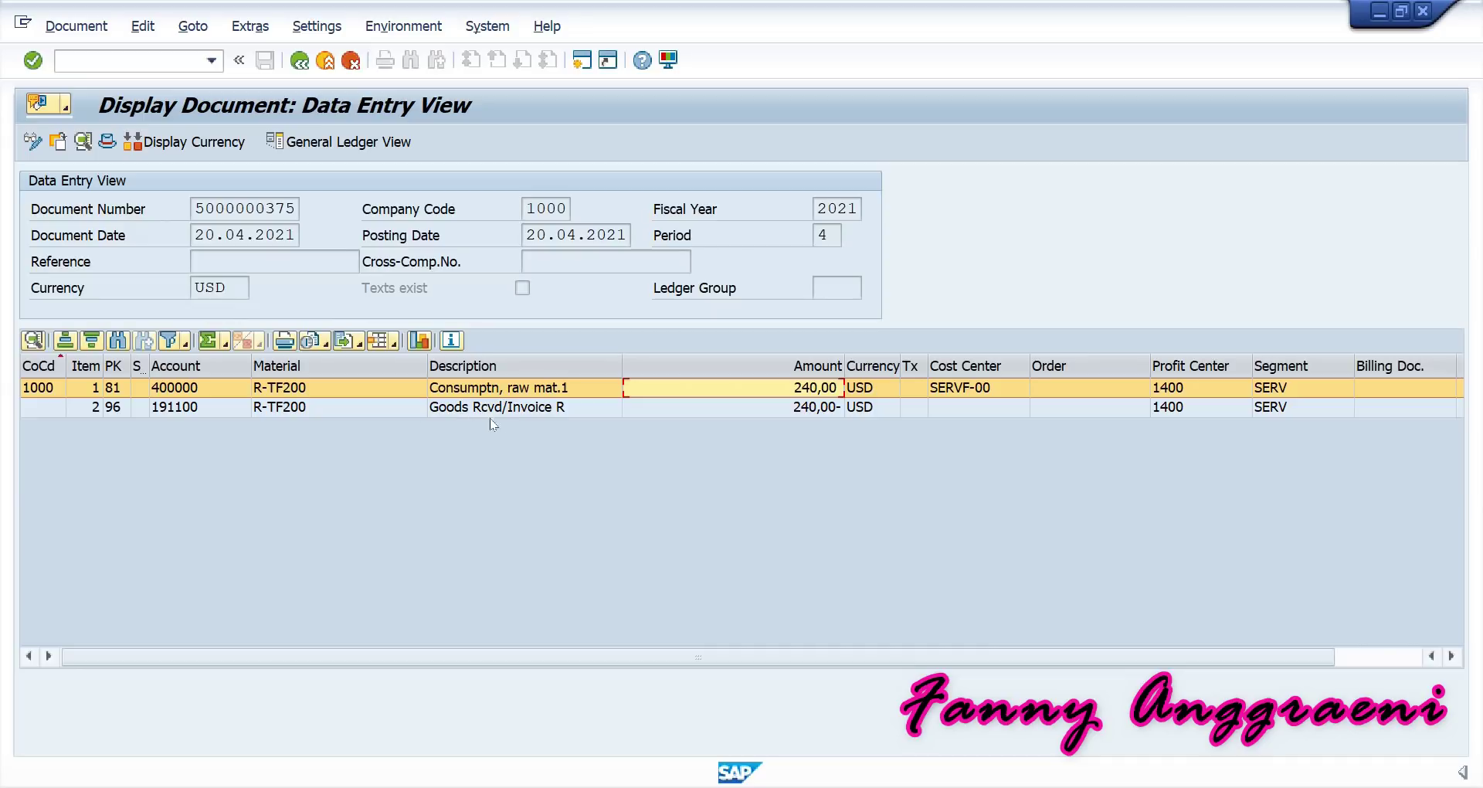
click(803, 408)
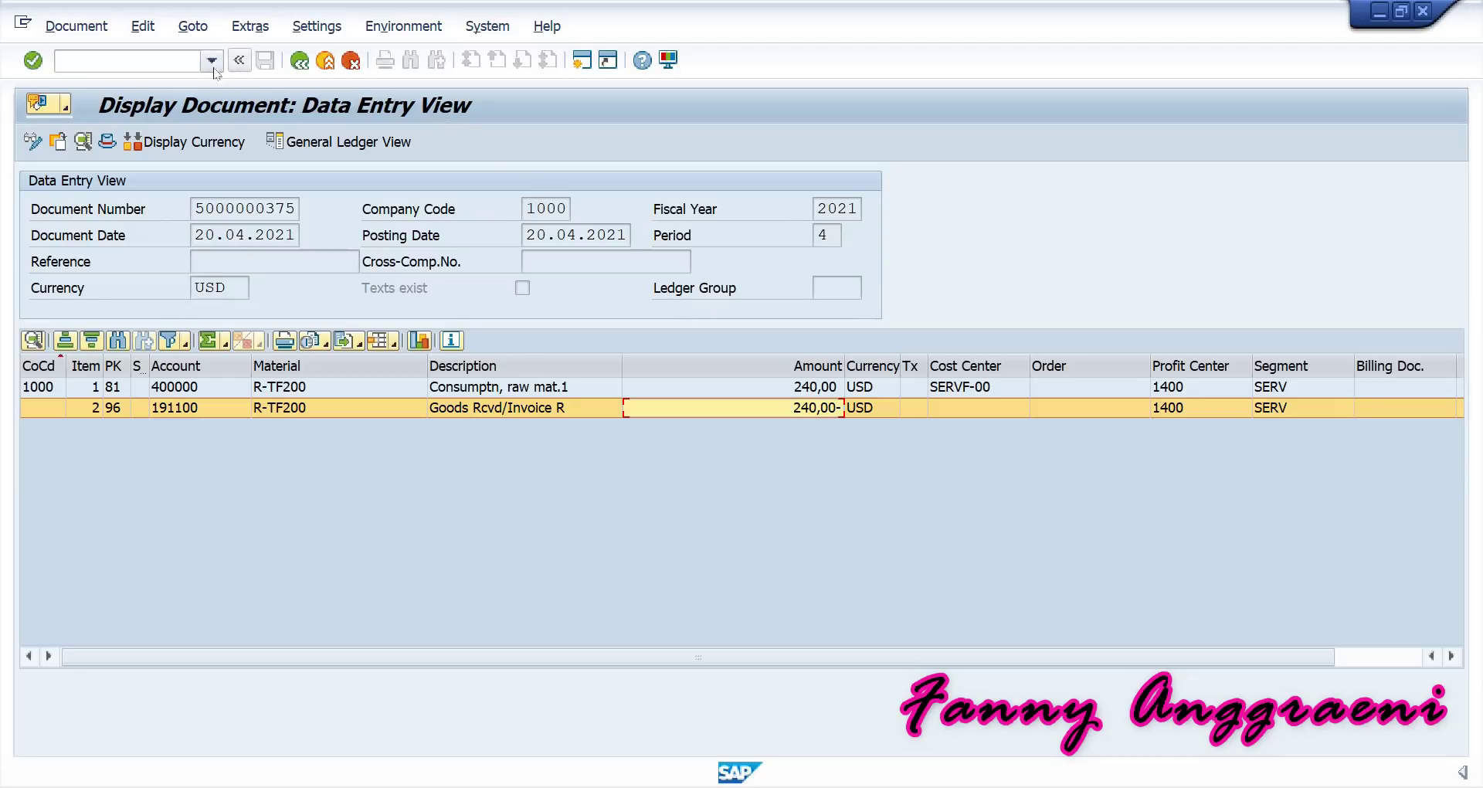
click(181, 58)
text(/n)
key(Return)
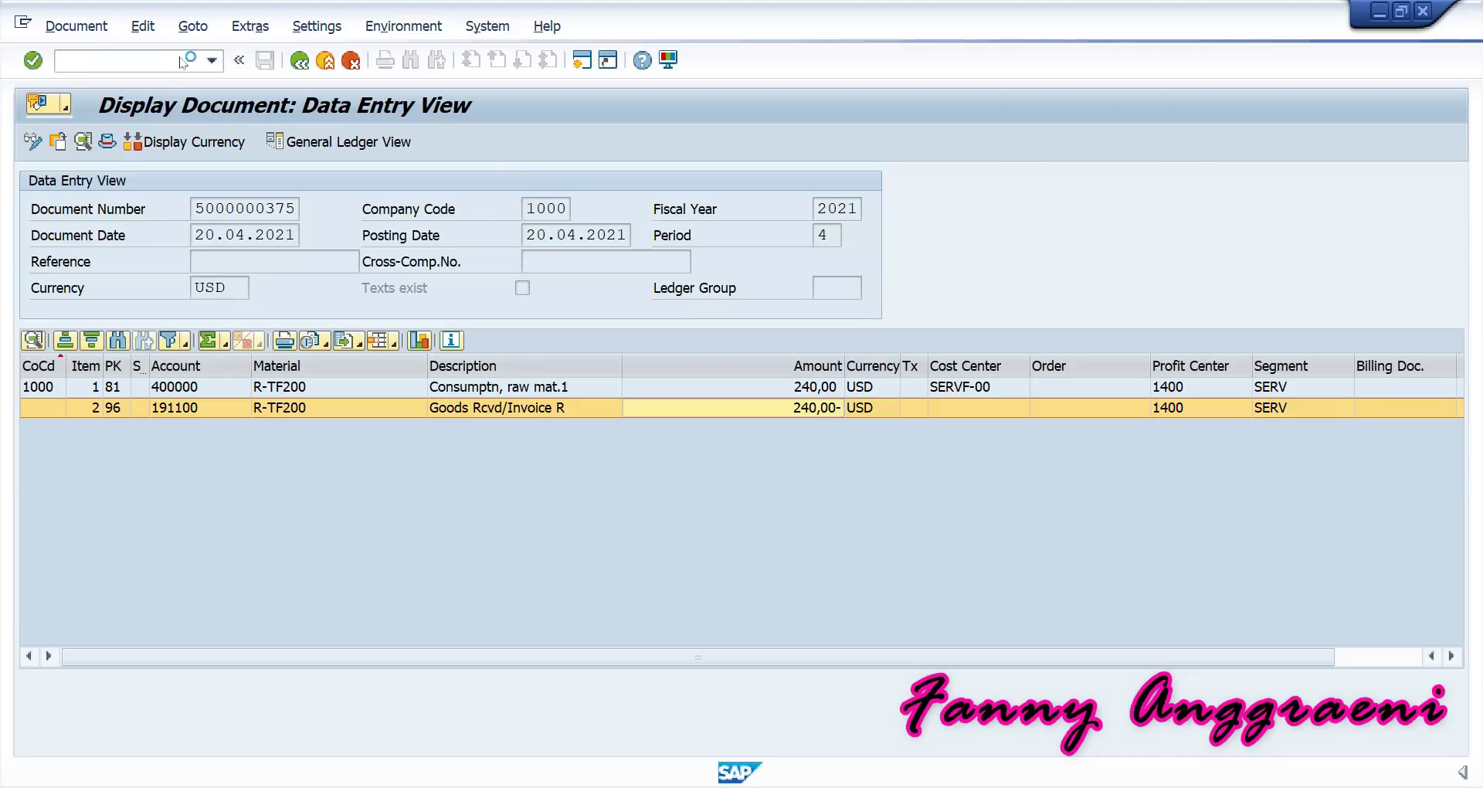